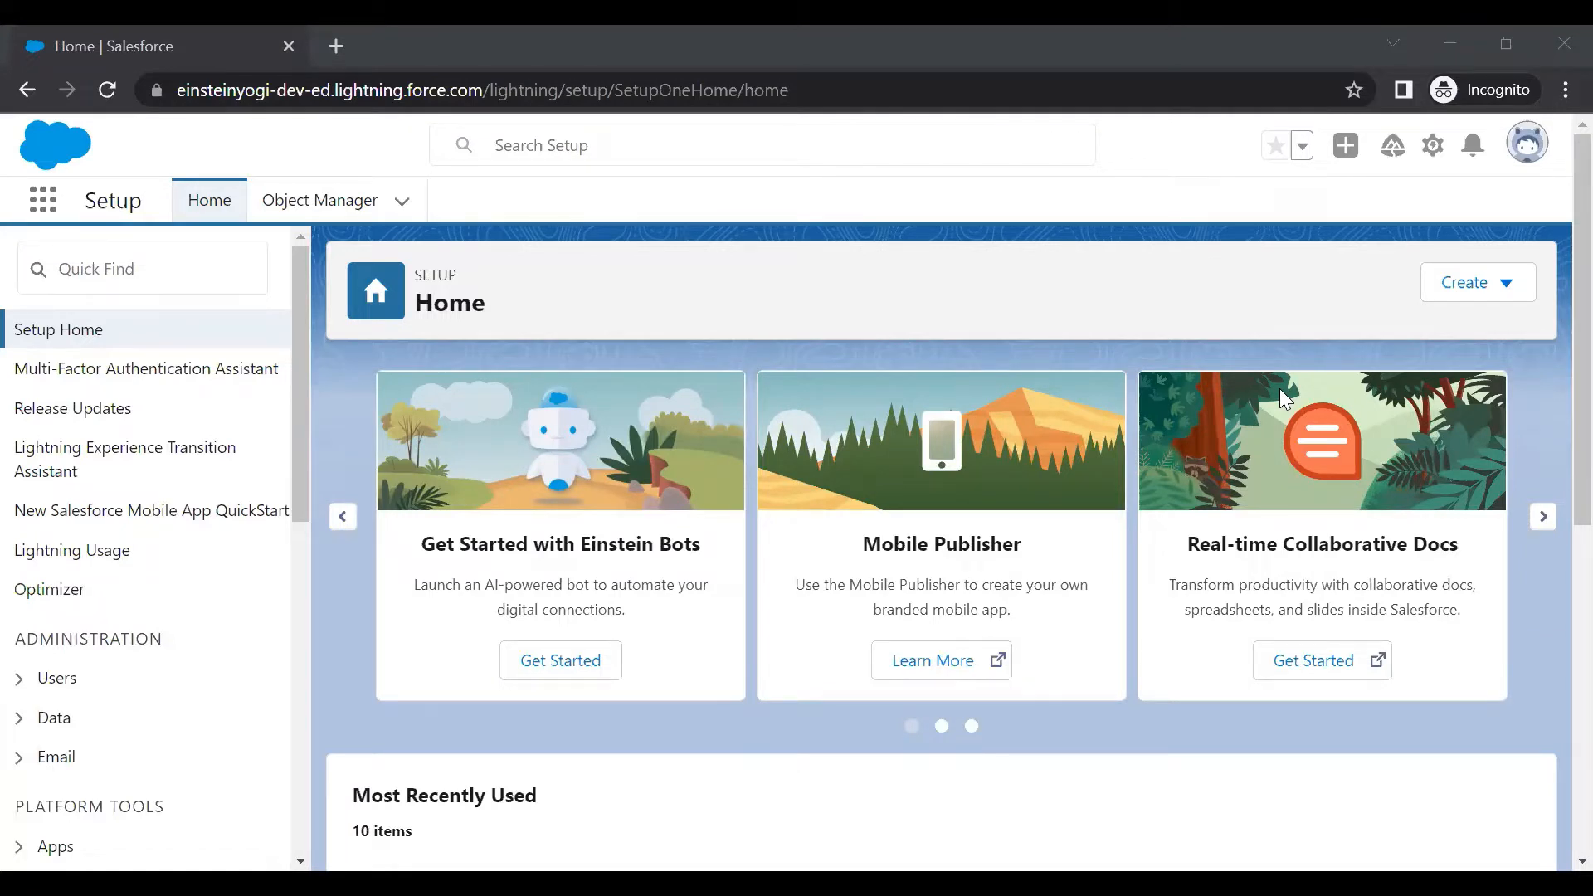
Open a new blank incognito browser tab beside the Salesforce Setup Home tab
left_click(335, 48)
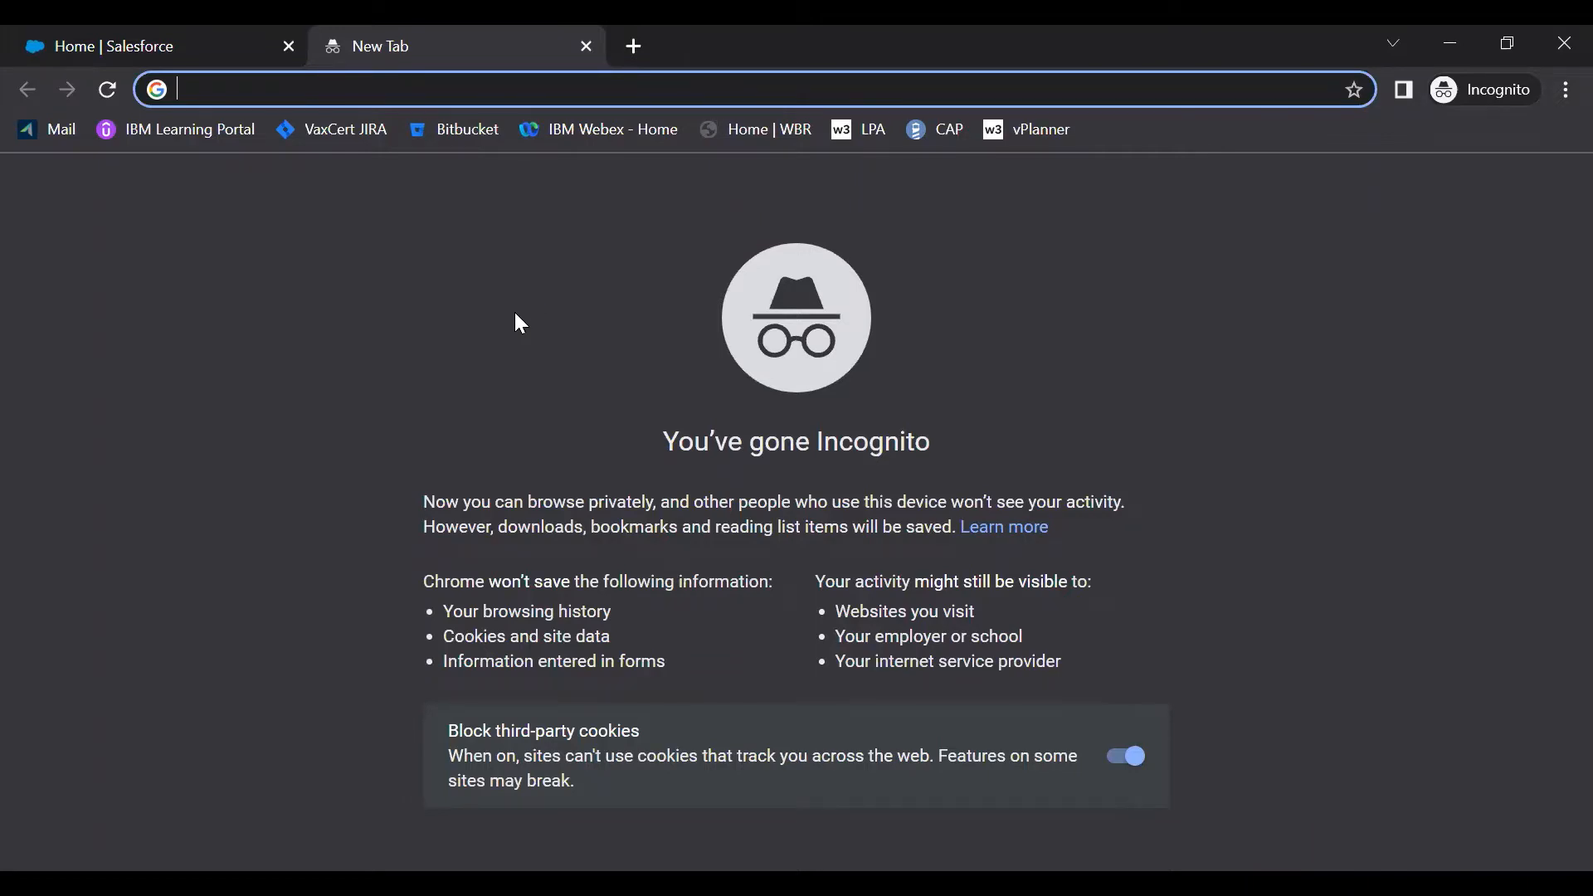
Search for 'google cloud platform' and go from the Google Cloud website to its console
type("google cloud platform")
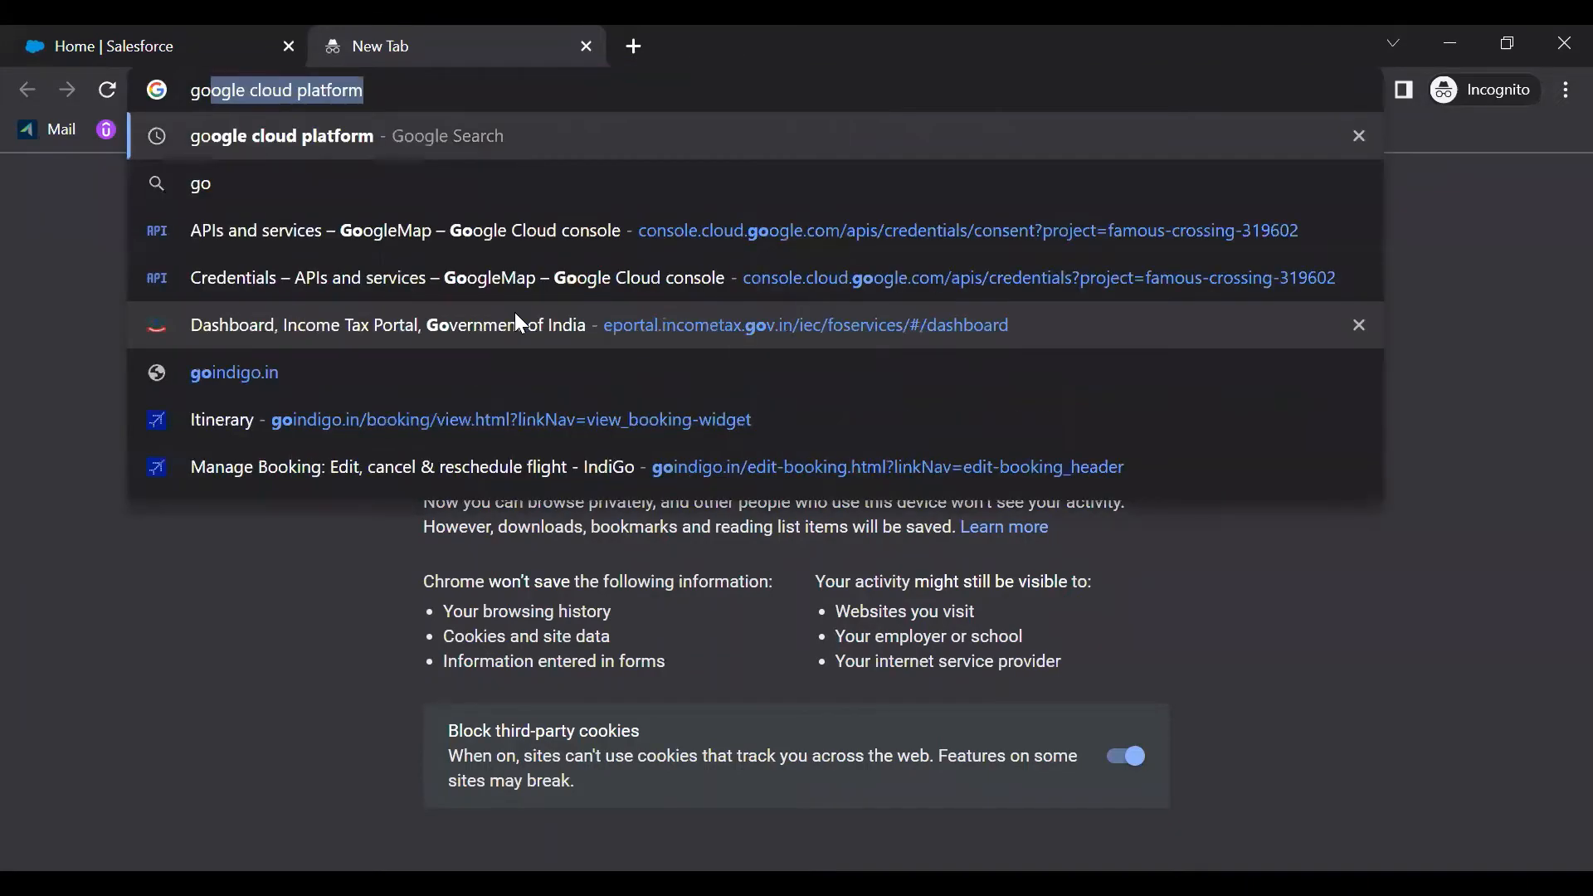
key("Return")
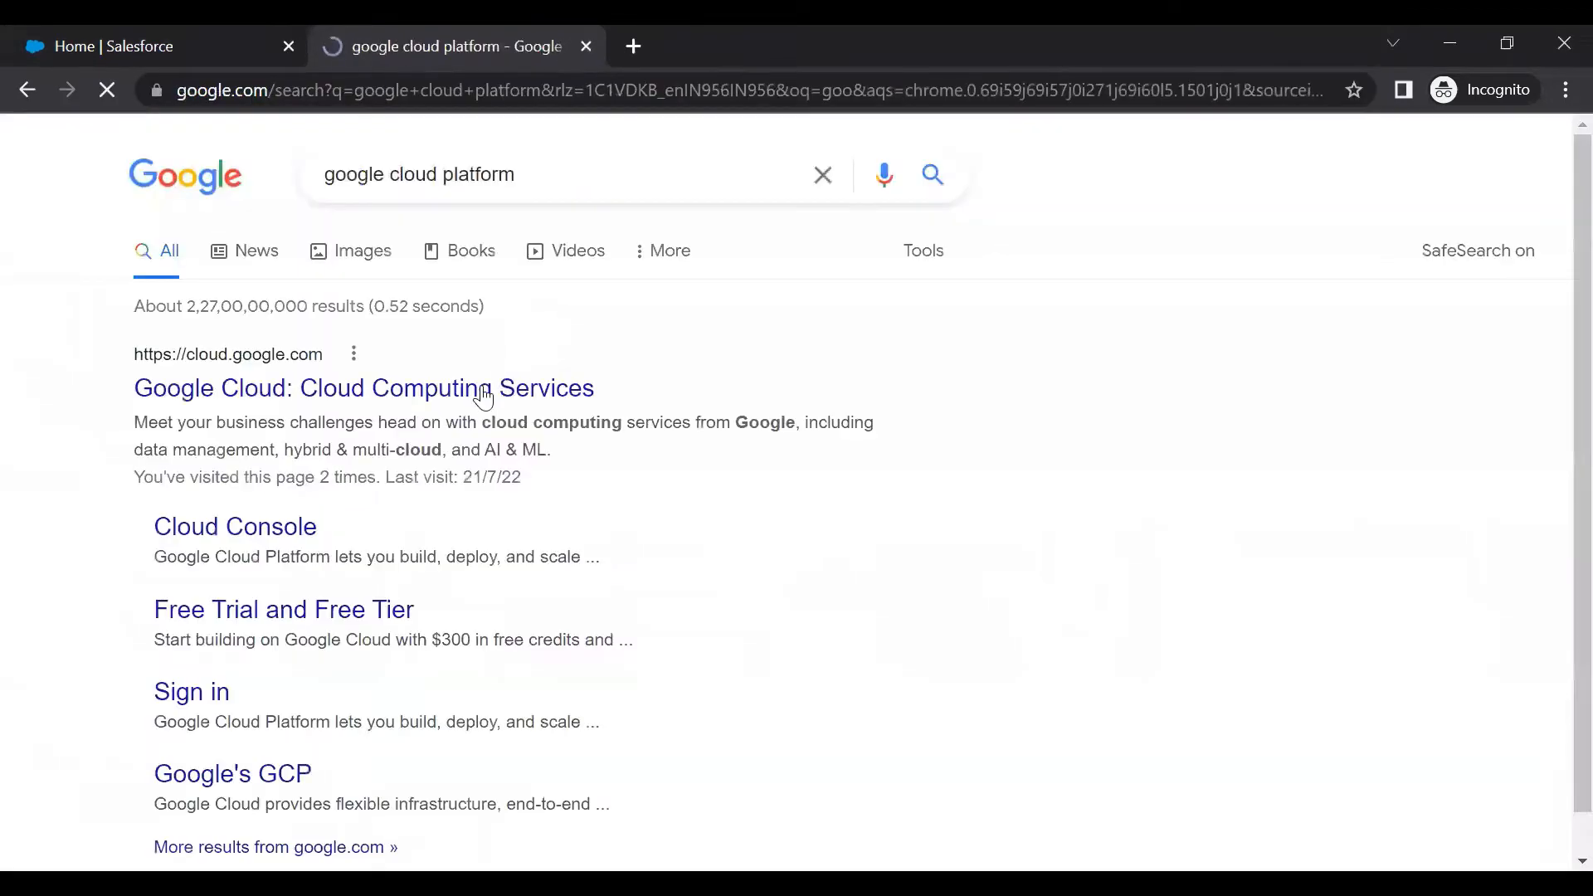
left_click(223, 401)
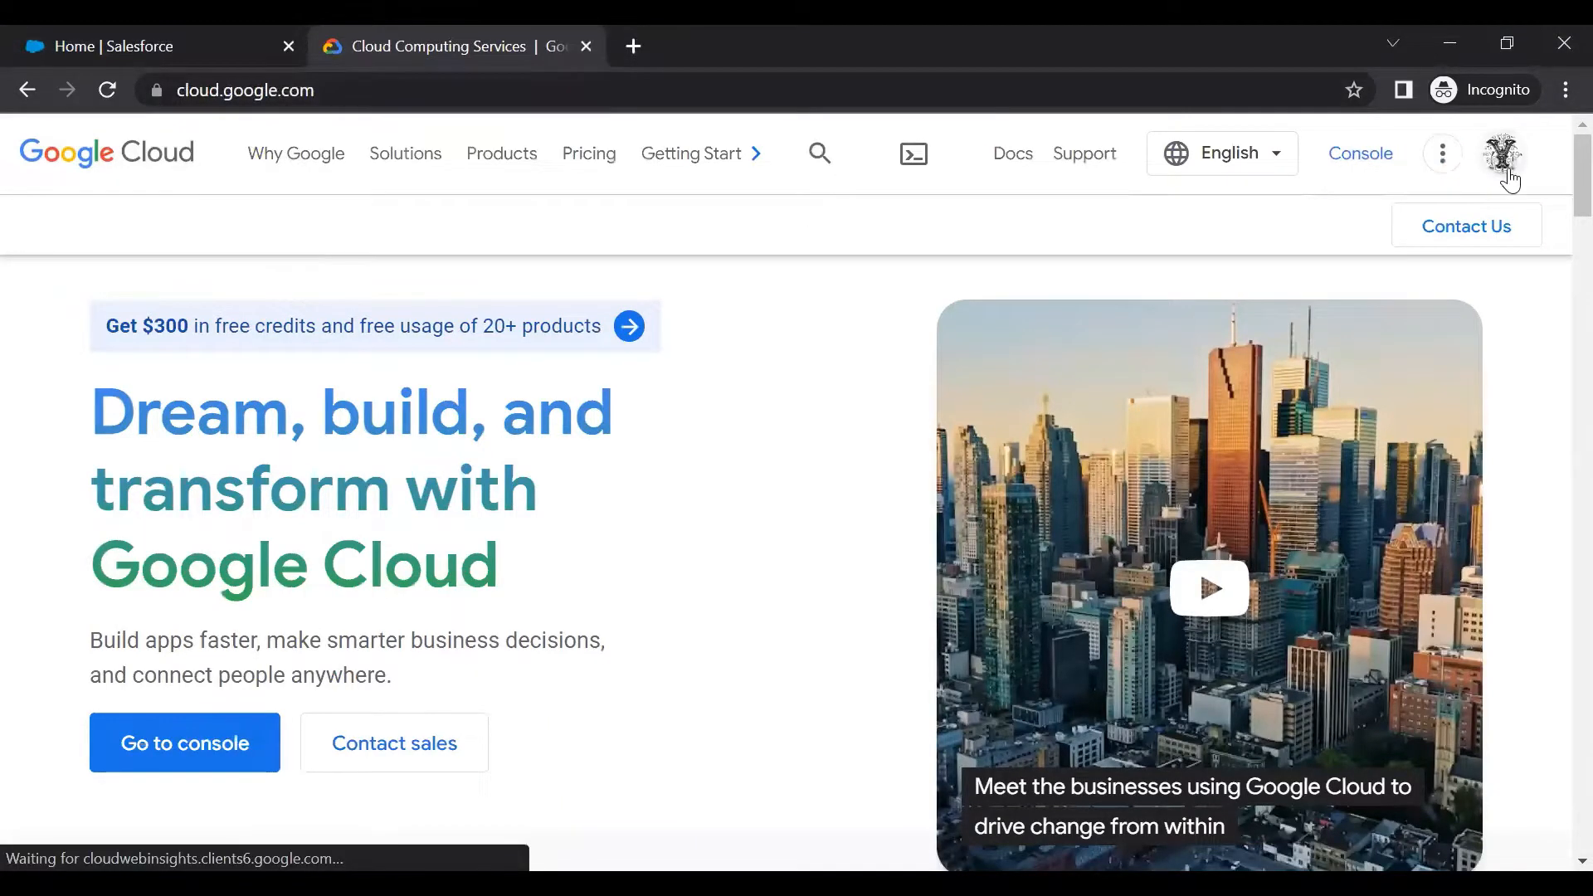
left_click(1361, 170)
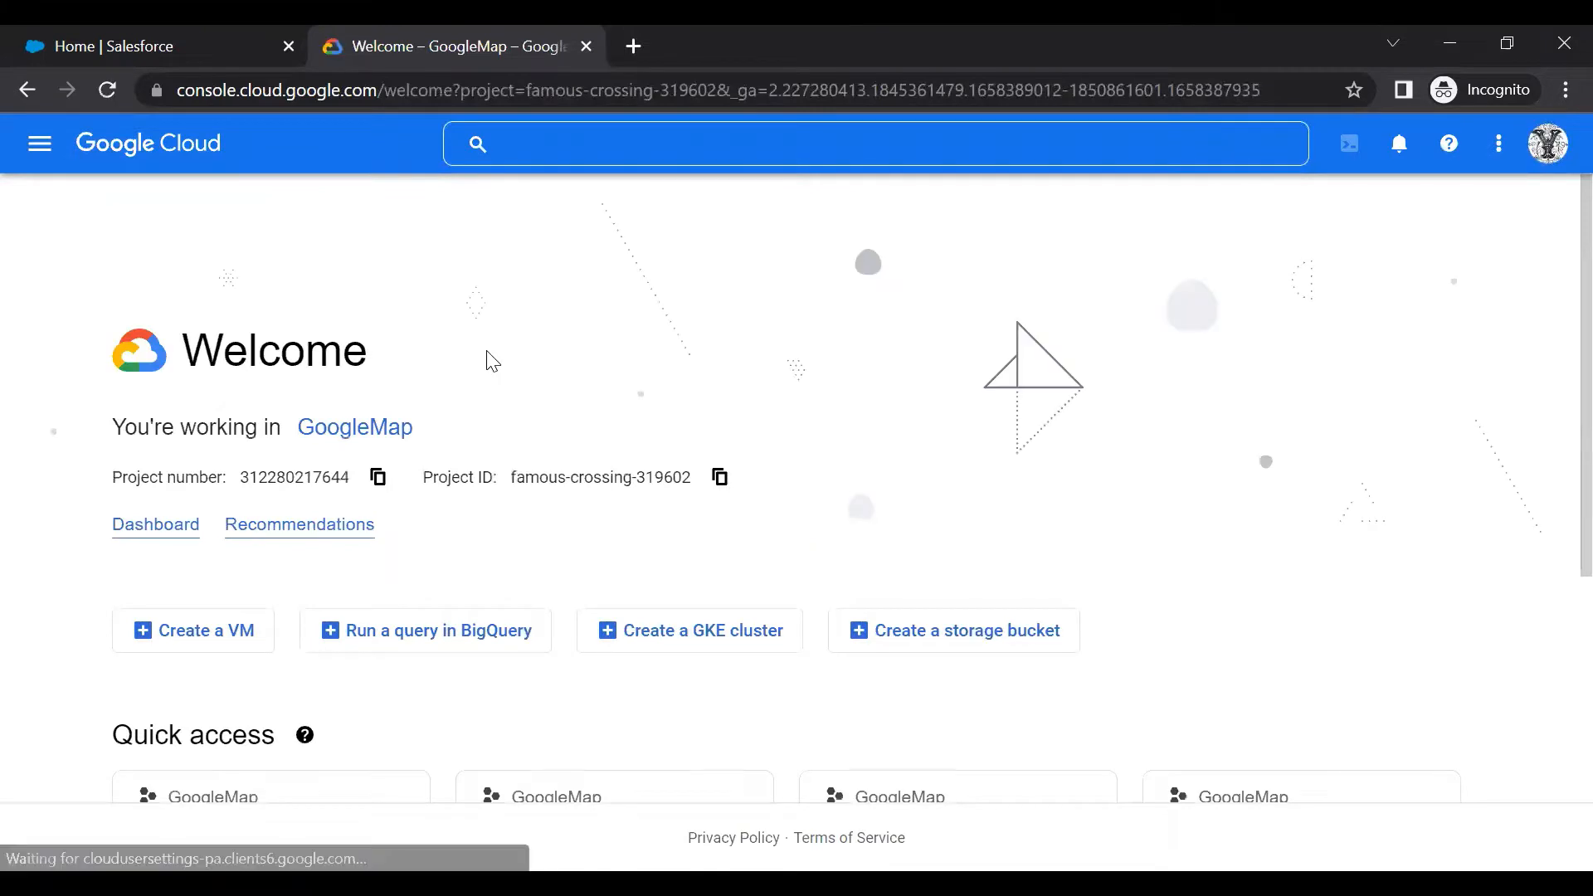
Open the APIs and services dashboard for the GoogleMap project from the navigation menu
scroll(196, 593, "down", 3)
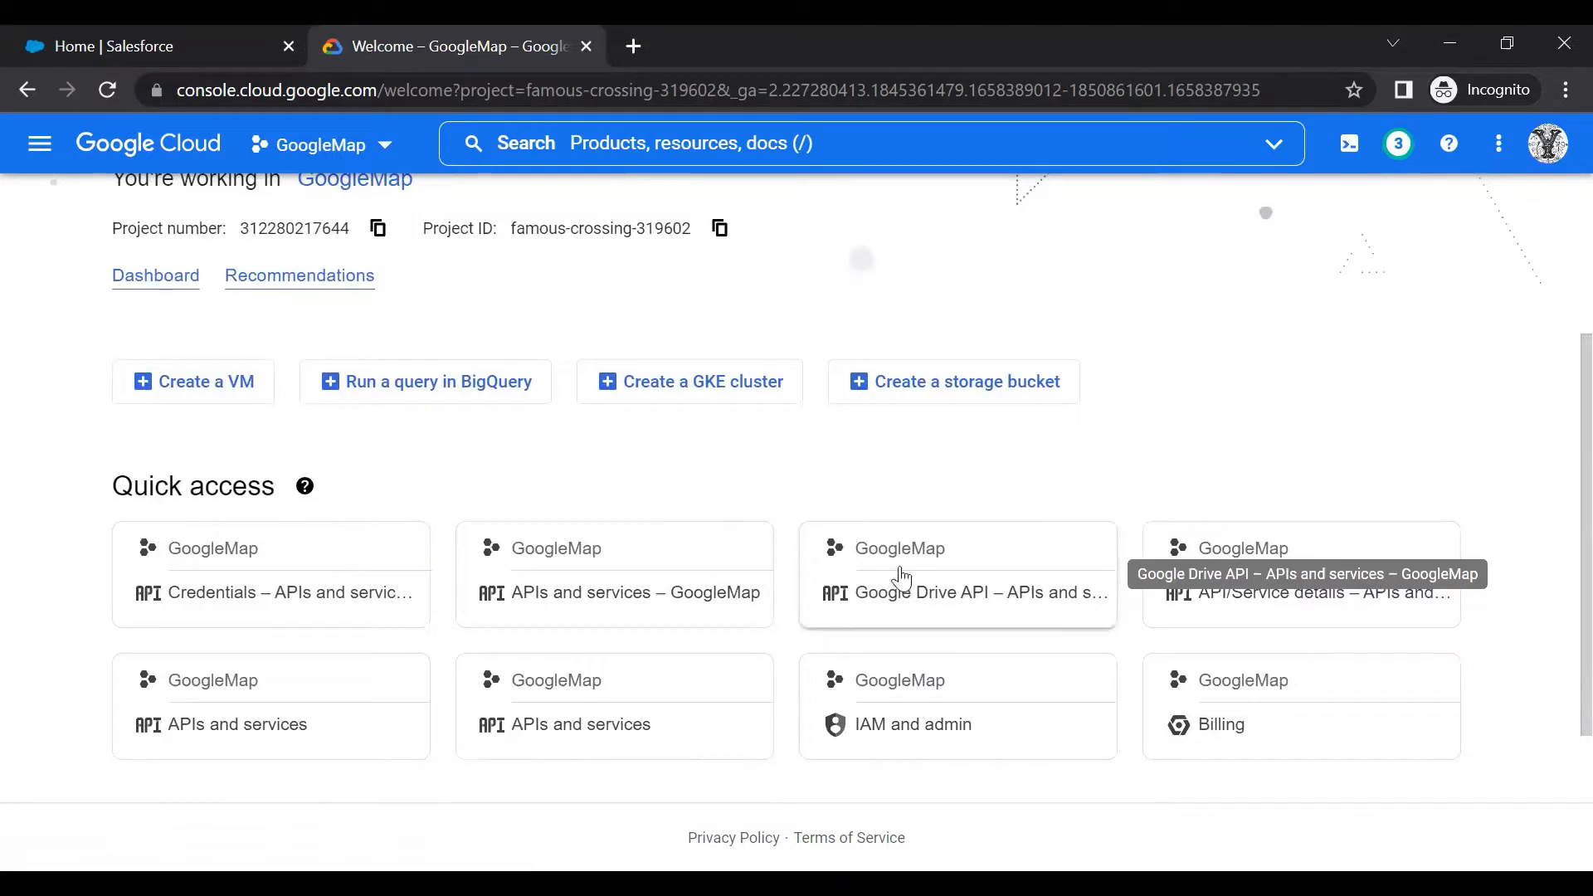
scroll(4, 192, "up", 3)
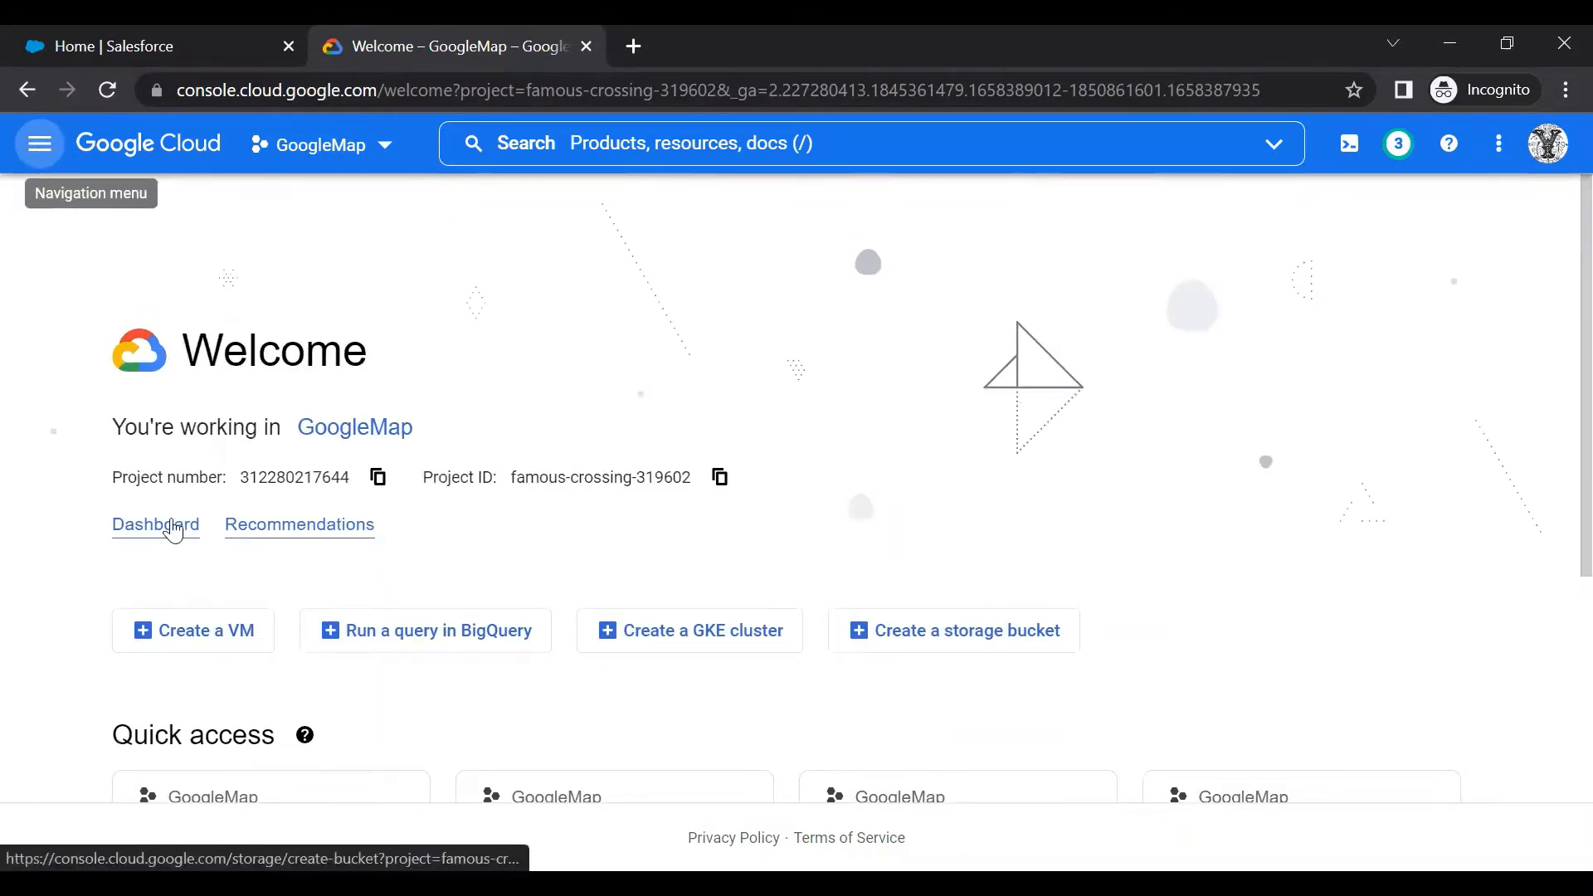
mouse_move(123, 519)
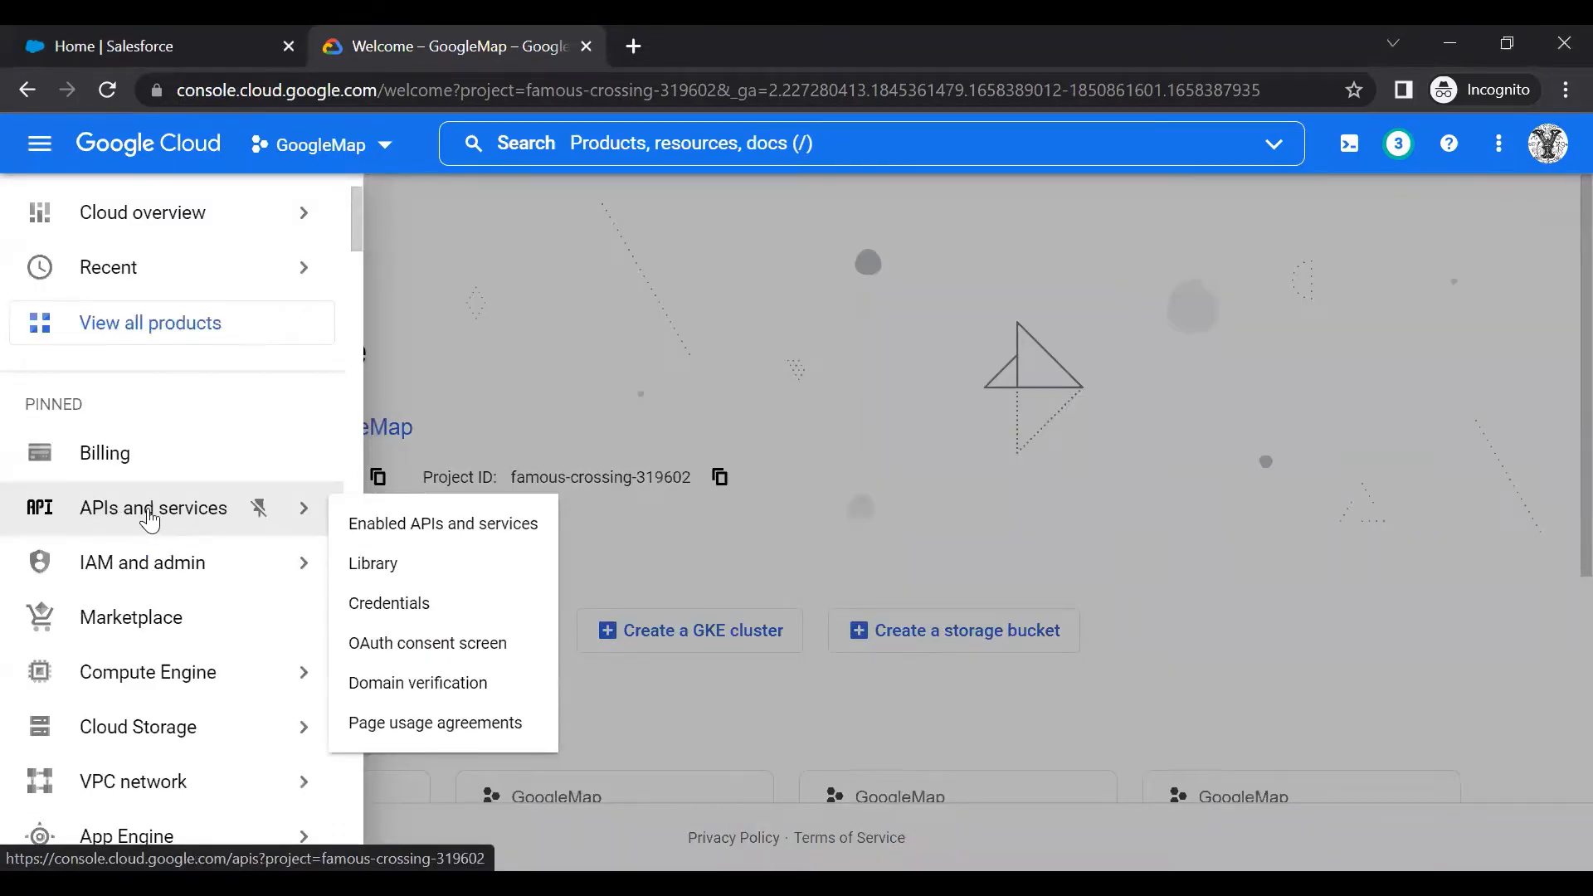
left_click(149, 519)
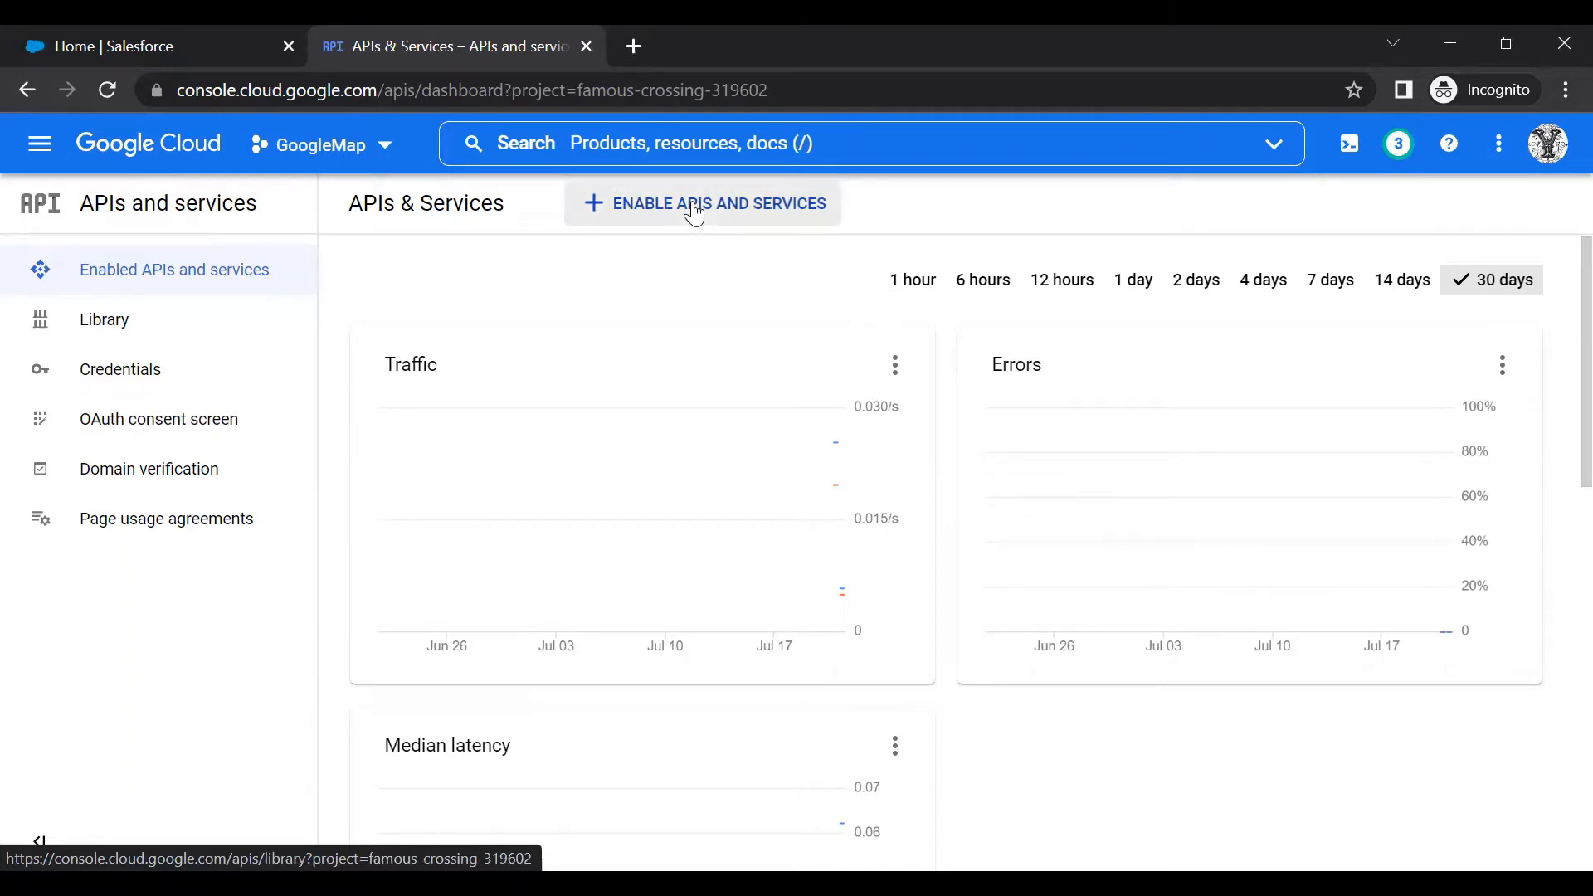
Find the Google Drive API in the API library and enable it
left_click(694, 214)
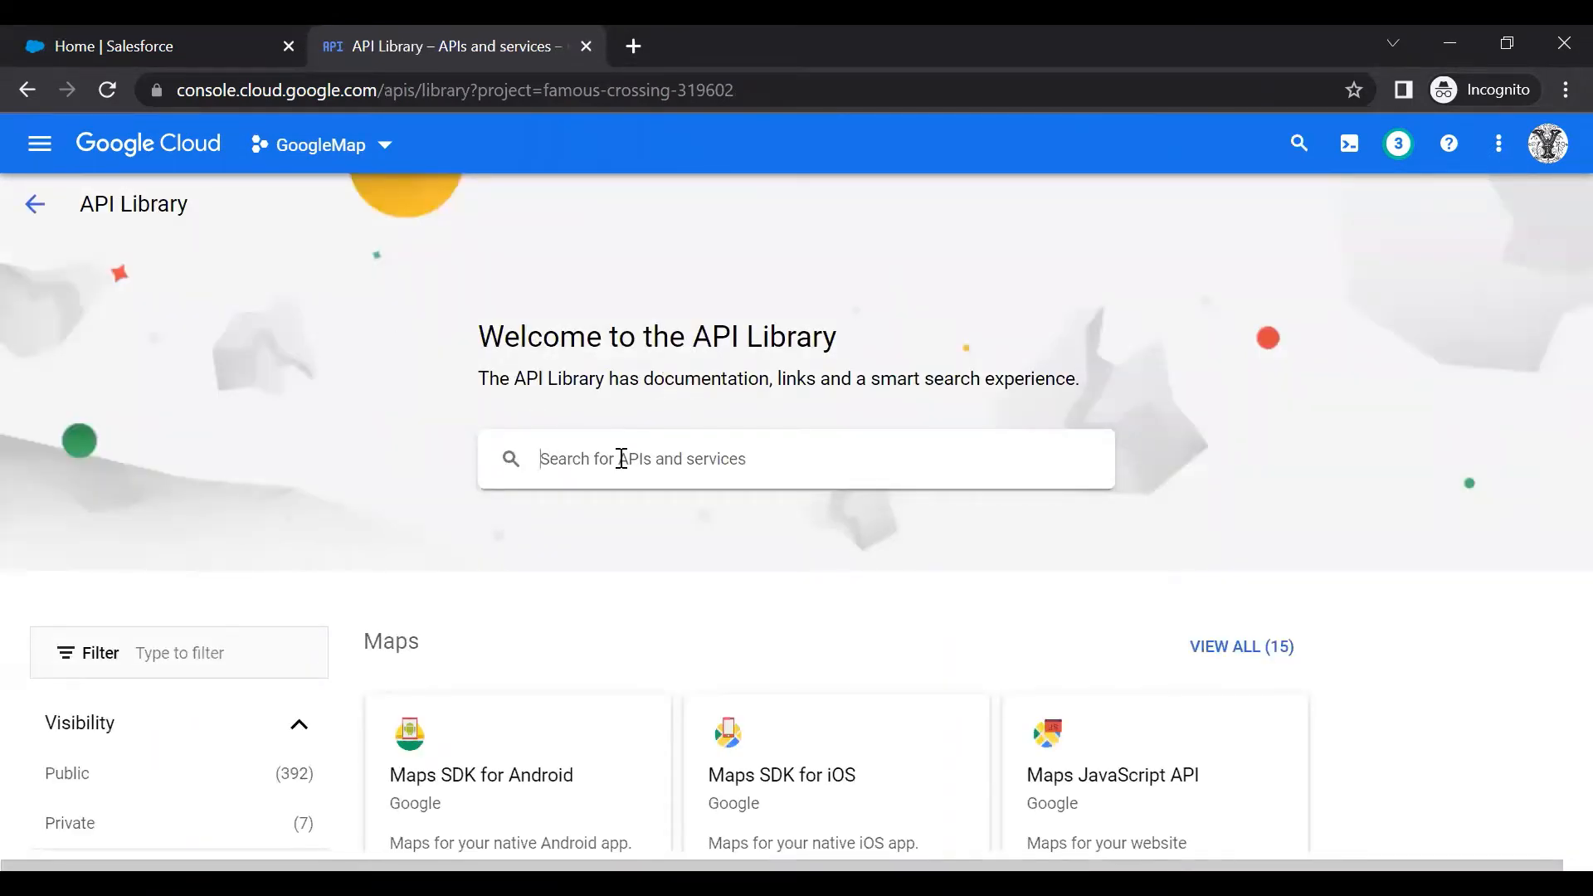
type("google drive api")
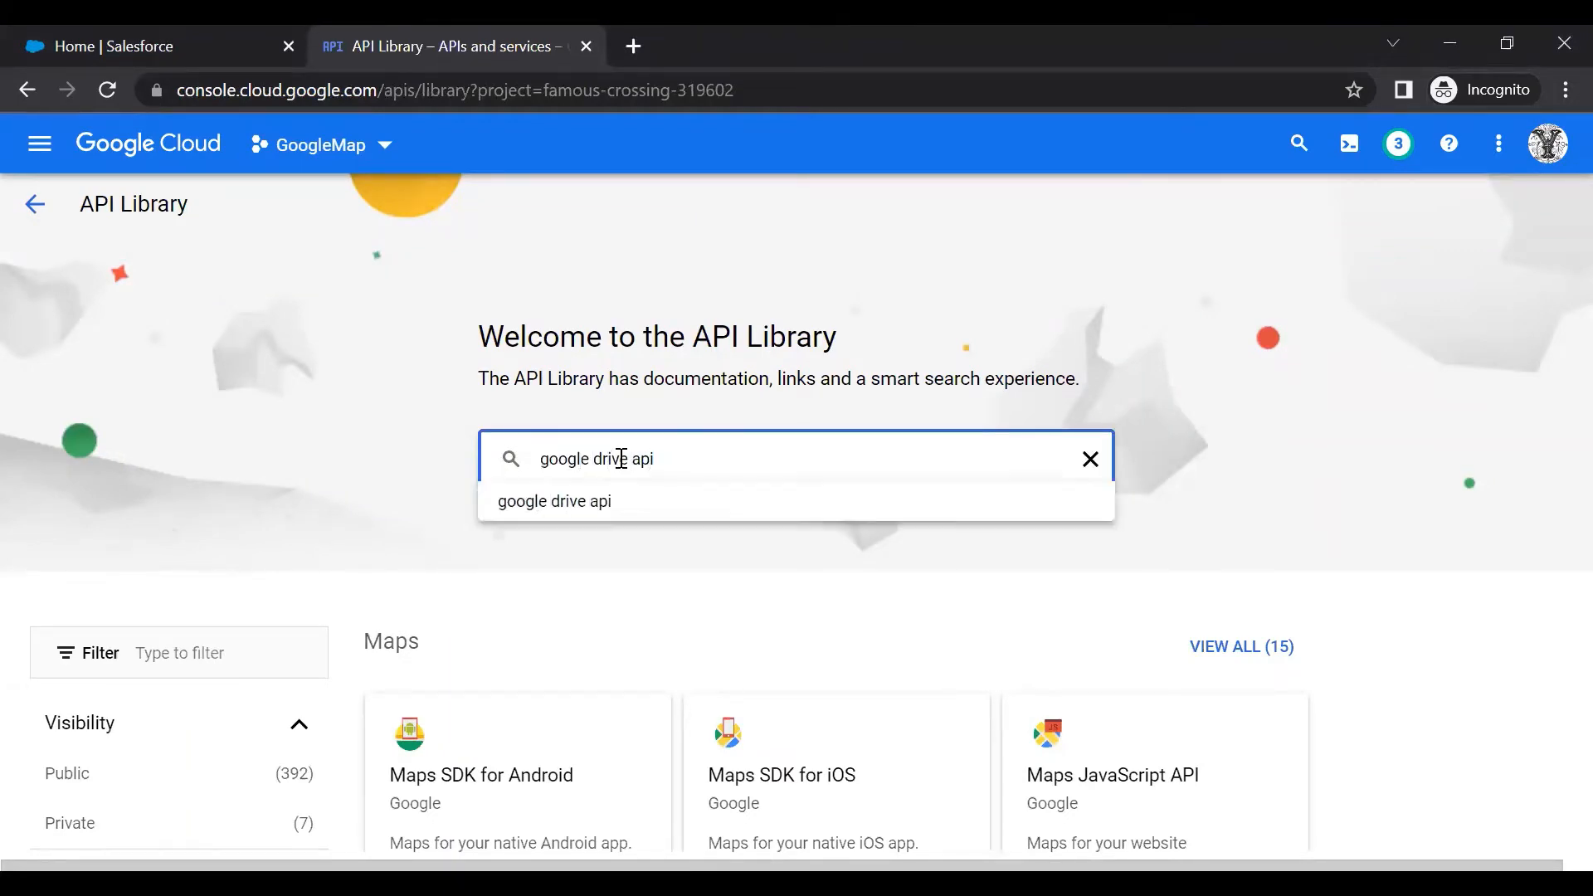
left_click(603, 504)
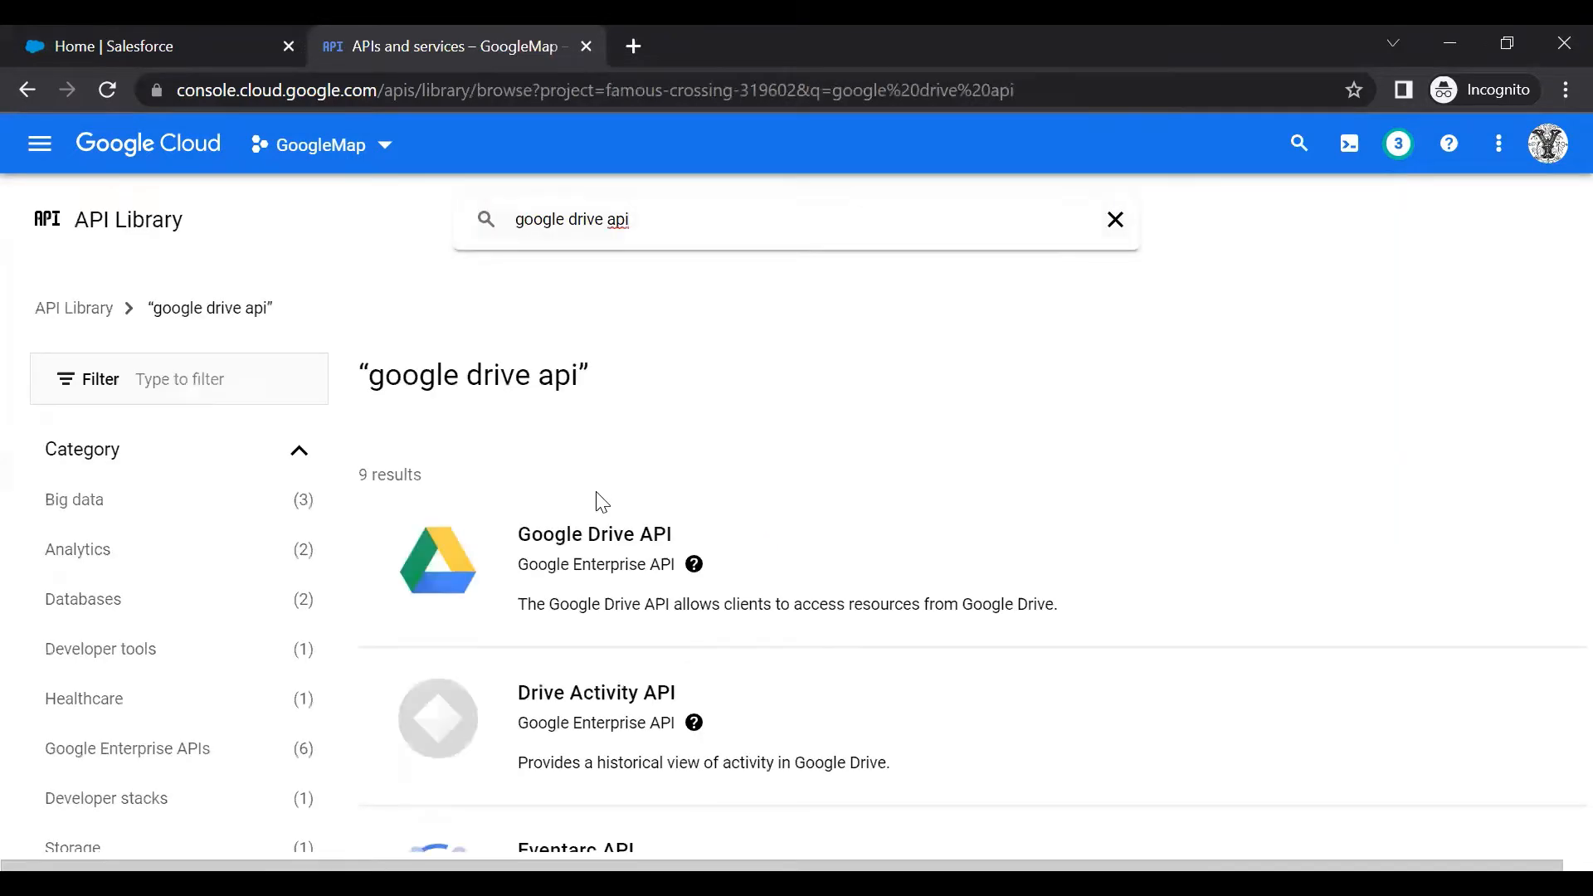
left_click(611, 576)
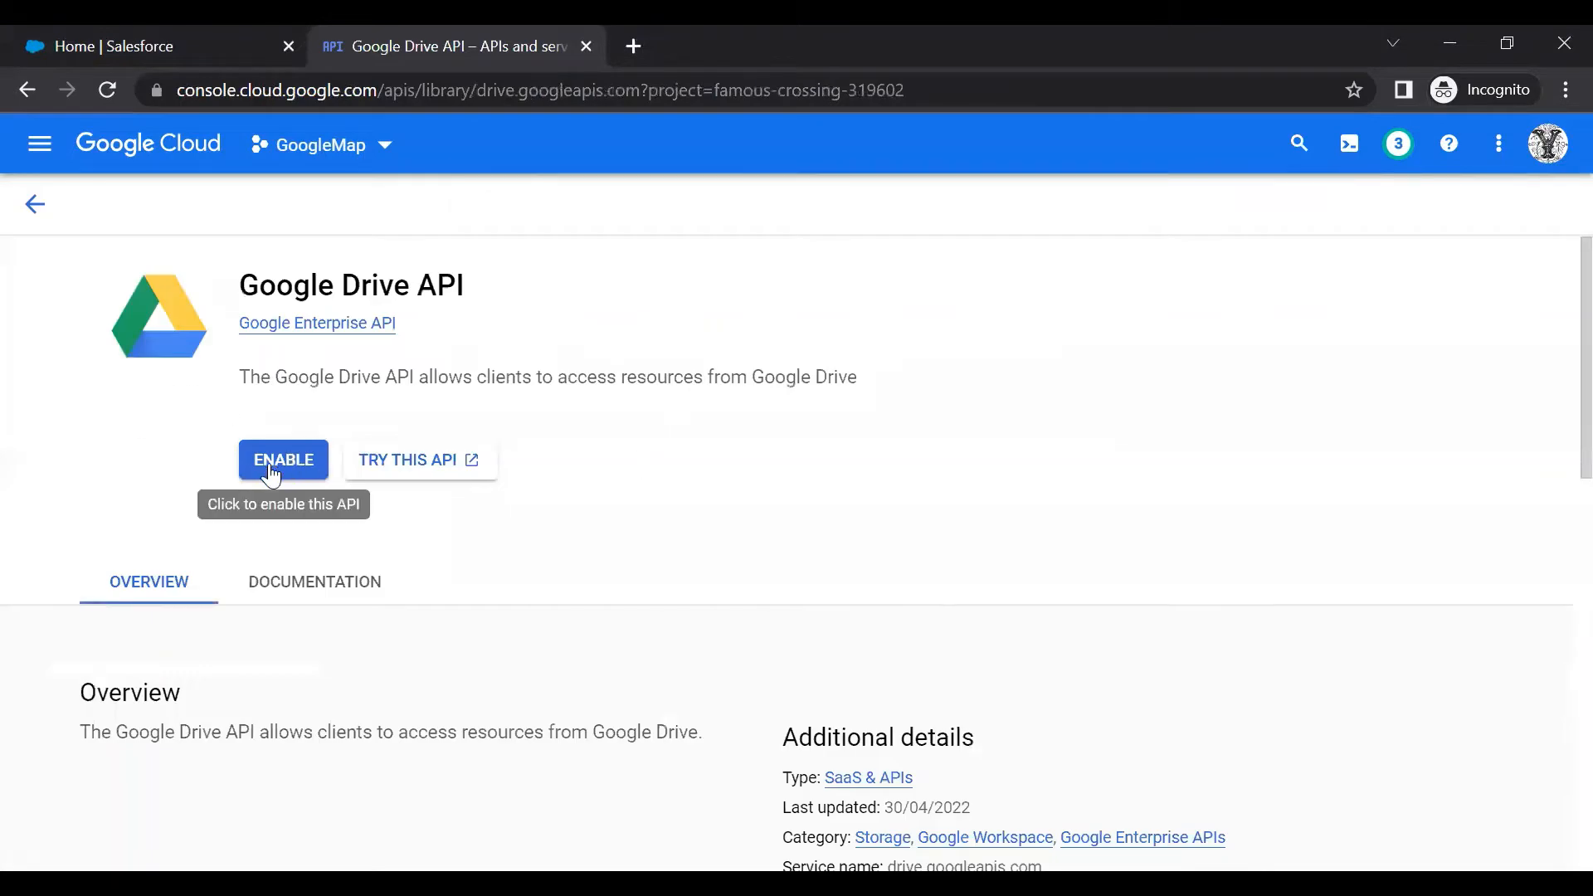
left_click(275, 472)
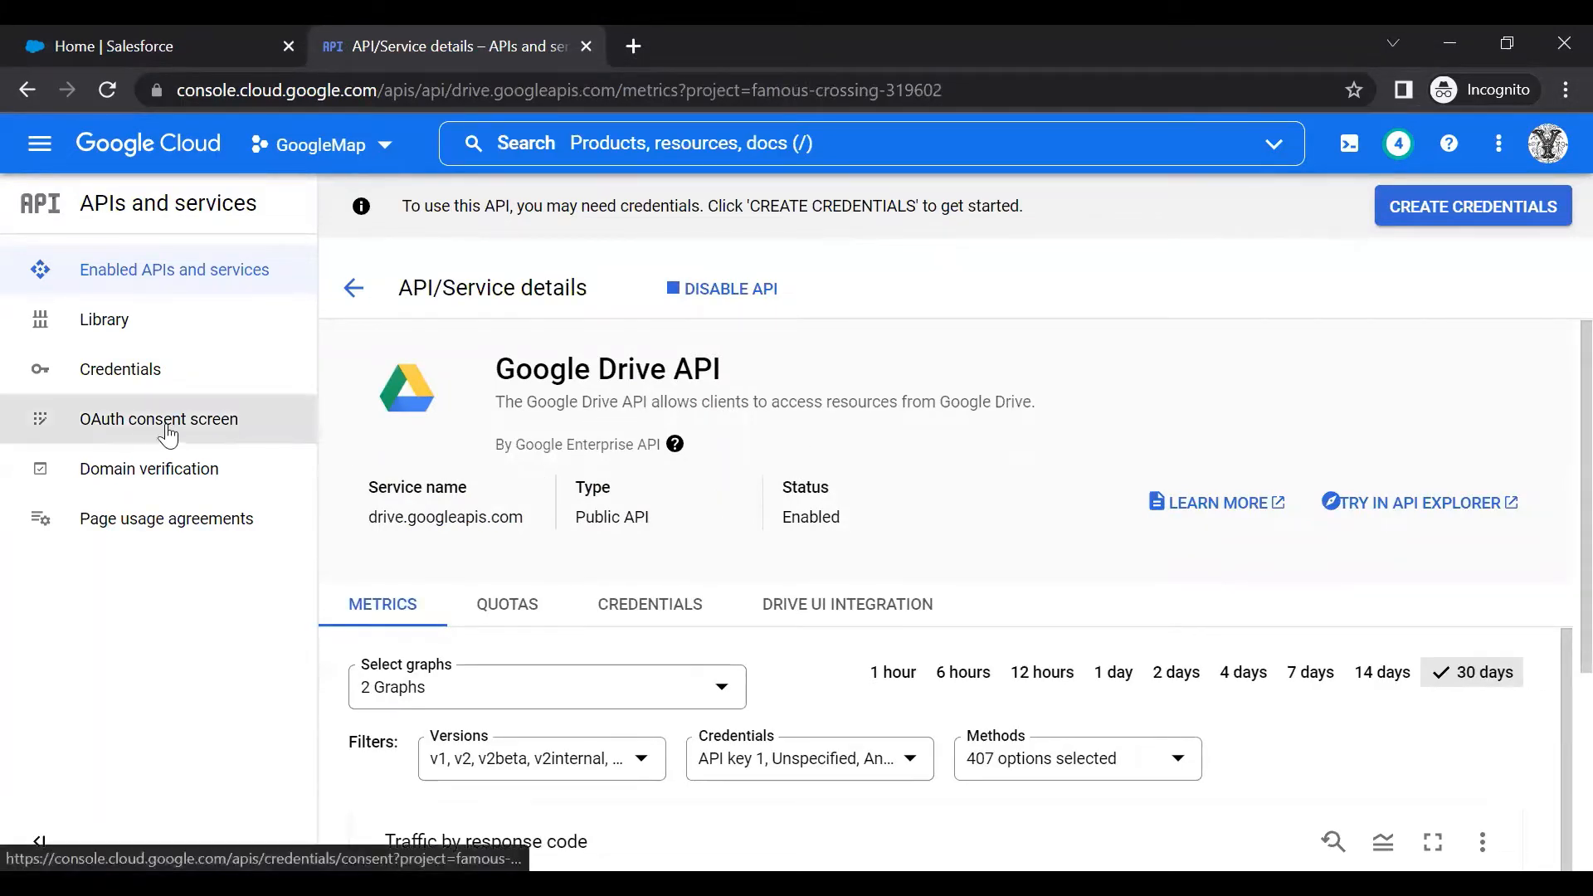
Go from Credentials via Create OAuth client ID to the Salesforce Connect consent screen settings
left_click(131, 380)
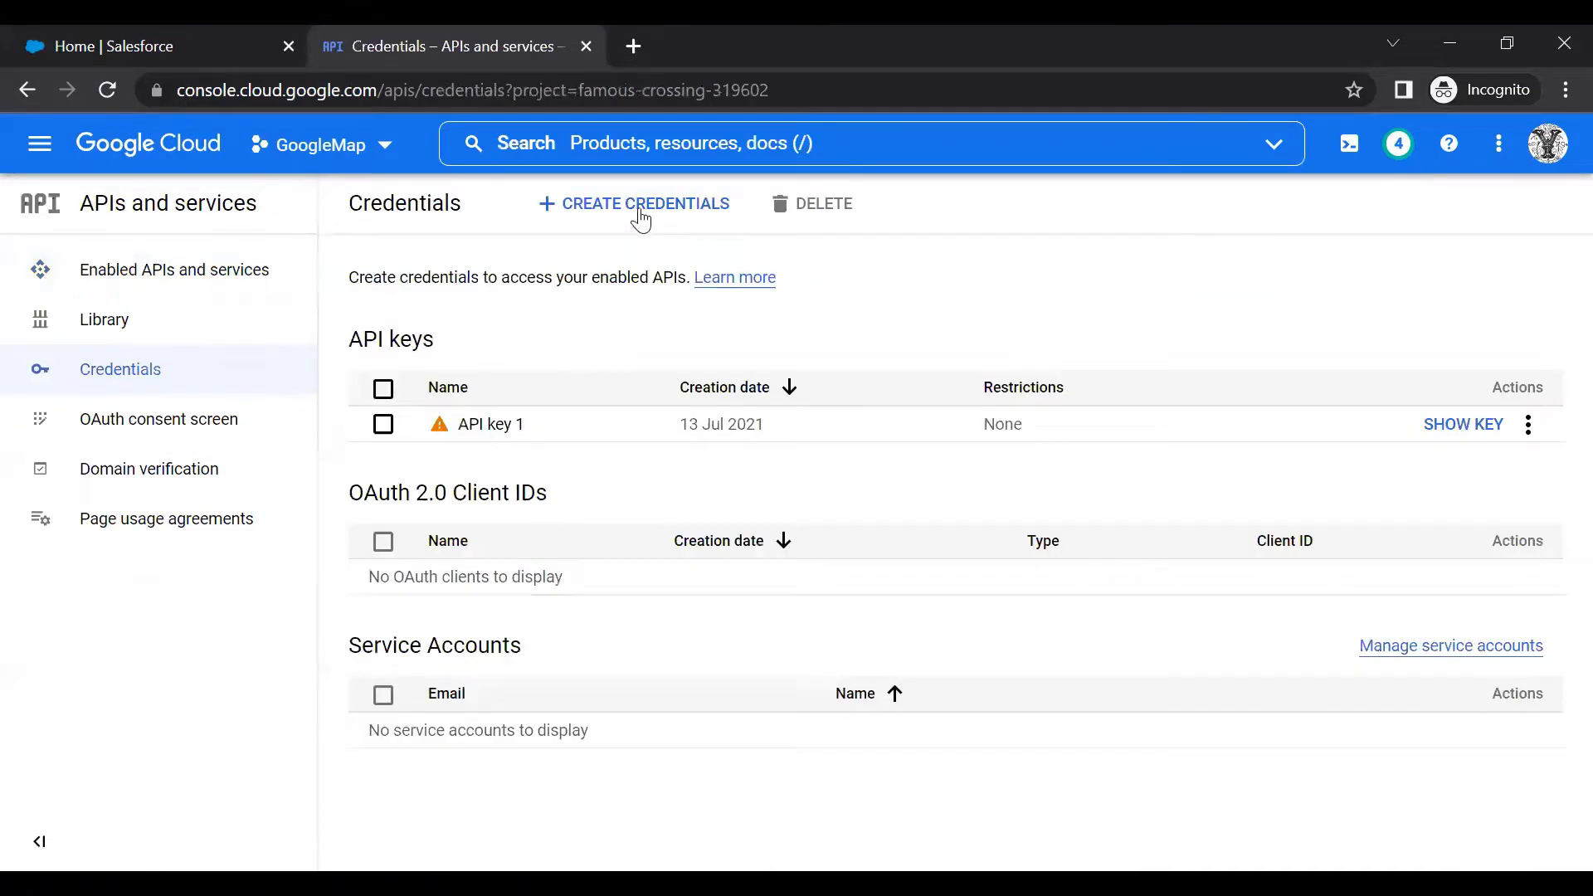
left_click(608, 207)
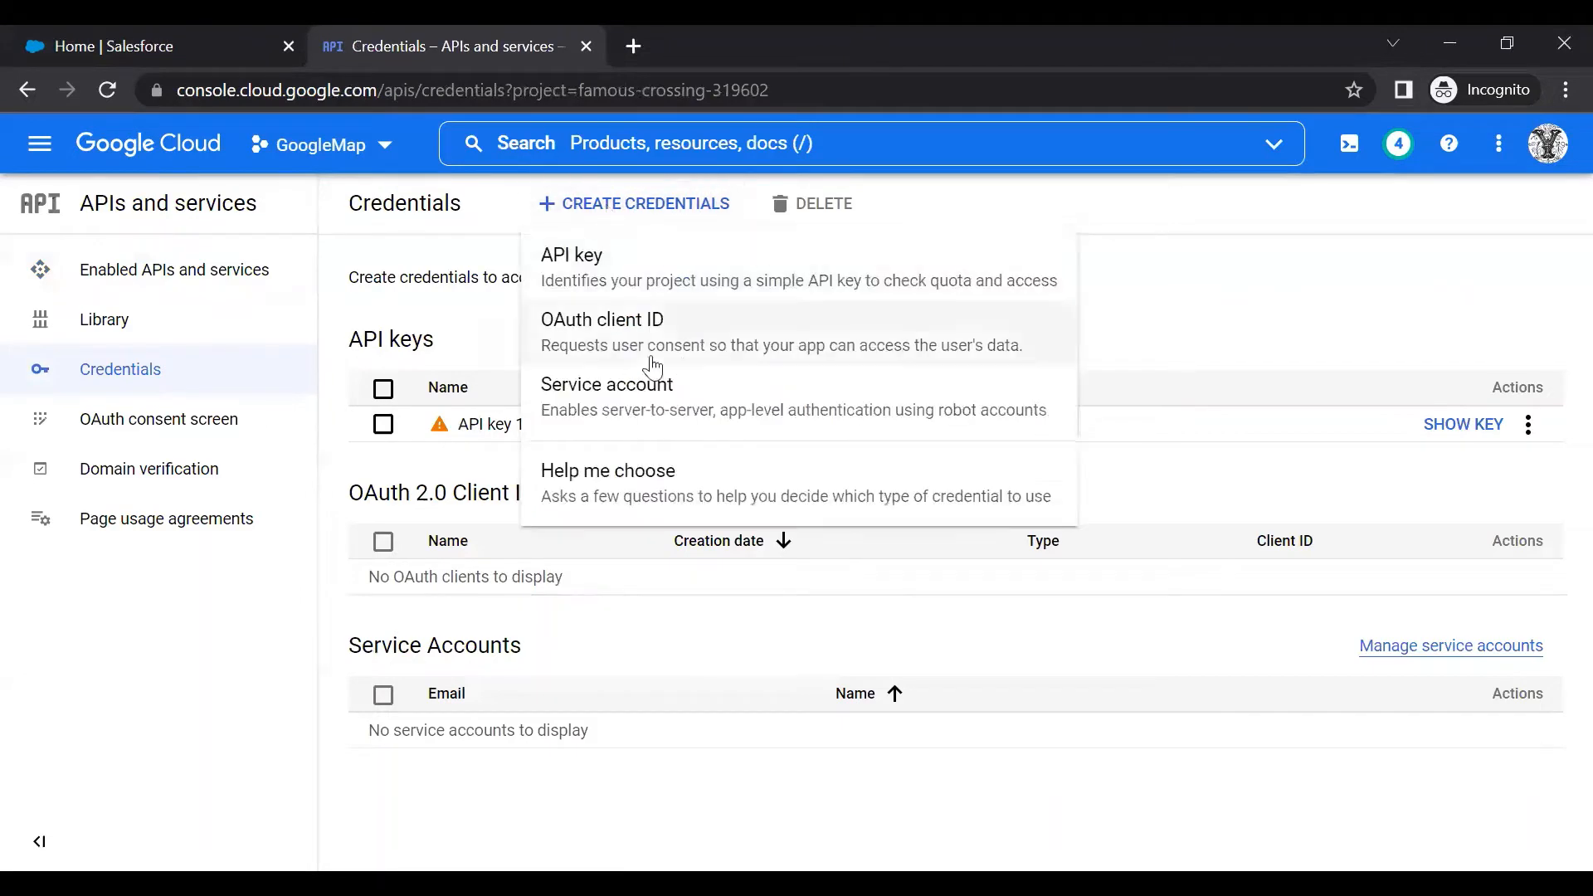
left_click(612, 340)
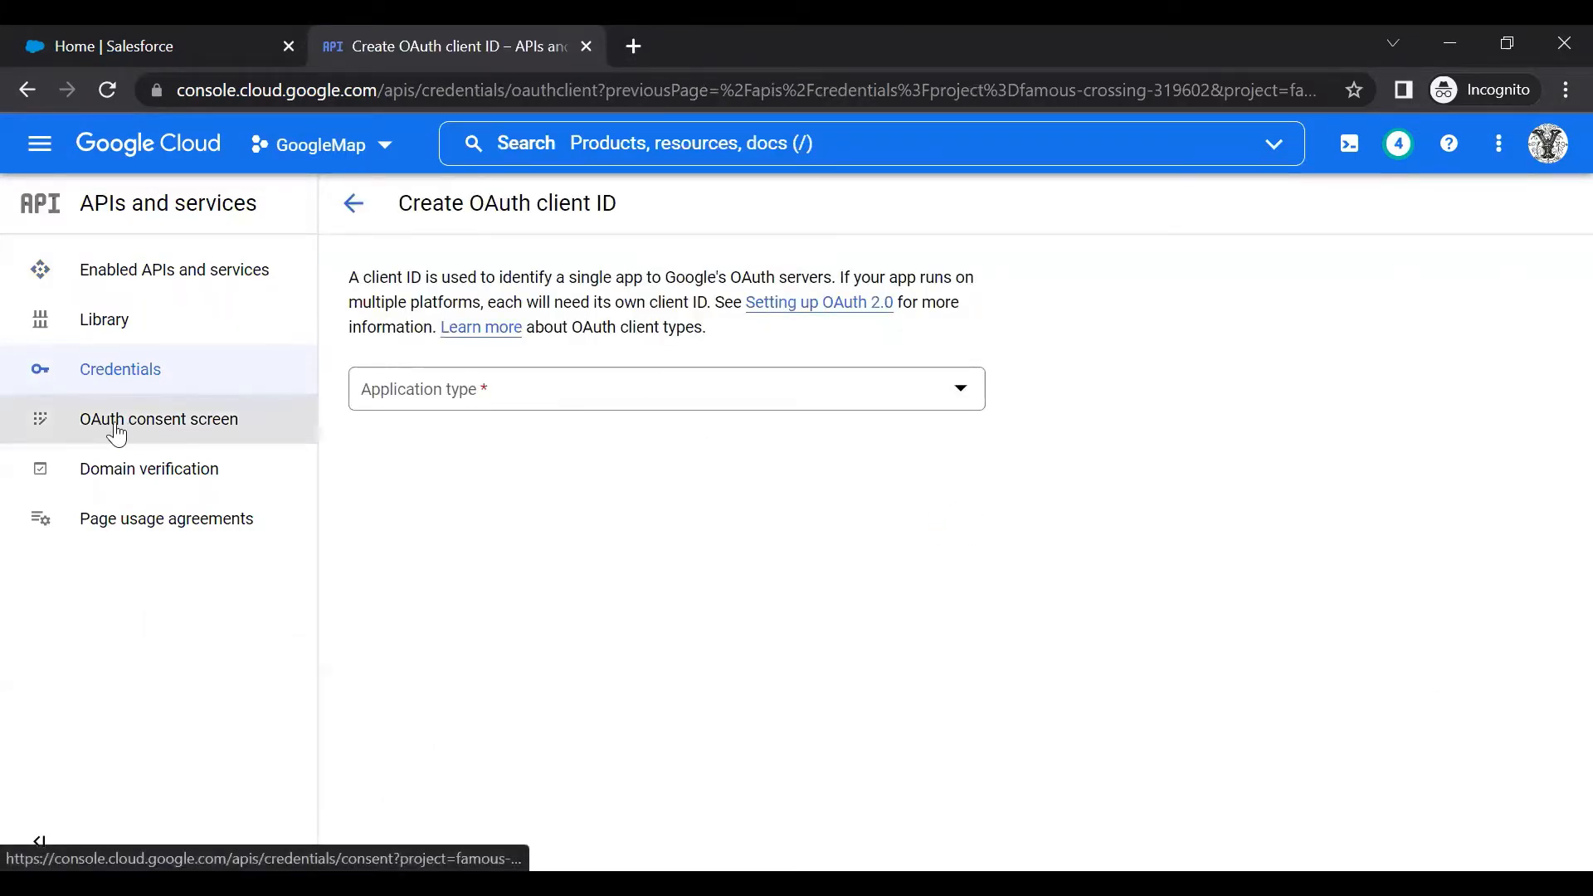
left_click(189, 433)
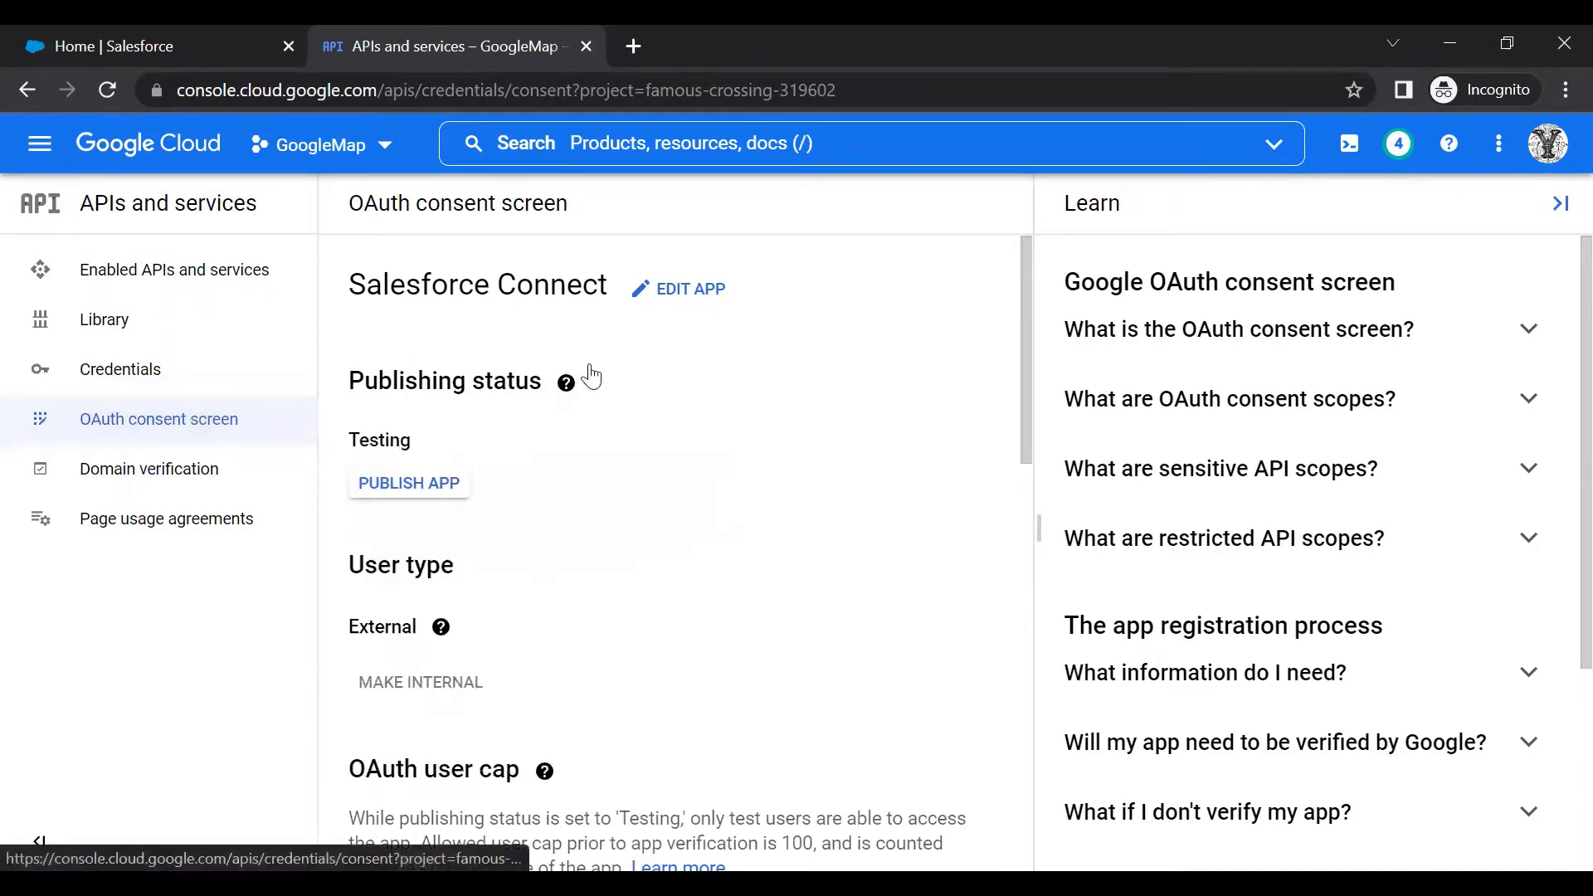
Edit the Salesforce Connect app registration and save its app information unchanged
scroll(665, 412, "down", 1)
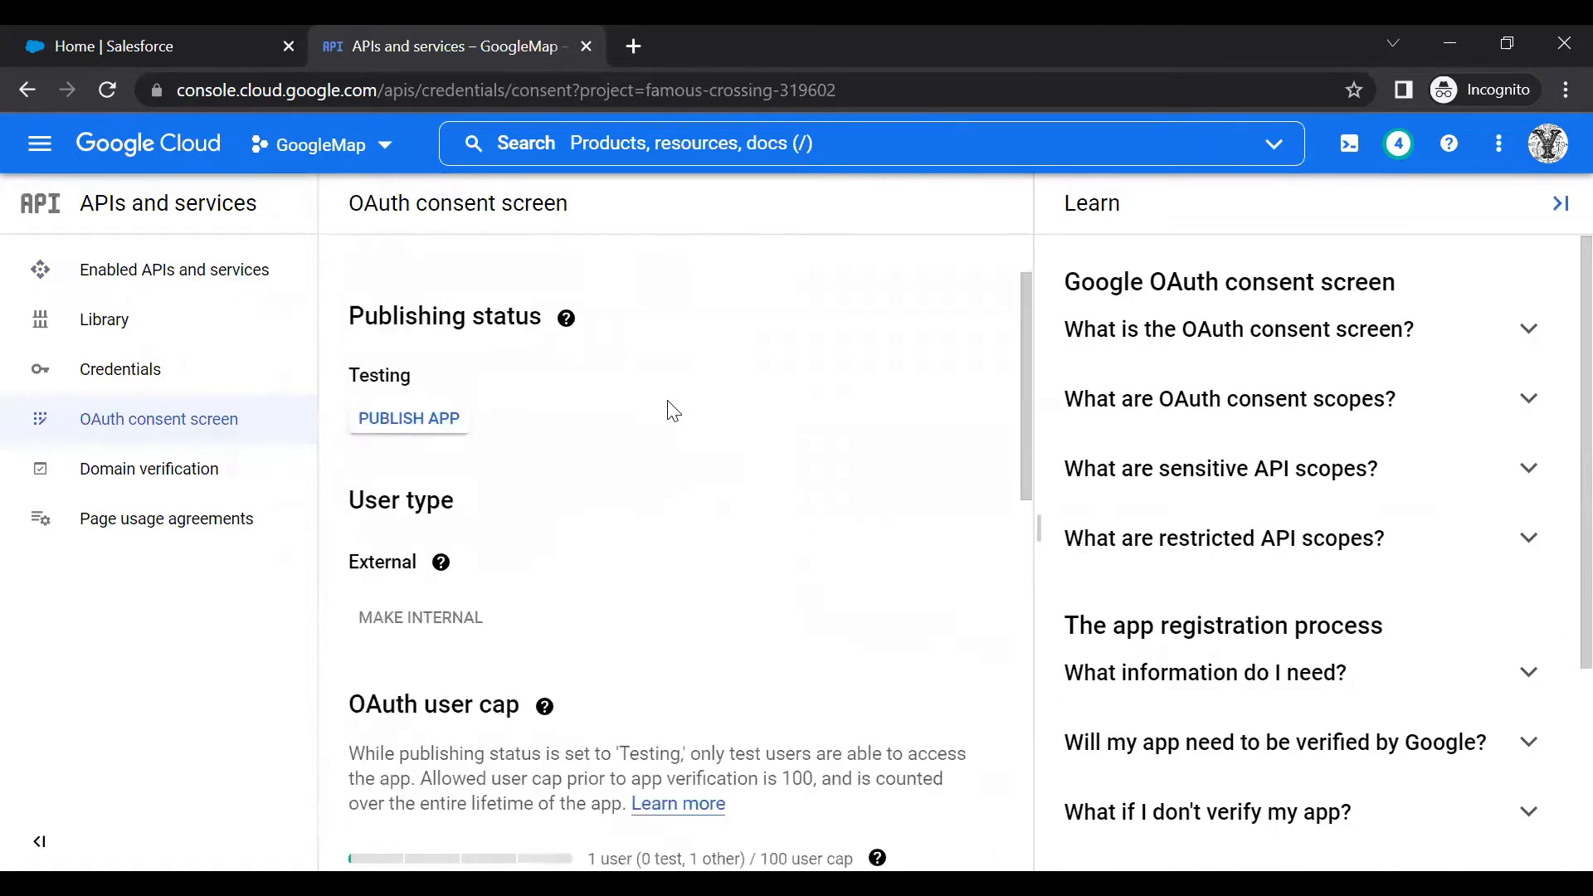
scroll(669, 413, "up", 1)
left_click(668, 292)
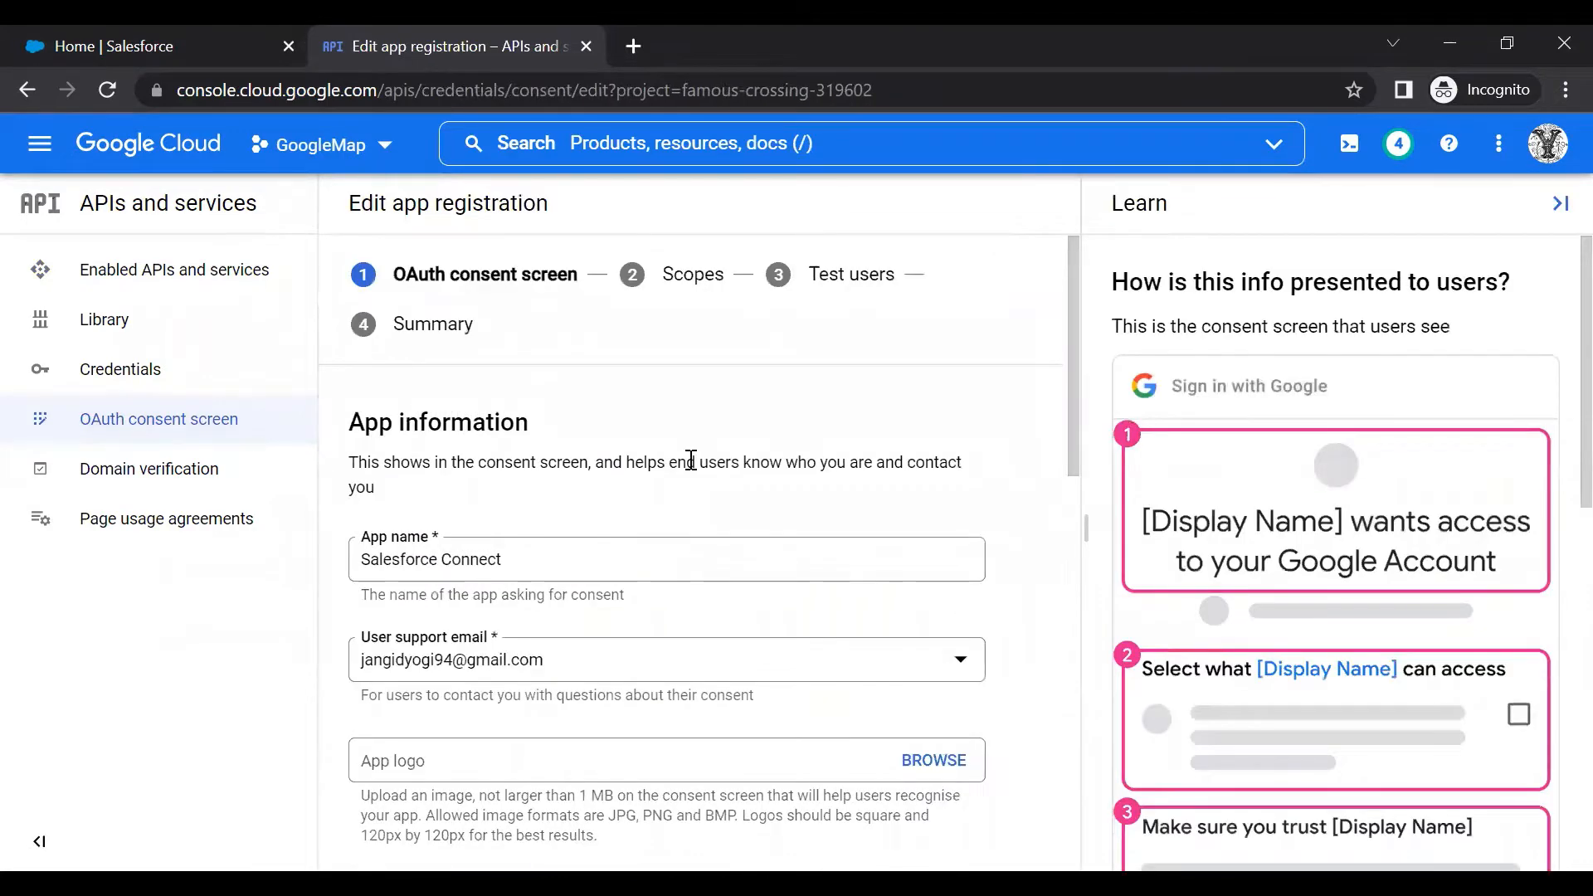
scroll(690, 456, "down", 3)
scroll(649, 404, "up", 3)
scroll(390, 386, "down", 3)
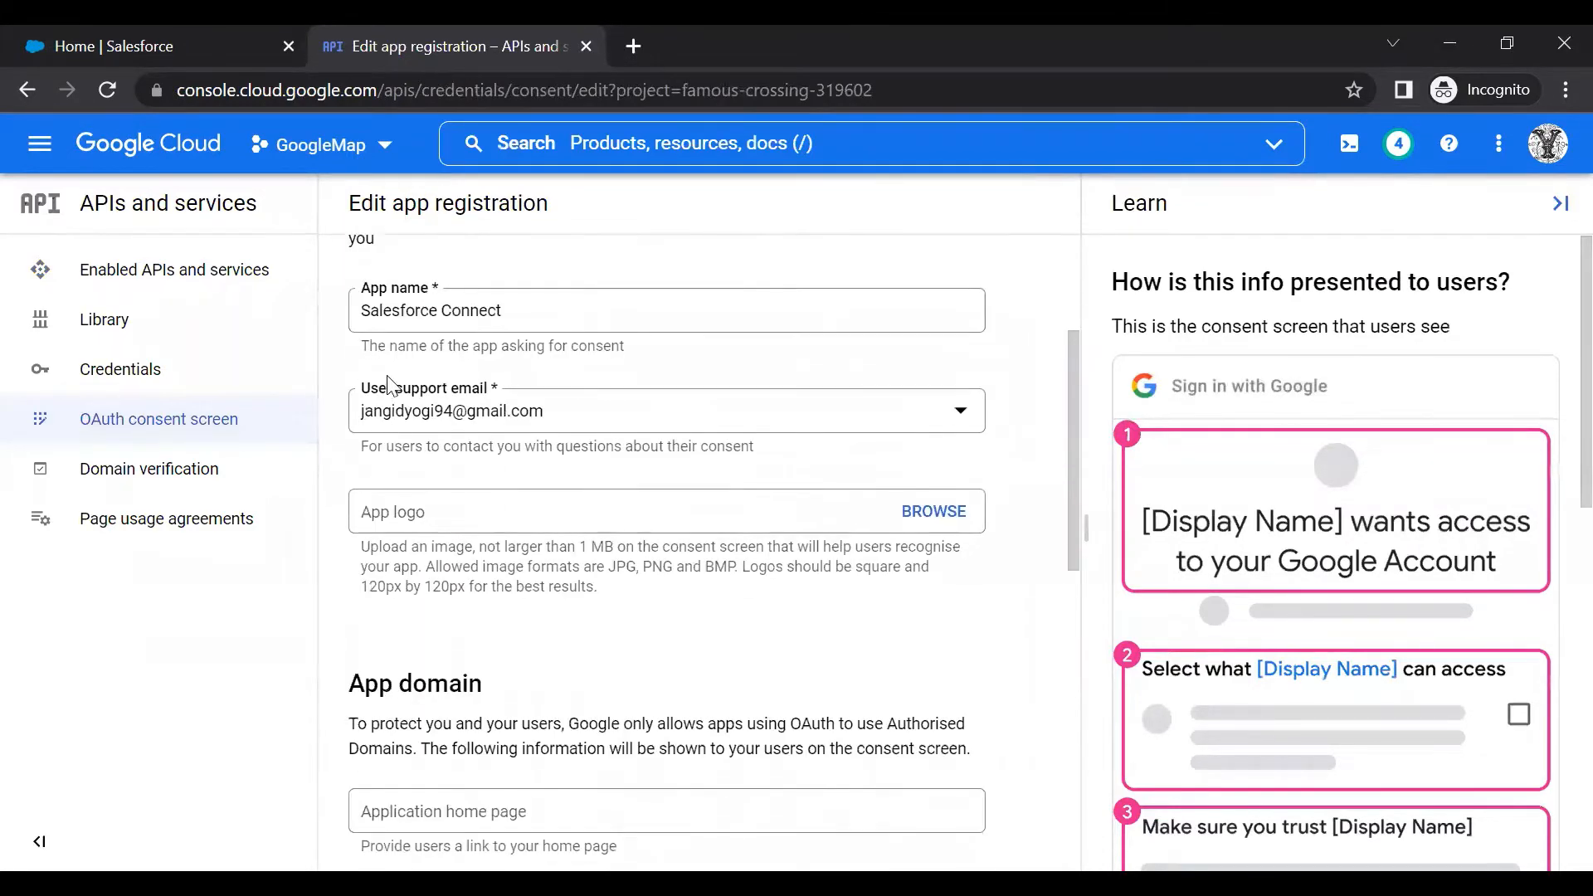
scroll(523, 434, "down", 4)
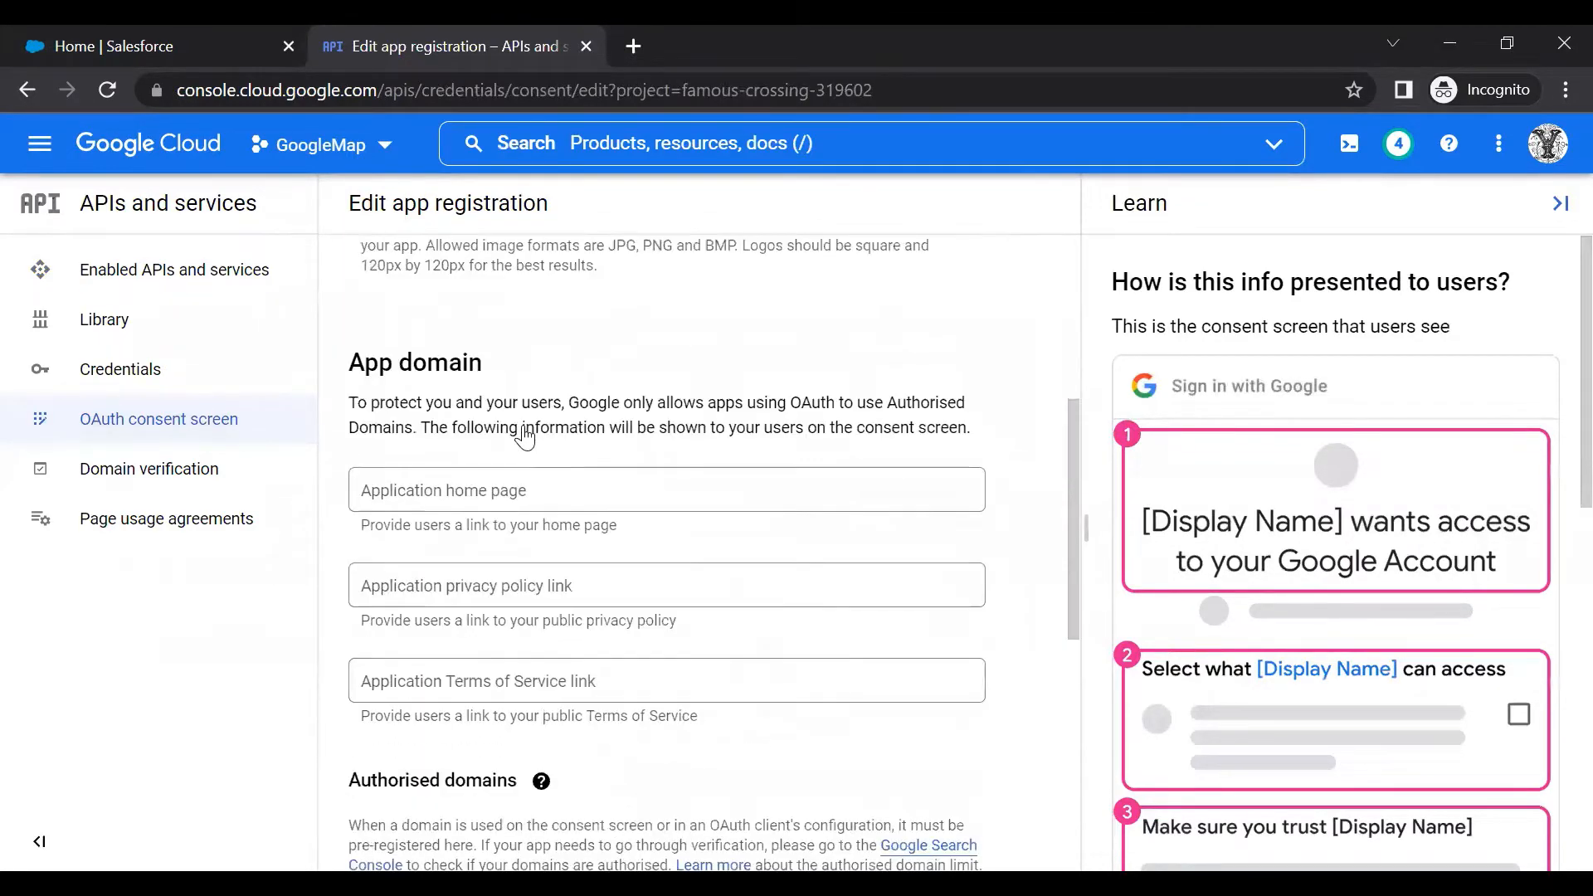
scroll(524, 438, "down", 6)
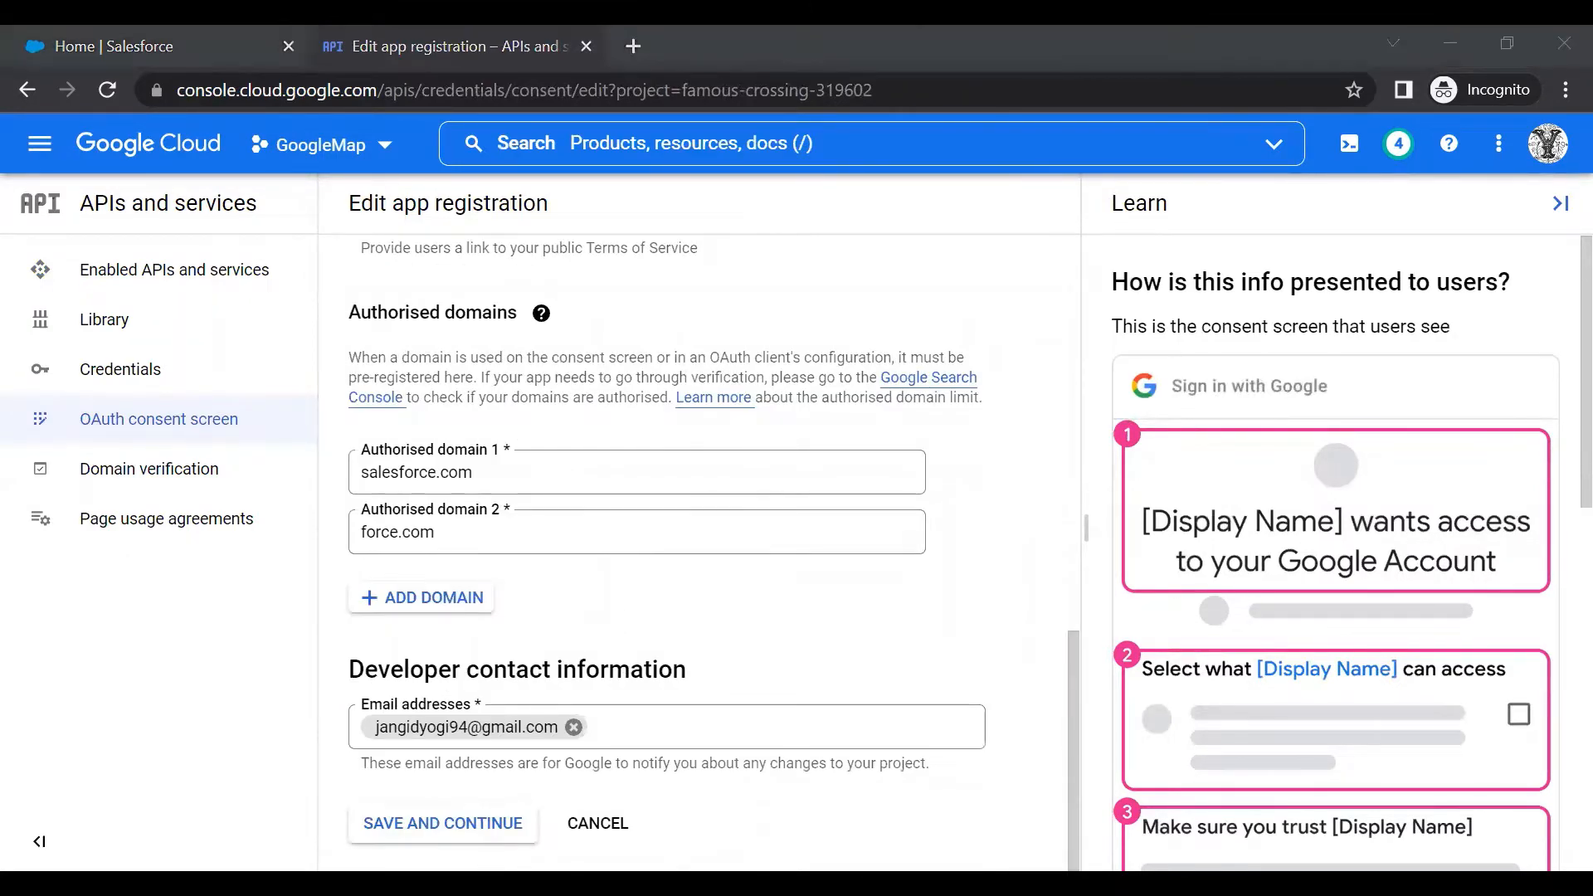
left_click(439, 829)
Save the Scopes and Test users steps through to the summary, then return to Credentials
scroll(941, 553, "down", 5)
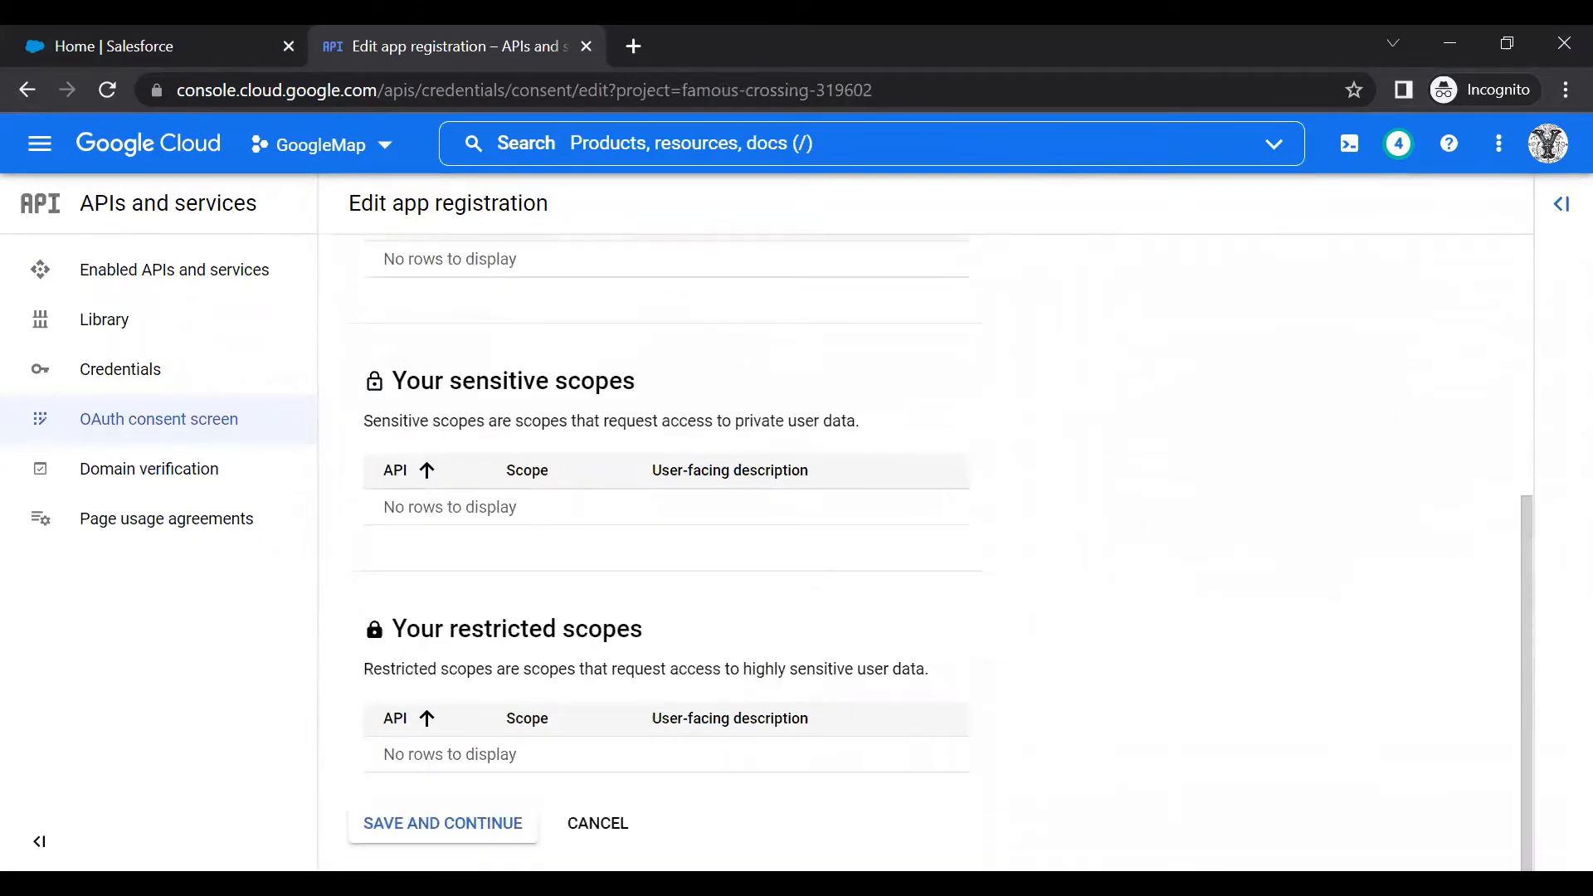
left_click(505, 805)
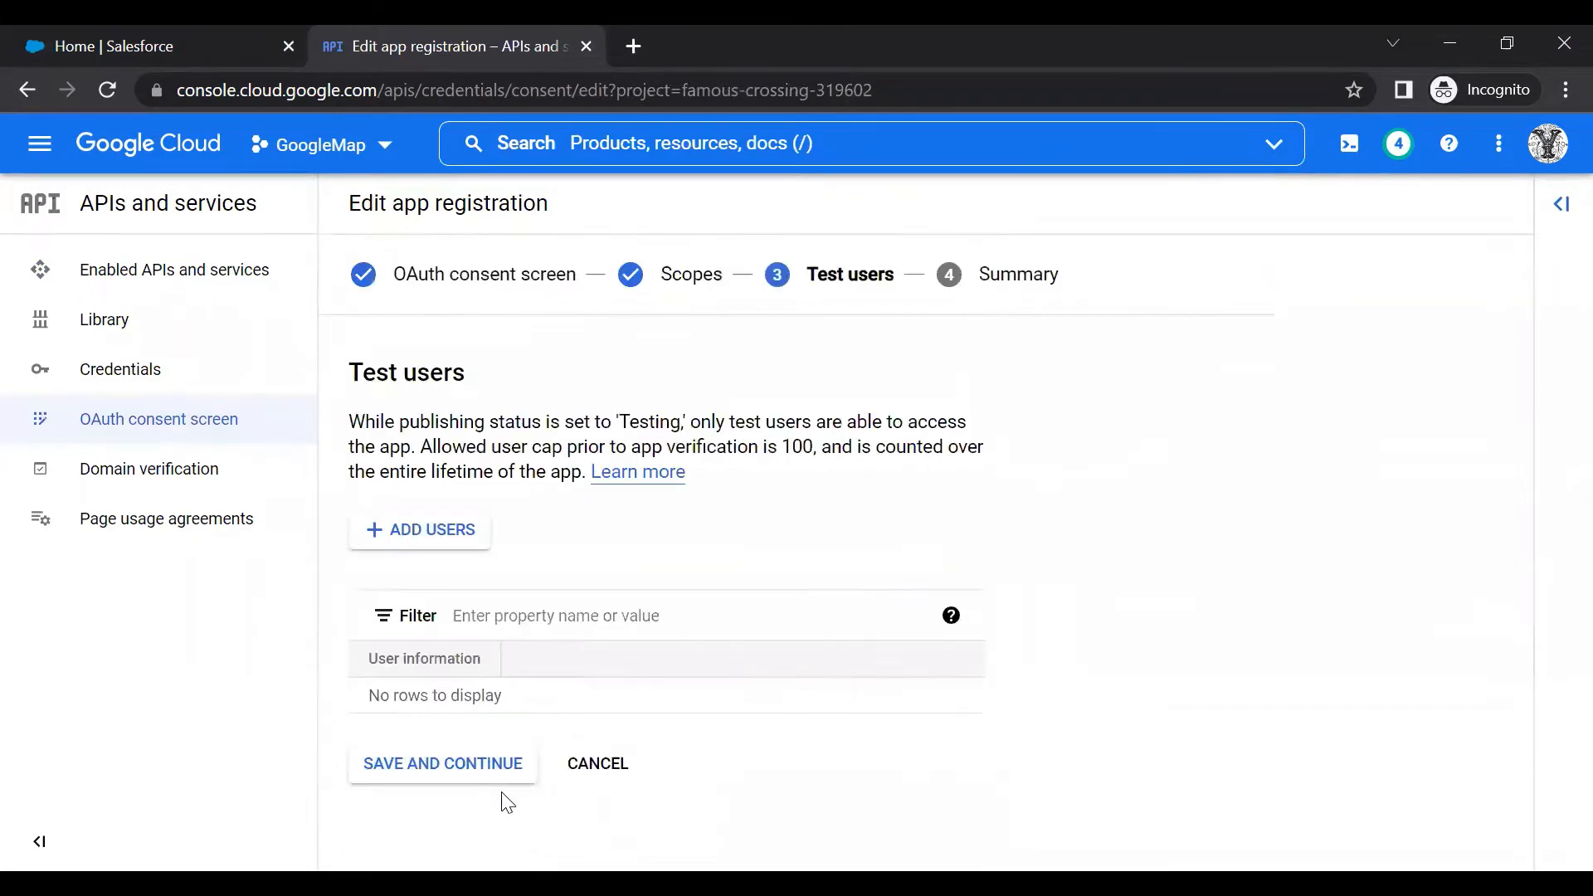
left_click(453, 770)
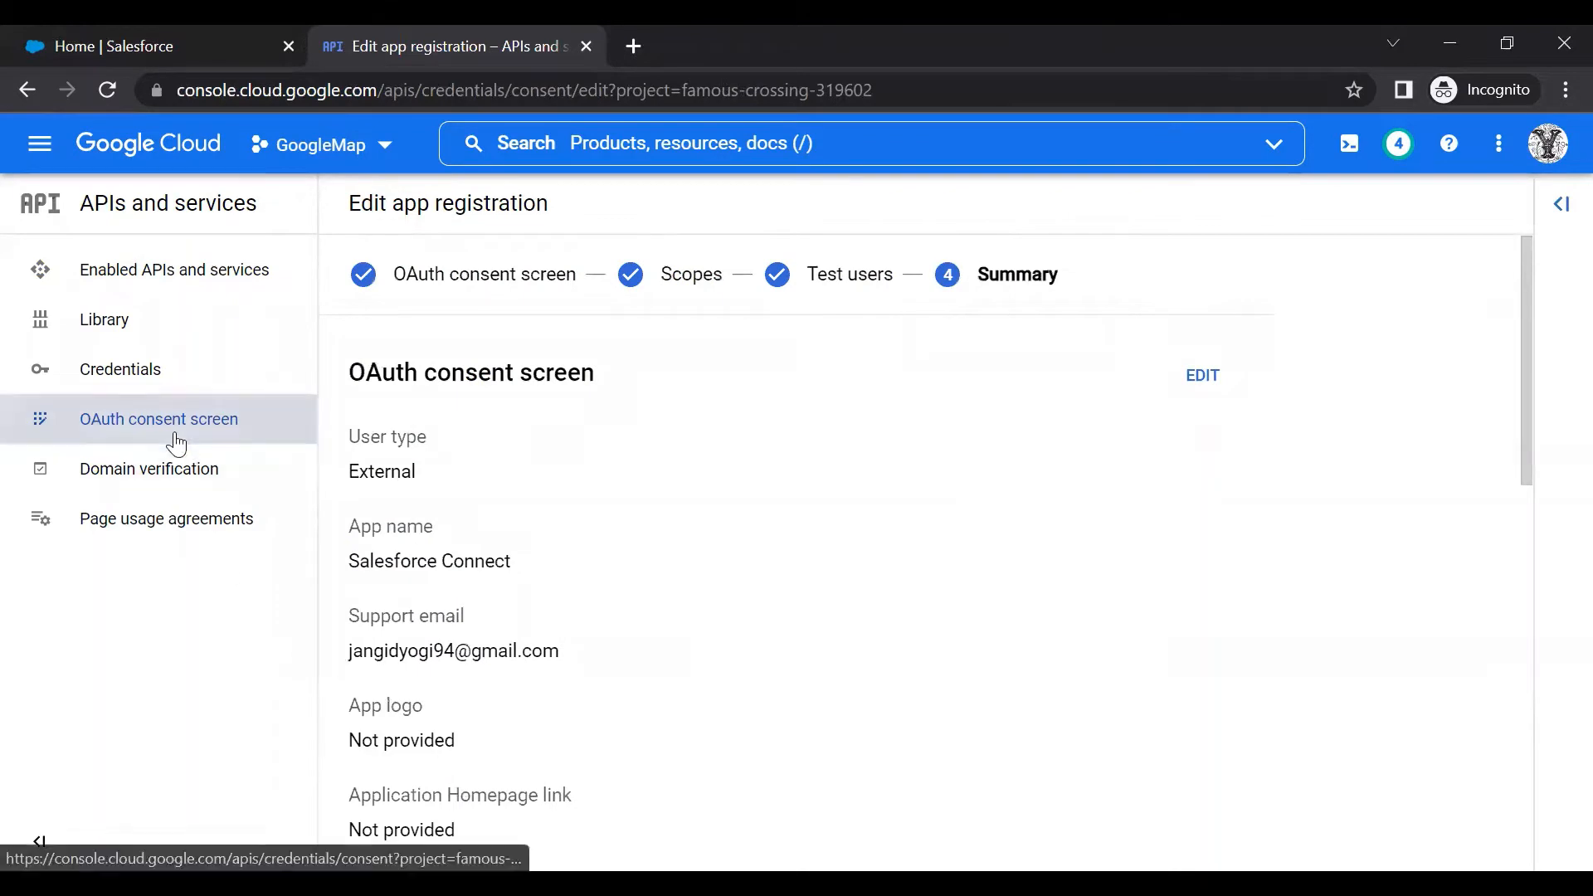
left_click(149, 386)
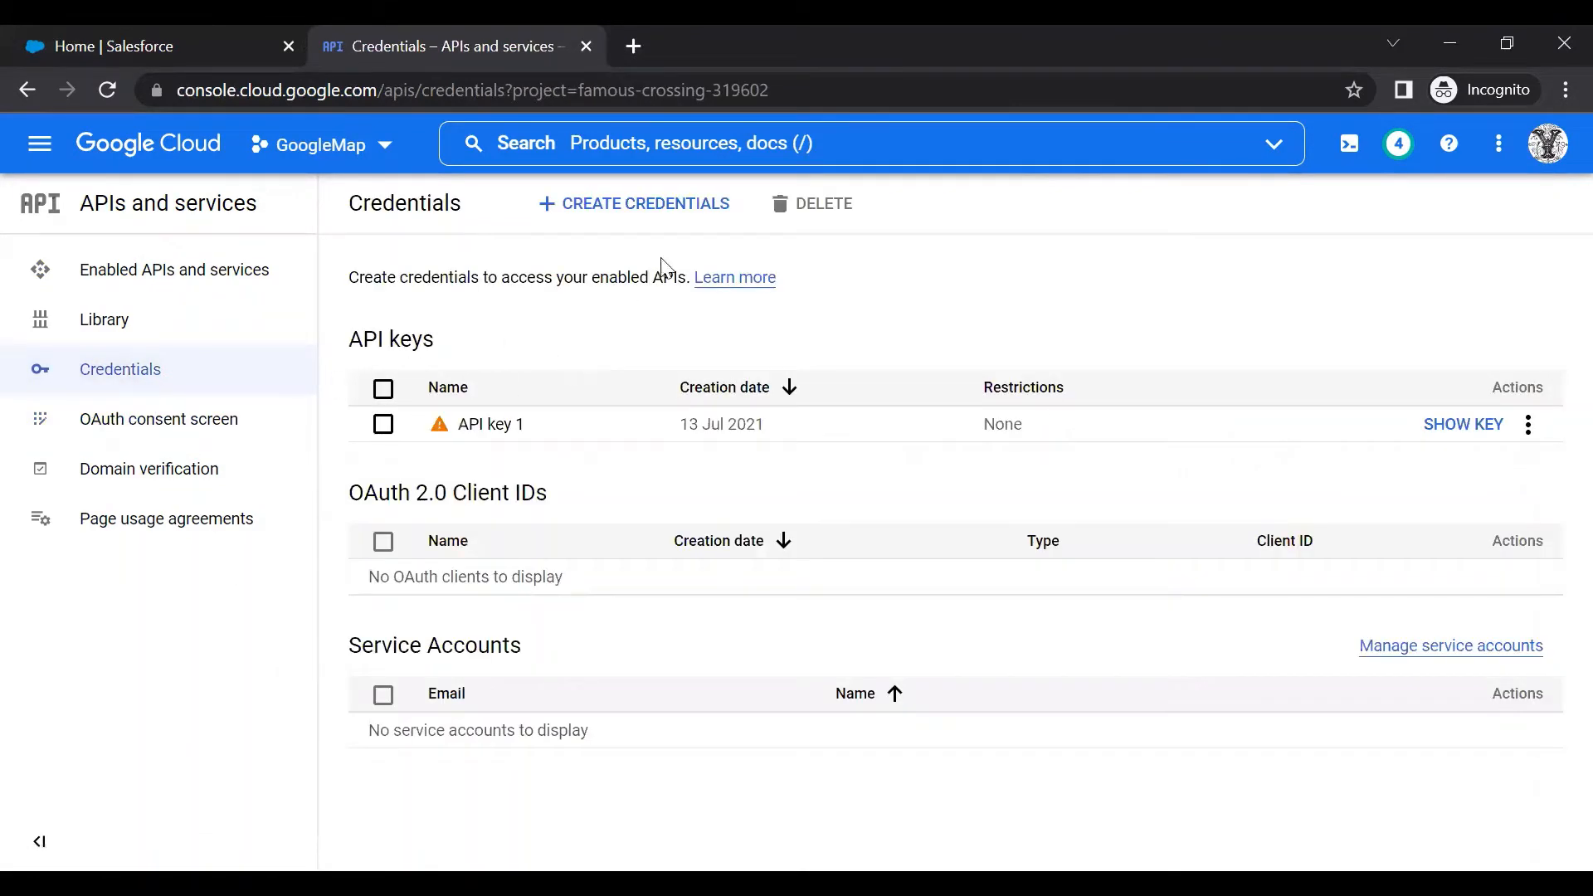
Create a Web application OAuth client named Files Connect, revealing its client ID and secret
left_click(657, 205)
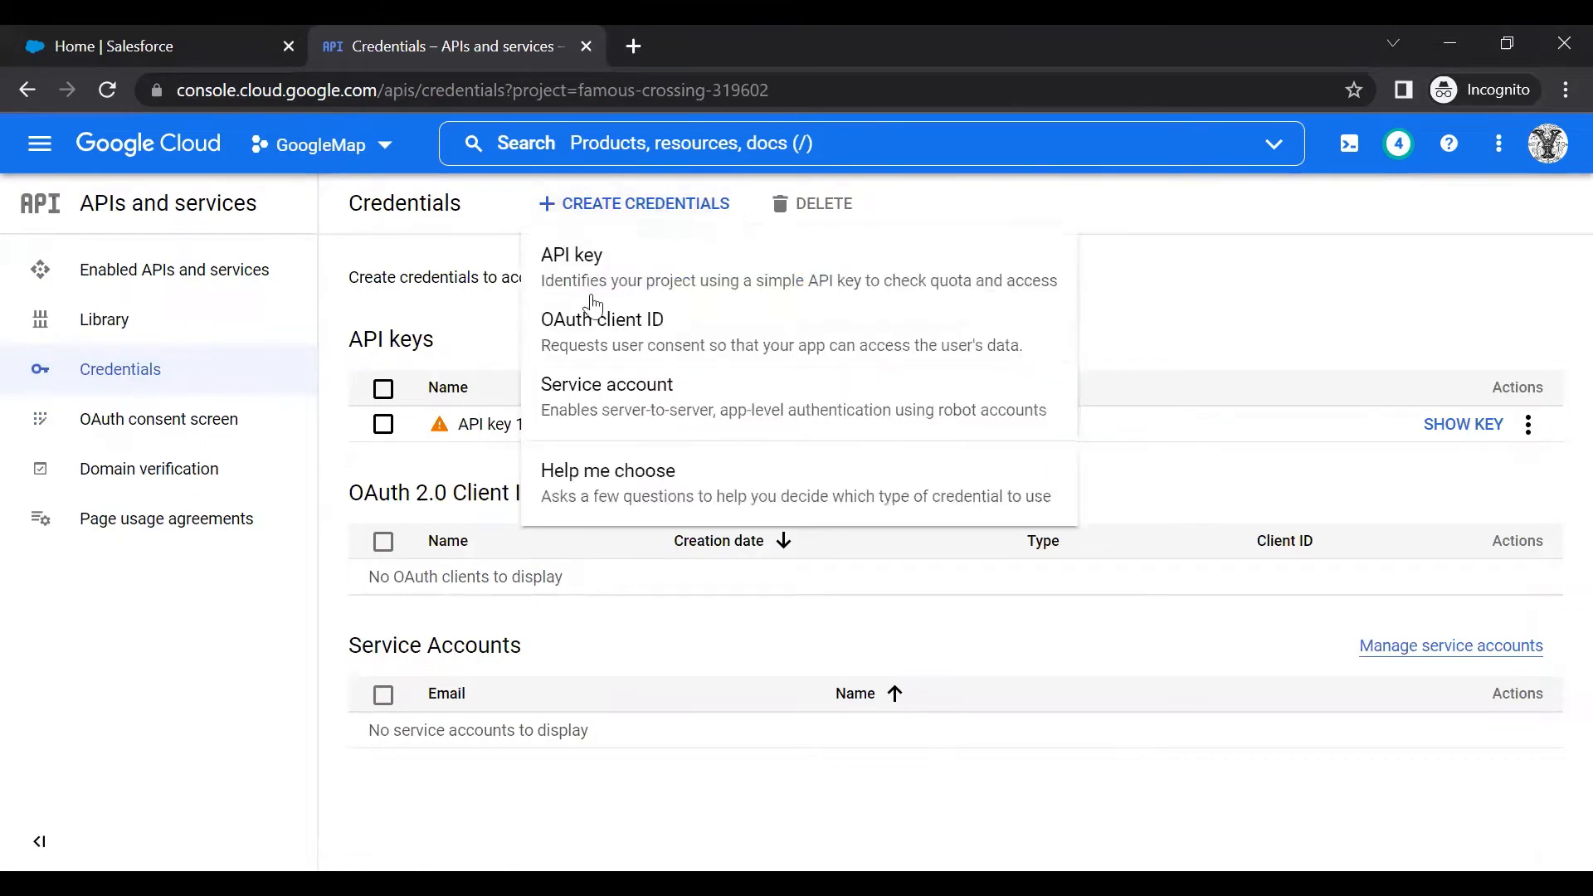
left_click(648, 324)
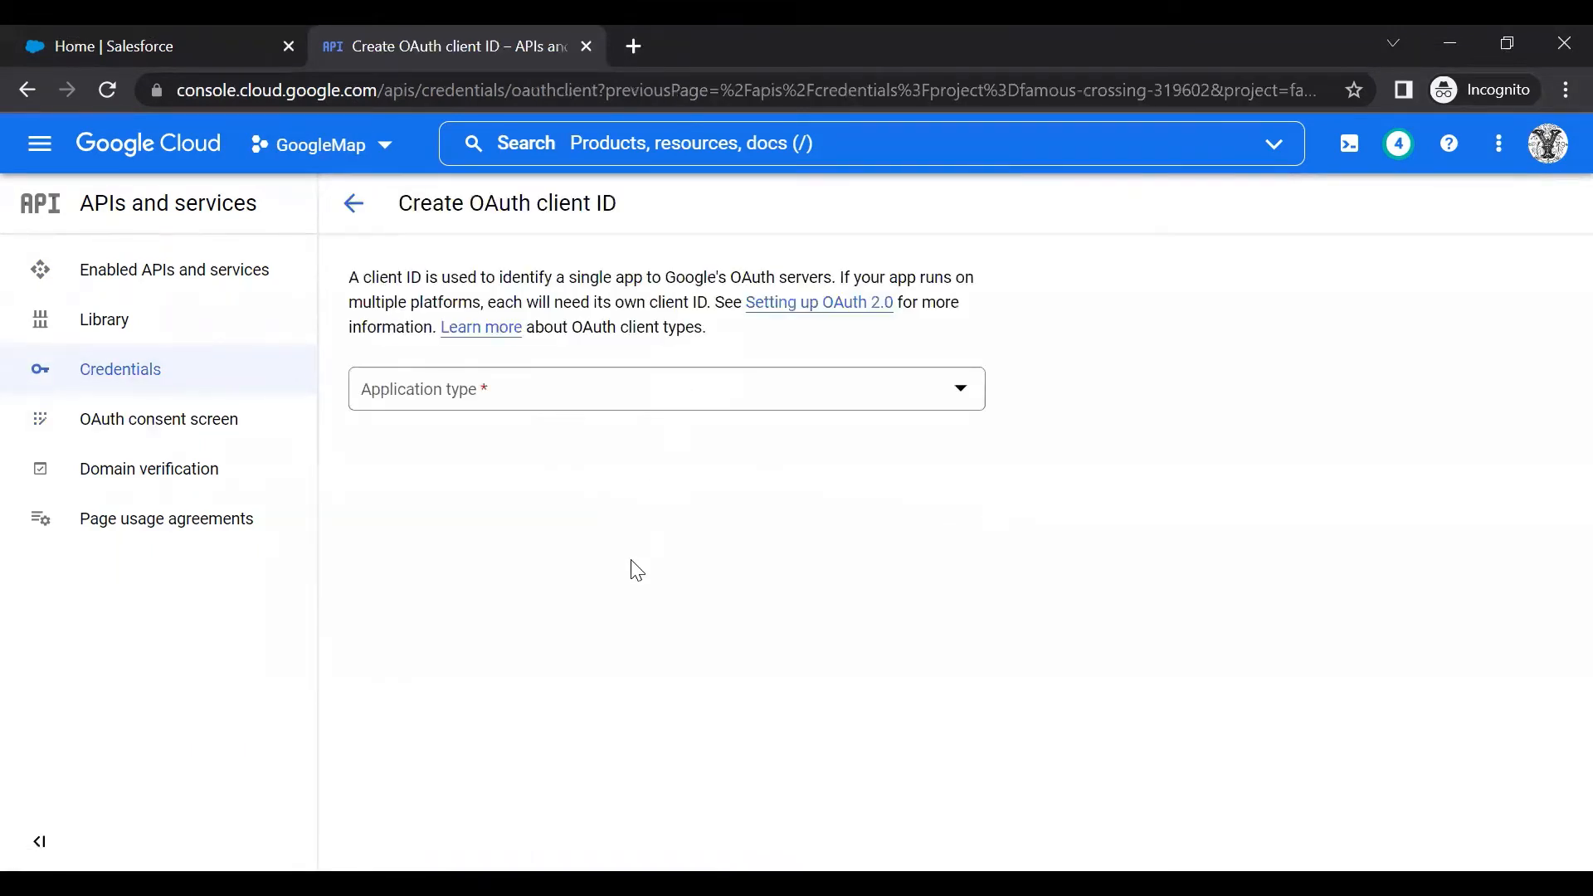
left_click(587, 400)
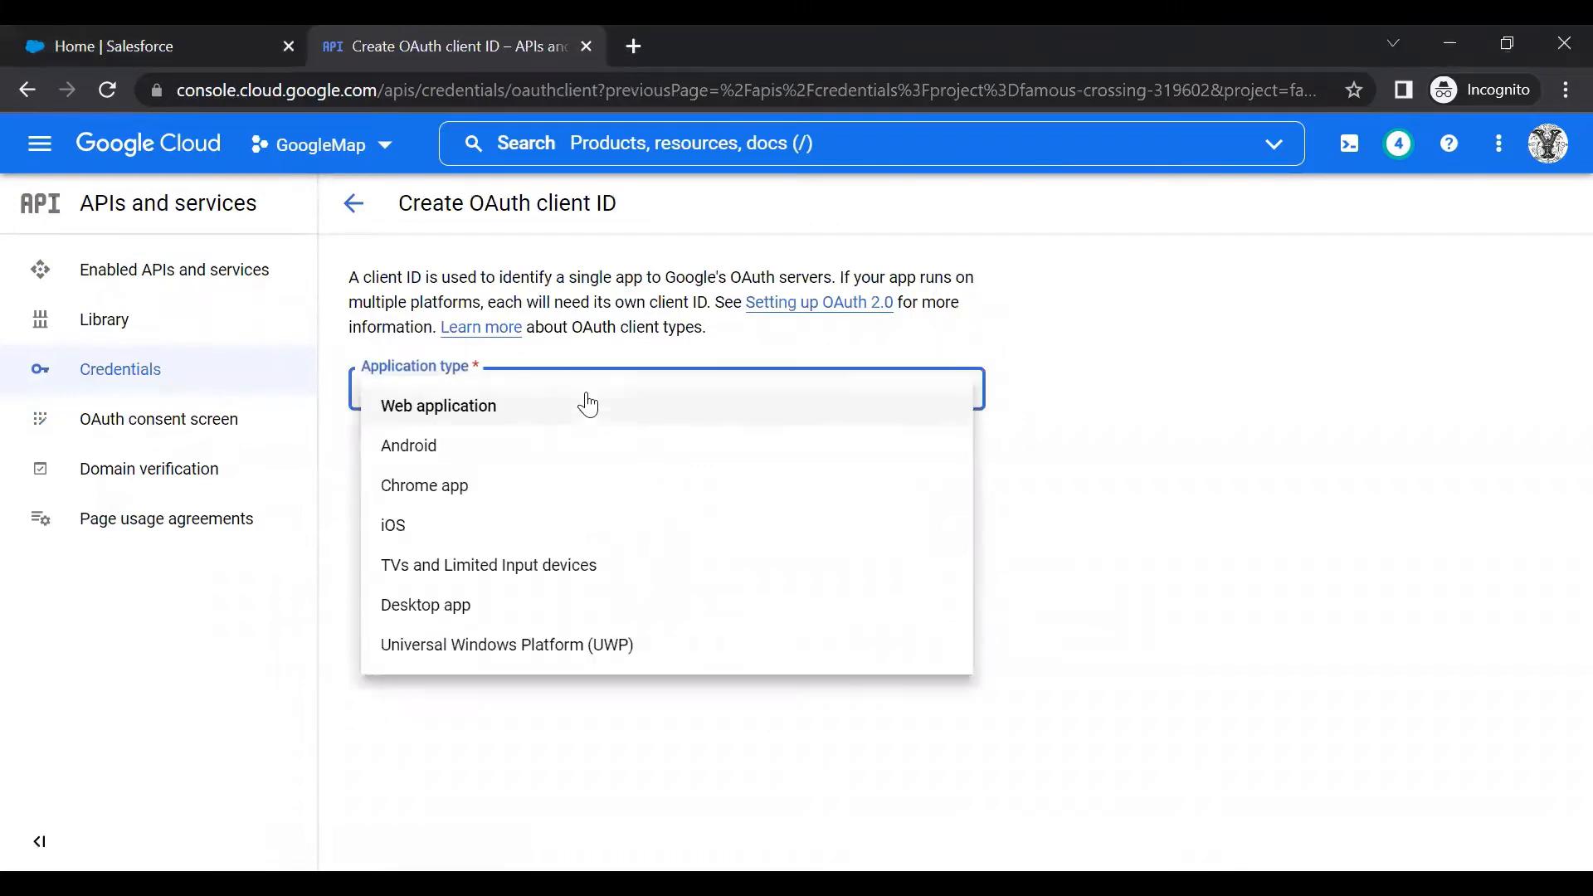
left_click(472, 409)
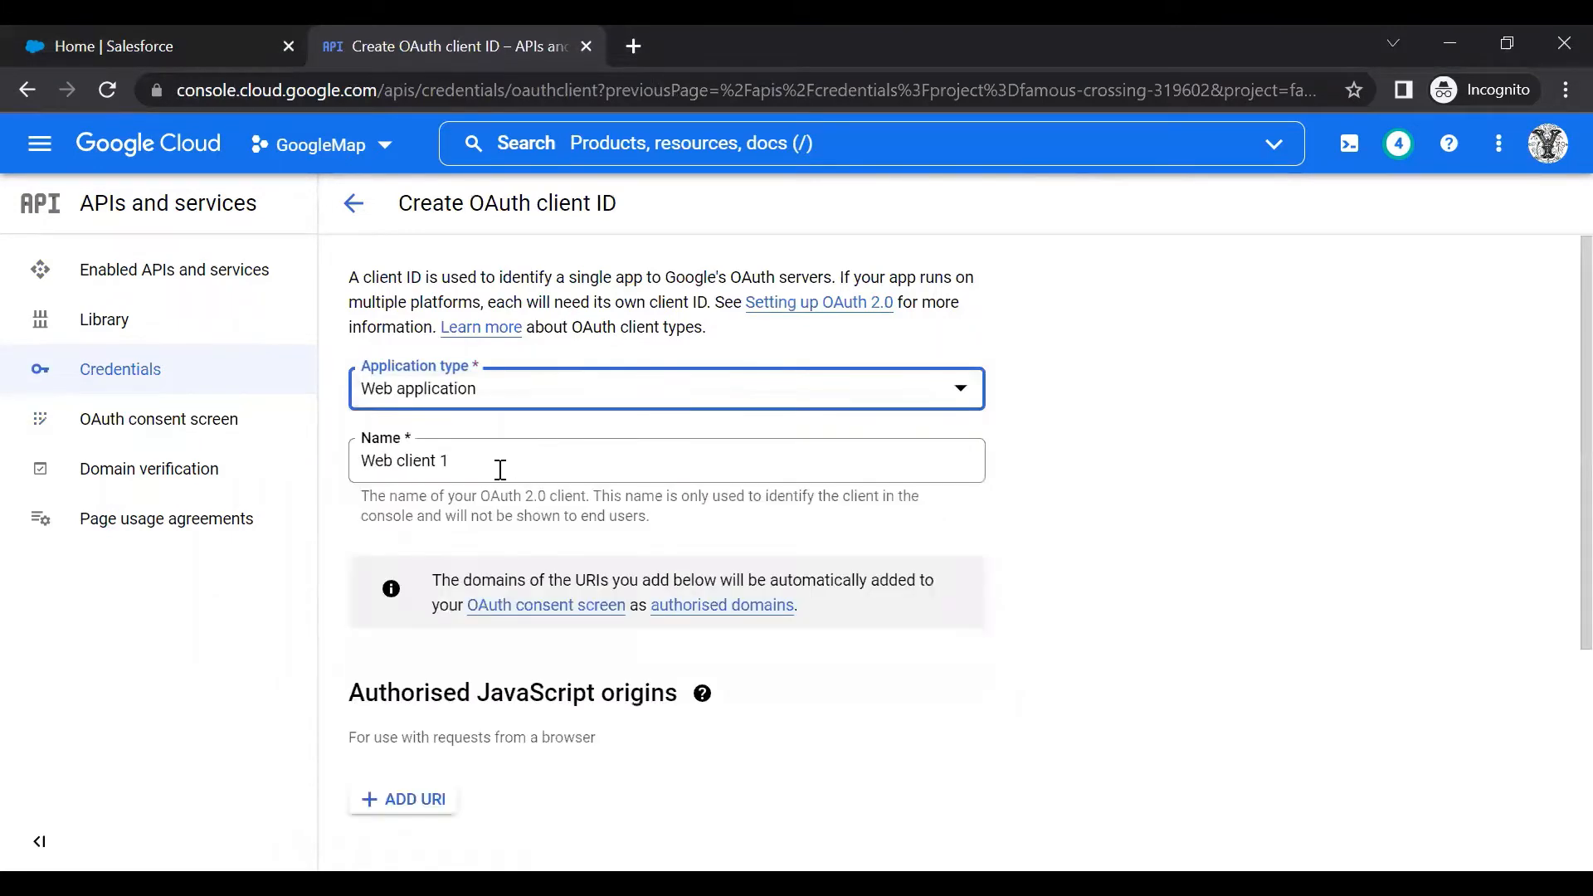
left_click_drag(500, 469, 340, 473)
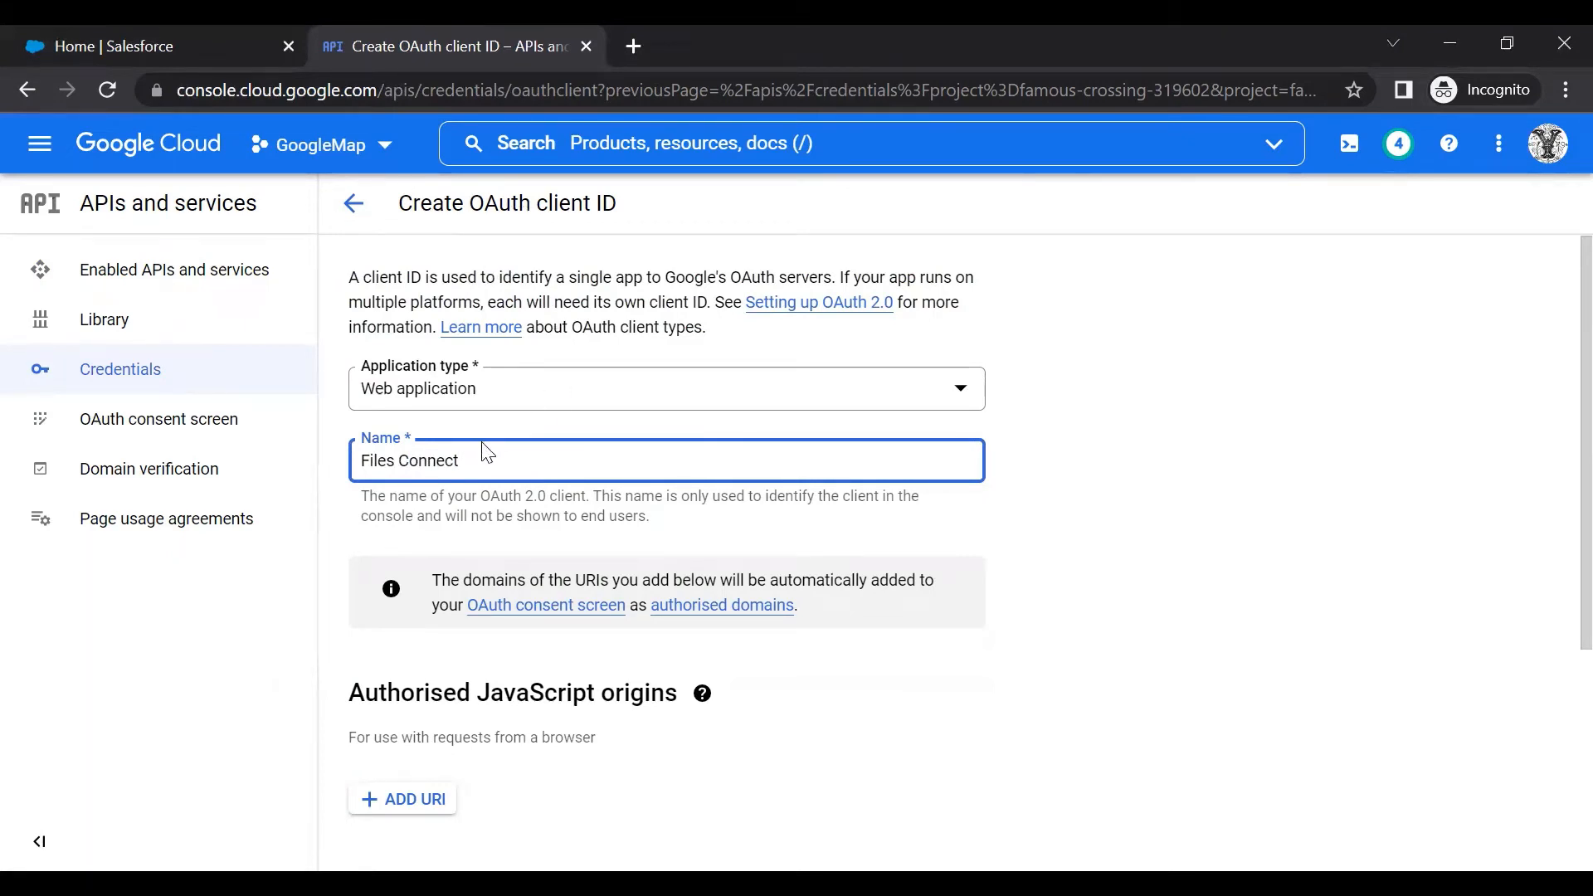
scroll(488, 454, "down", 4)
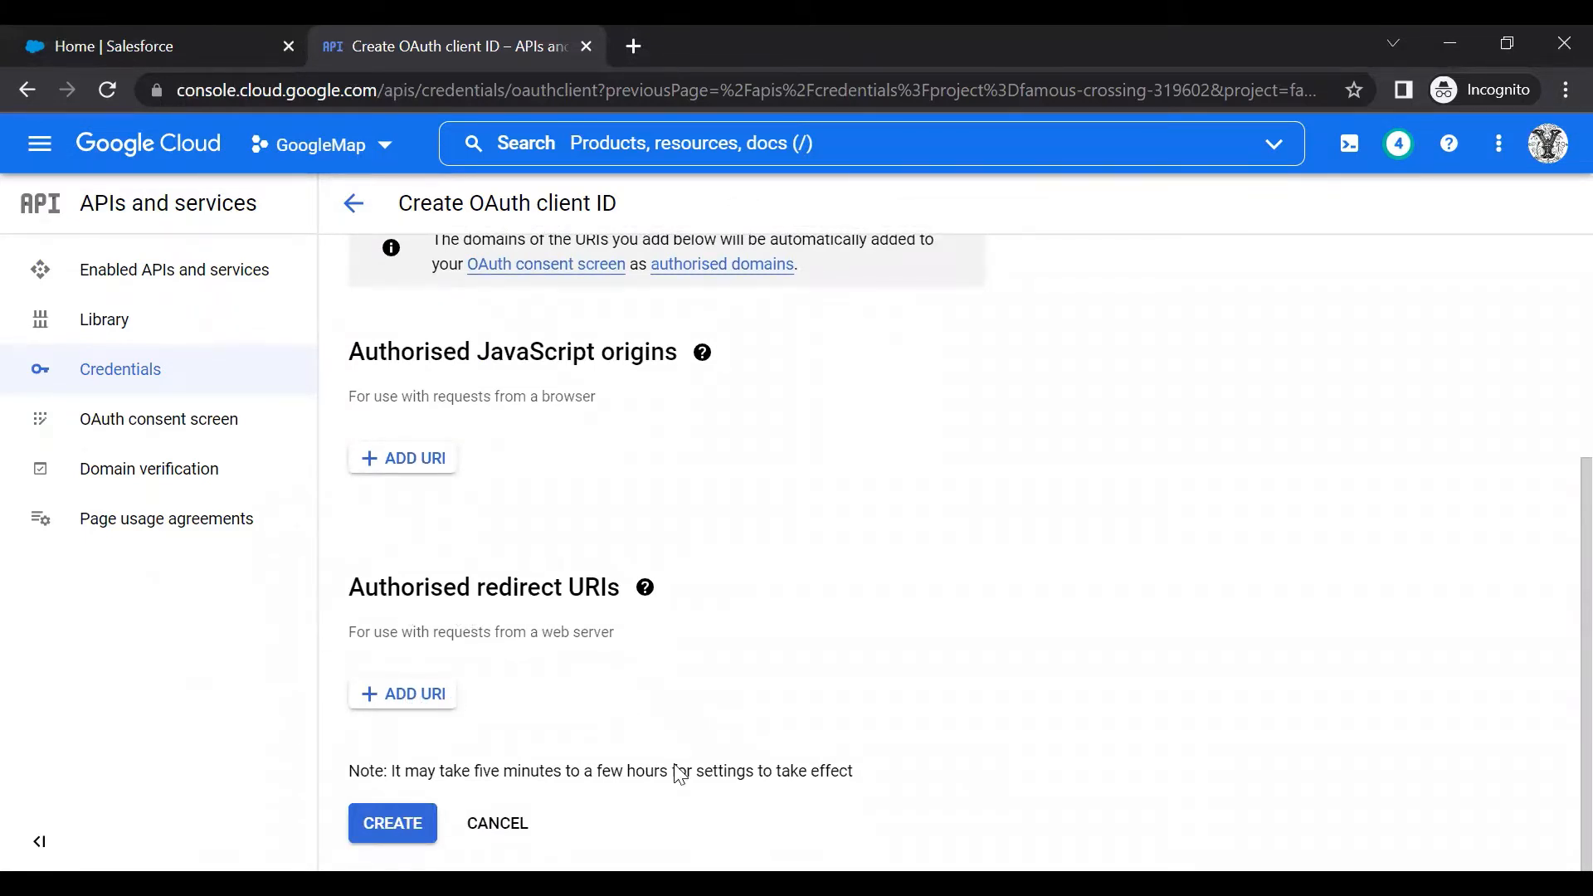
key("alt+Tab")
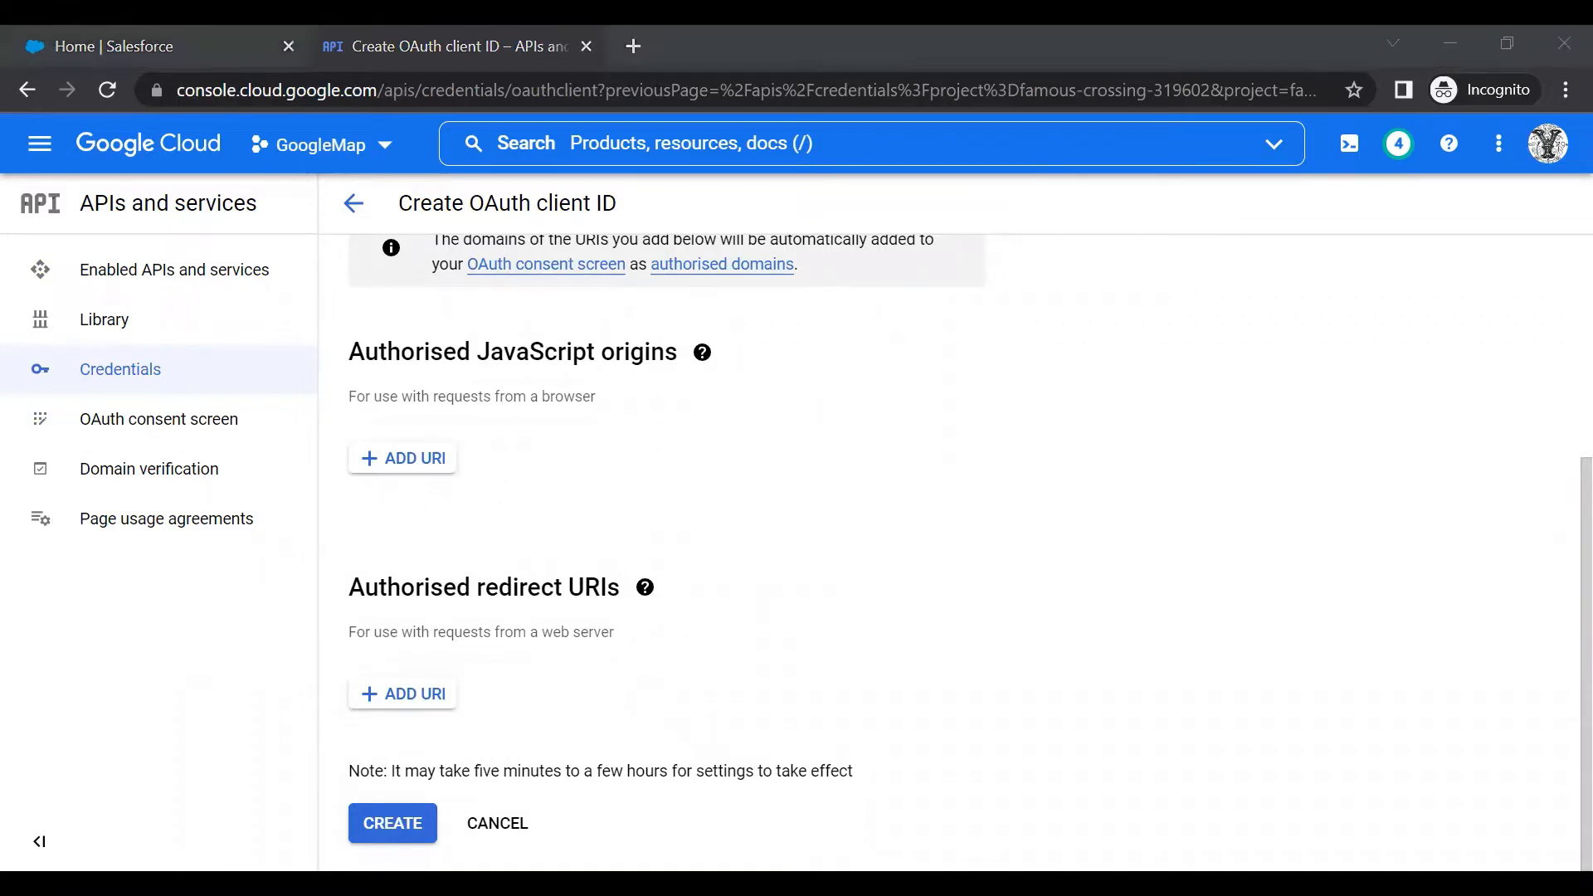
left_click(393, 823)
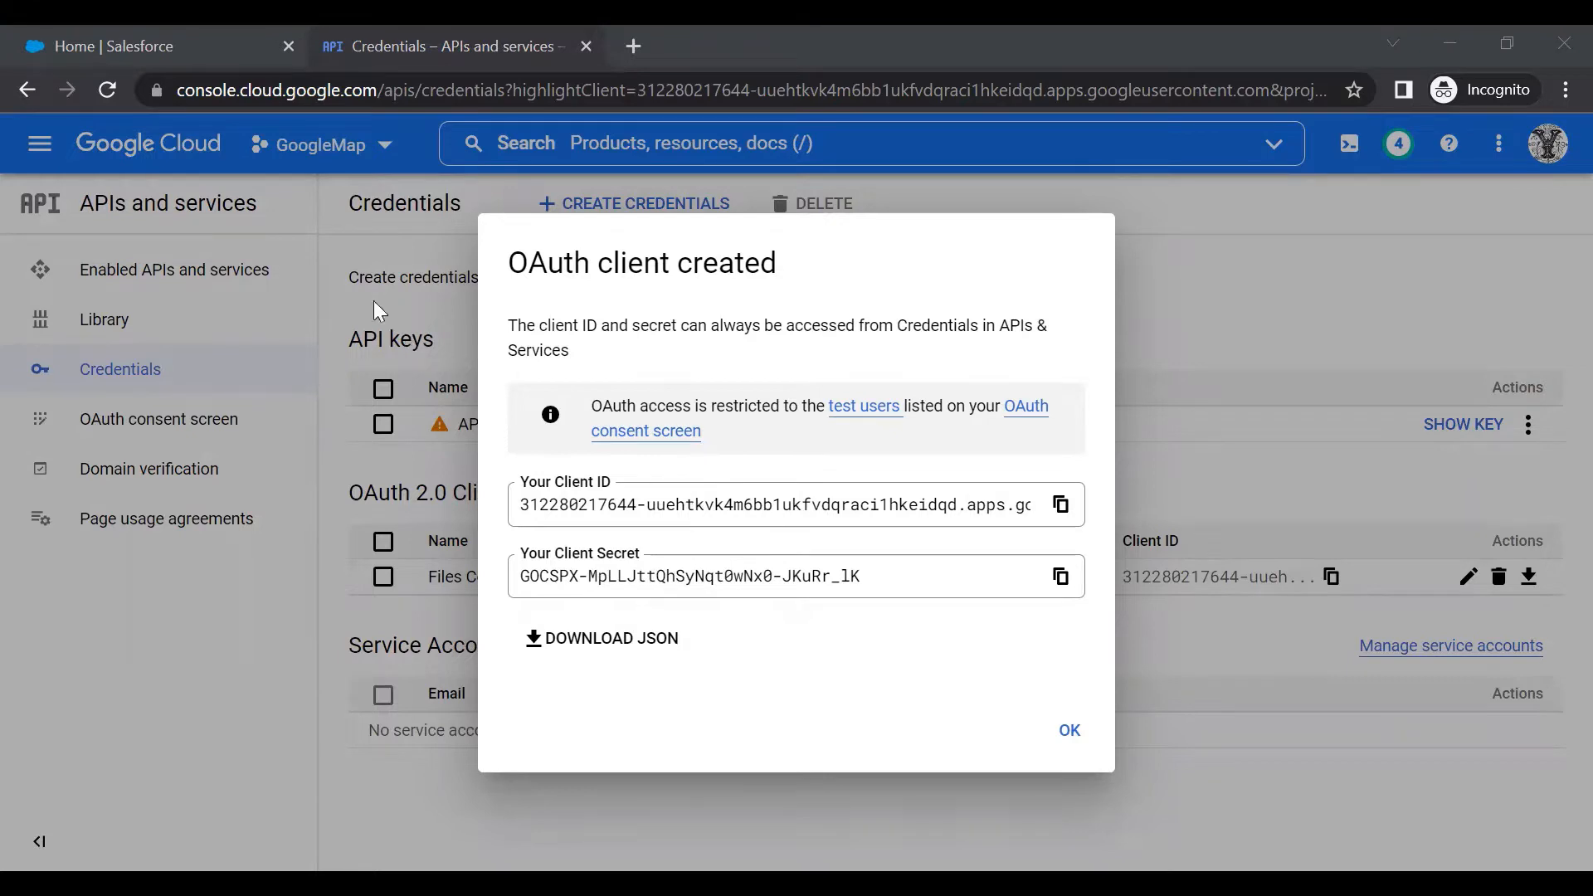
In Salesforce Setup, search 'auth' in Quick Find and open Identity > Auth. Providers
left_click(196, 38)
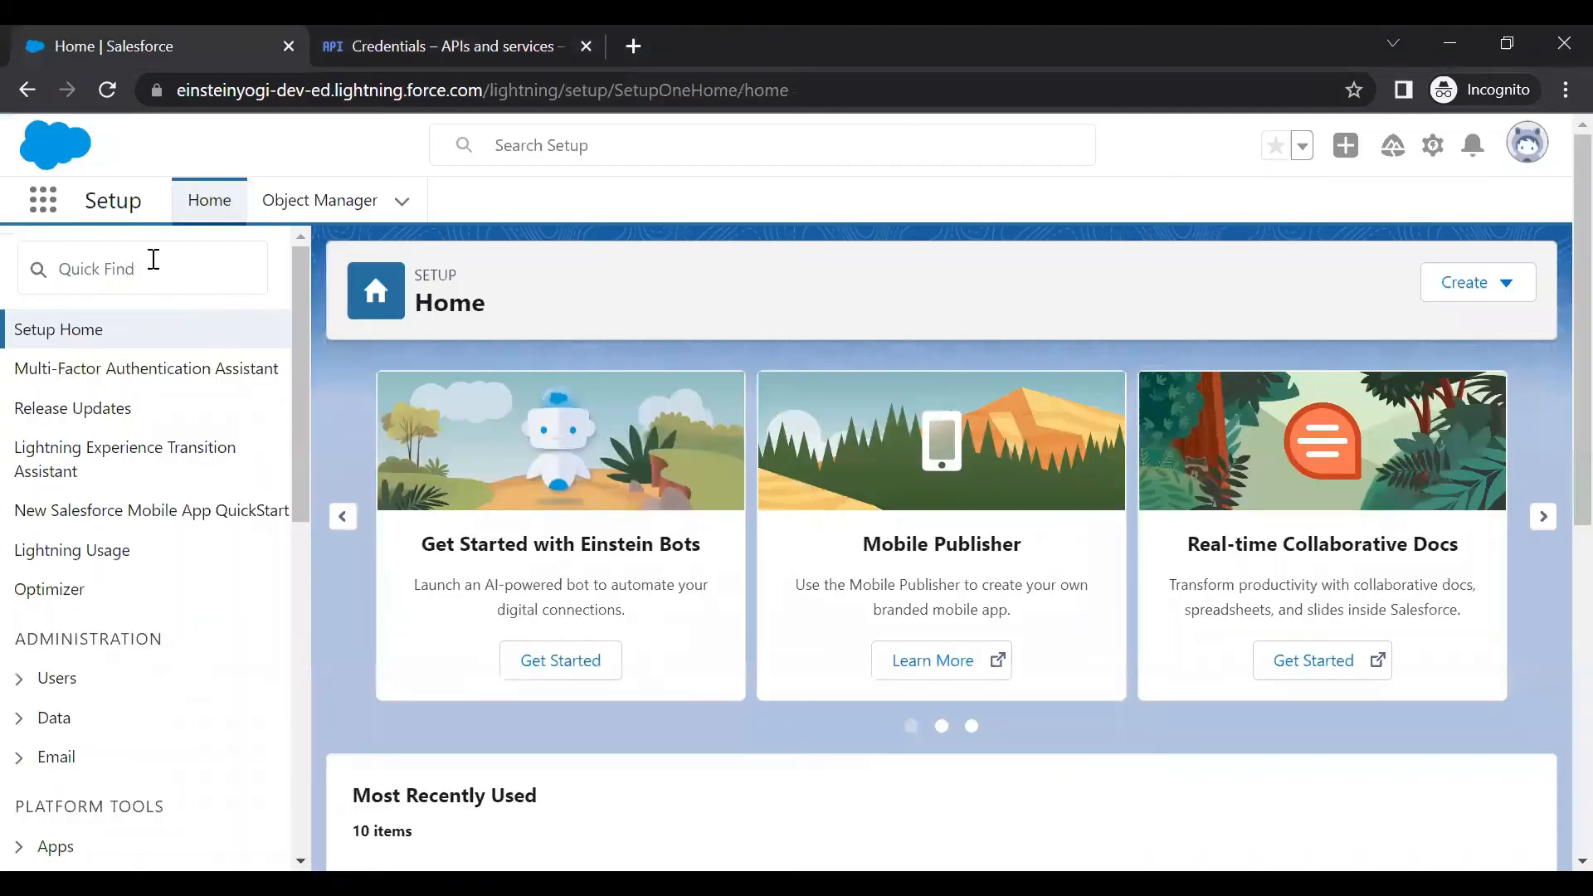
left_click(157, 268)
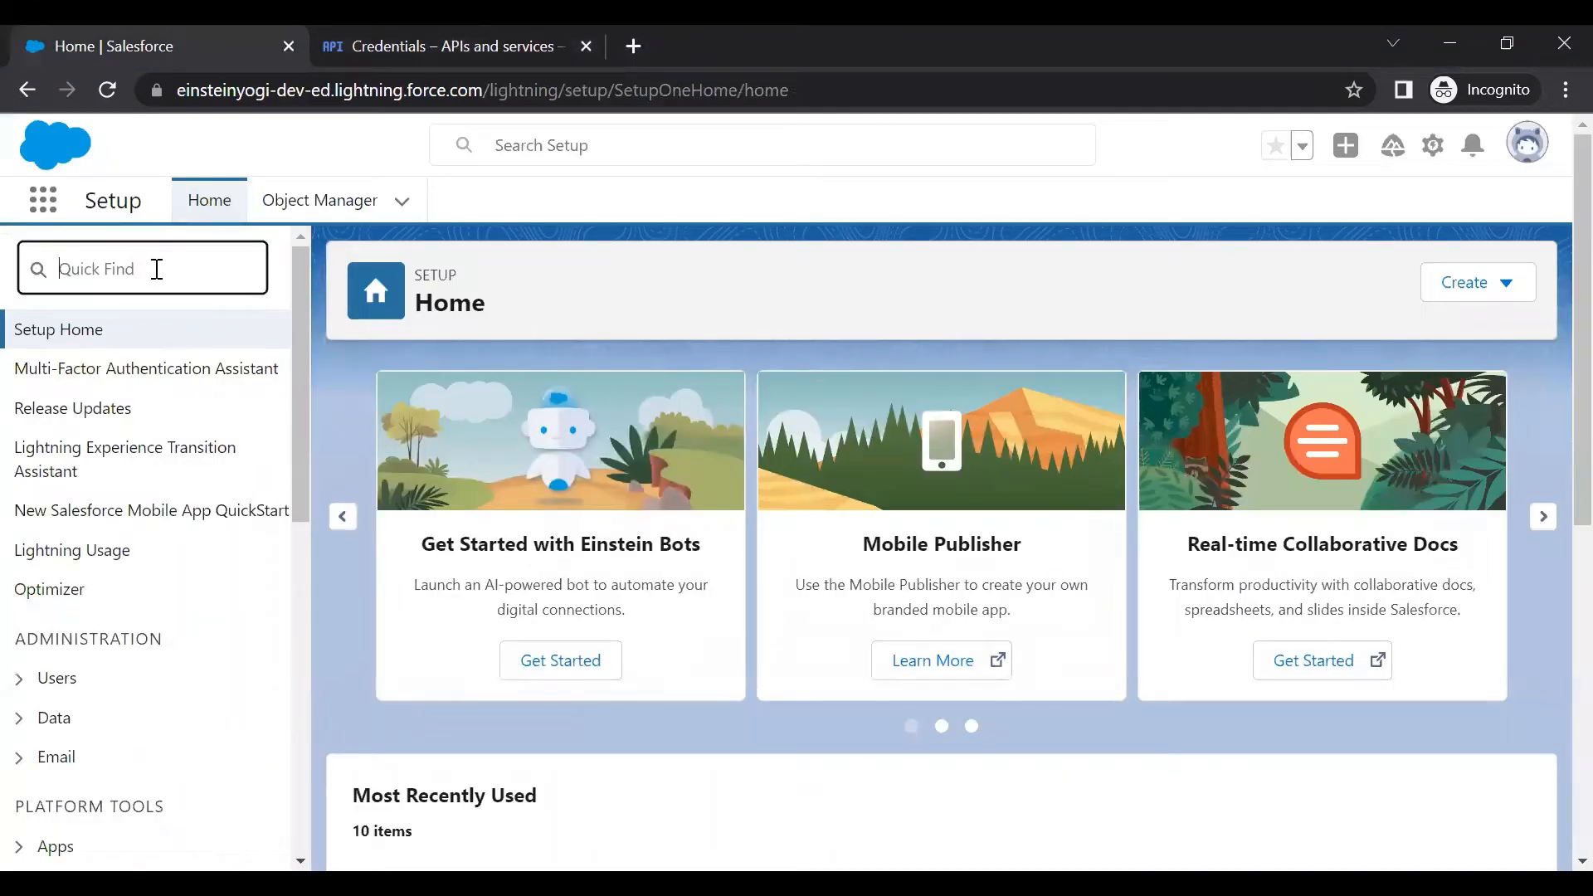
type("auth")
left_click(137, 531)
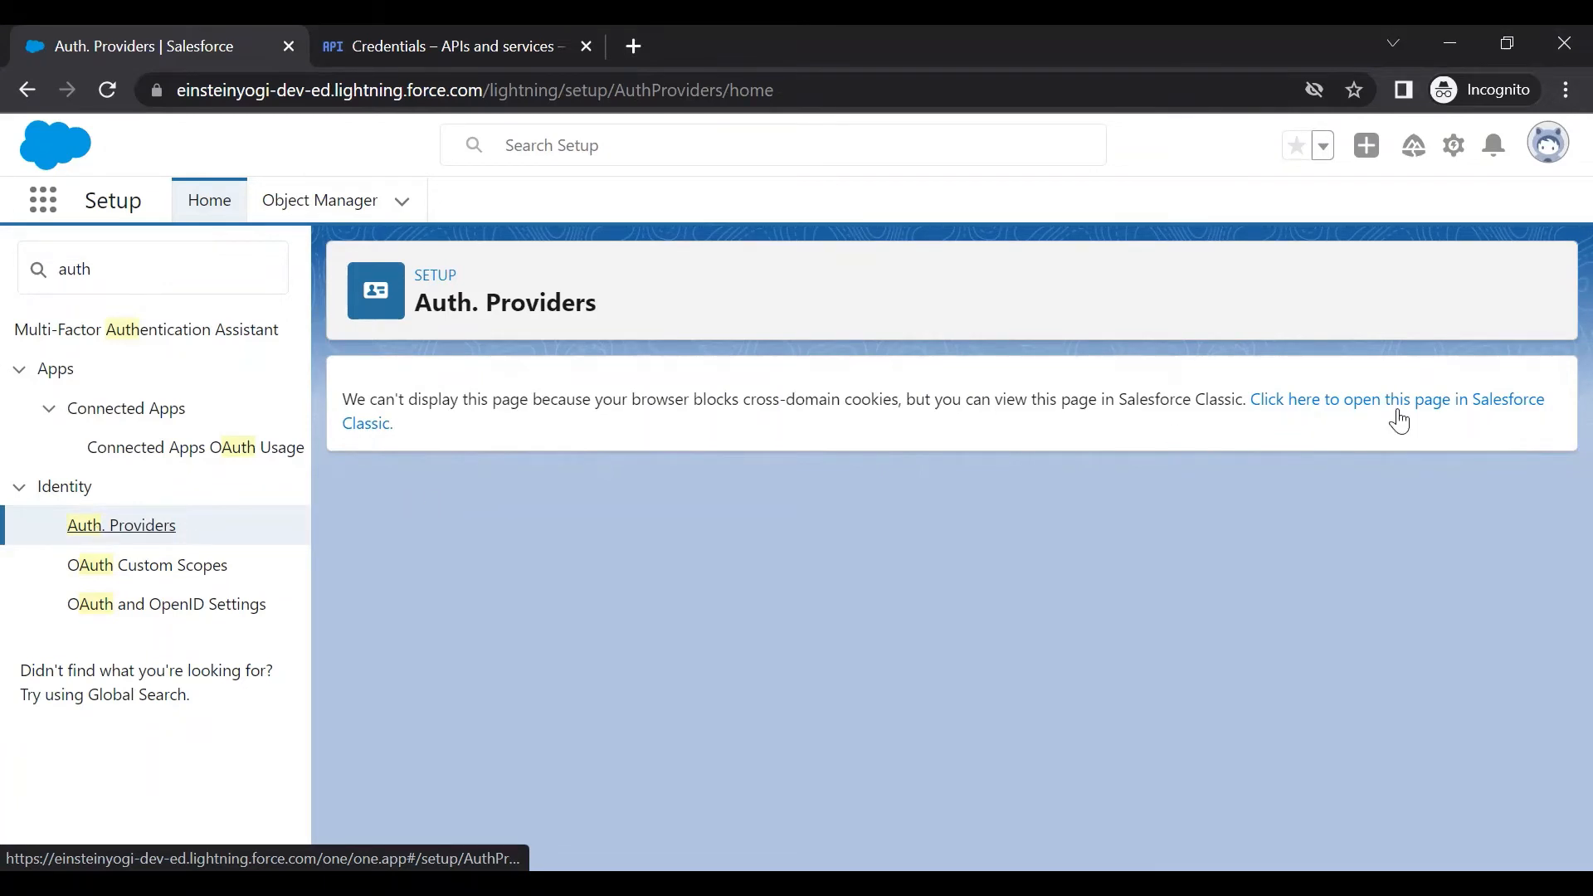
Open Auth. Providers in Salesforce Classic and start a new auth provider
left_click(1369, 410)
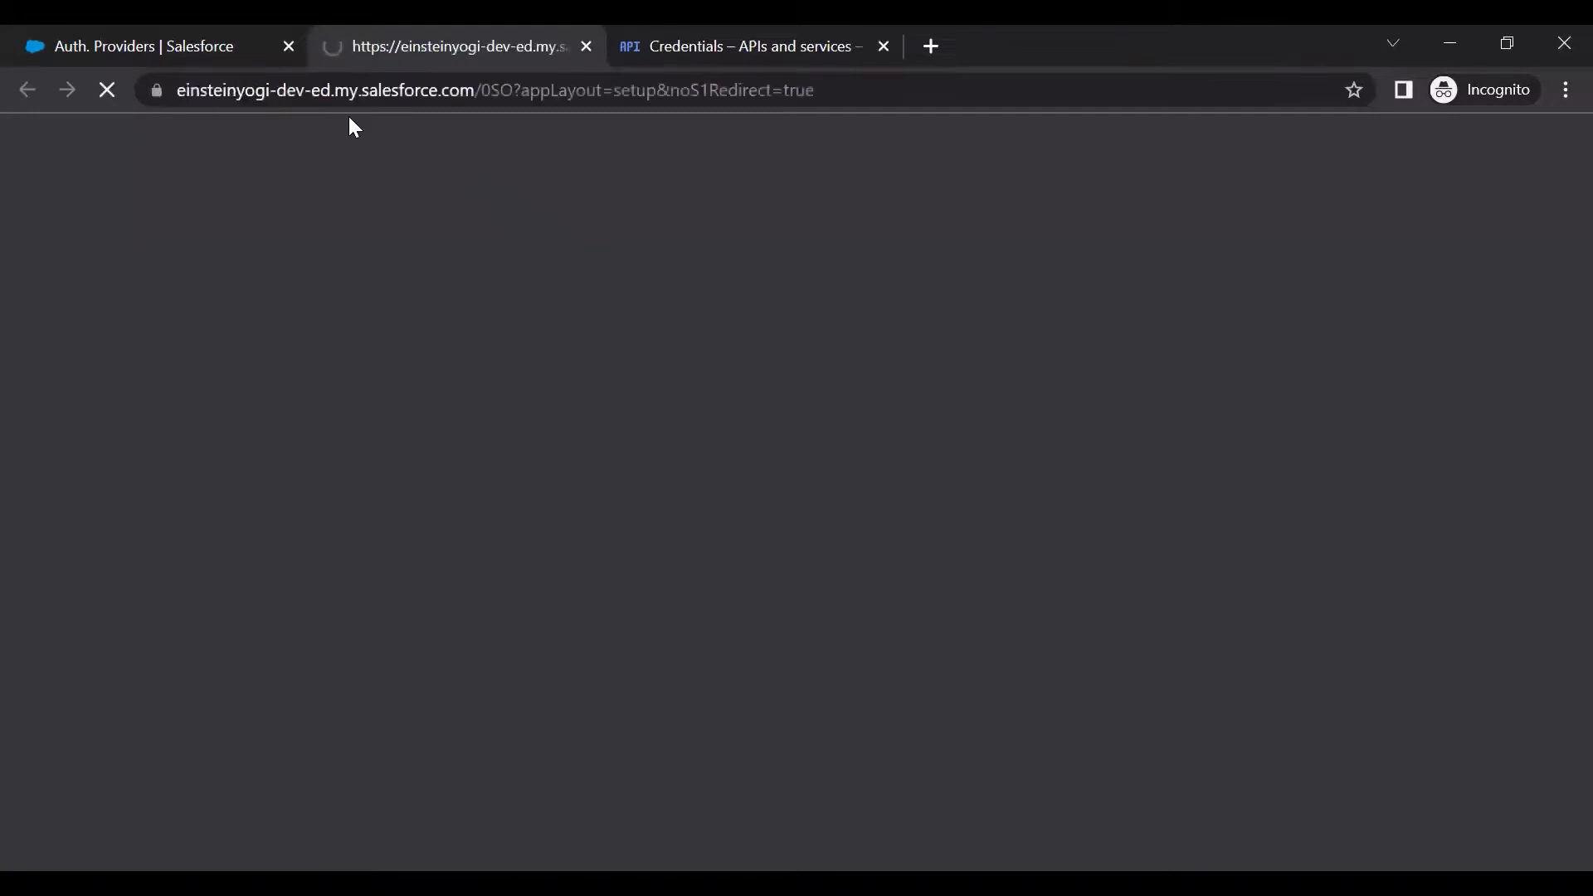
left_click(206, 39)
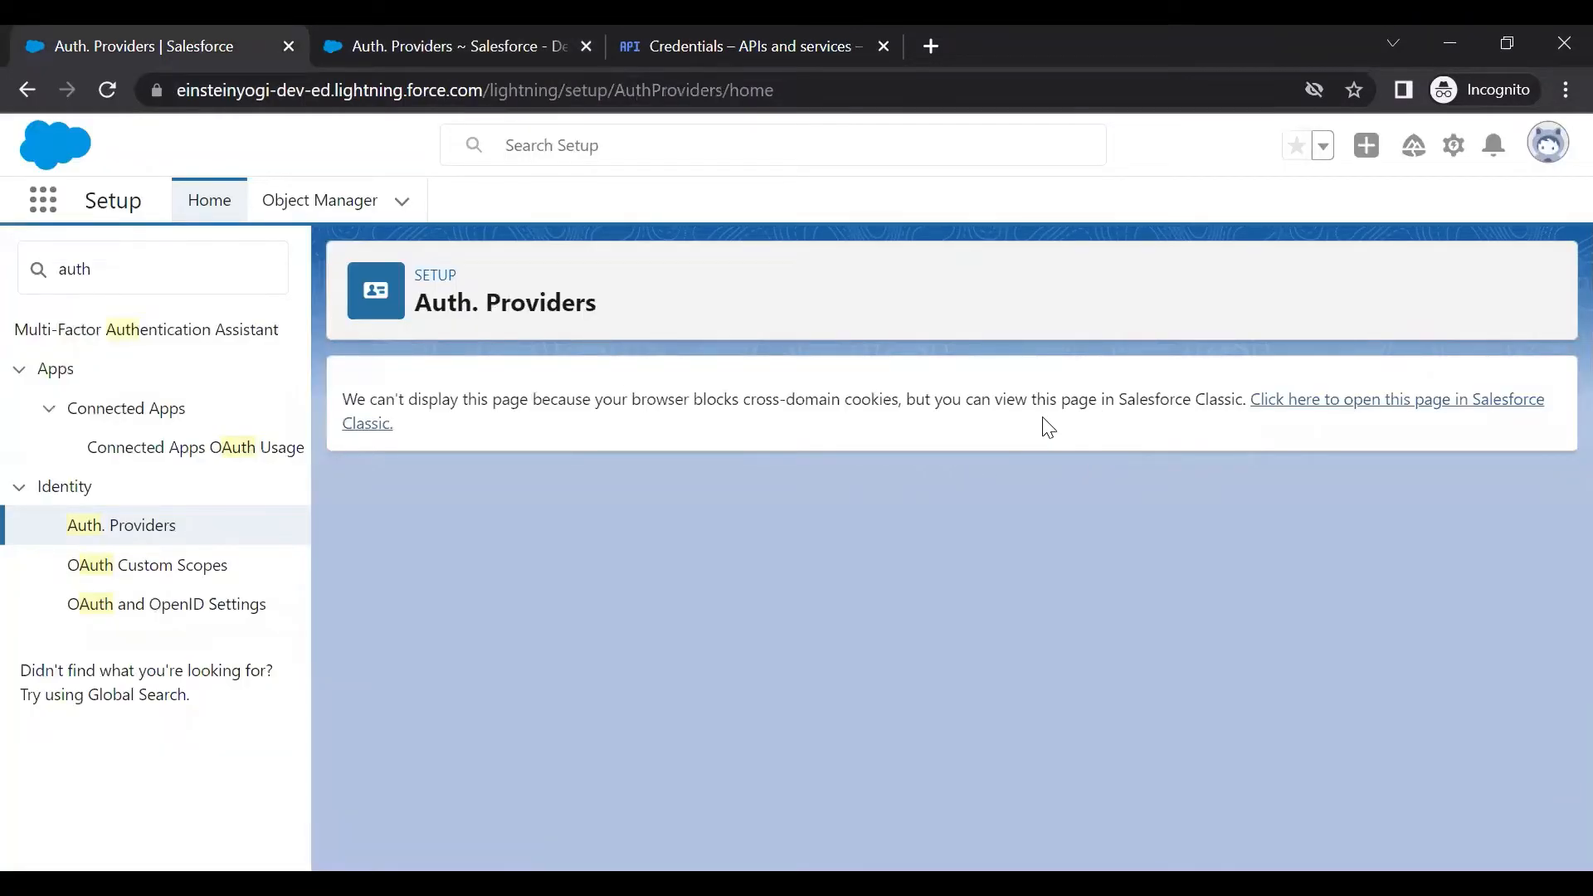
left_click(478, 47)
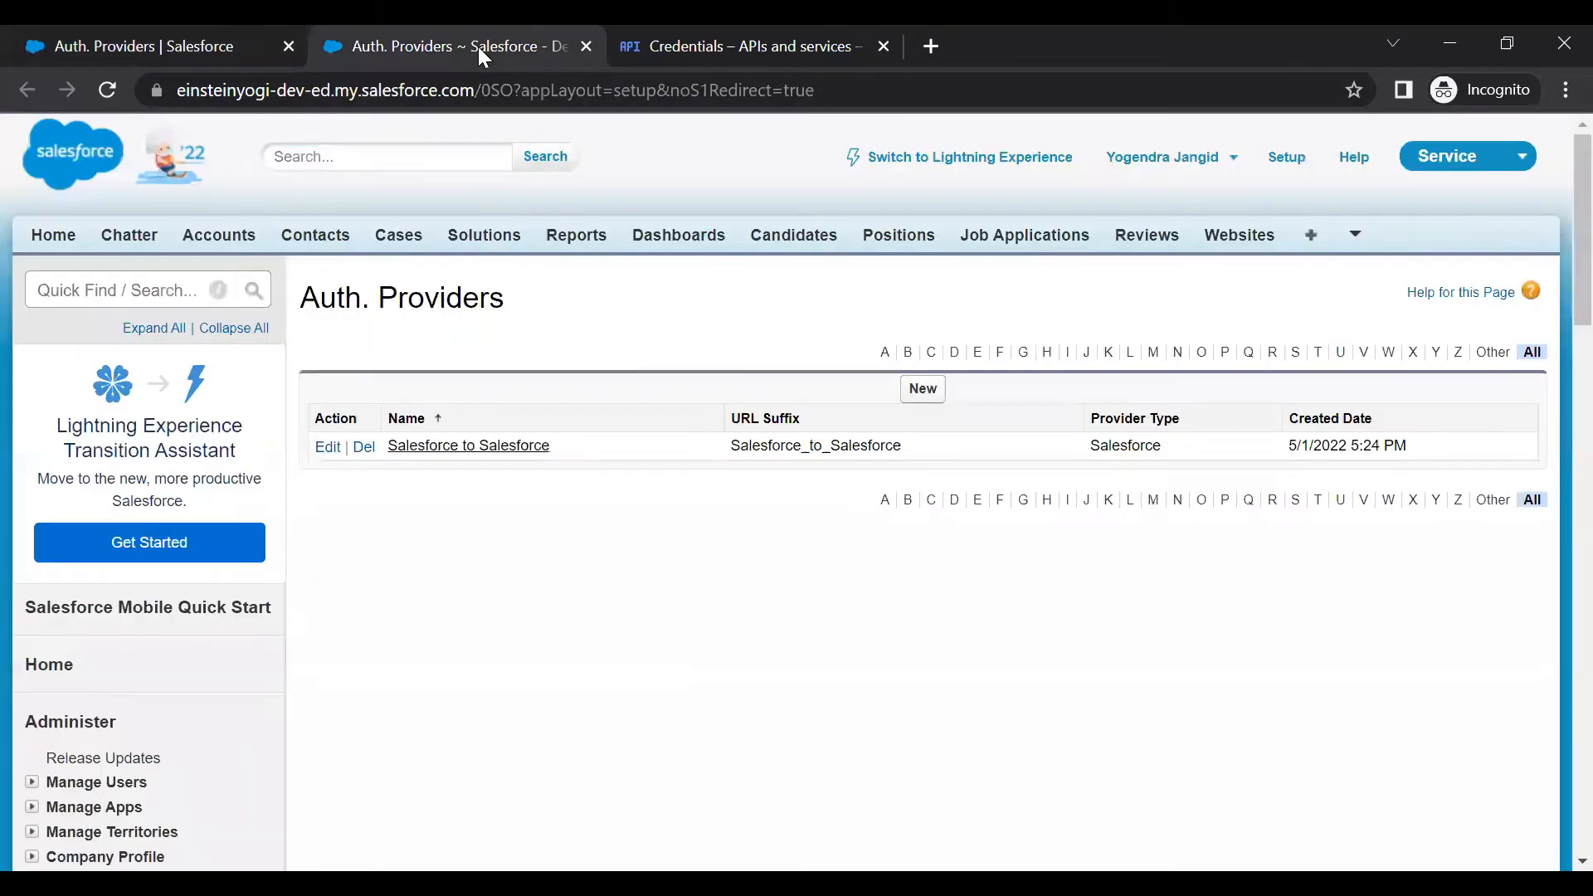
left_click(925, 390)
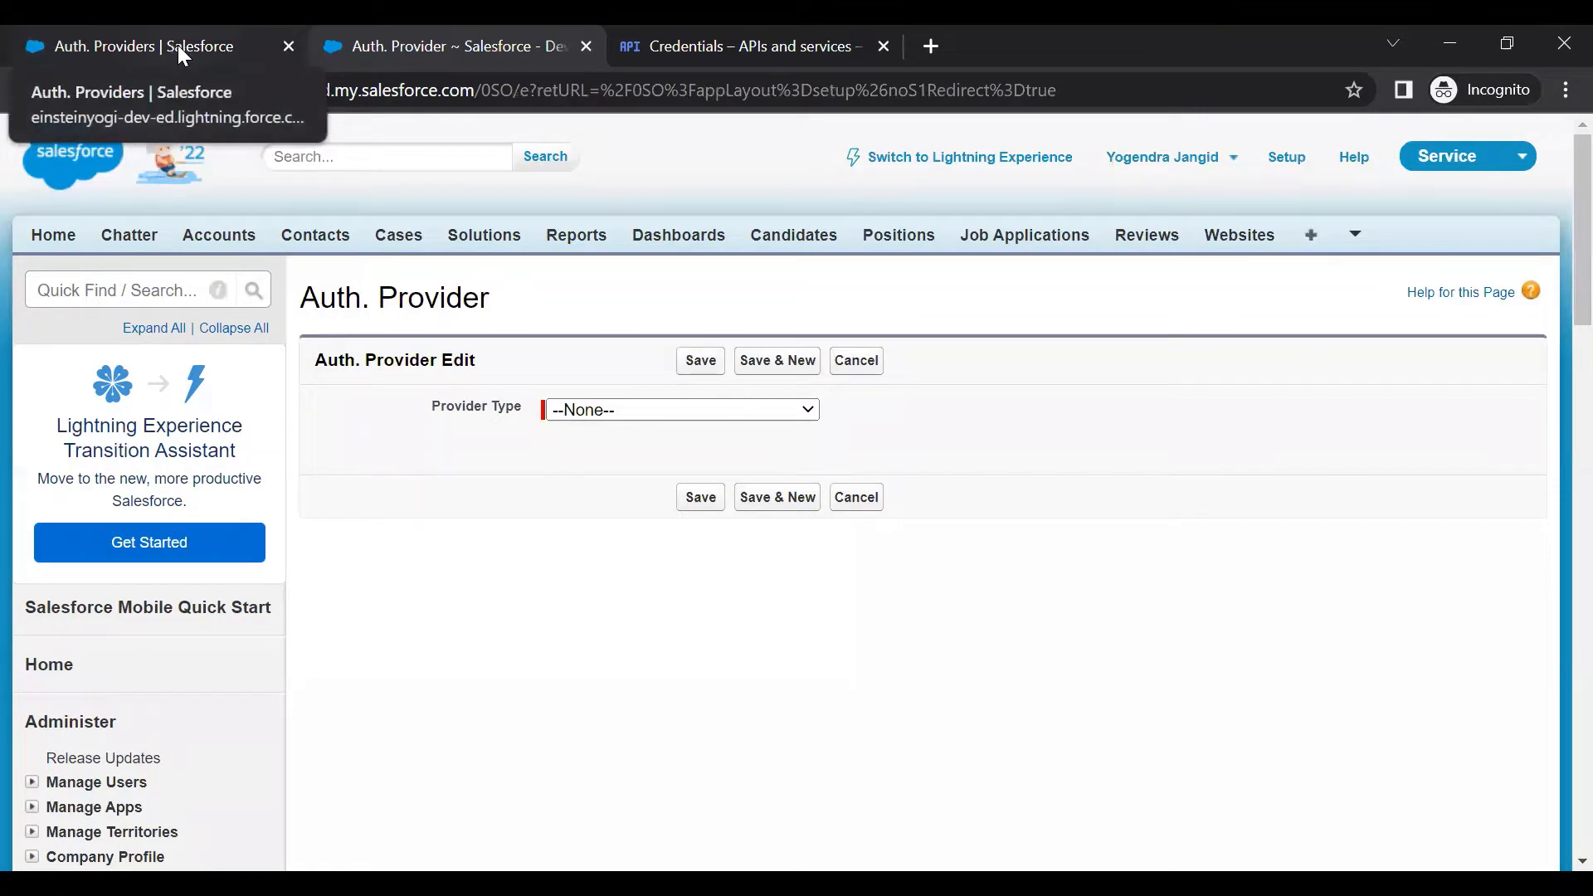
Set the new auth provider's Provider Type to Google
left_click(201, 52)
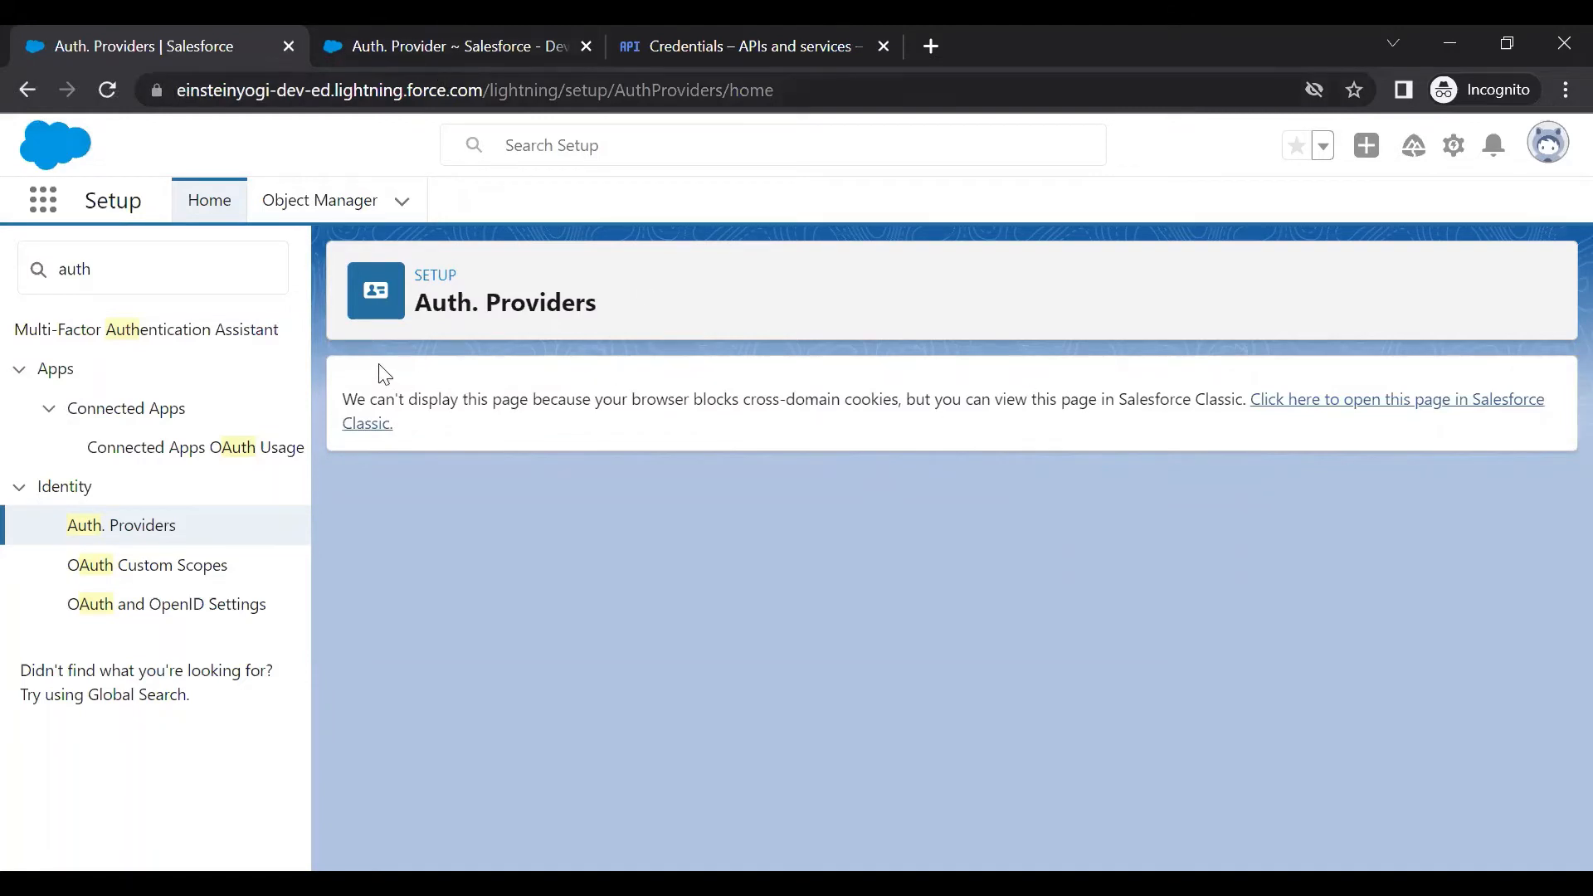
left_click(469, 51)
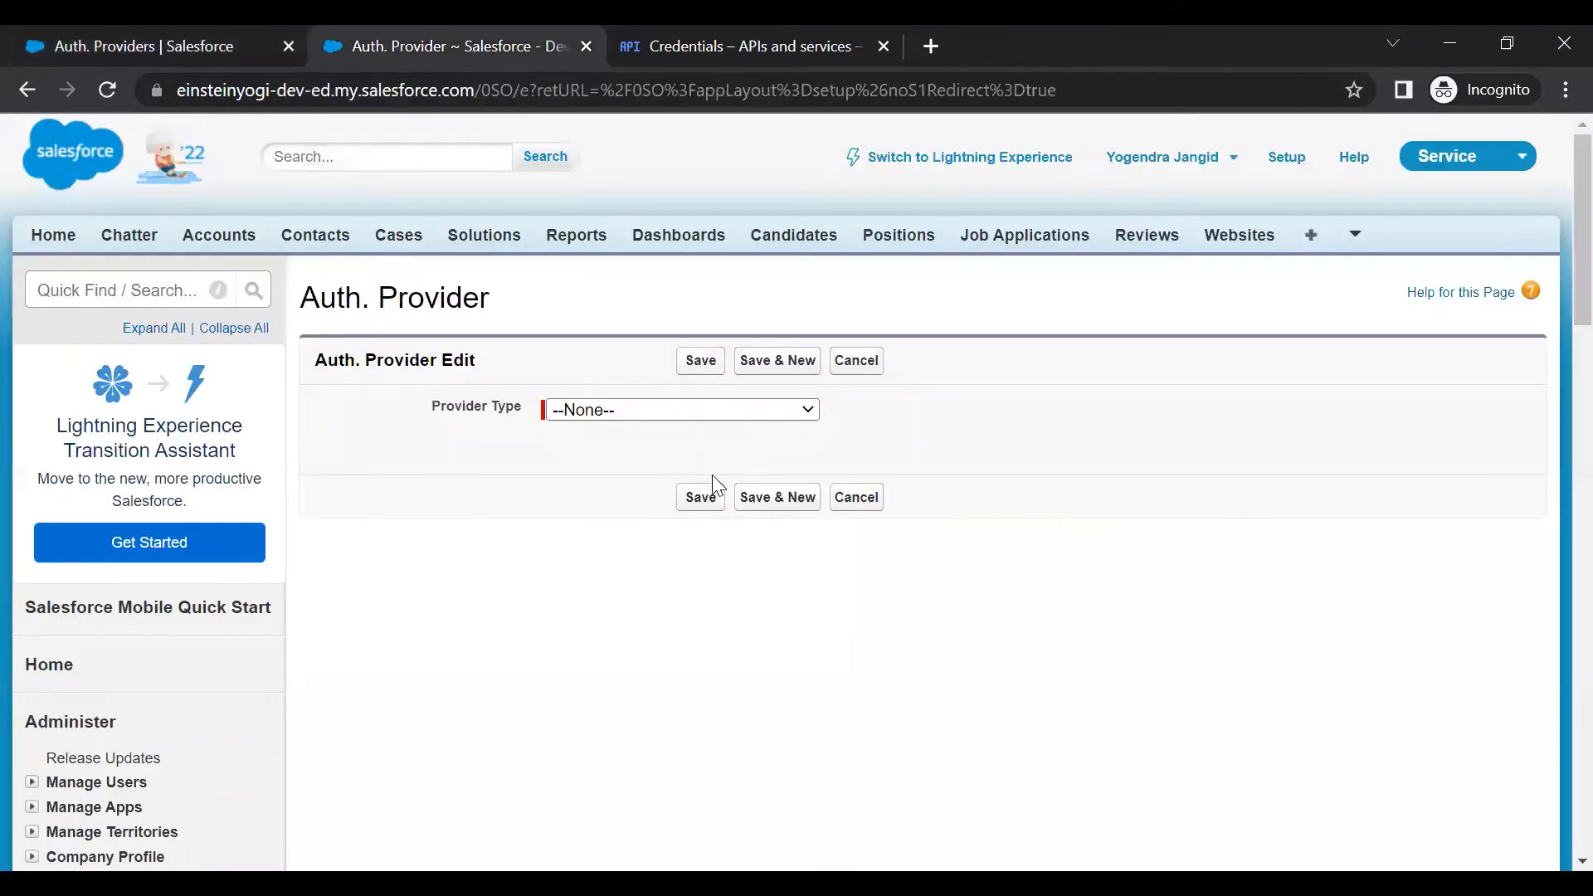
left_click(718, 412)
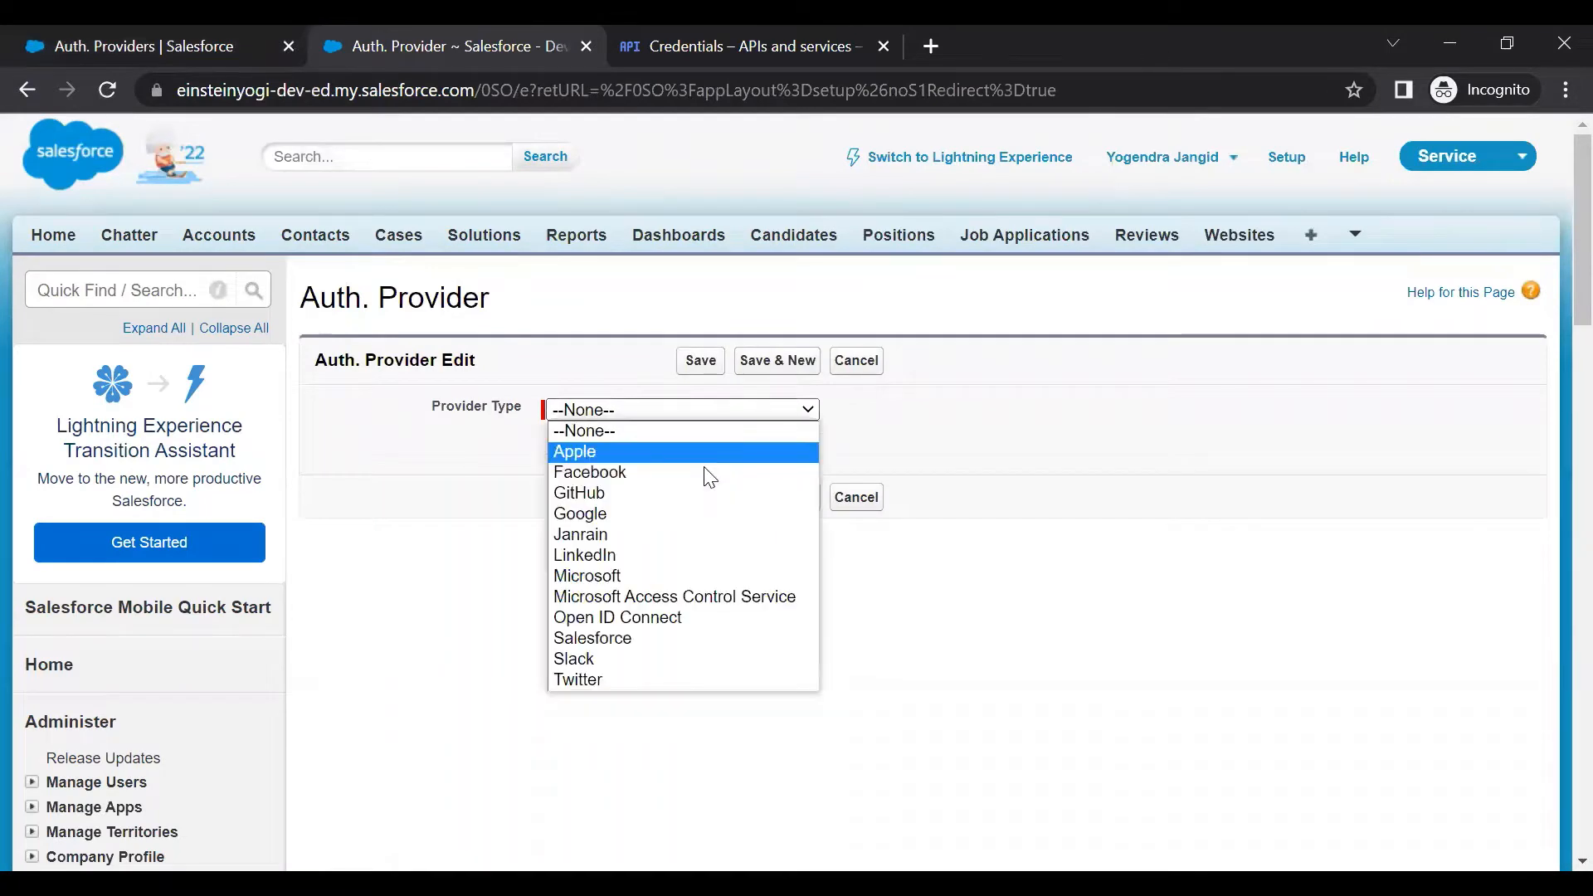
left_click(706, 516)
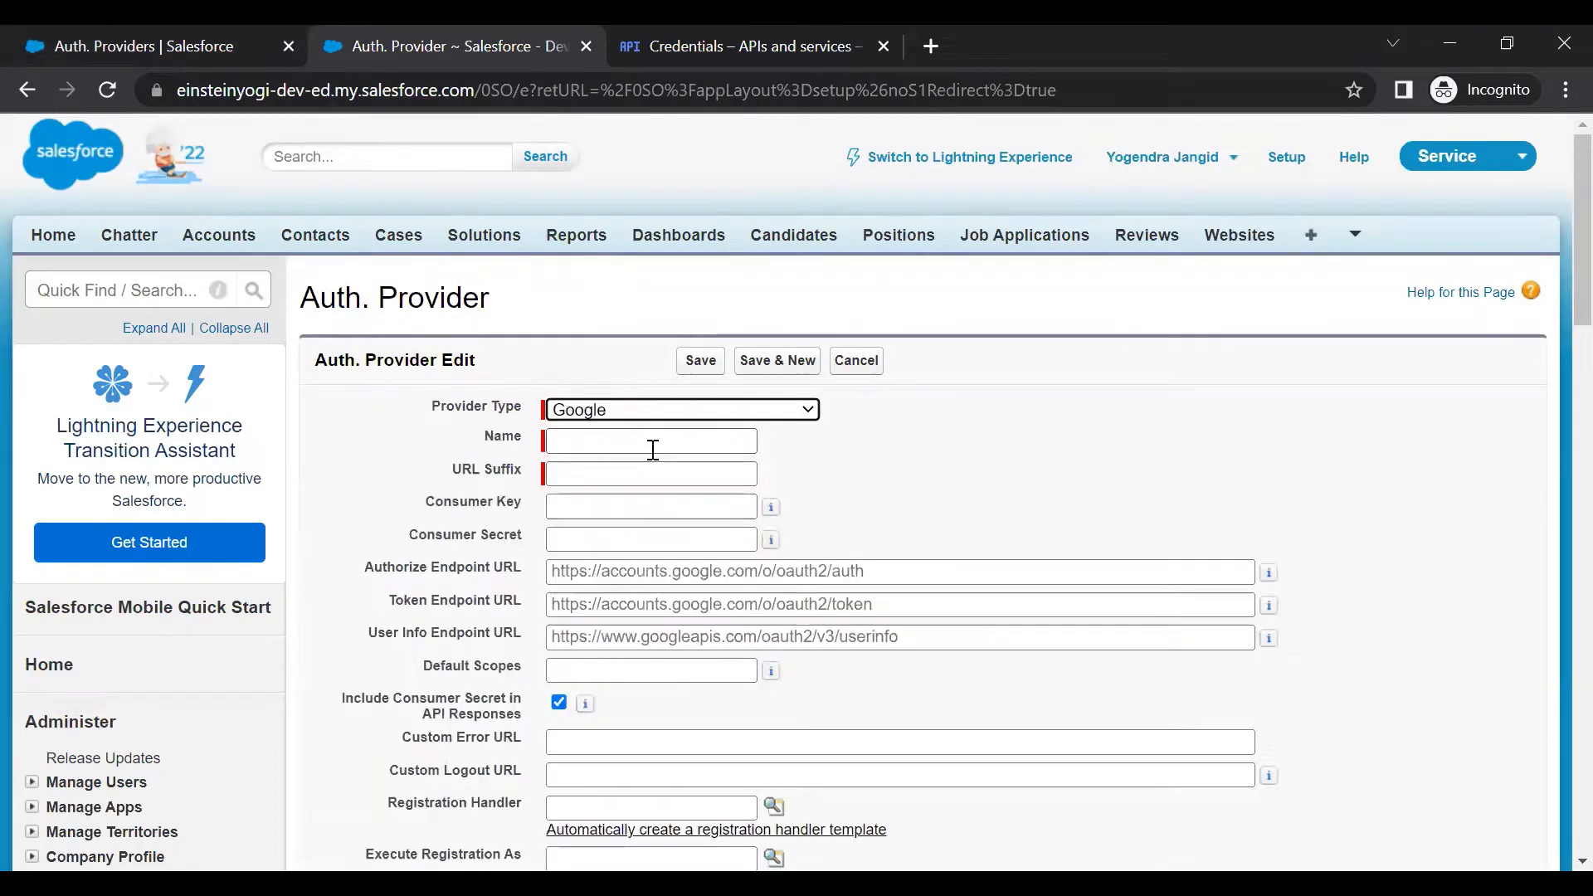
Switch the provider type to Open ID Connect and name it GoogleDrive
left_click(707, 415)
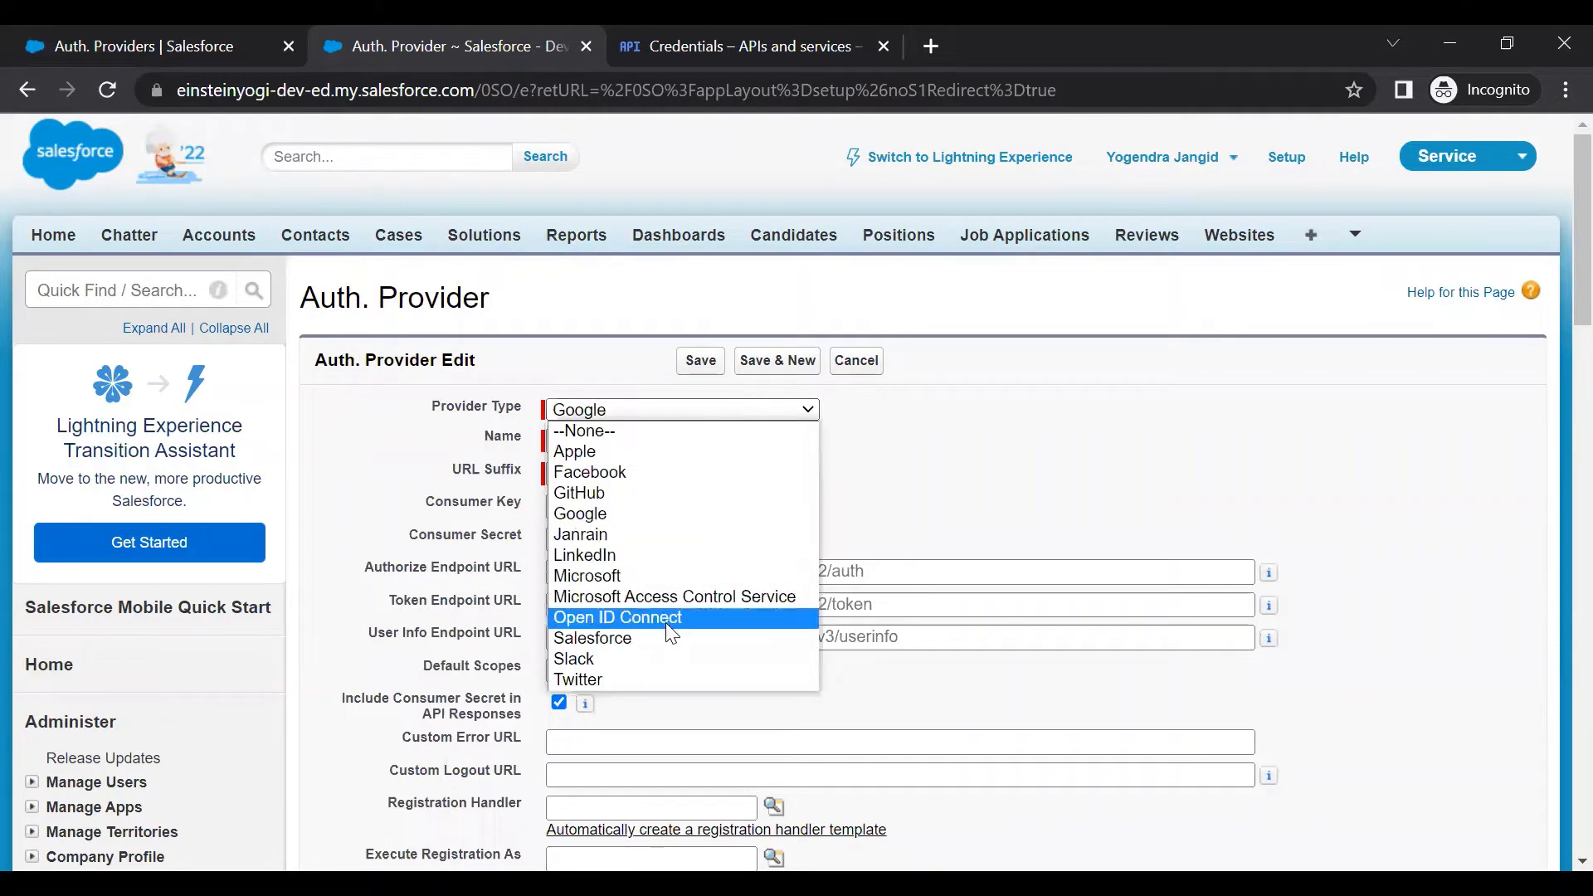
left_click(667, 618)
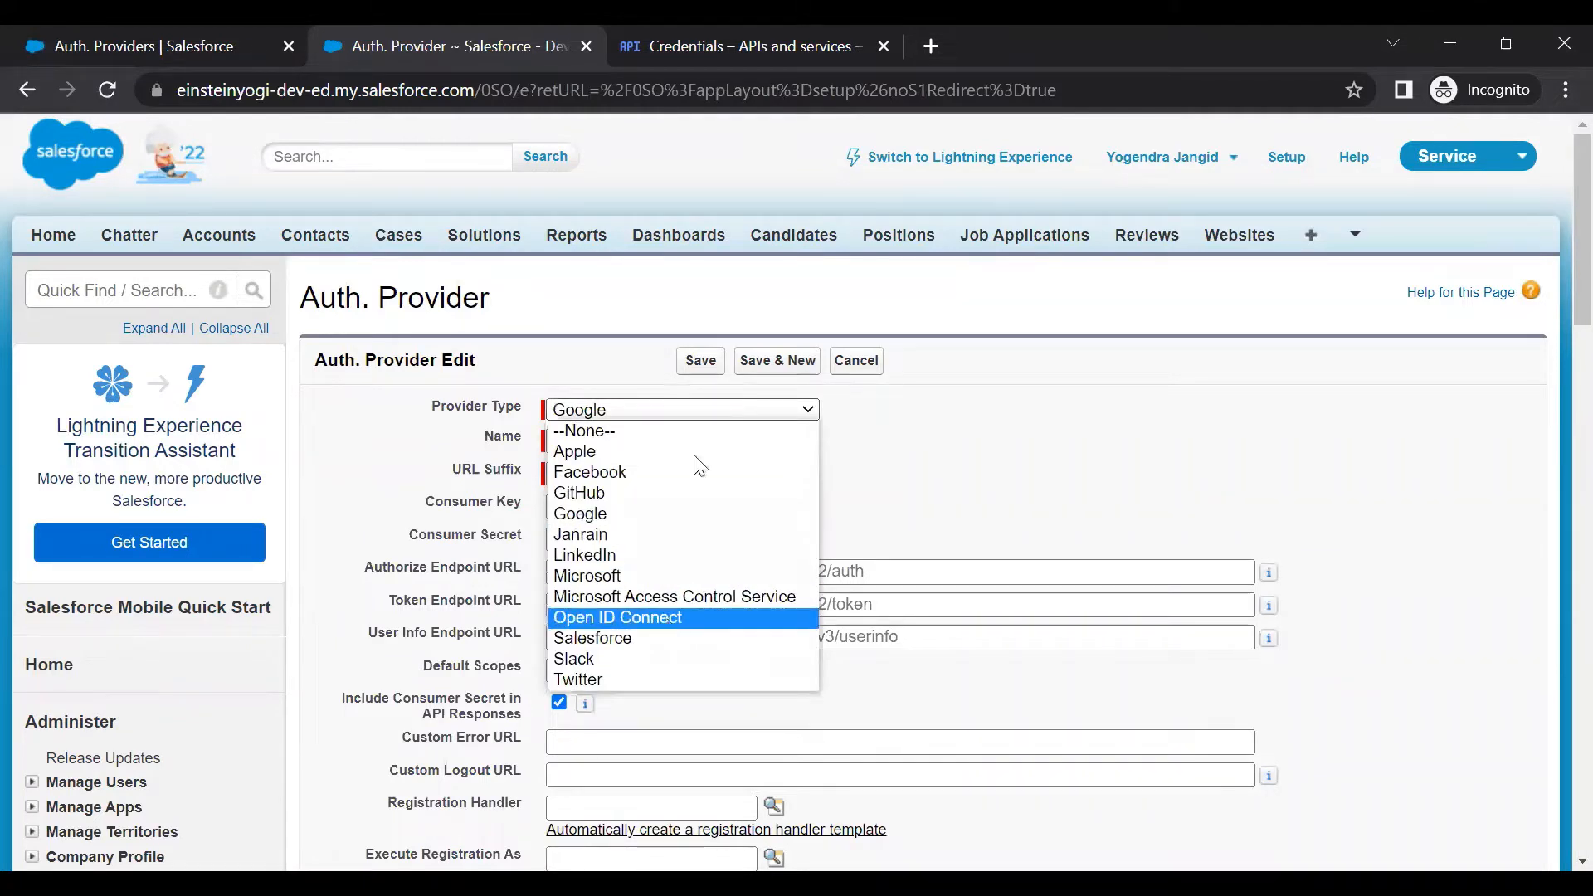
left_click(672, 438)
left_click(682, 490)
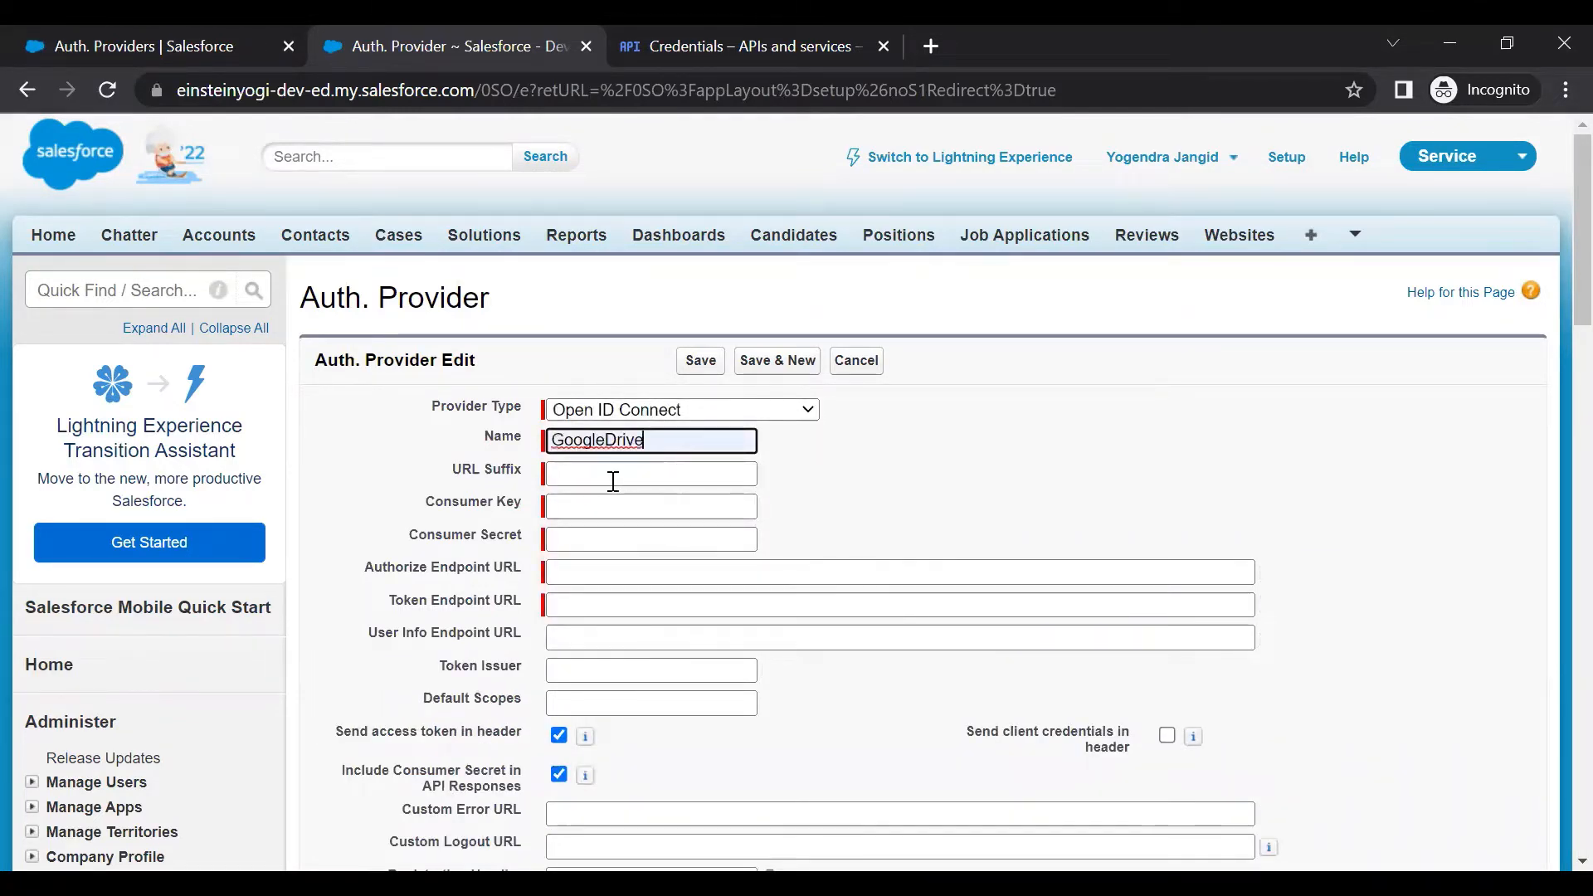
left_click(917, 490)
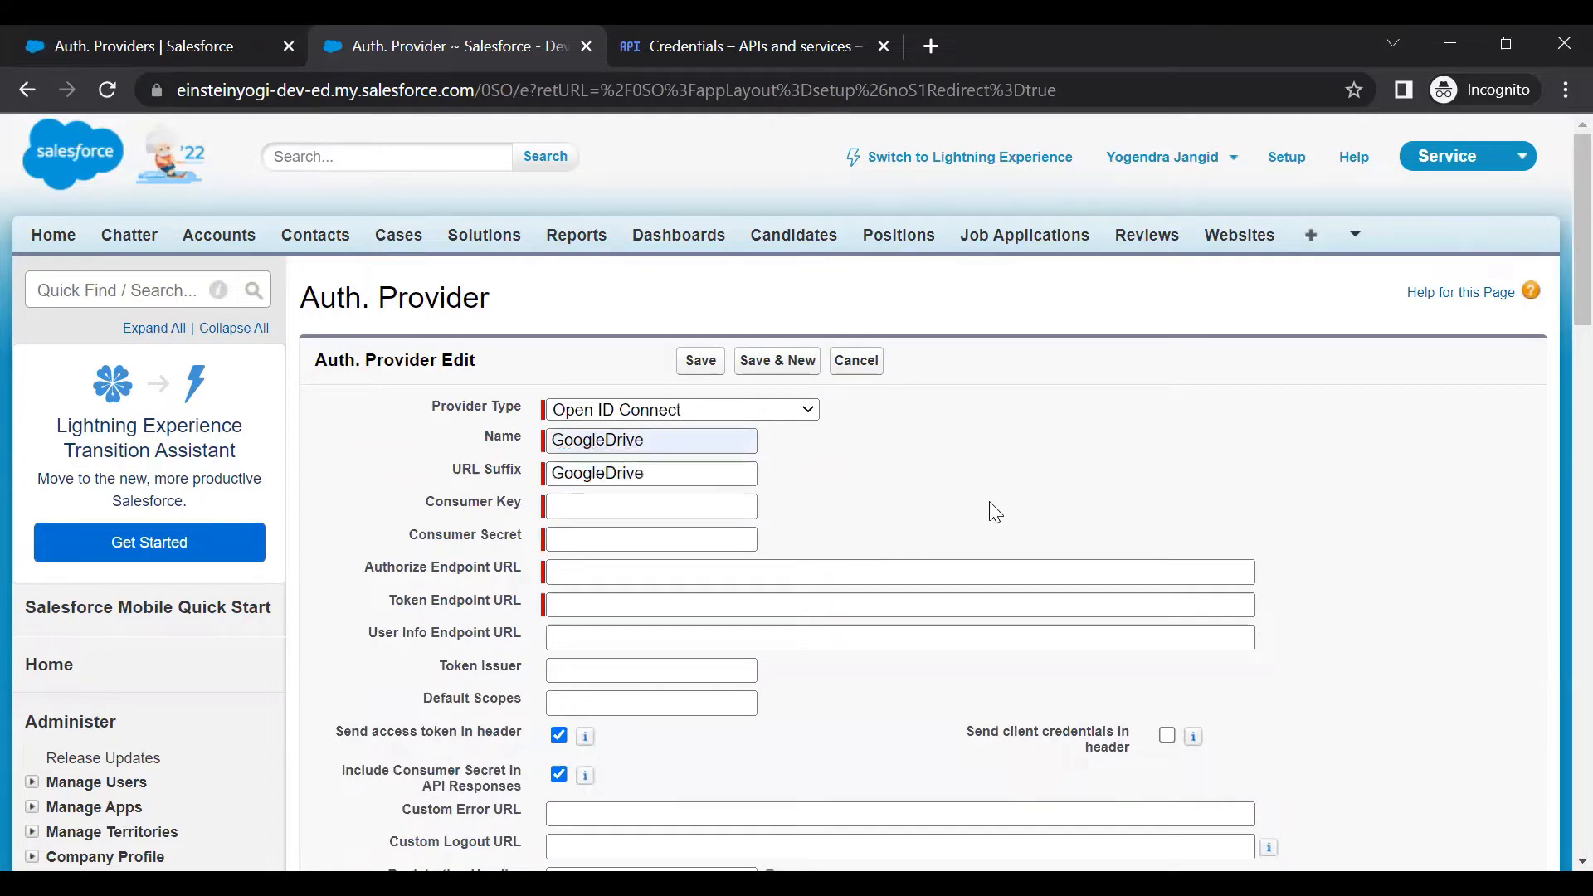
Copy the Google OAuth client ID into the Consumer Key field
left_click(680, 505)
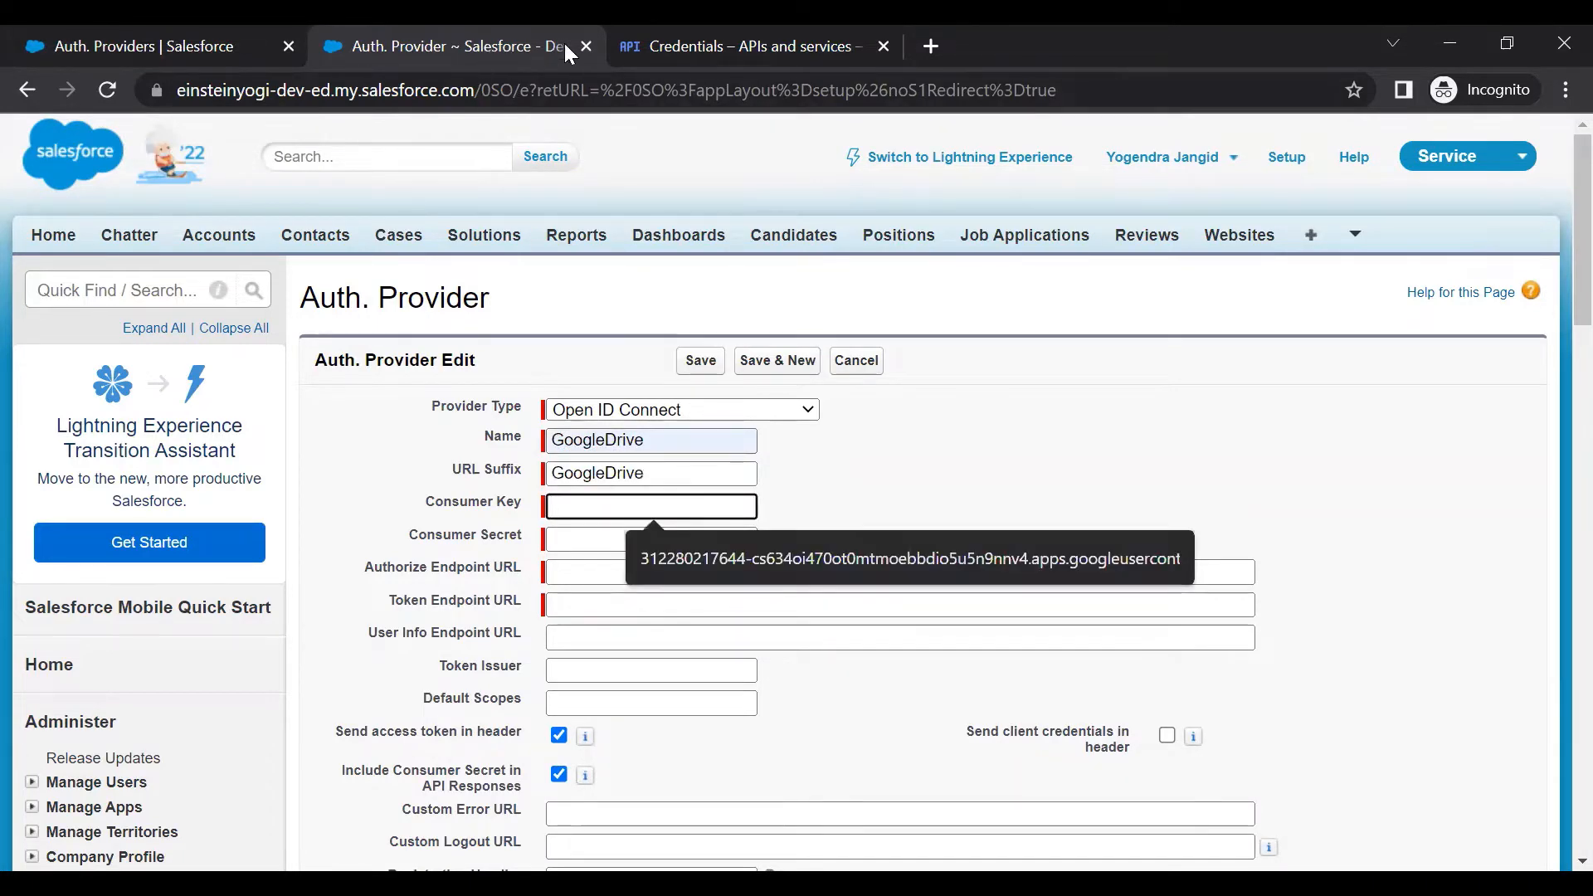
left_click(767, 49)
left_click(1060, 504)
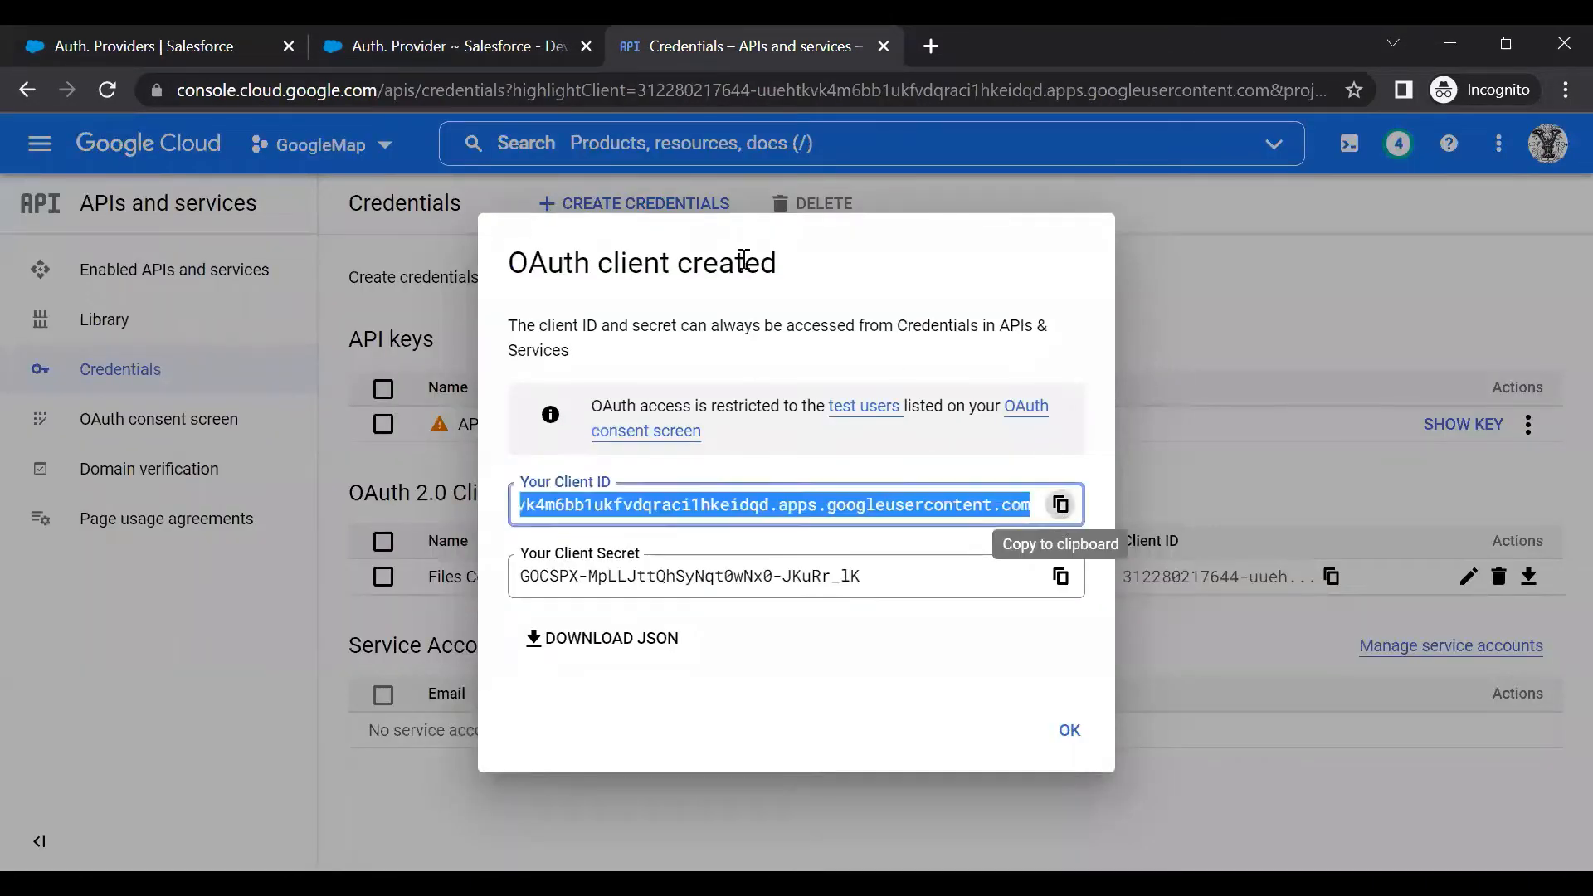
left_click(456, 50)
left_click(672, 503)
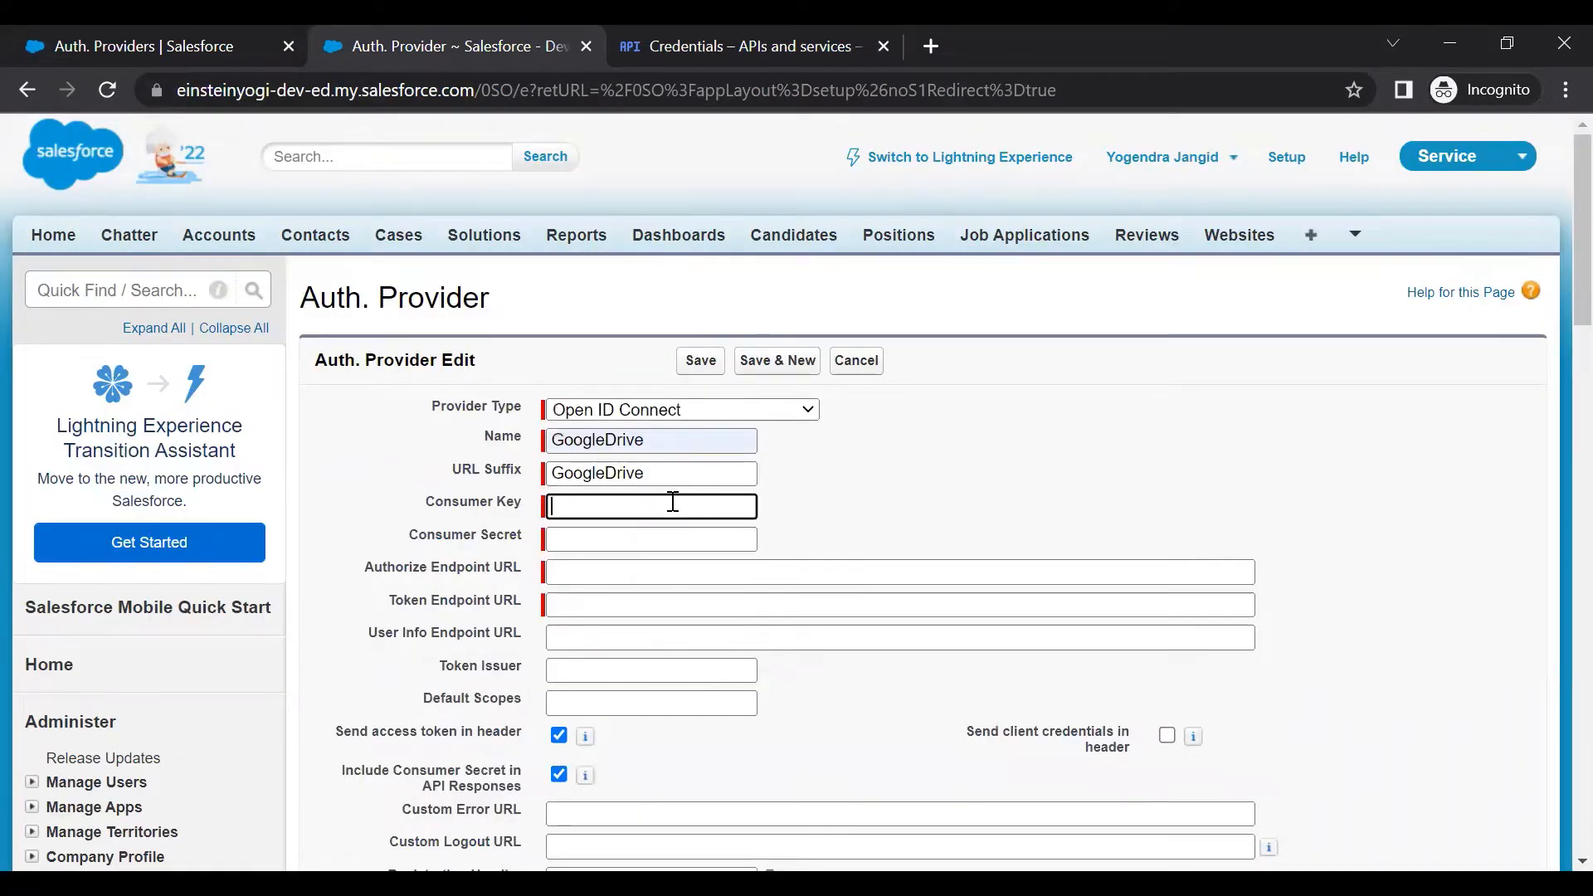
key("ctrl+v")
Paste the client secret as Consumer Secret and fill in Google's authorize endpoint URL
left_click(803, 46)
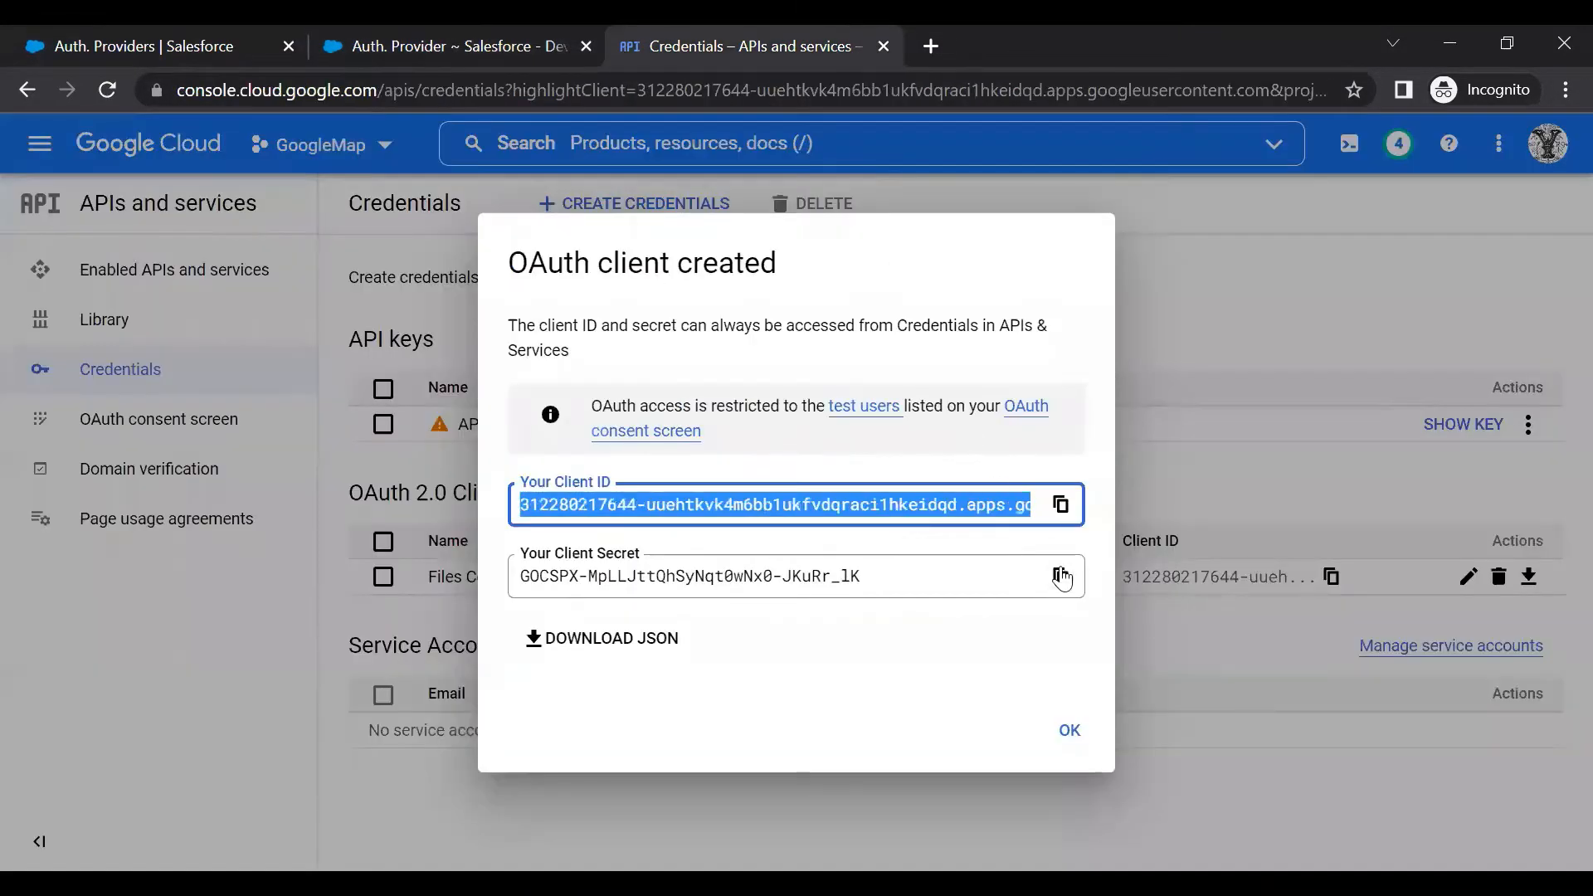
left_click(1062, 577)
left_click(500, 50)
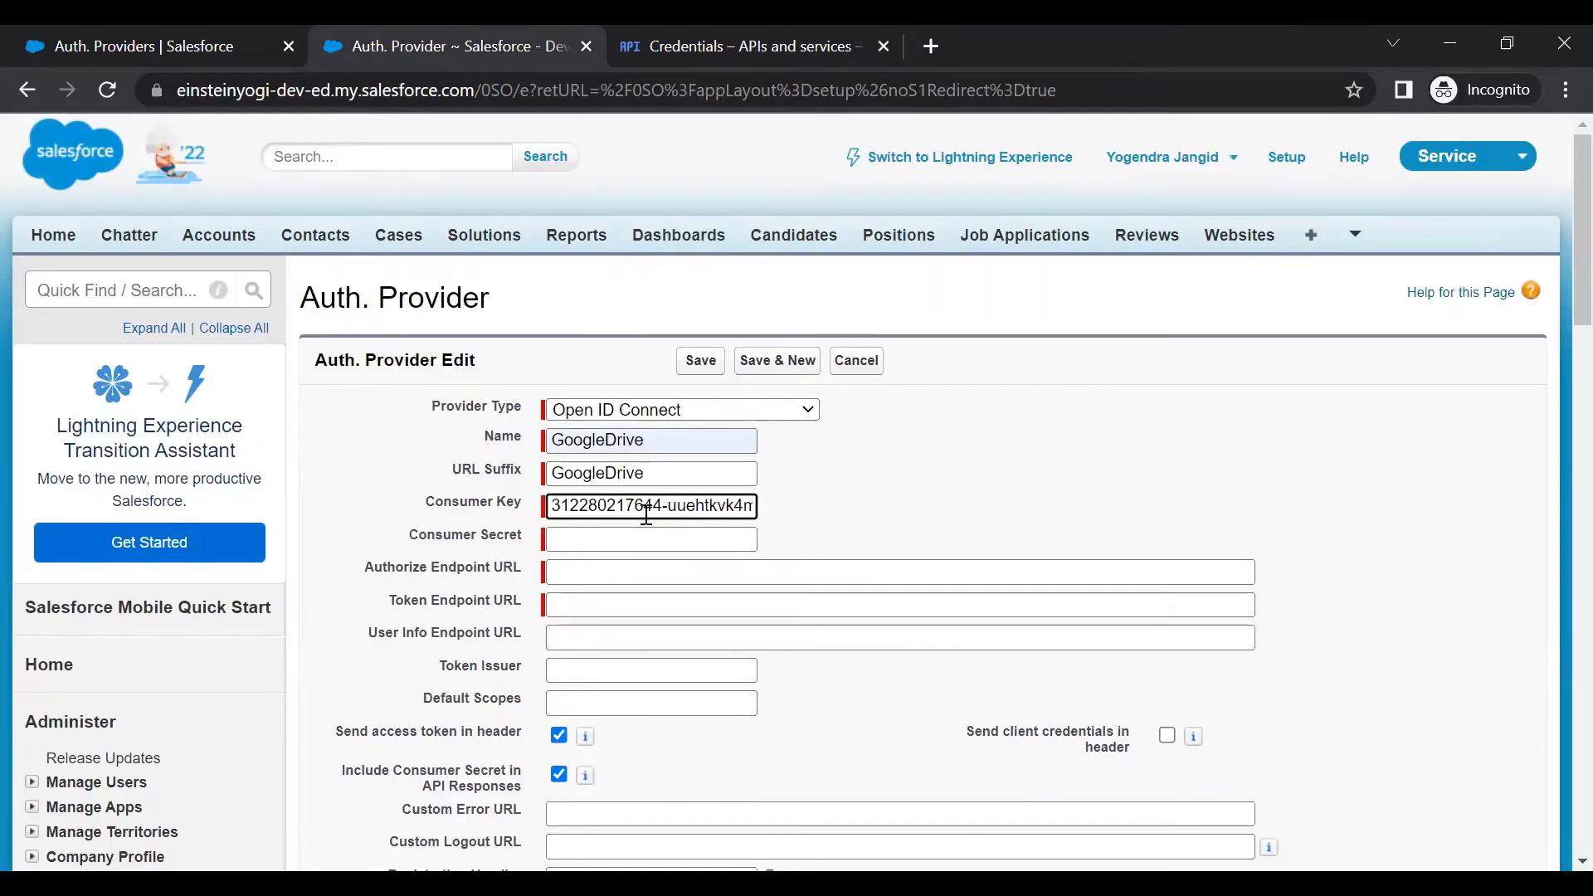
left_click(656, 550)
key("ctrl+v")
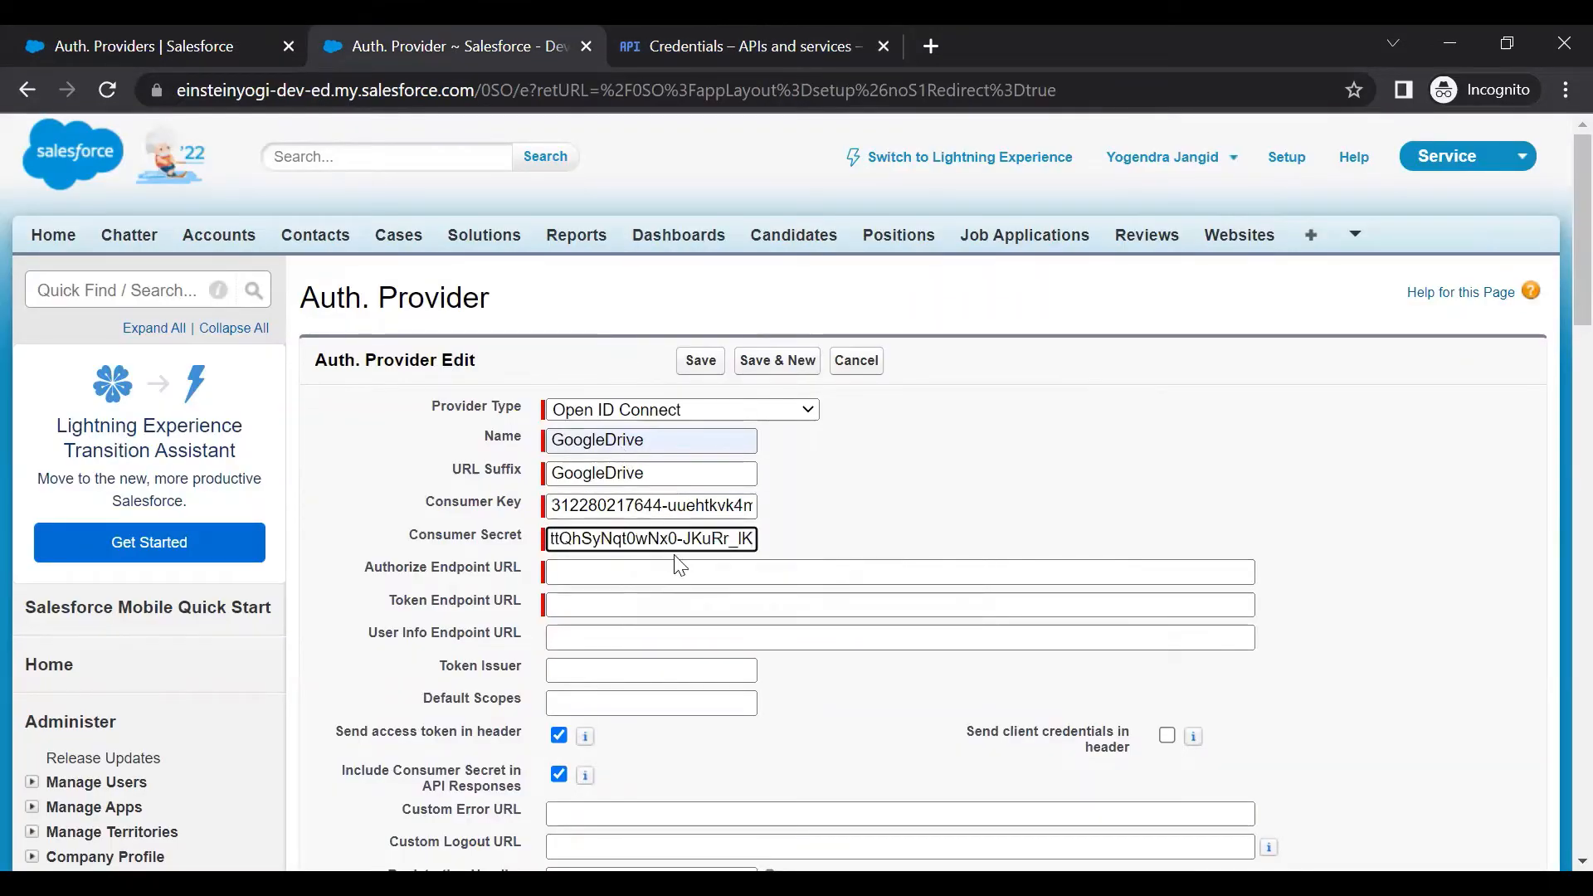
left_click(676, 569)
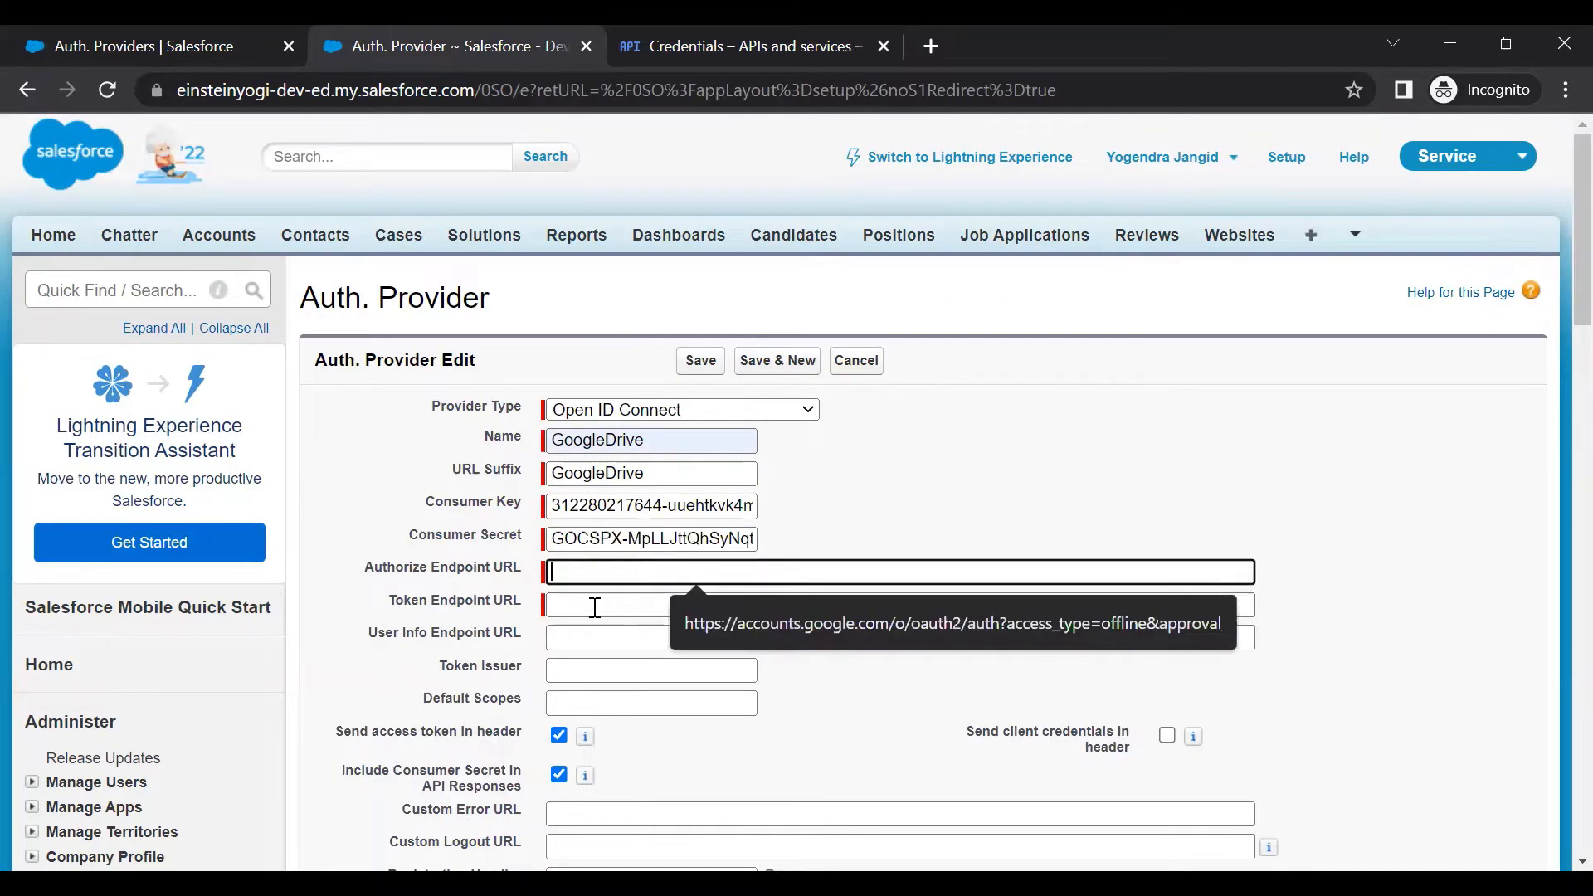
left_click(756, 632)
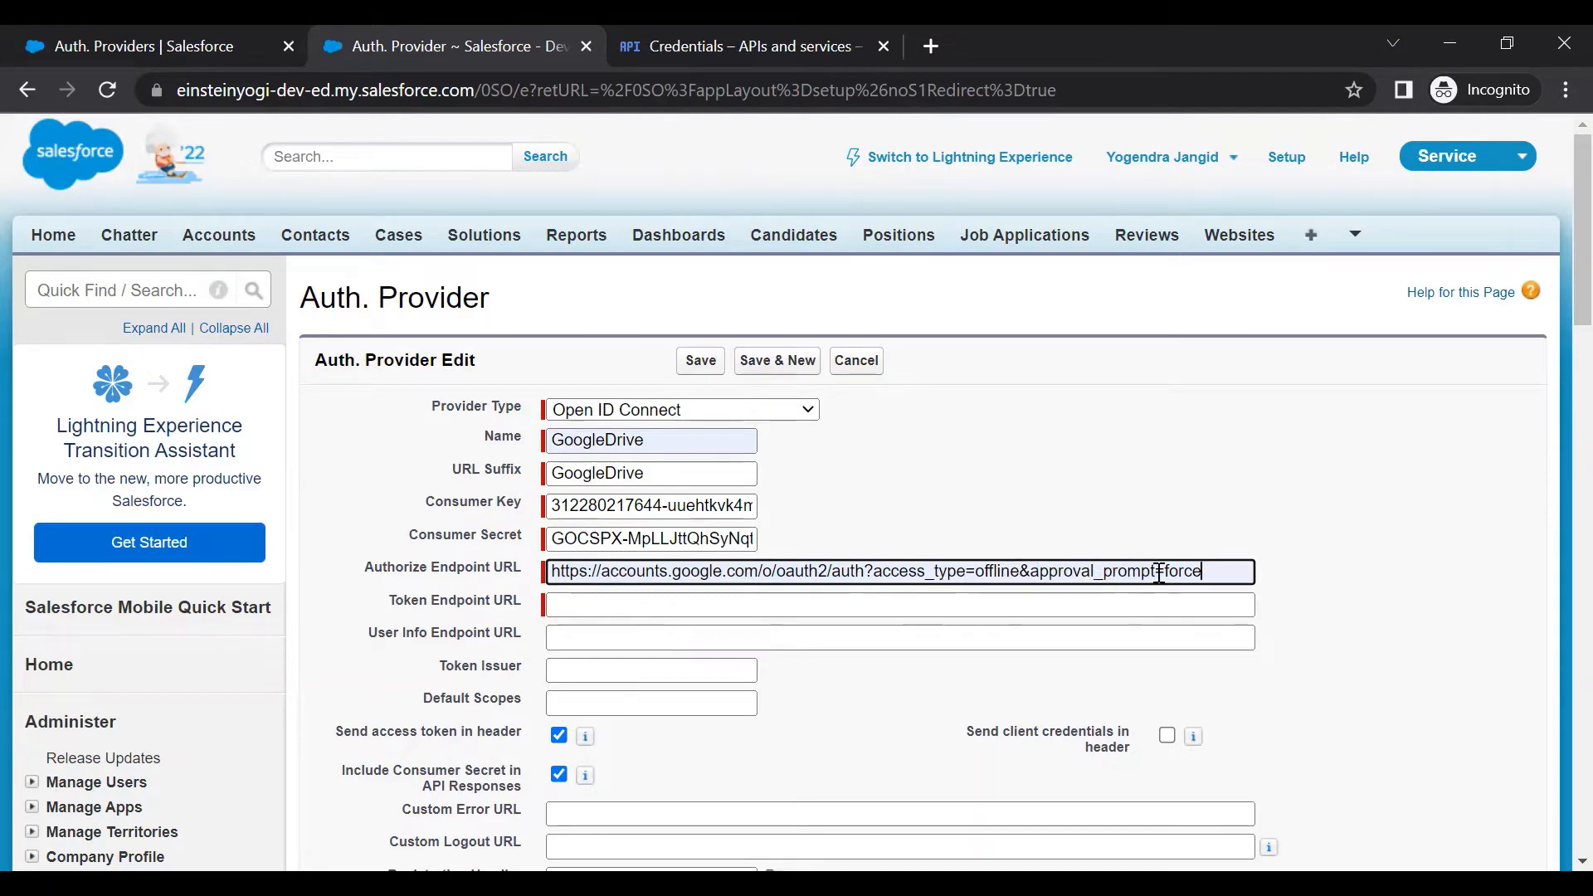
left_click(606, 603)
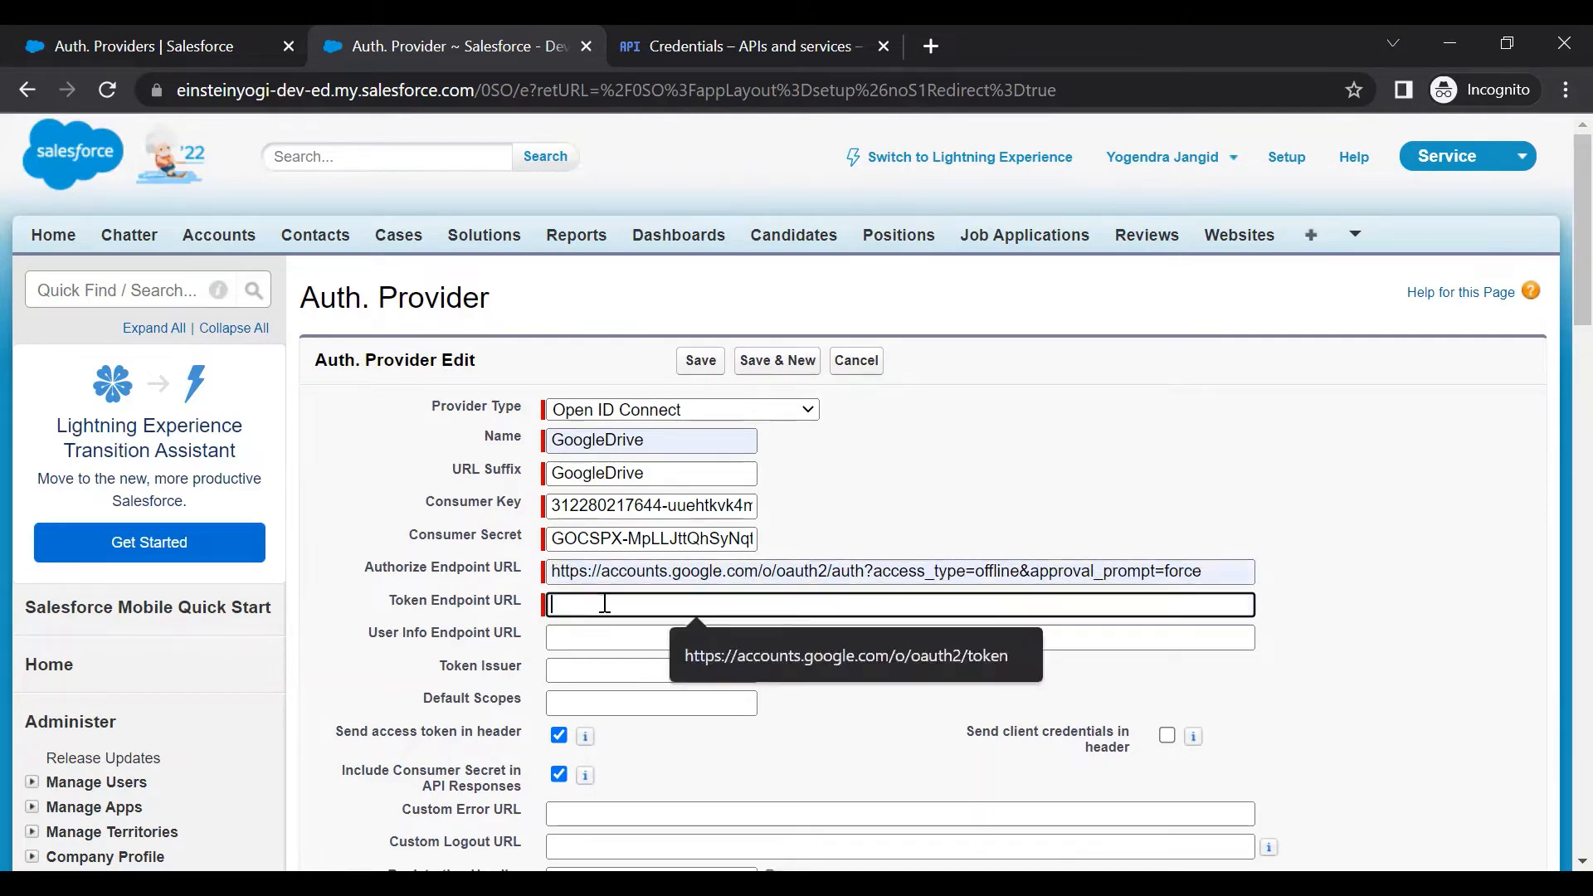
Accept the Google token endpoint, set default scopes to openid email profile plus Drive, and save
left_click(771, 654)
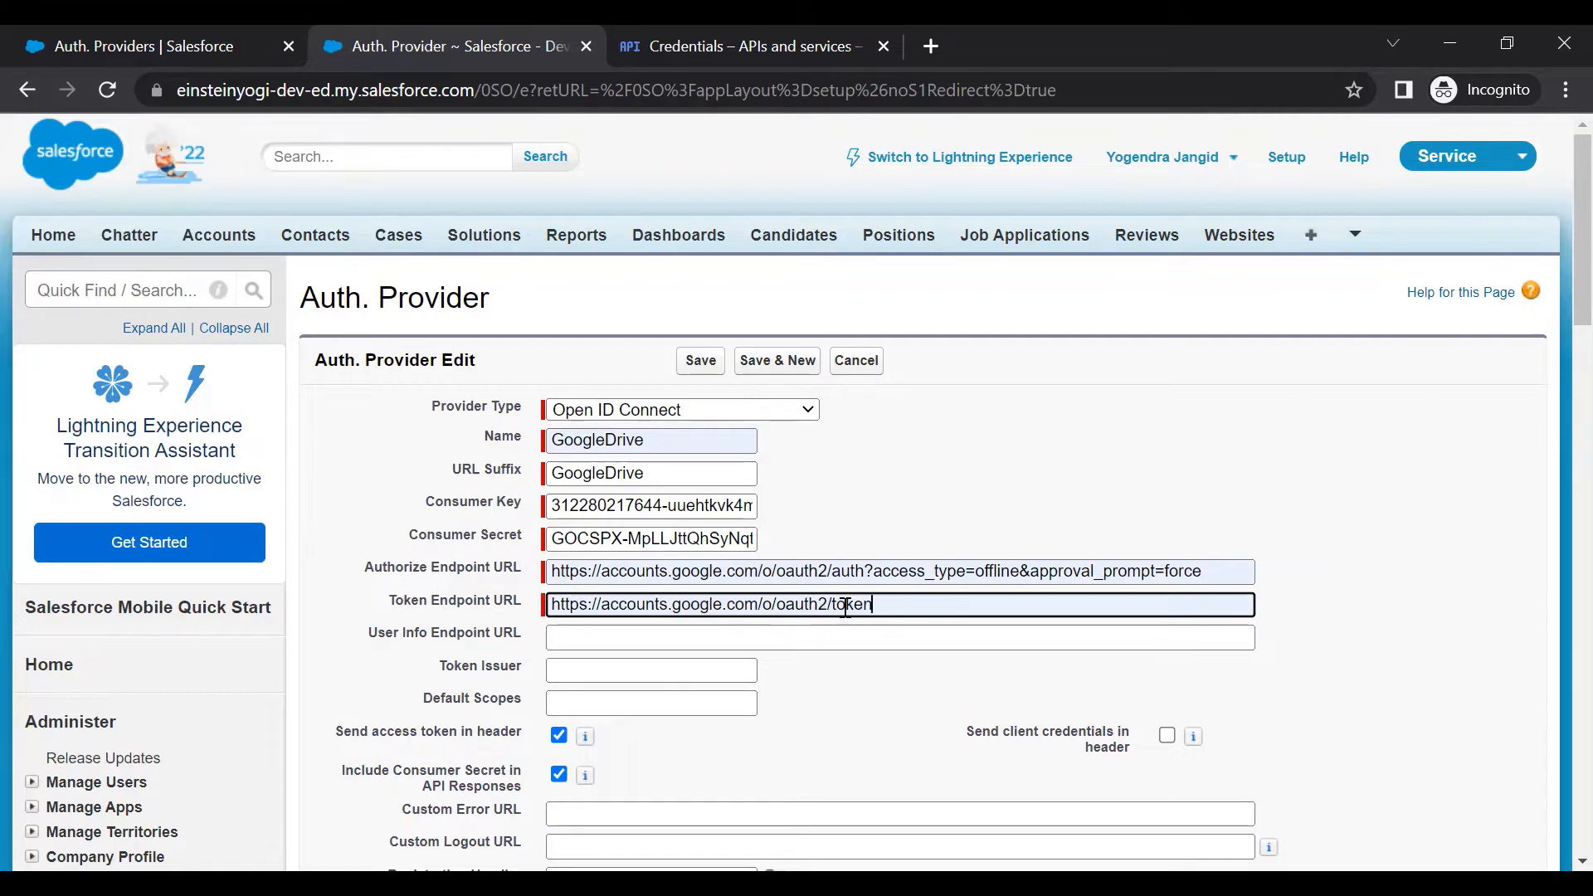
scroll(844, 606, "down", 1)
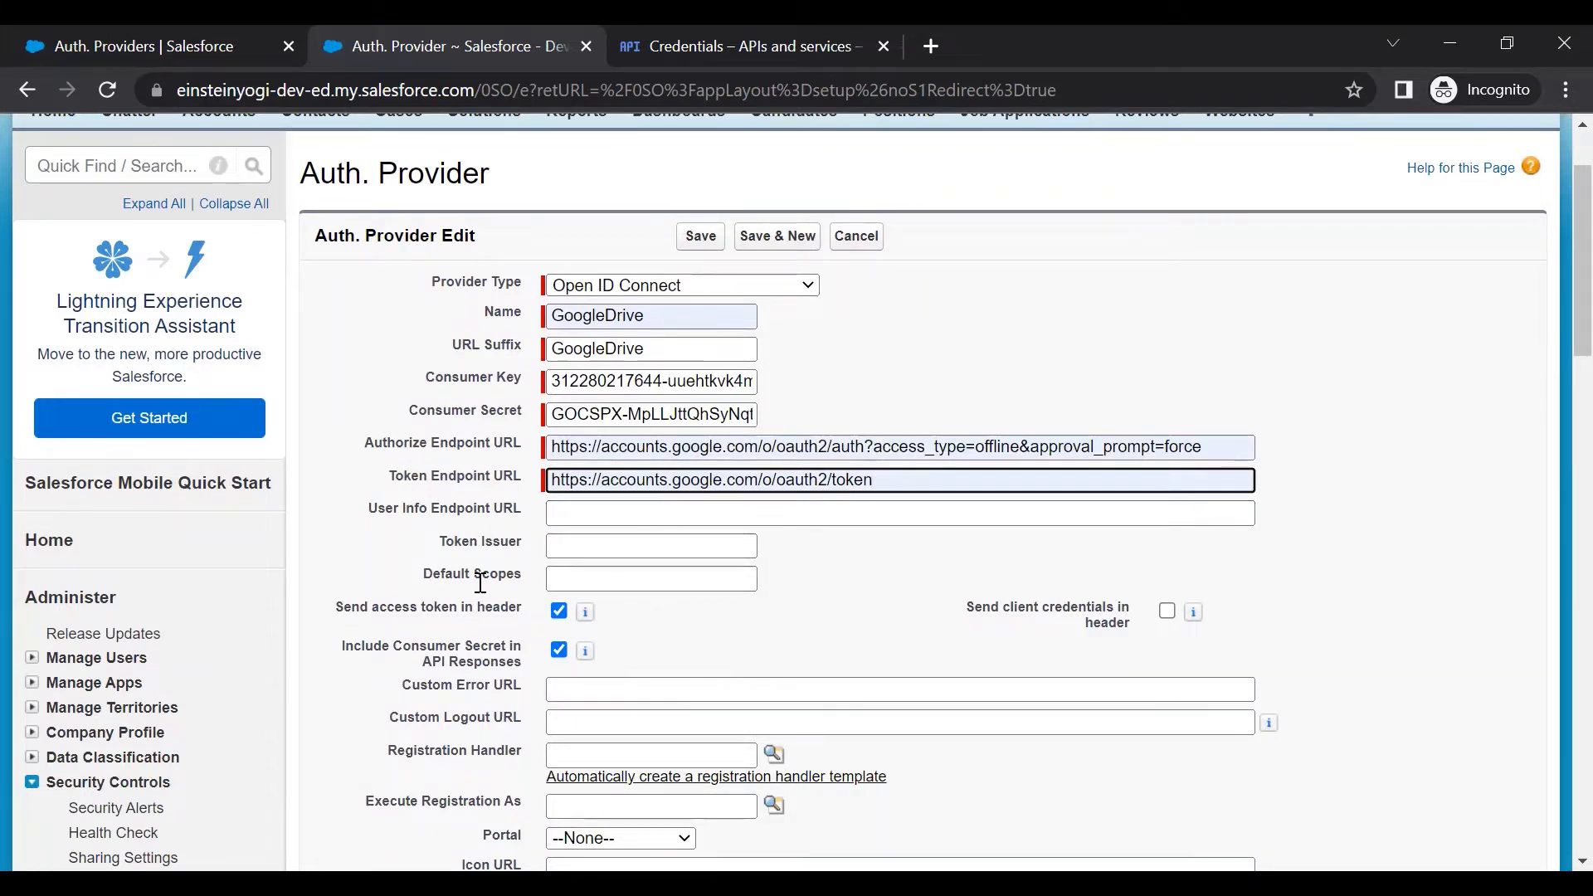
left_click(616, 577)
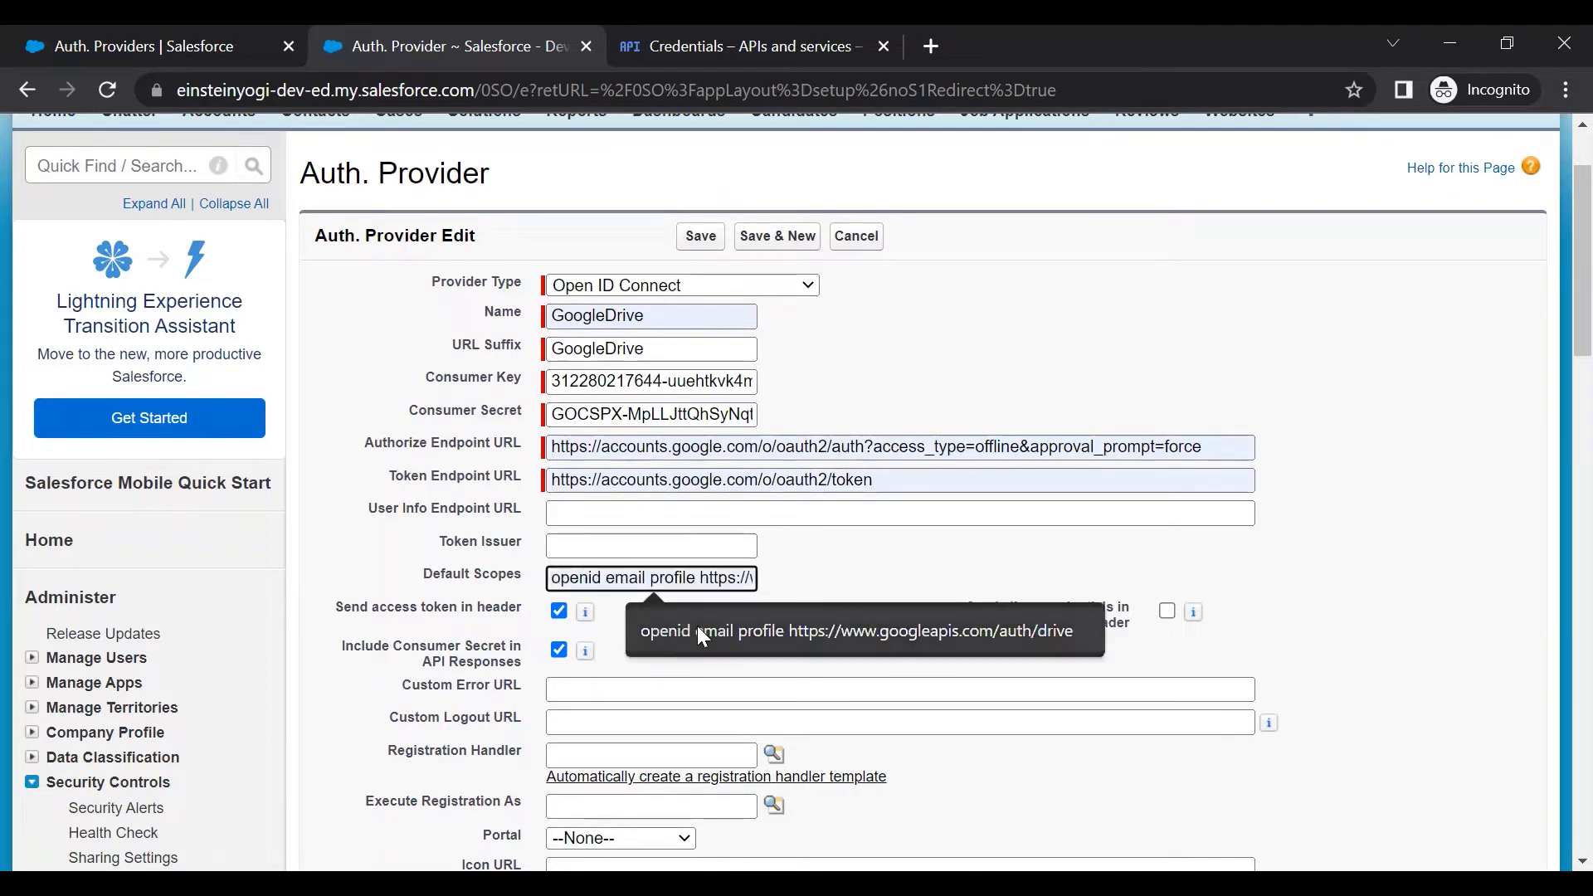
left_click(697, 628)
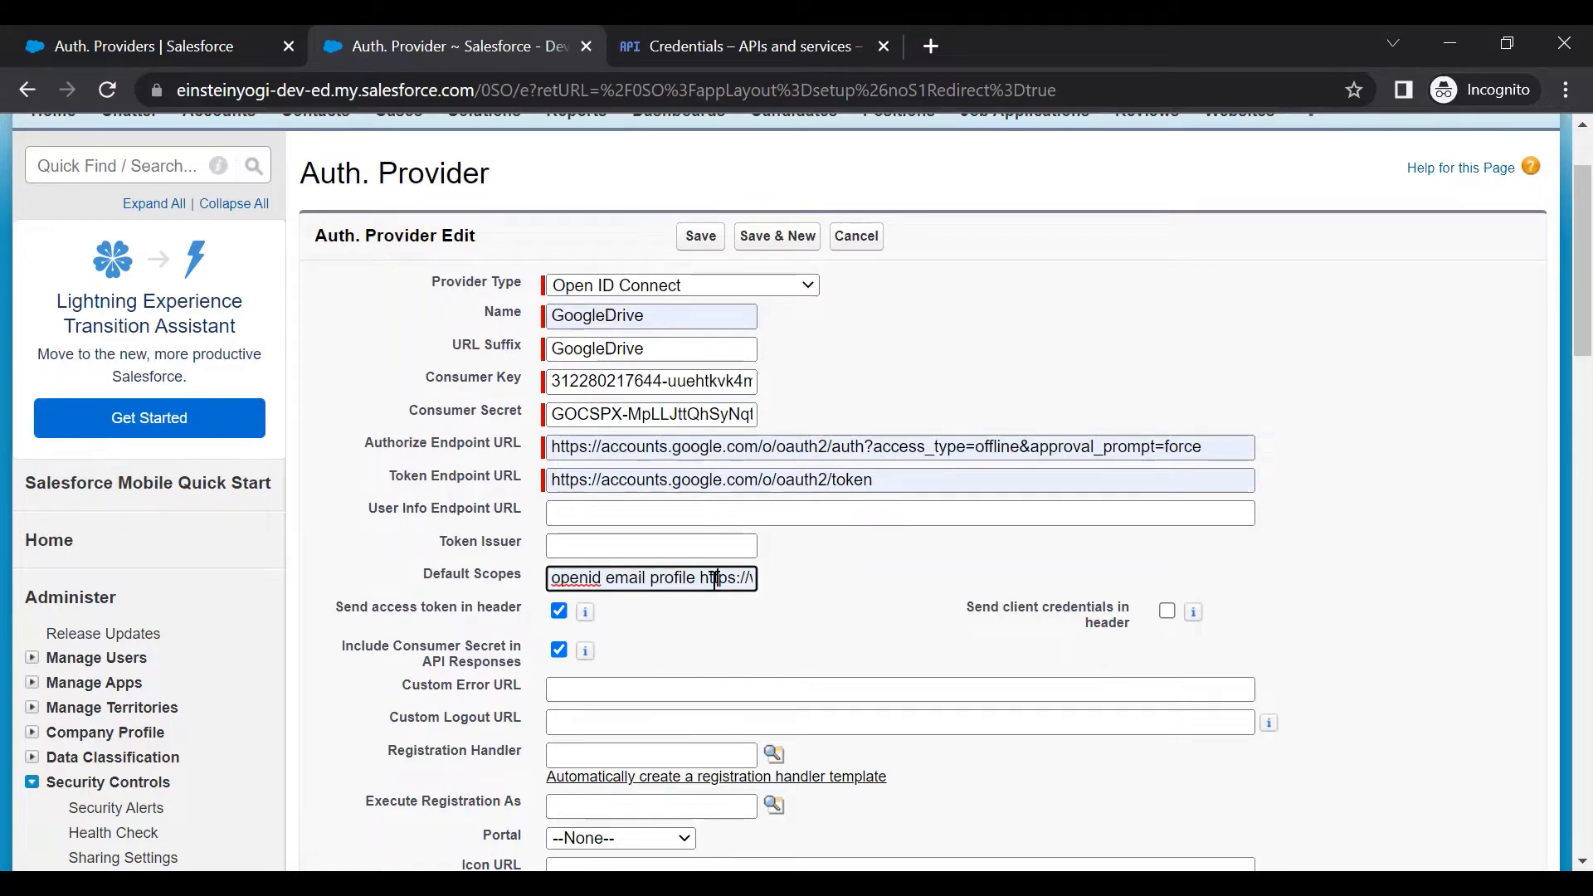
key("Right")
key("Right")
key("Right")
key("Right")
key("Right")
key("Right")
key("Right")
key("Right")
key("Right")
key("Right")
key("Right")
key("Right")
key("Right")
key("Right")
key("Right")
key("Right")
key("Right")
key("Right")
key("Right")
key("Right")
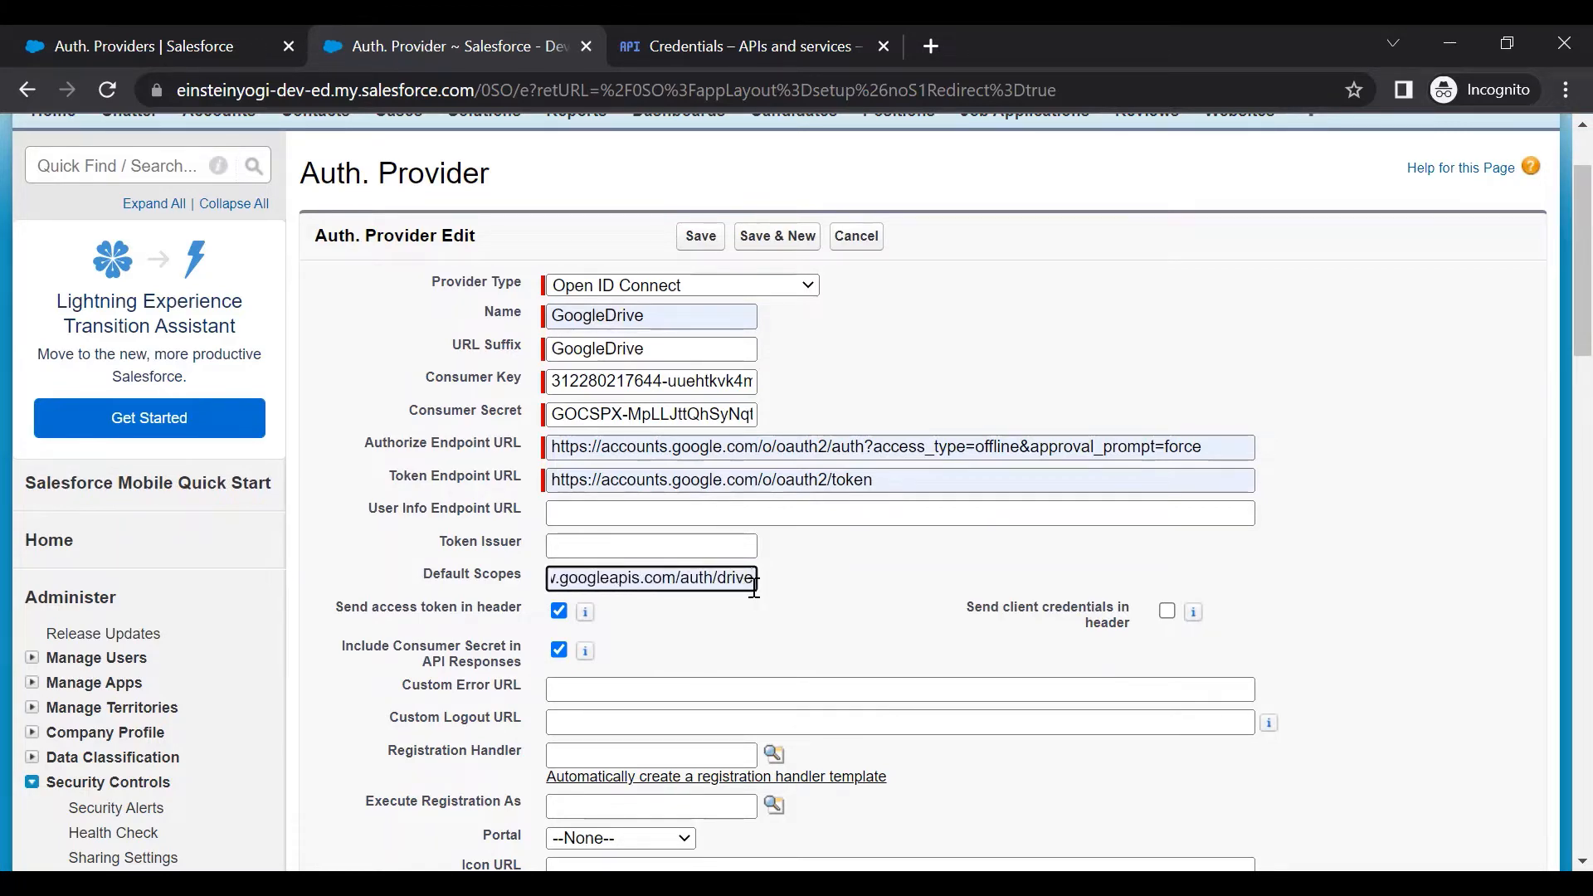
scroll(745, 588, "down", 5)
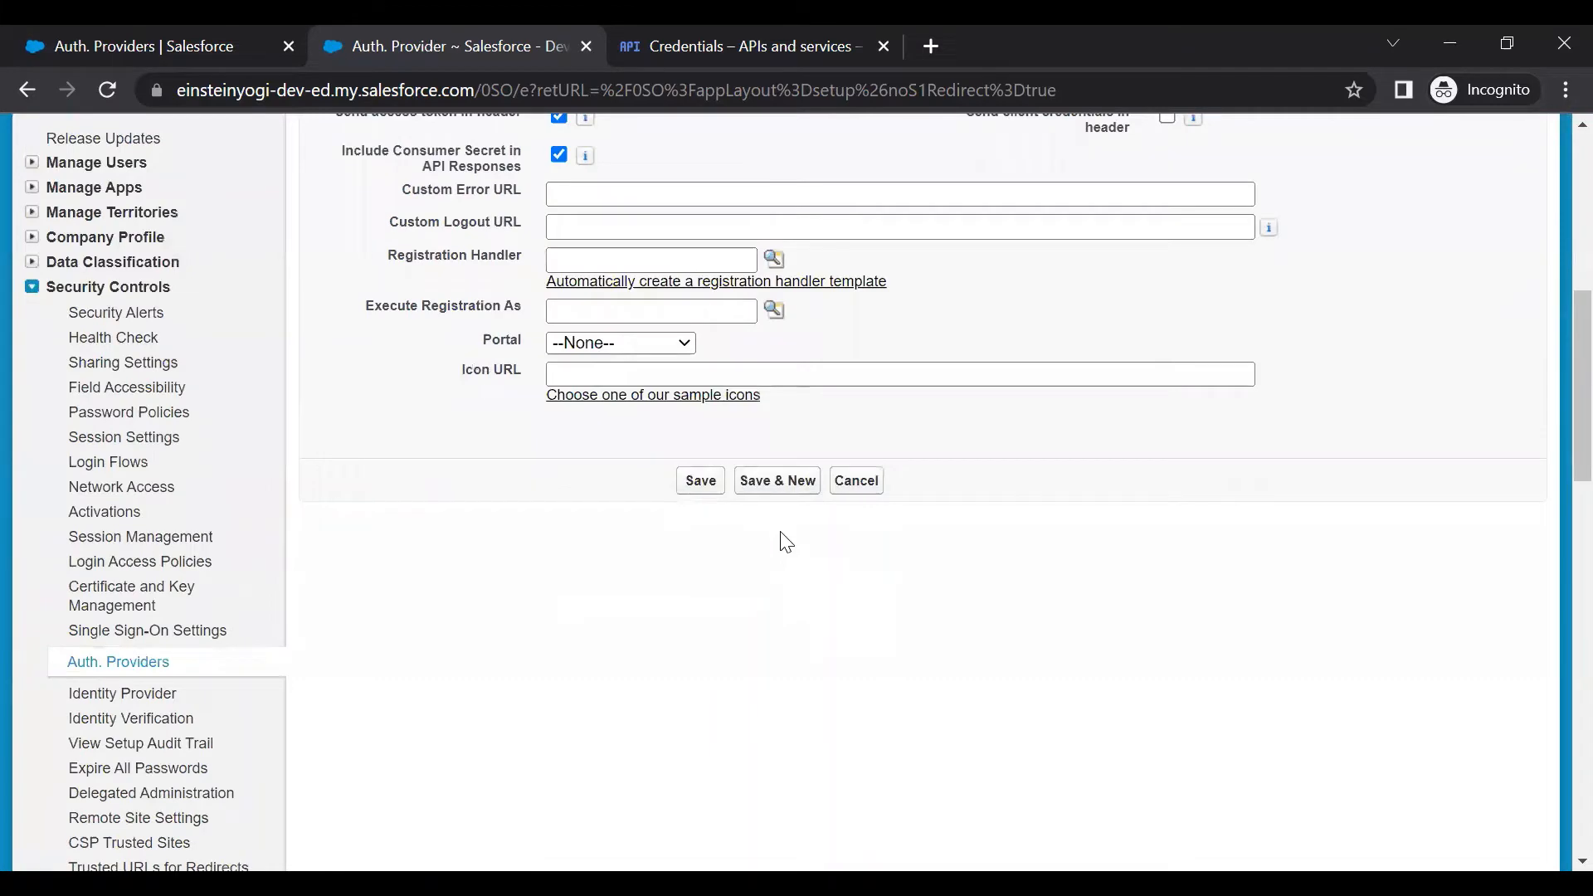
left_click(688, 488)
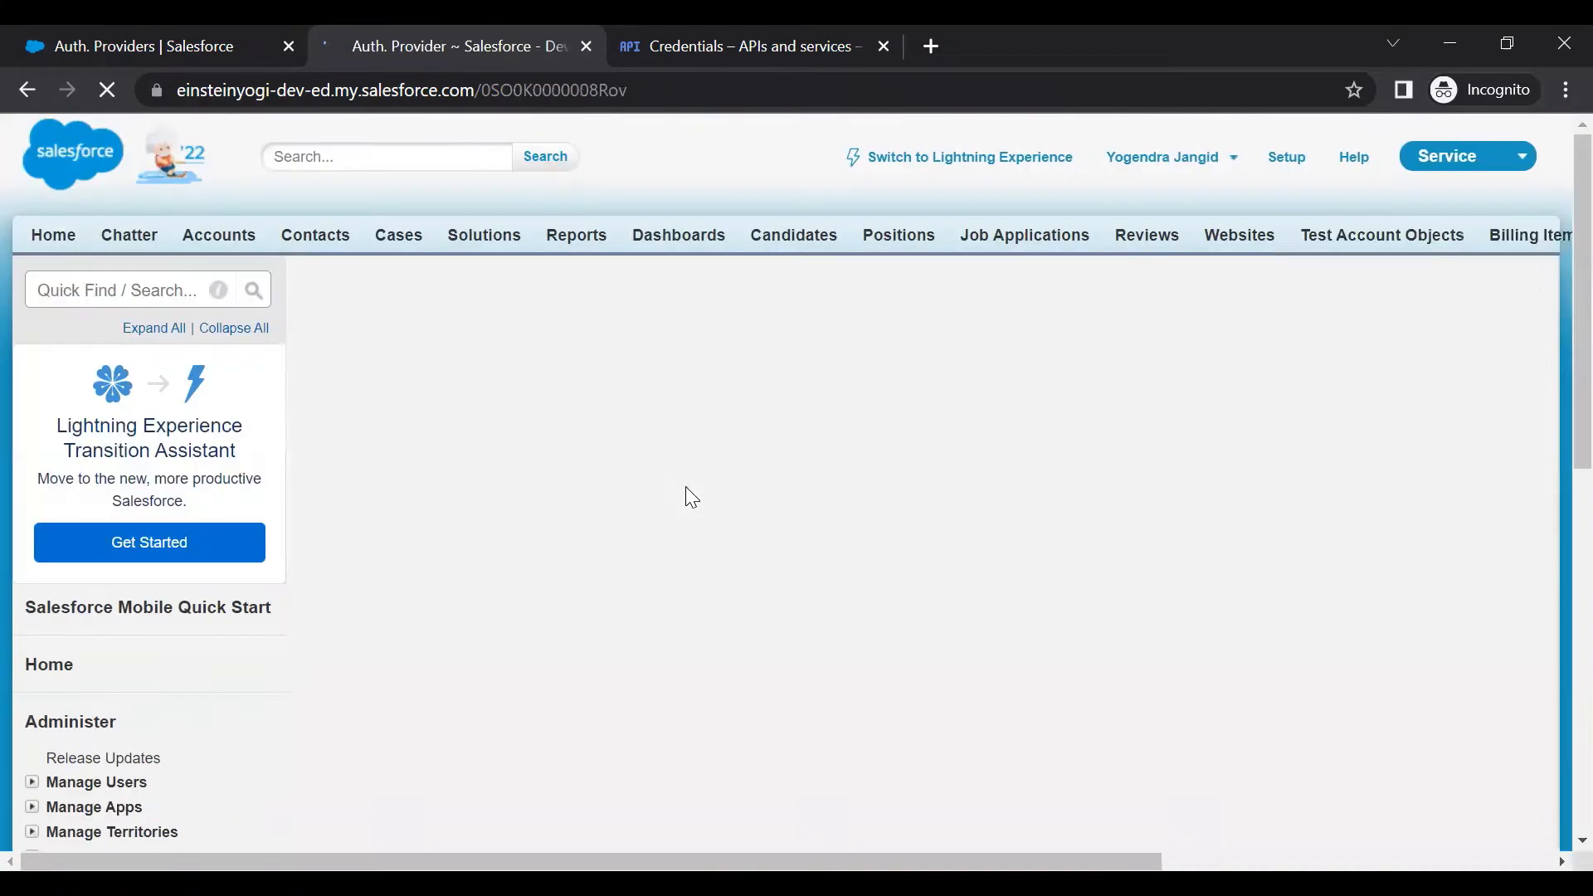
Copy the GoogleDrive auth provider's Callback URL
scroll(687, 490, "down", 13)
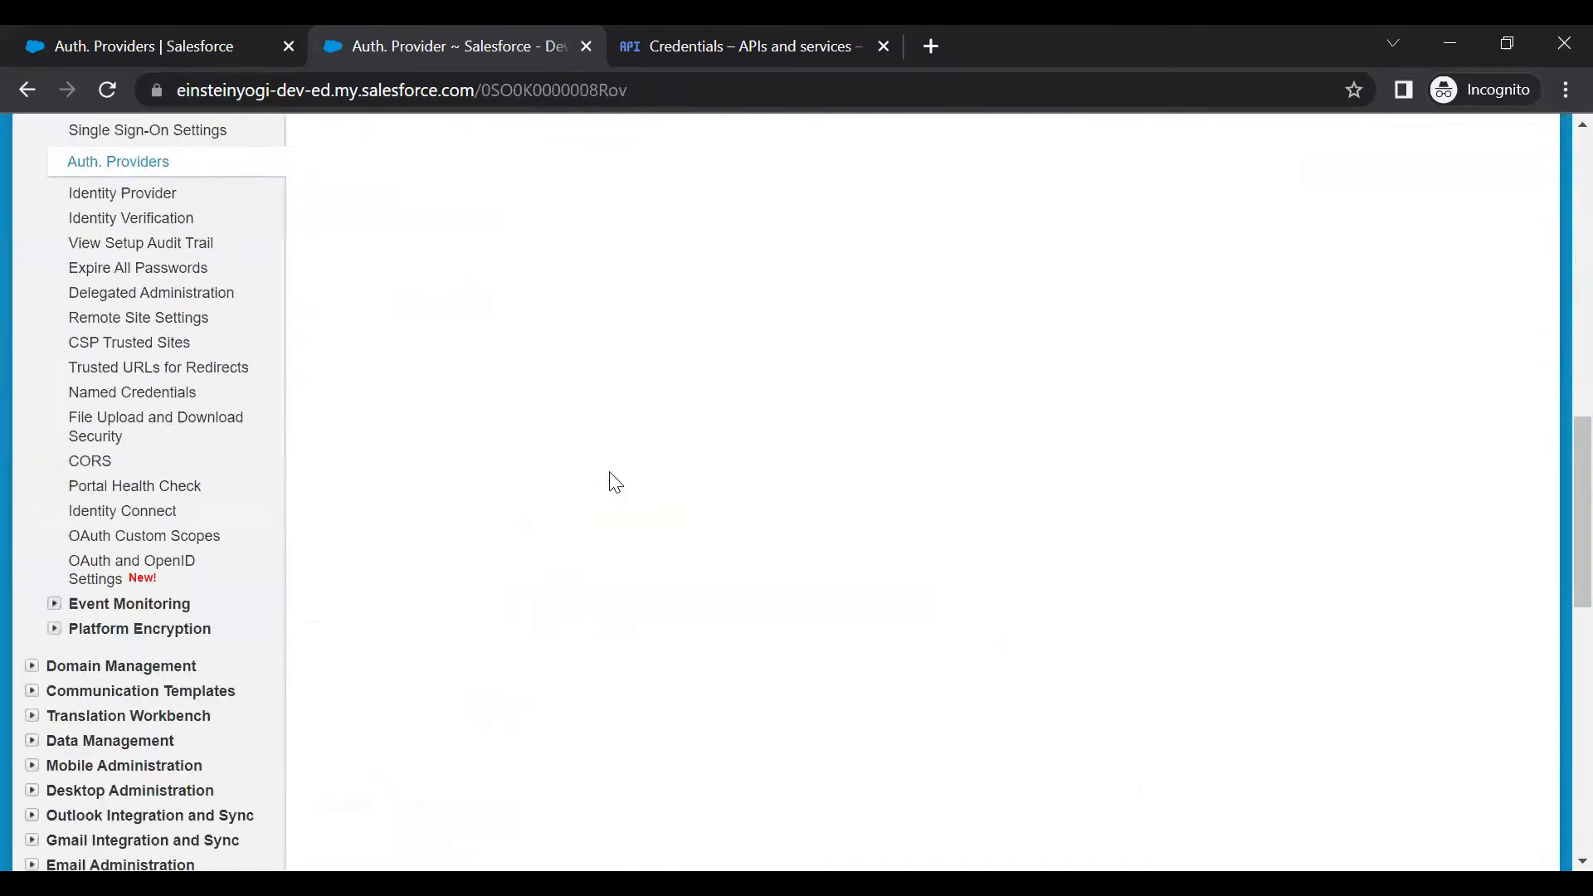
scroll(608, 479, "up", 6)
double_click(609, 444)
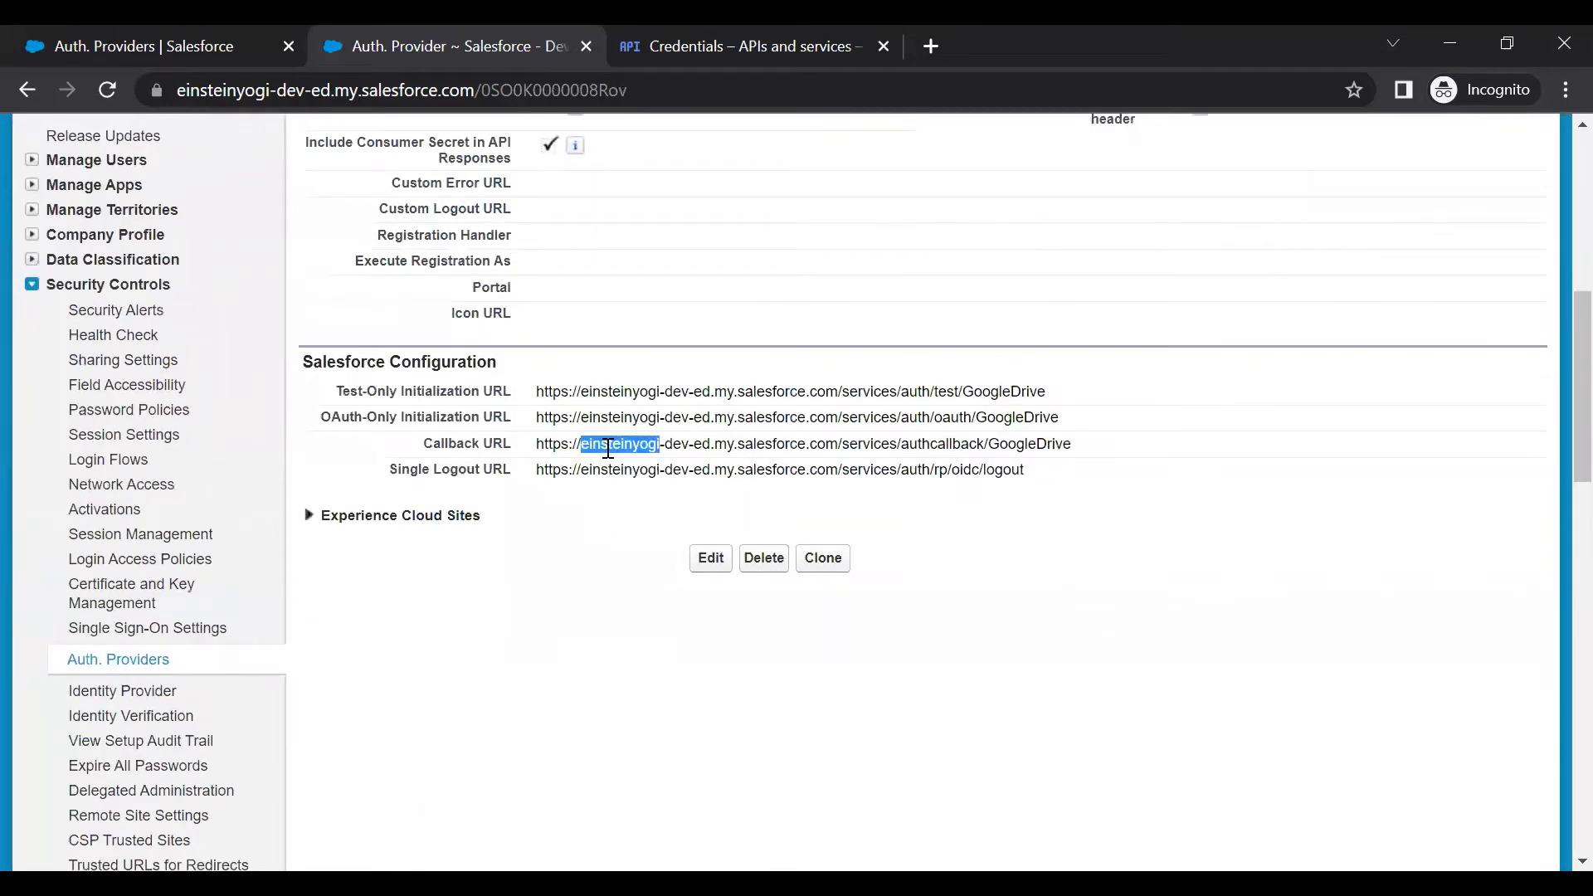
triple_click(609, 448)
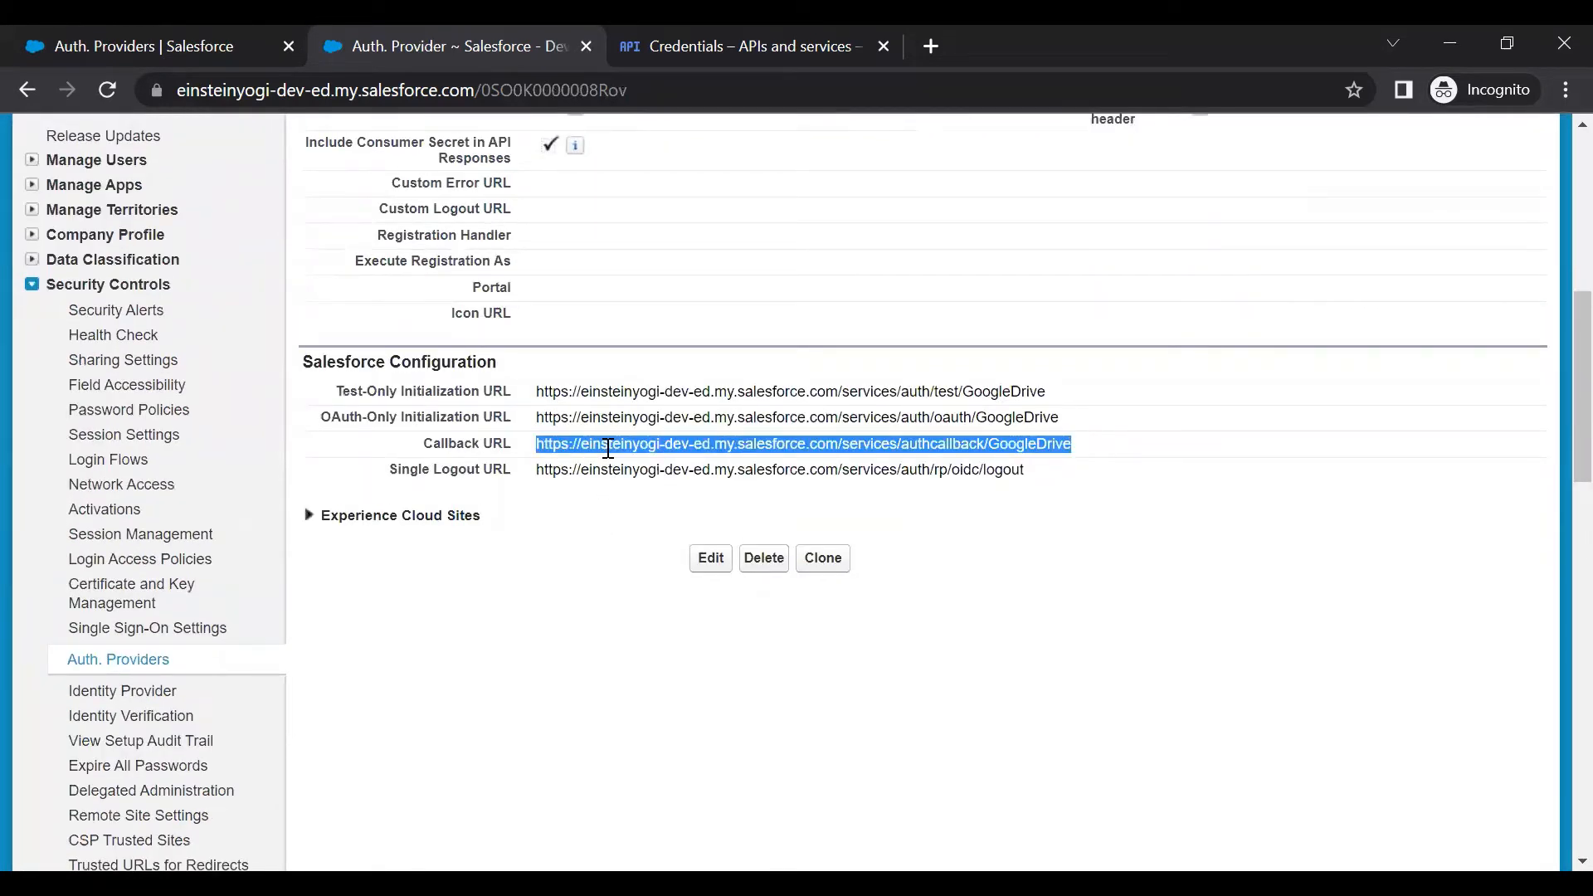
left_click(734, 43)
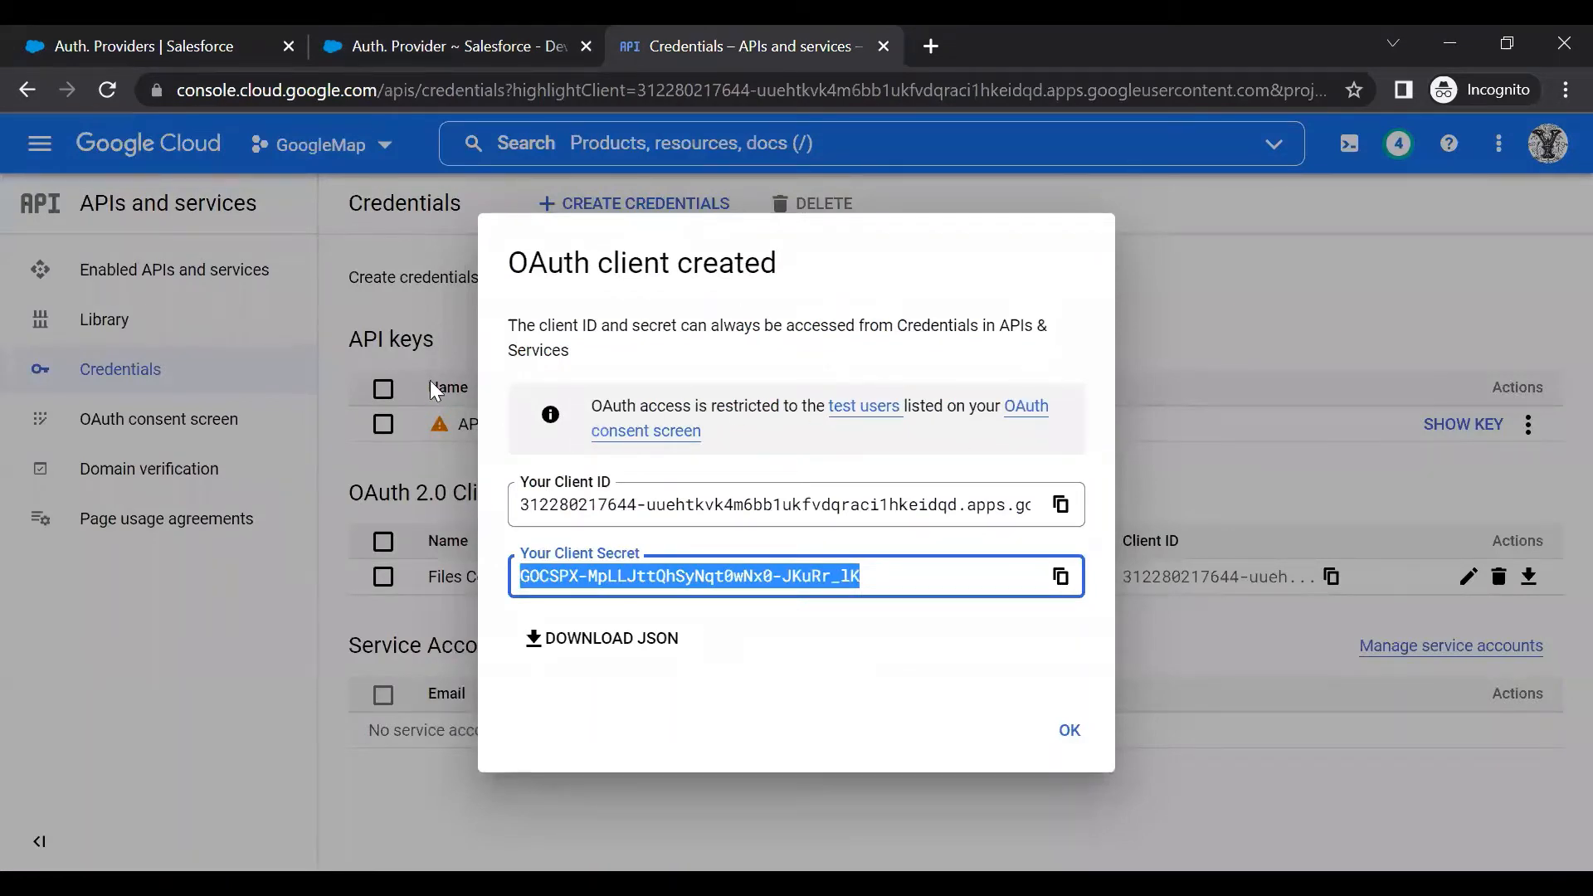
Dismiss the OAuth client confirmation and open the Files Connect client's settings
left_click(1210, 427)
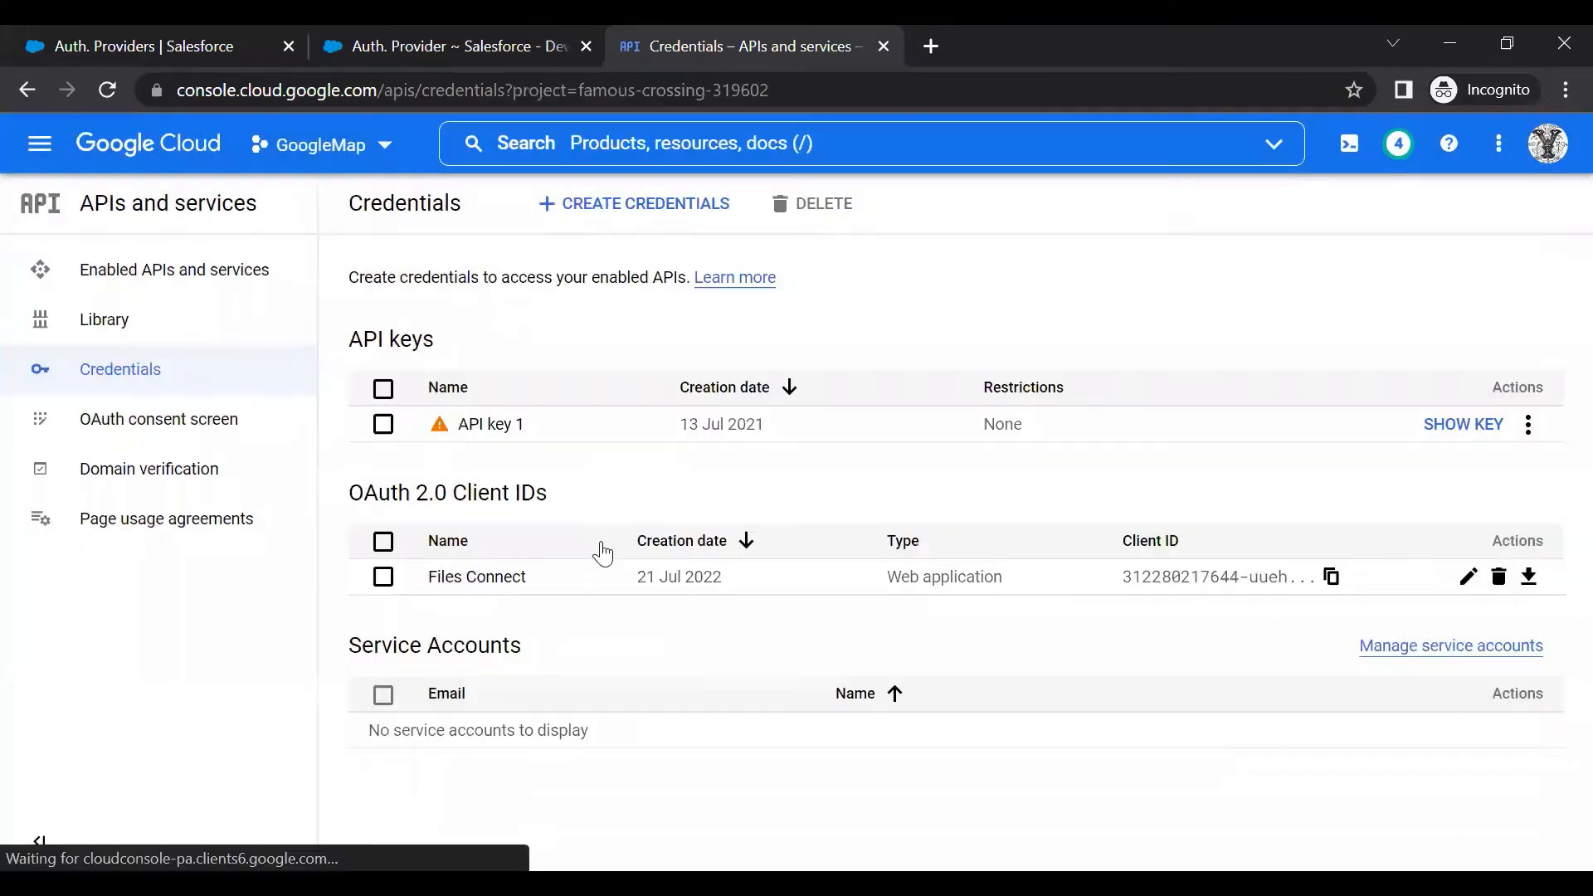
left_click(479, 579)
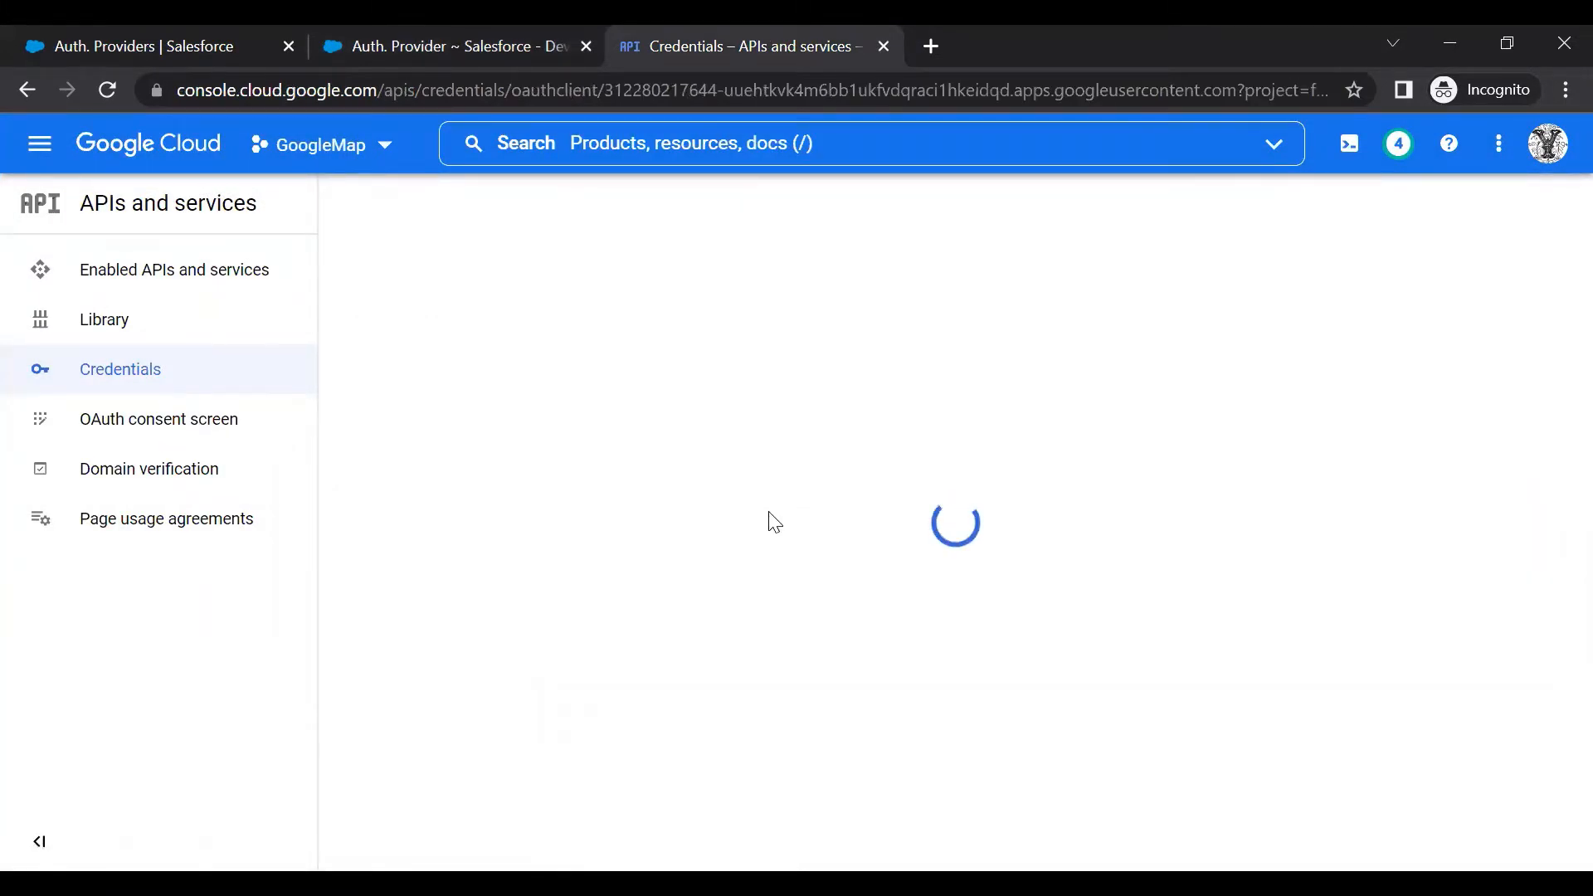
scroll(726, 521, "down", 3)
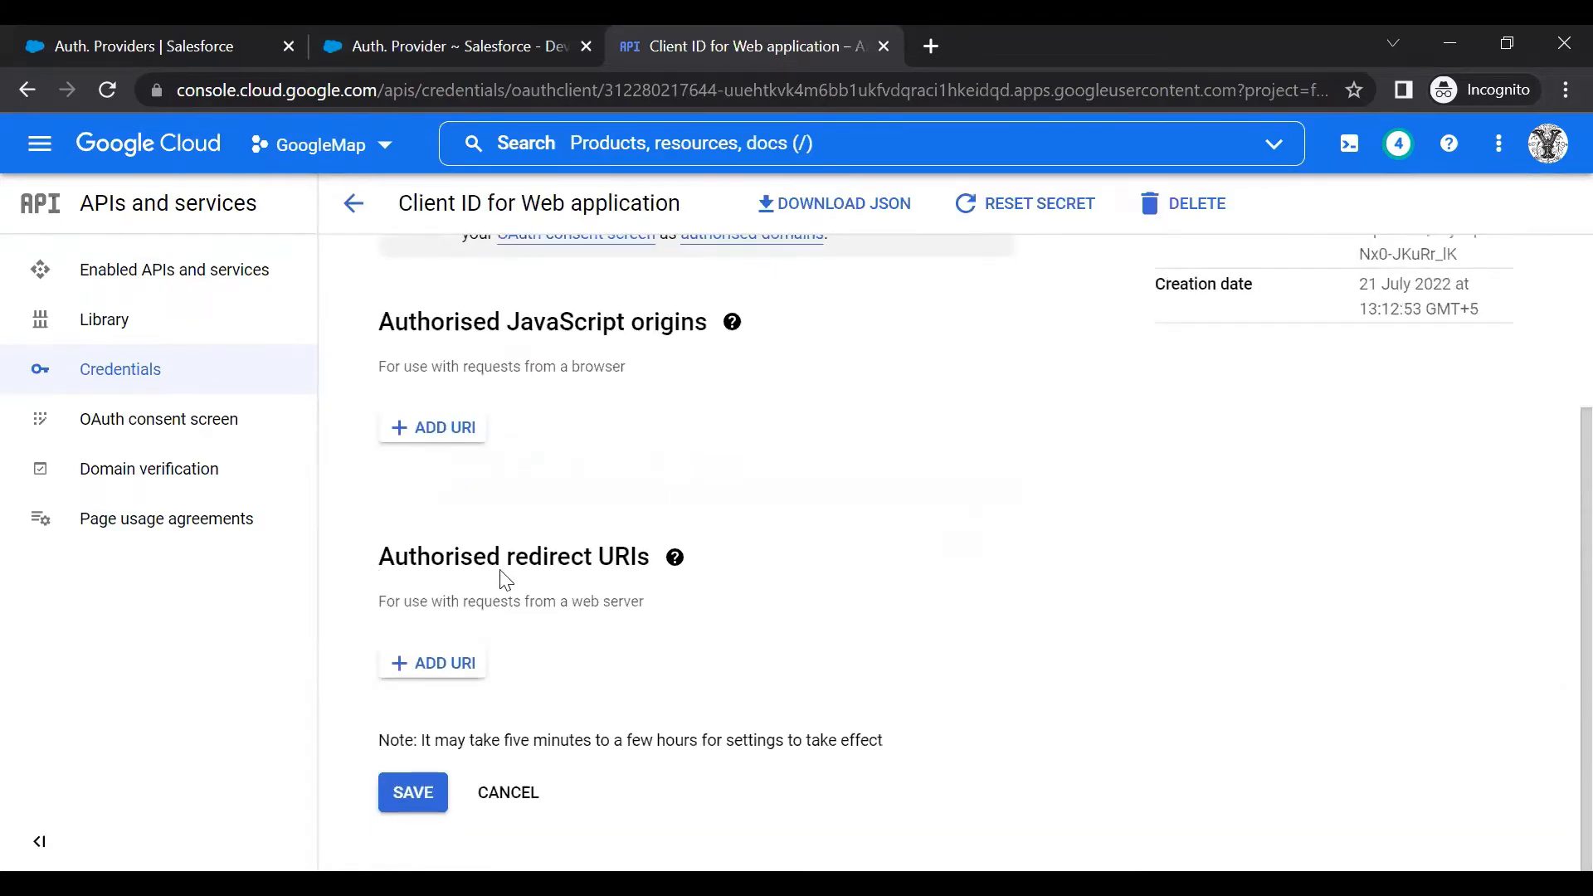
Paste the Salesforce callback URL as a new authorised redirect URI and save
left_click(421, 671)
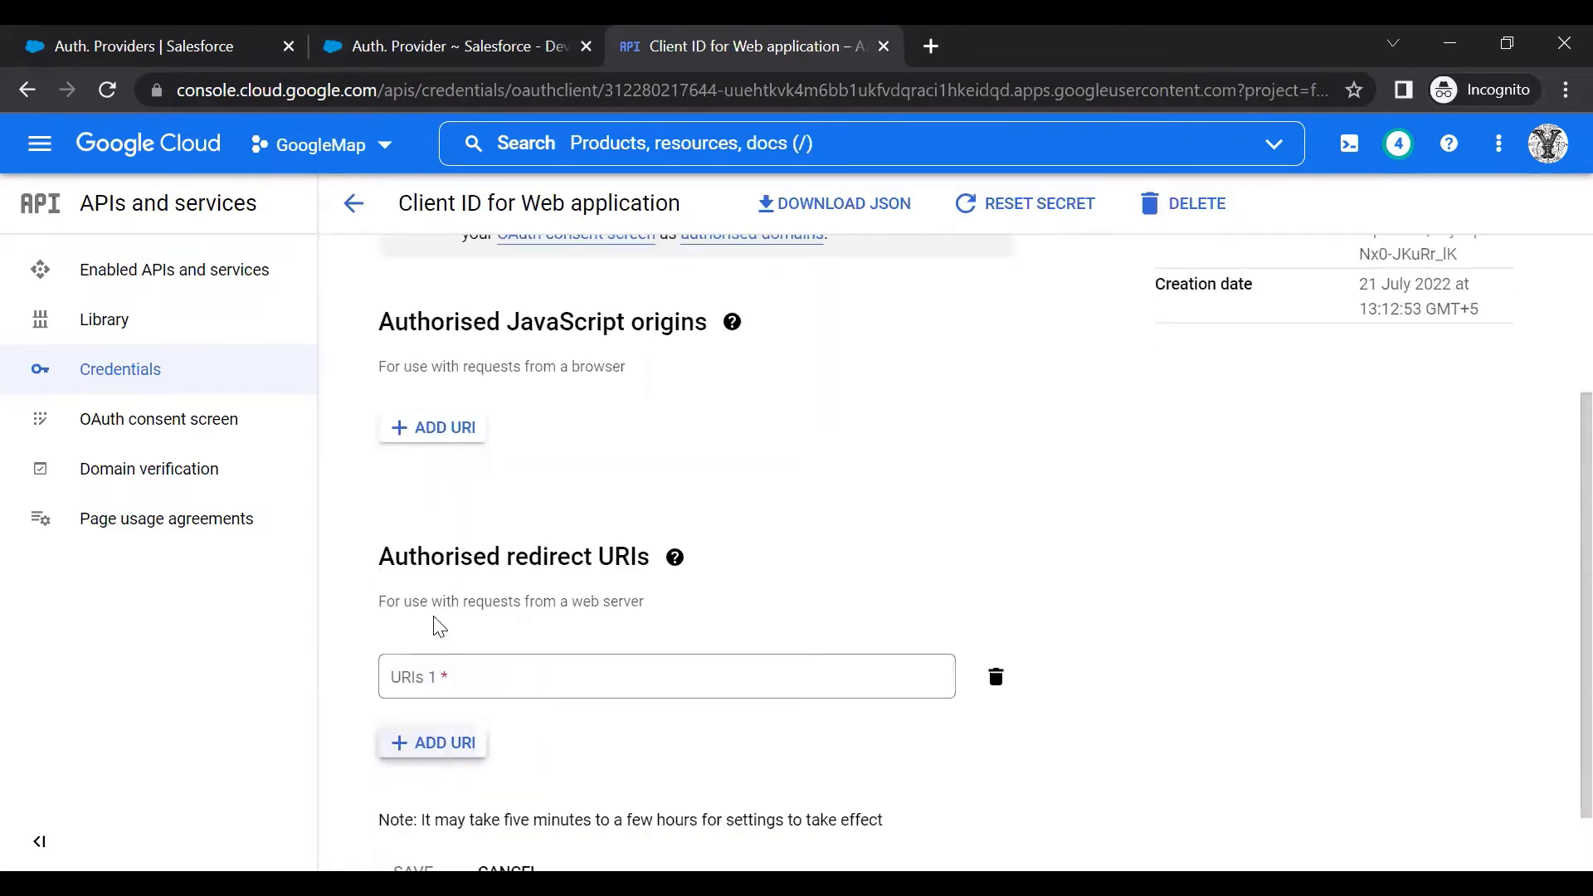
scroll(448, 598, "down", 1)
left_click(462, 598)
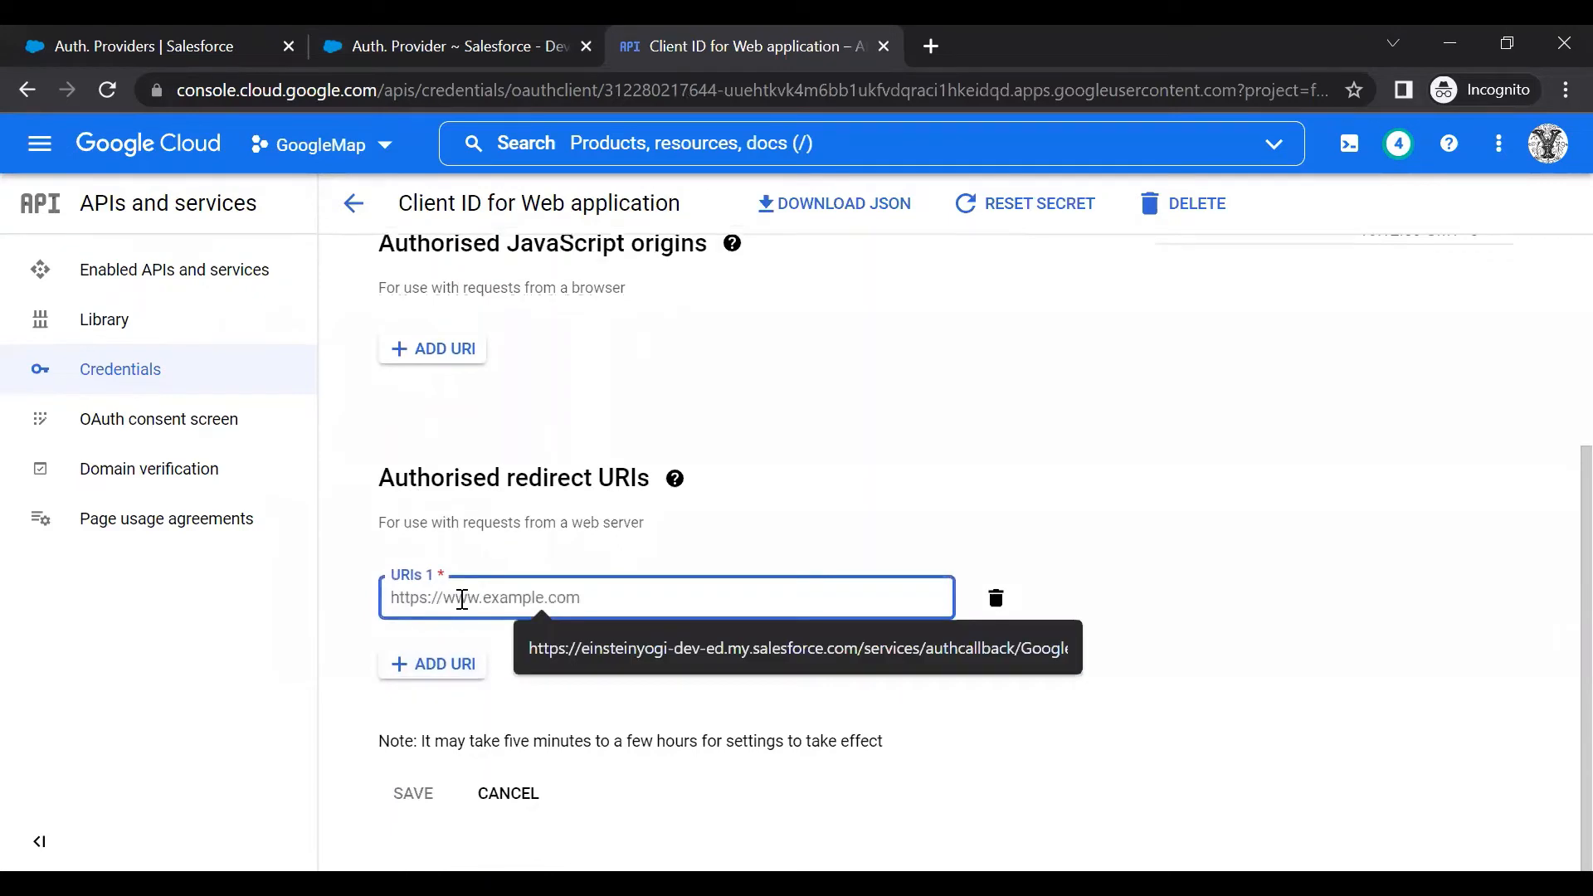
key("ctrl+v")
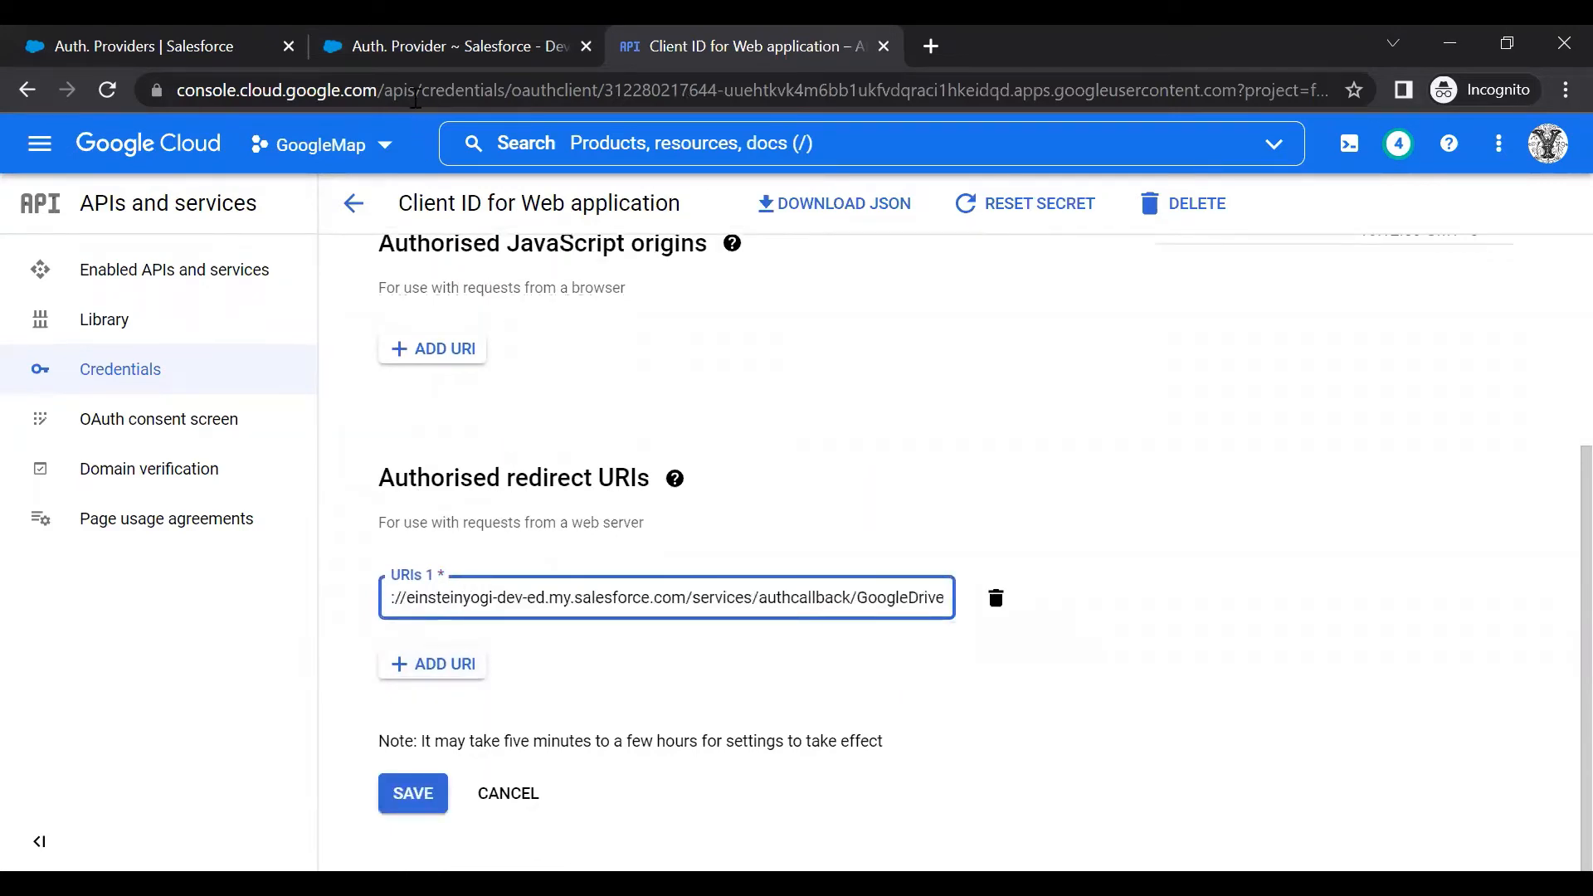
left_click(439, 46)
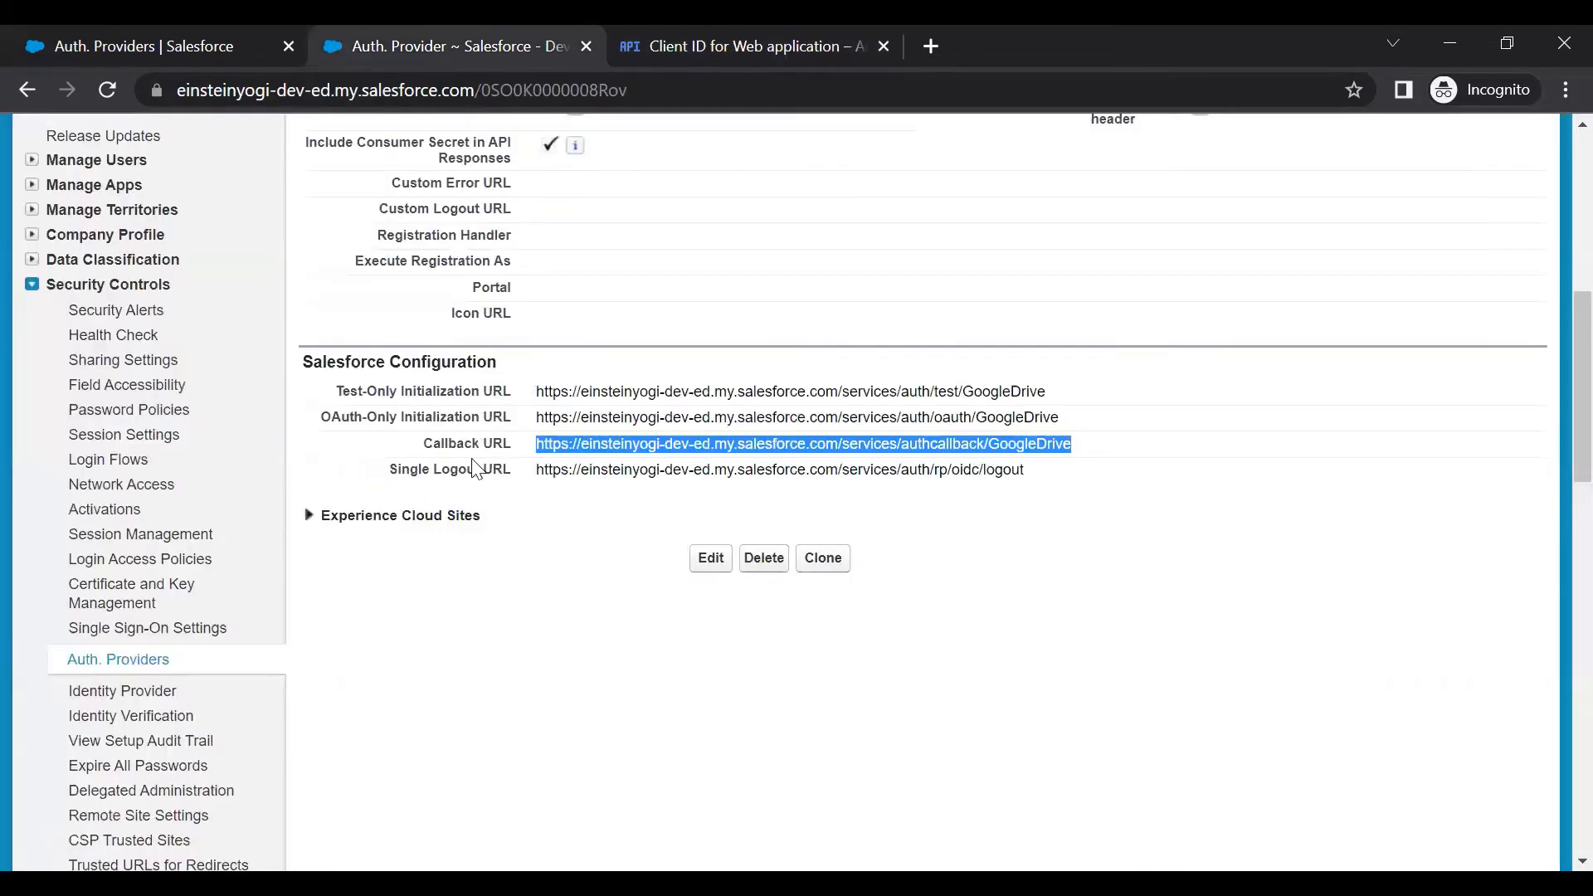
left_click(688, 65)
left_click(404, 791)
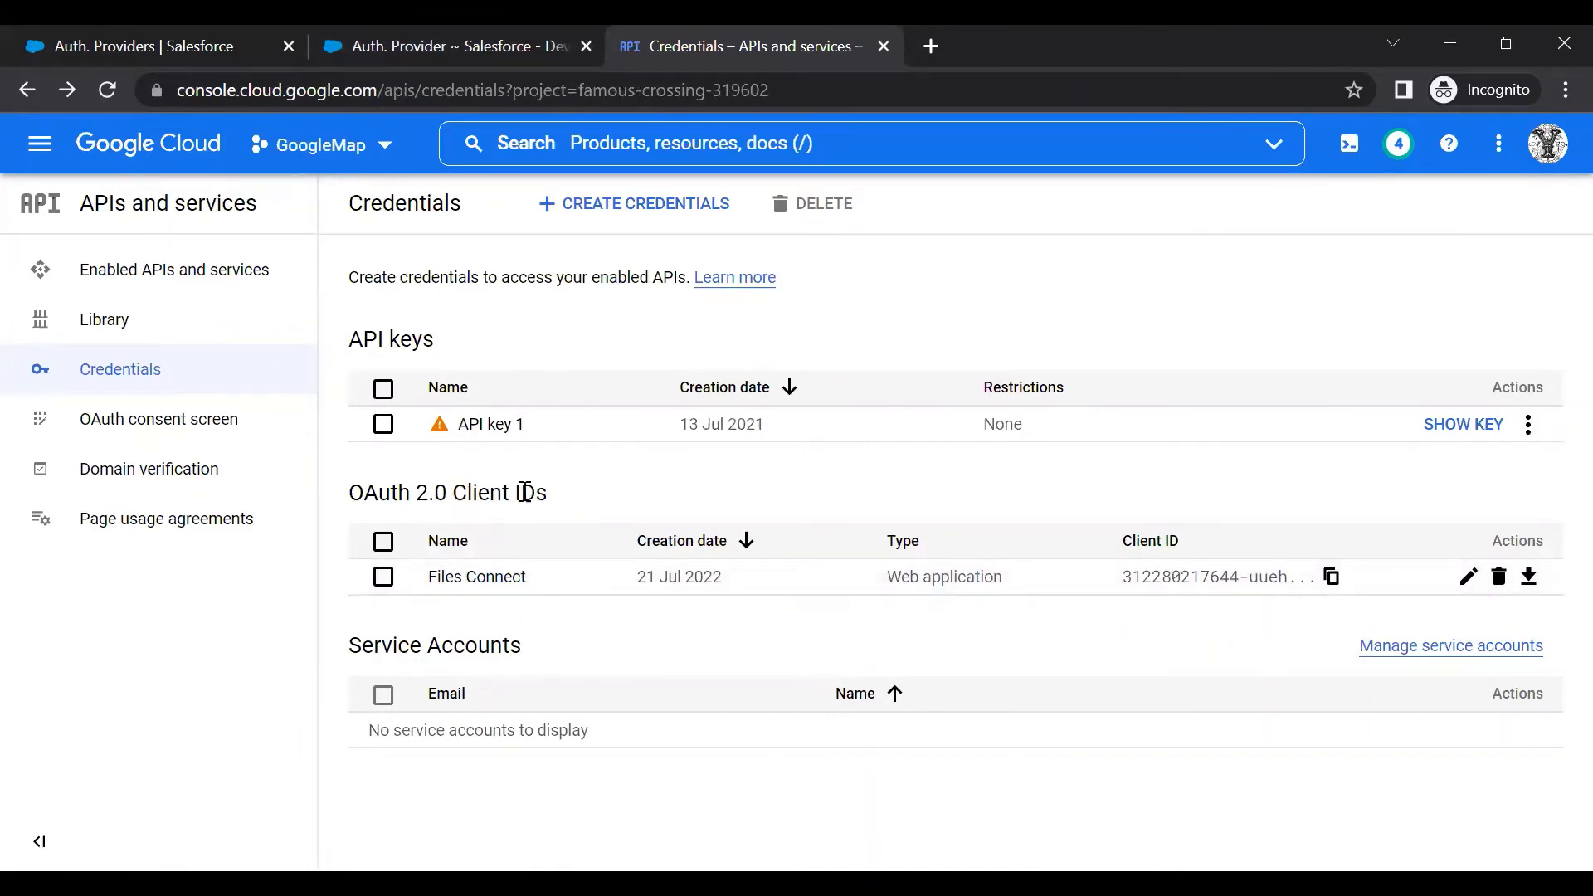
Find Files Connect via Quick Find 'fi' in Setup and also open it in Salesforce Classic
left_click(460, 36)
scroll(651, 468, "up", 1)
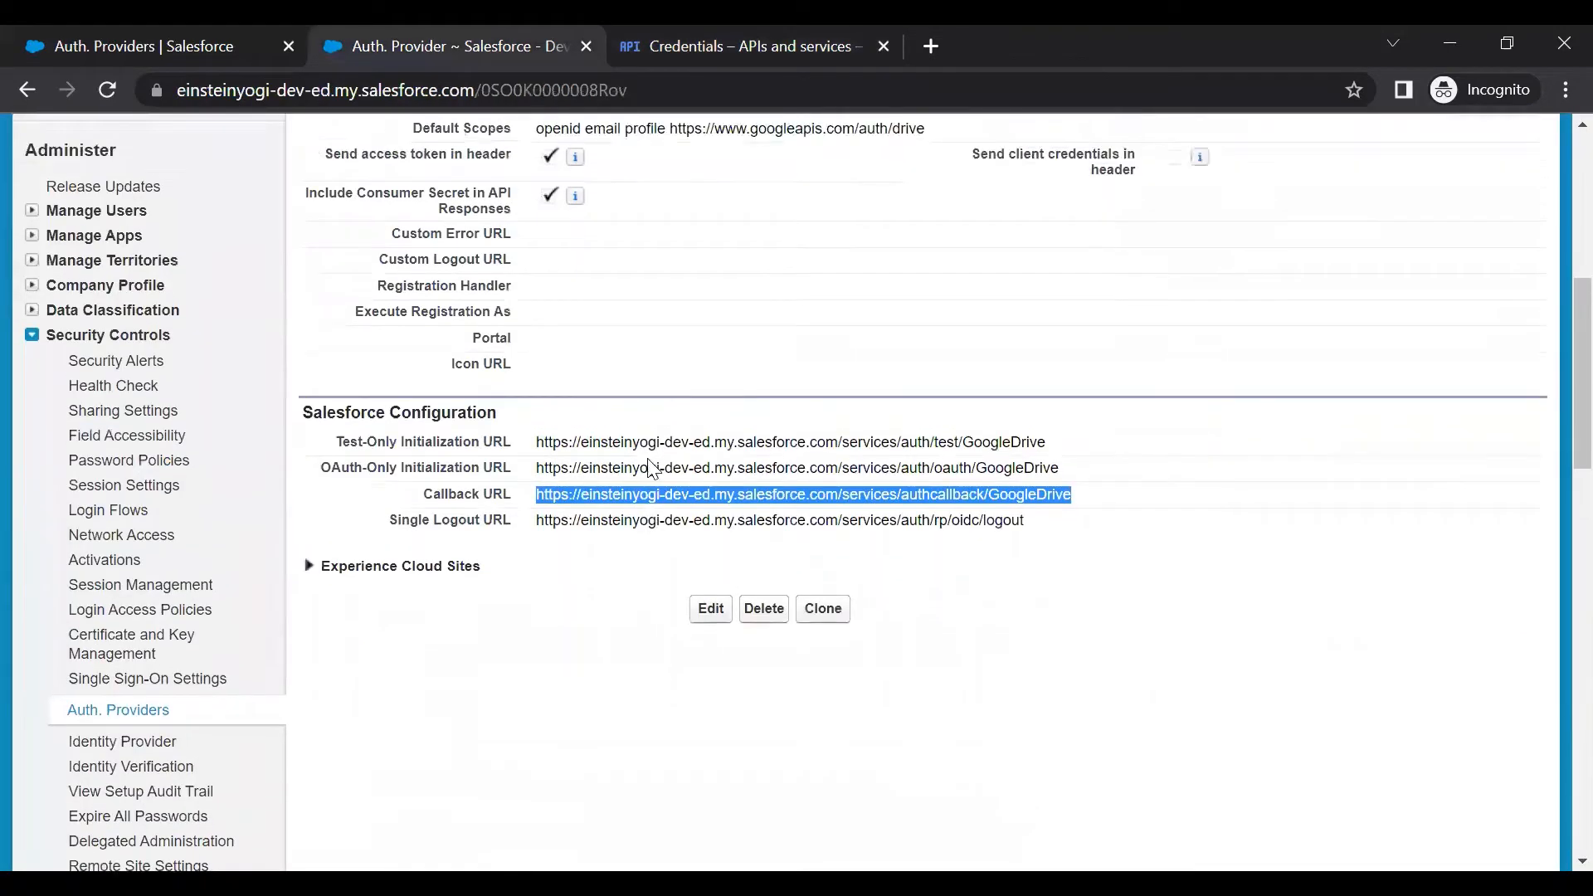
scroll(650, 461, "up", 5)
left_click(181, 43)
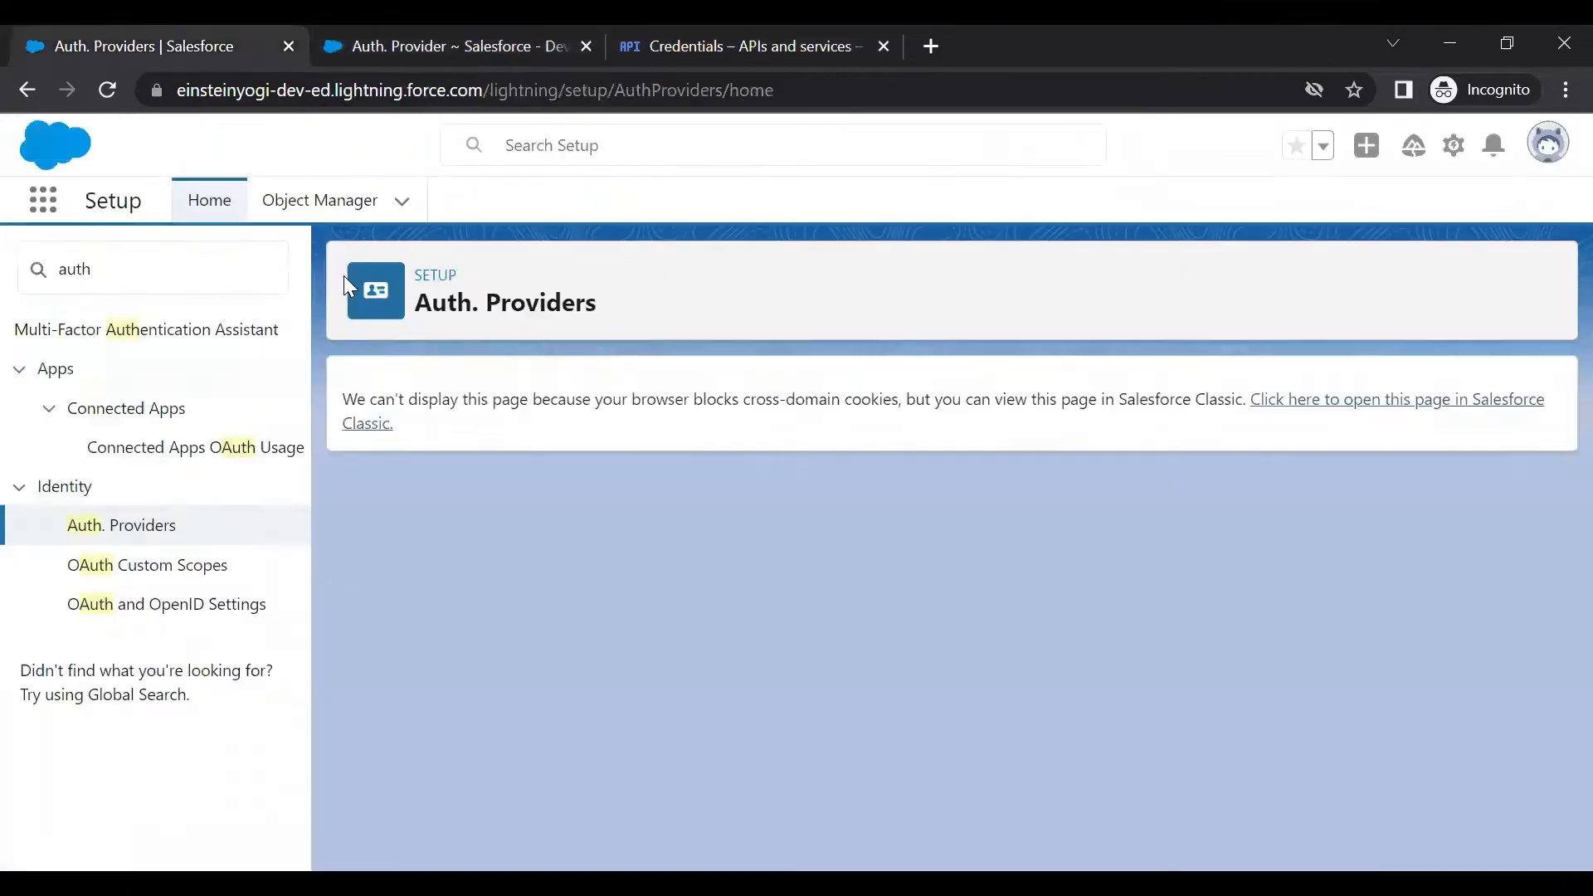
left_click(122, 269)
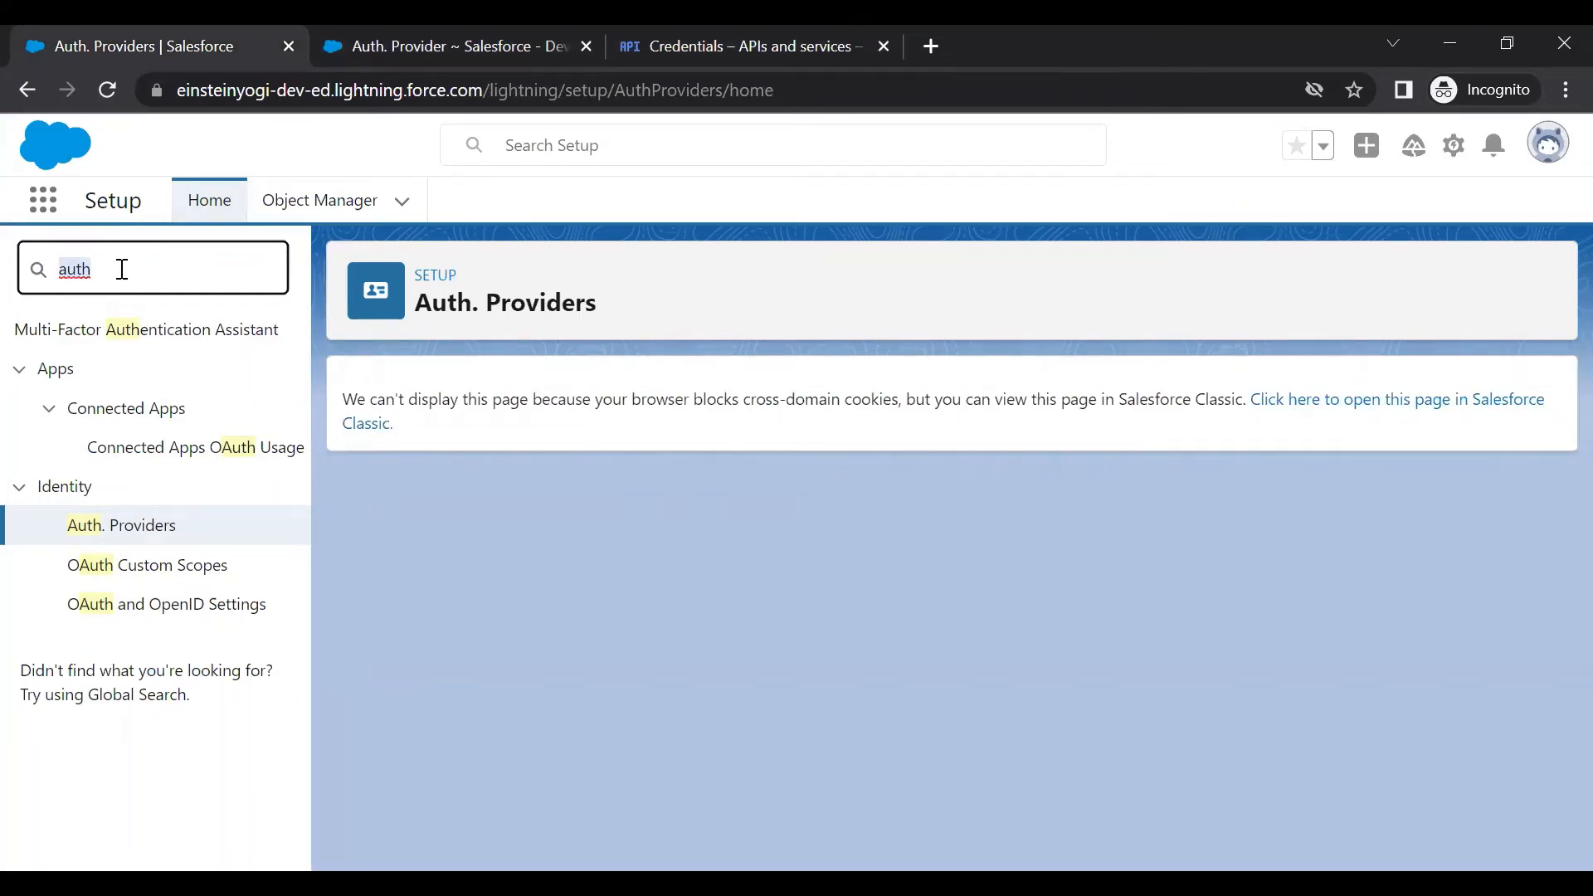
type("file")
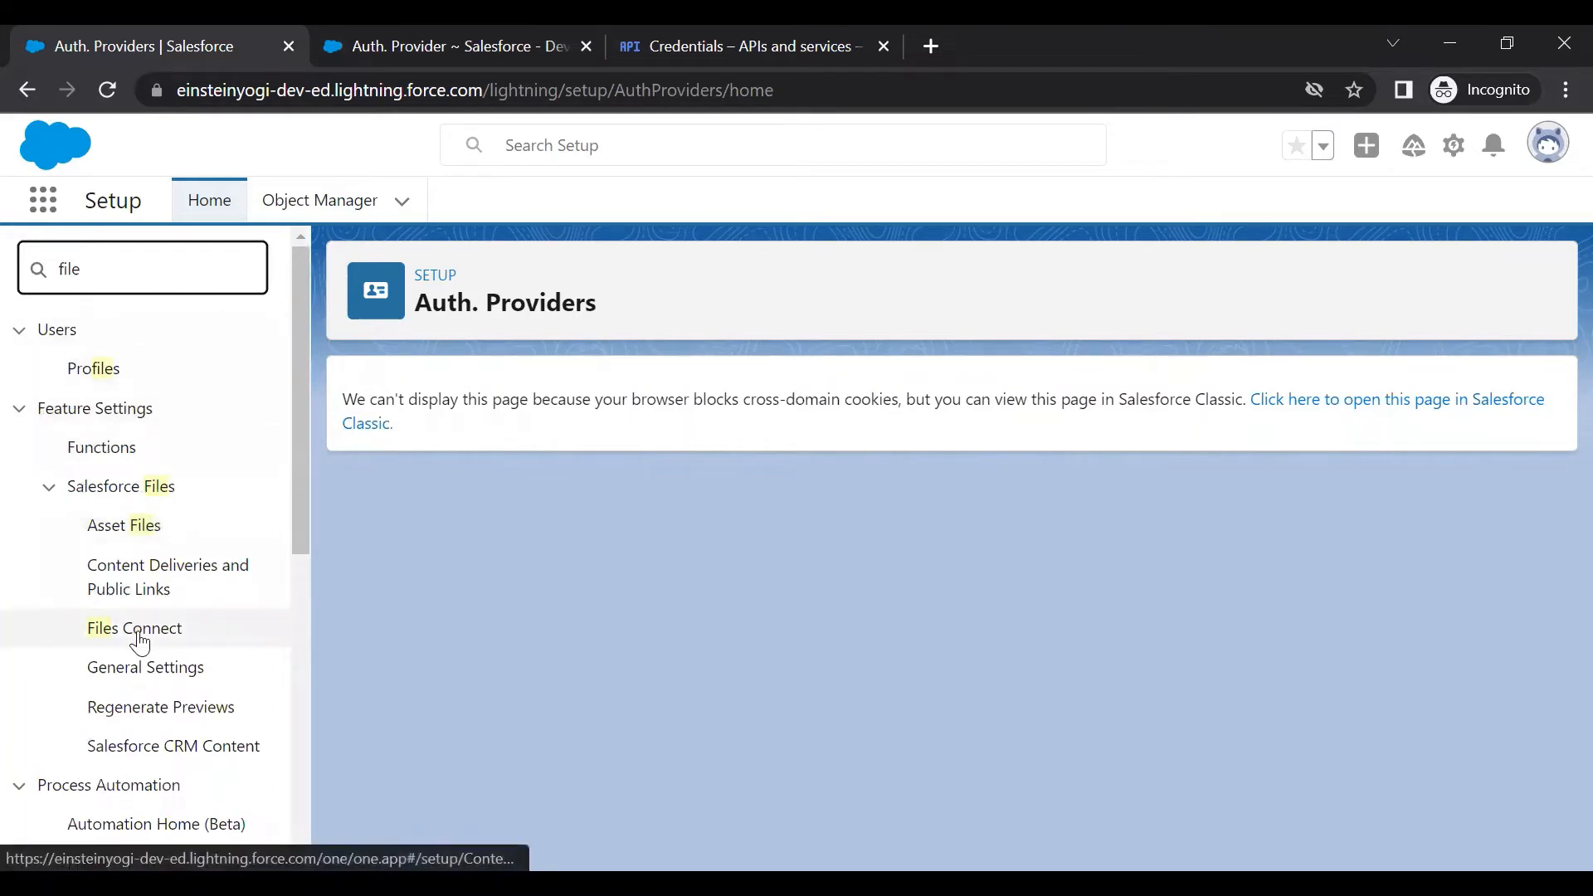
left_click(184, 627)
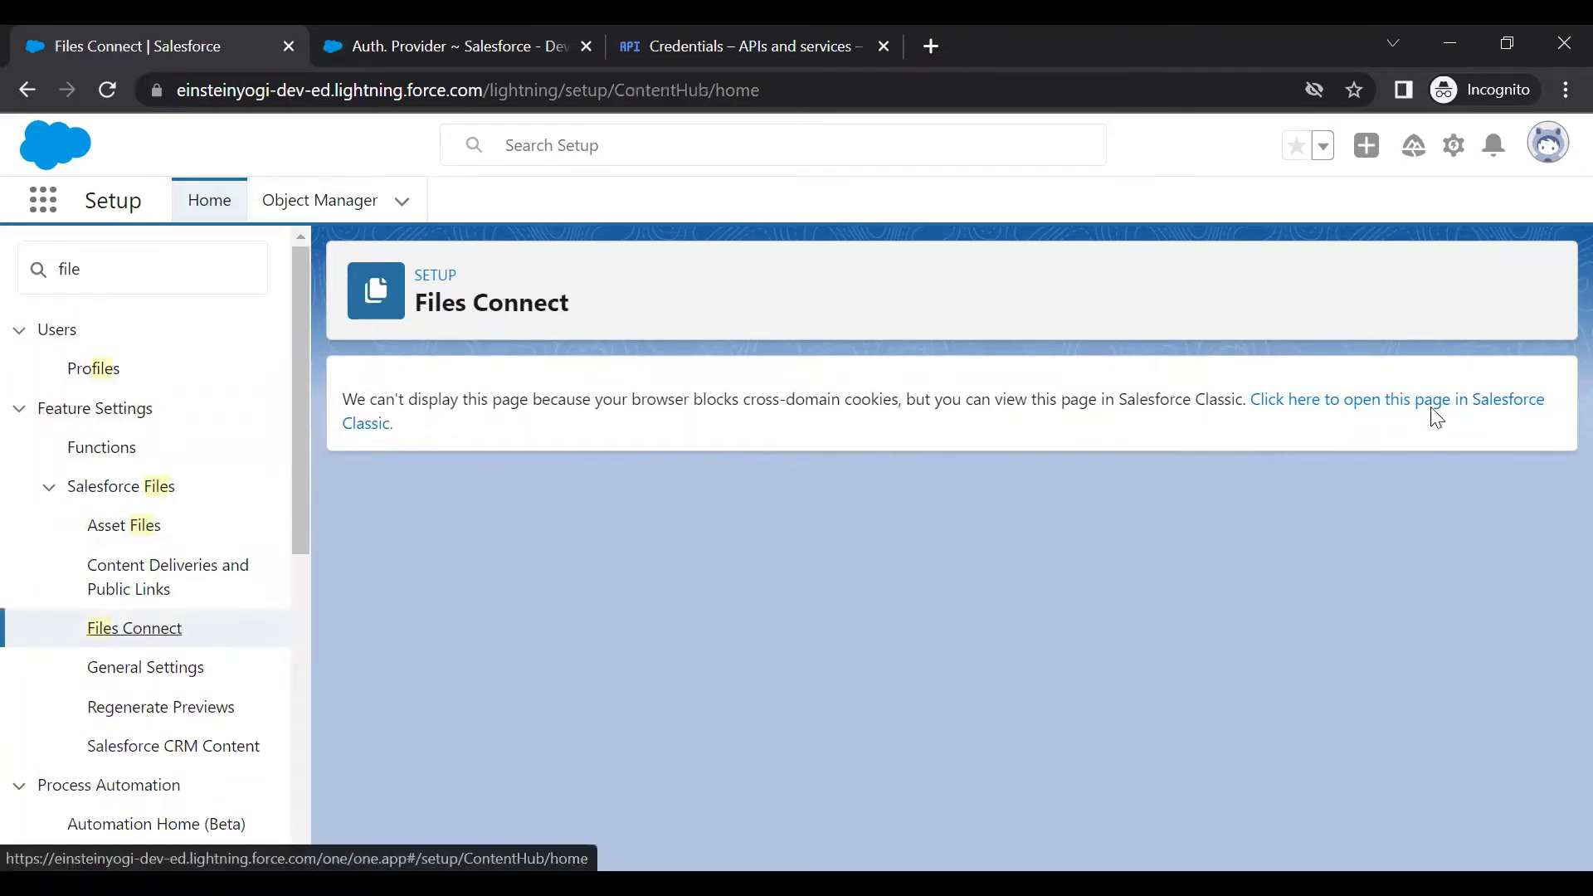
left_click(1435, 414)
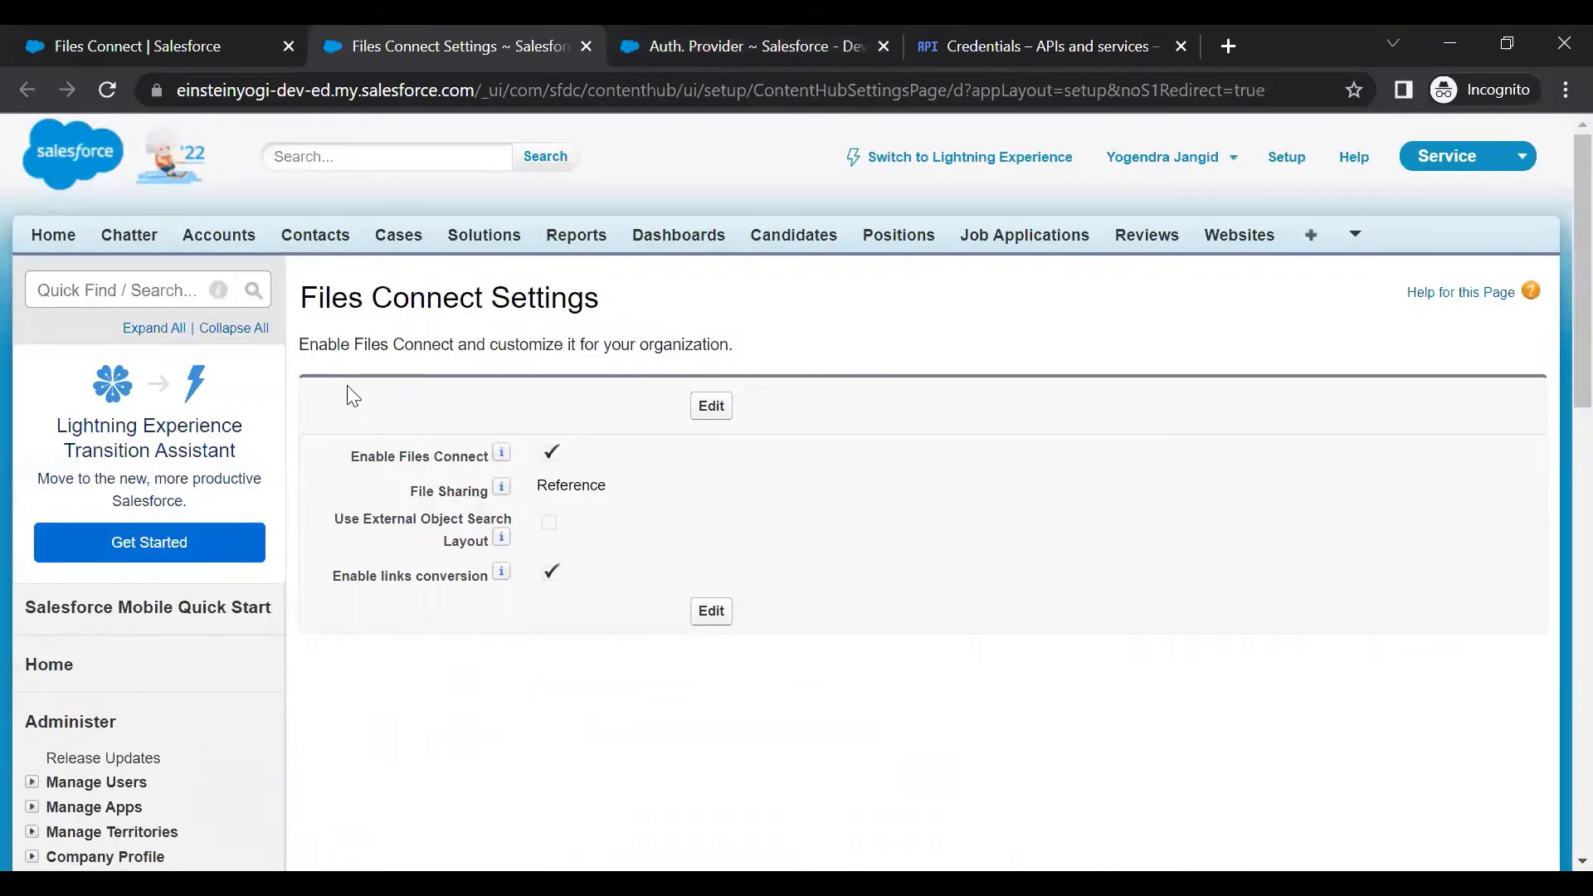
left_click(213, 45)
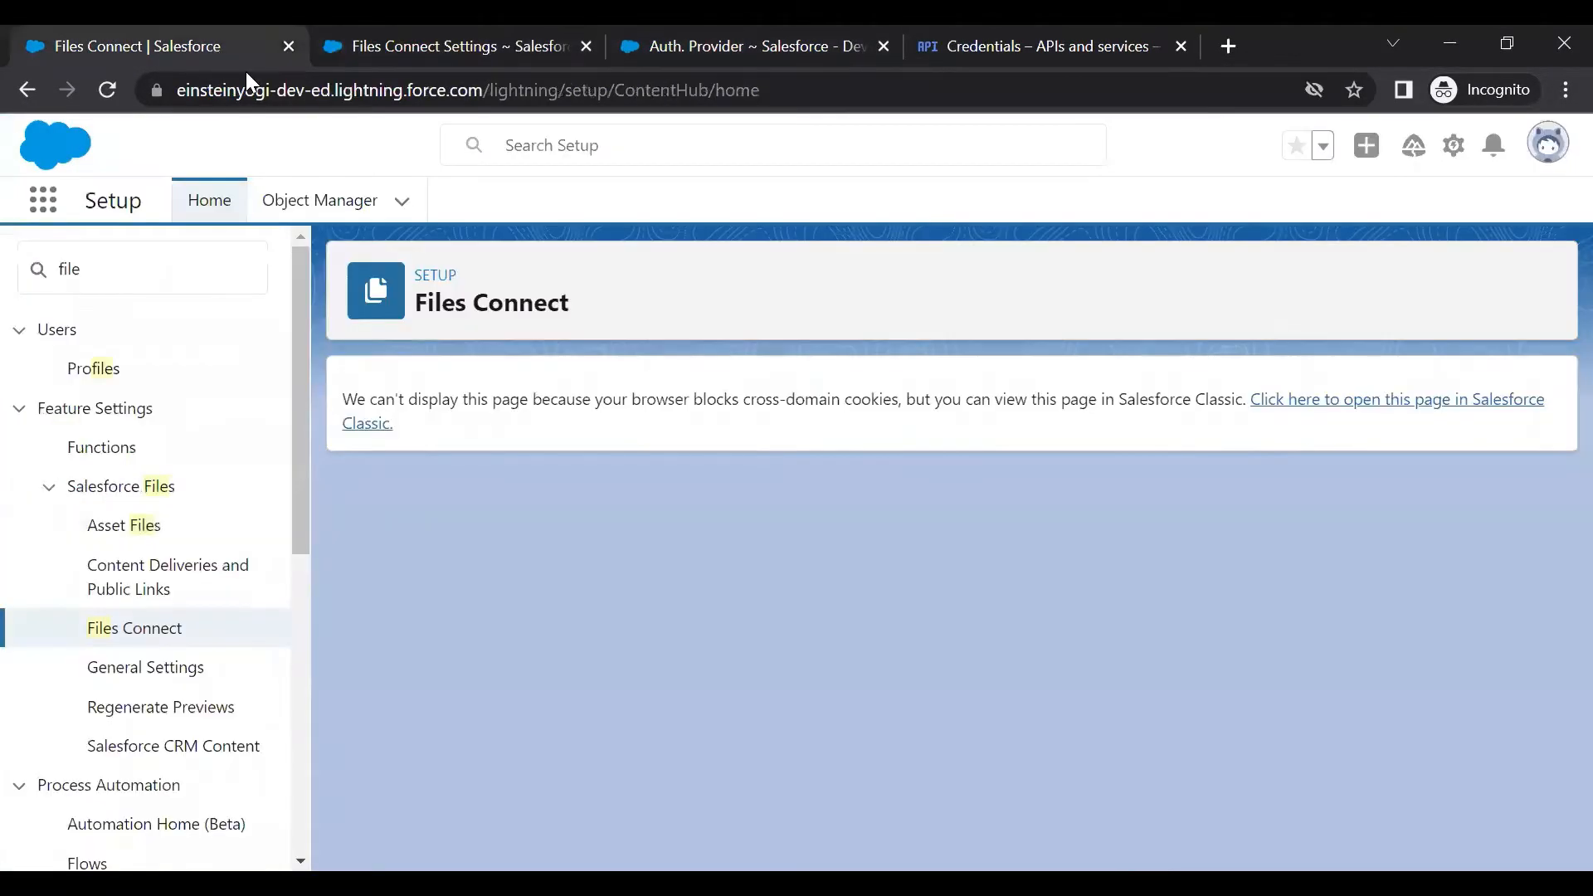
Edit the Classic Files Connect Settings: turn on external object search layout, keep Reference sharing, save
left_click(431, 47)
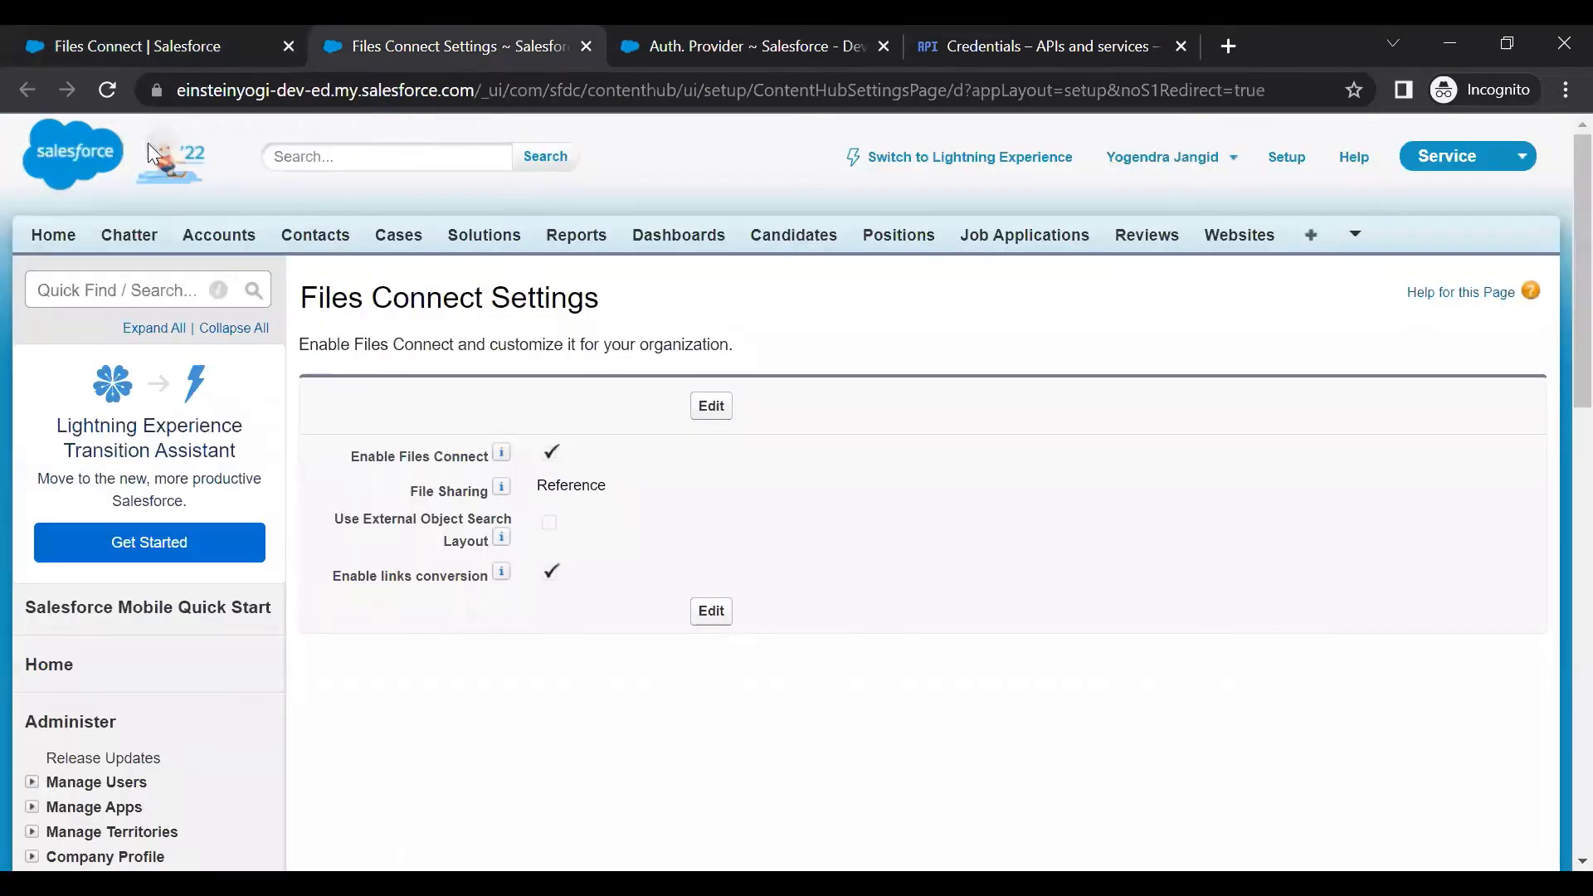
left_click(229, 51)
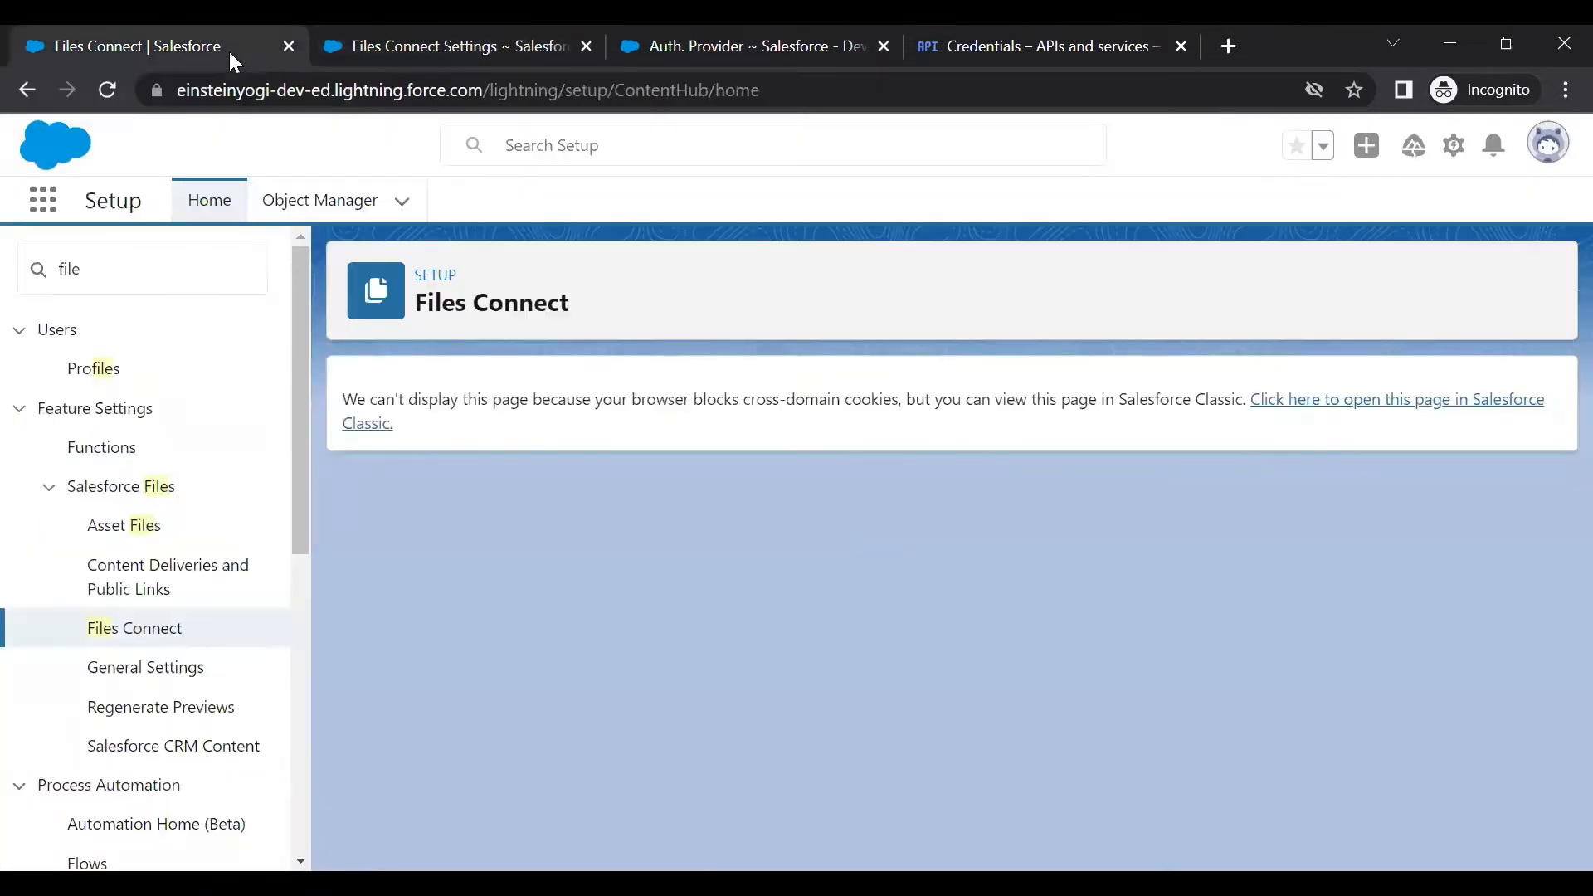
left_click(525, 33)
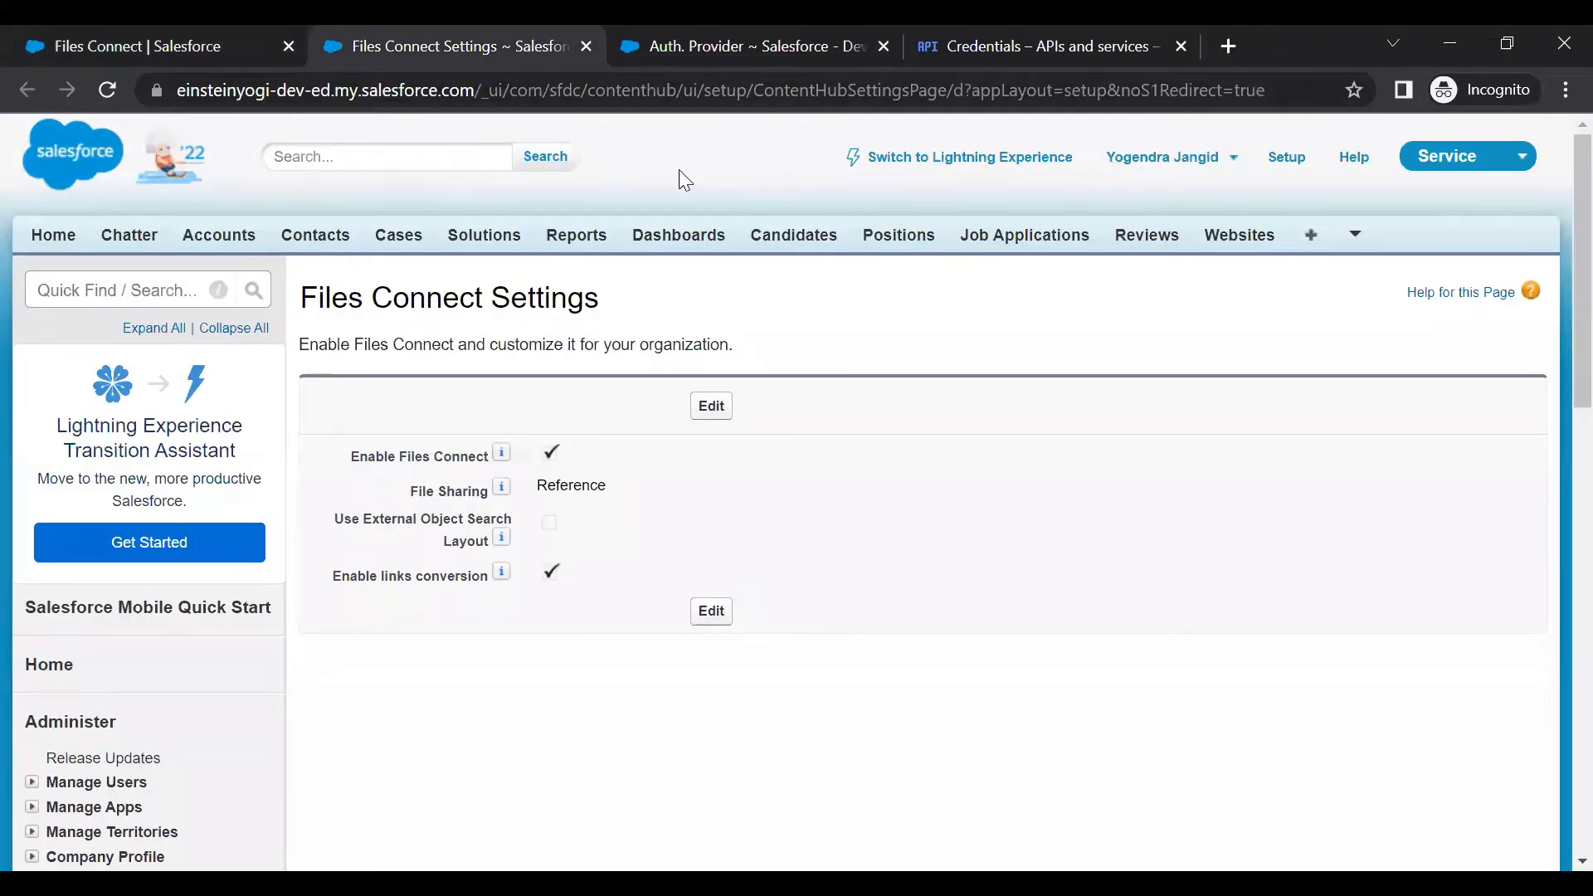
left_click(710, 410)
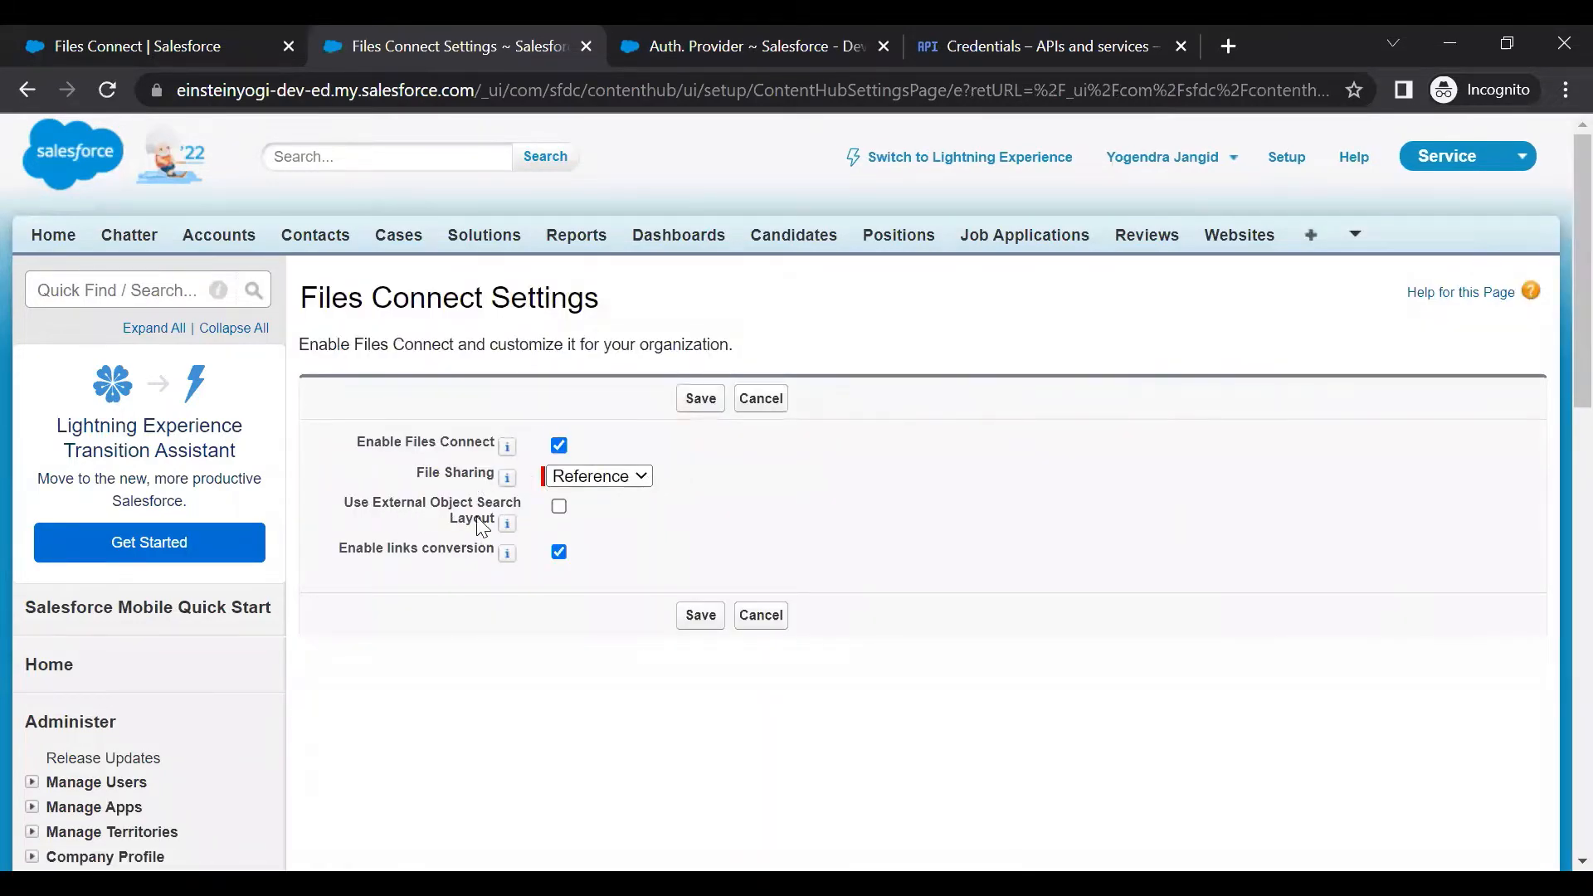
left_click(560, 508)
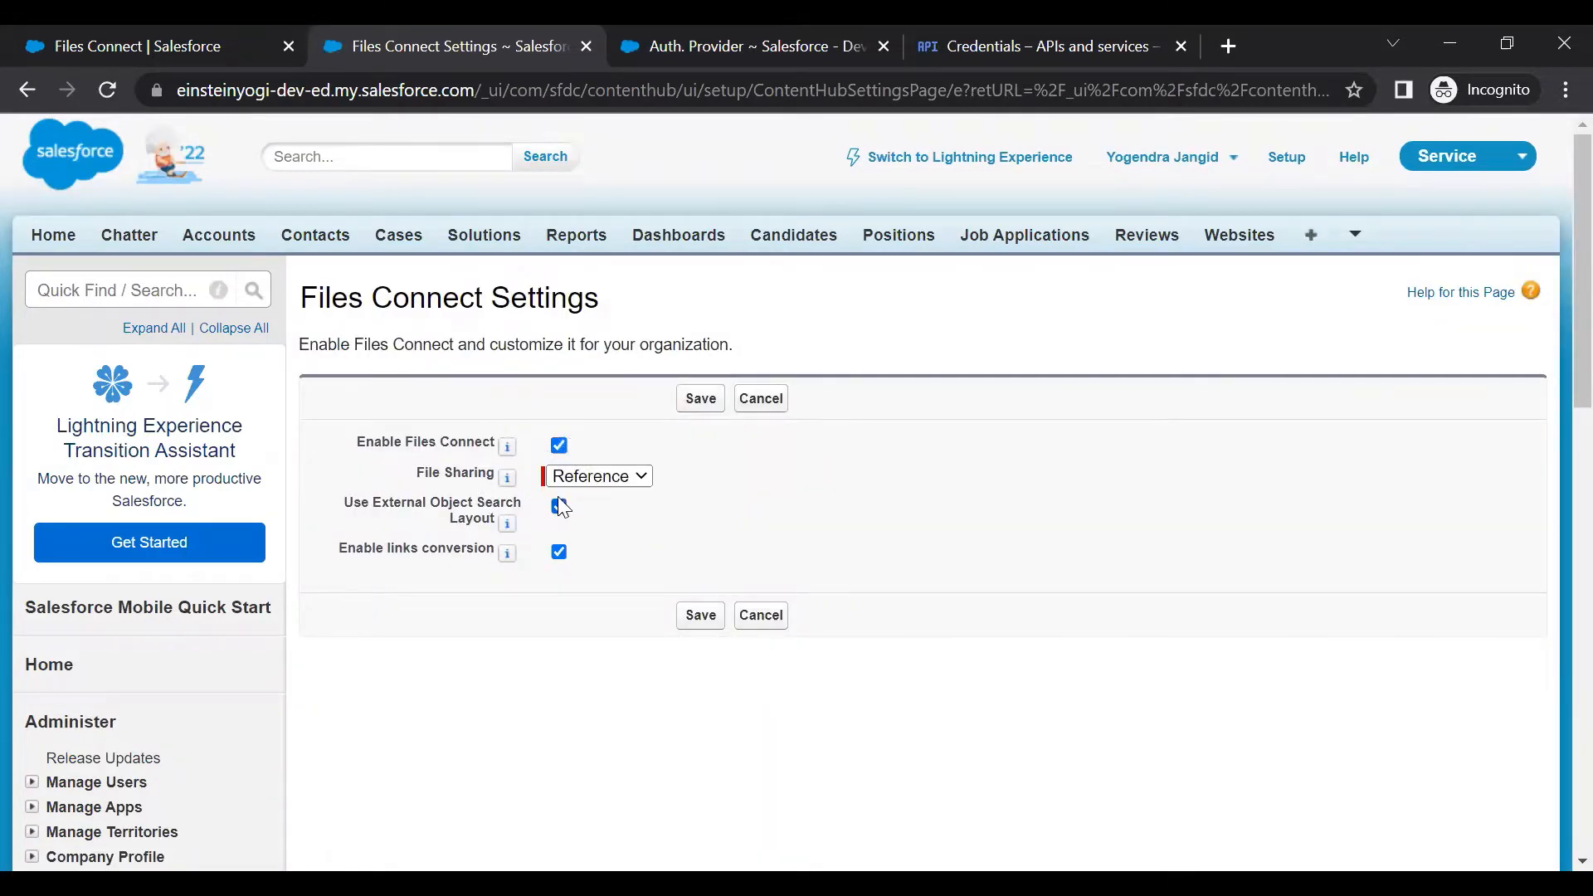
left_click(602, 486)
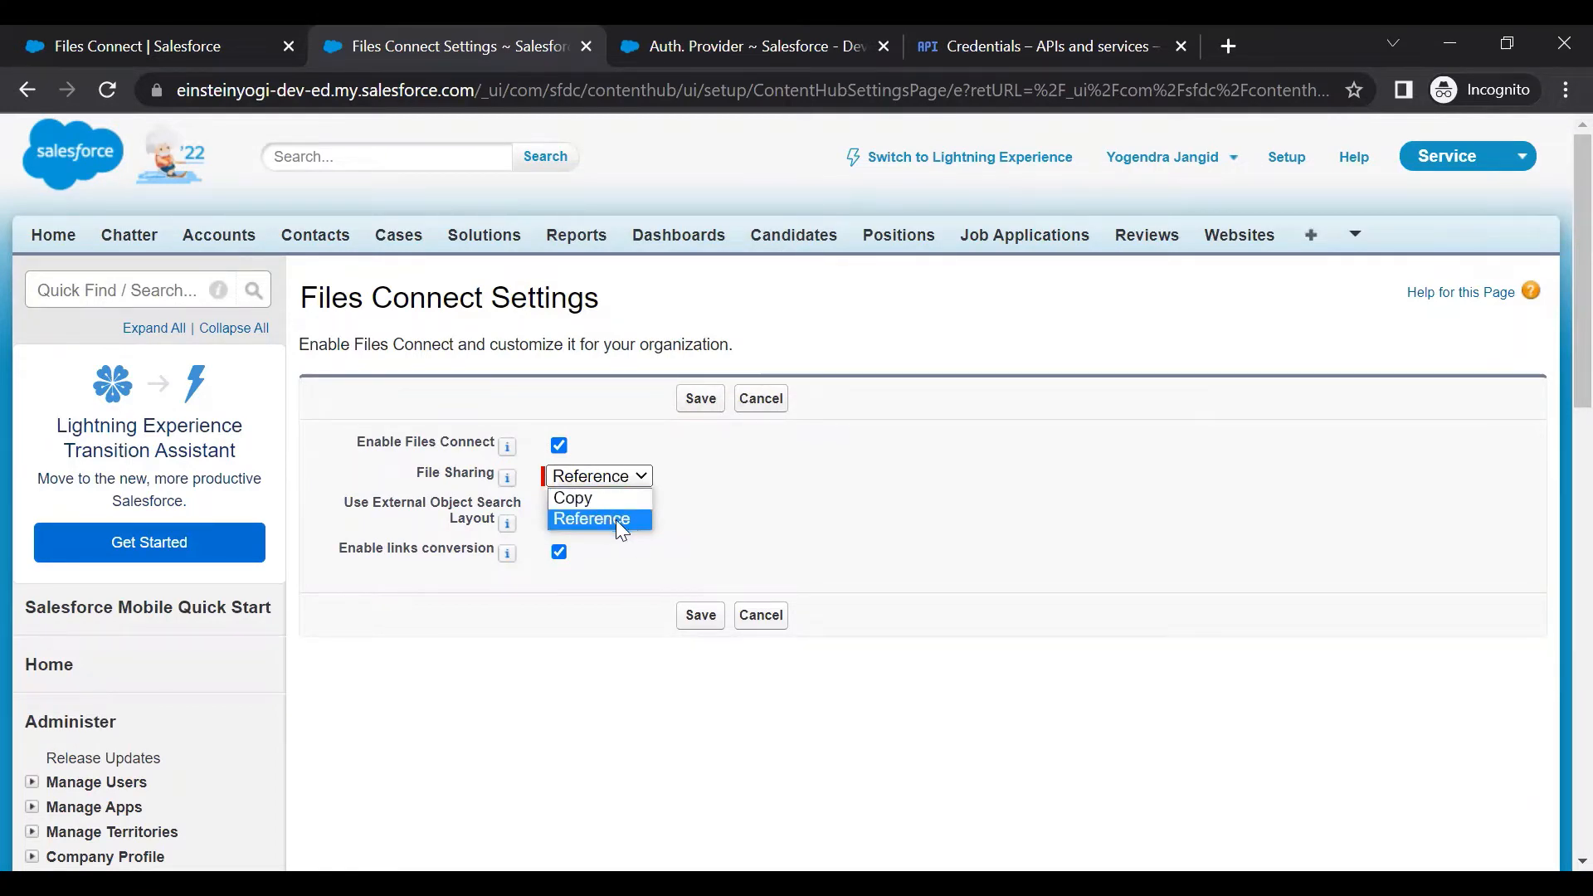
left_click(719, 531)
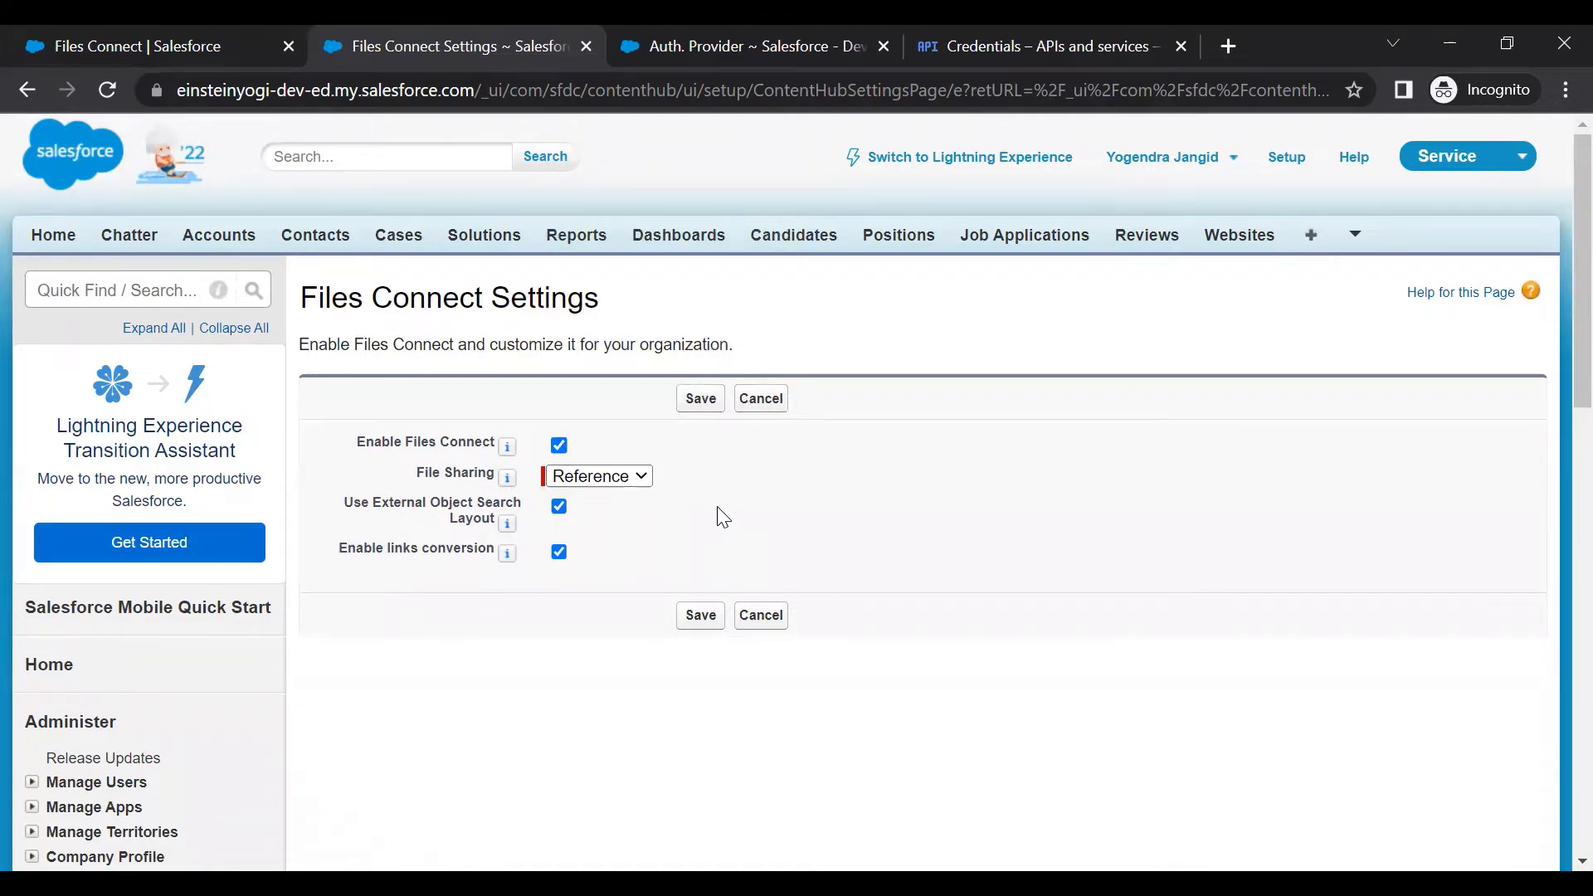
left_click(643, 479)
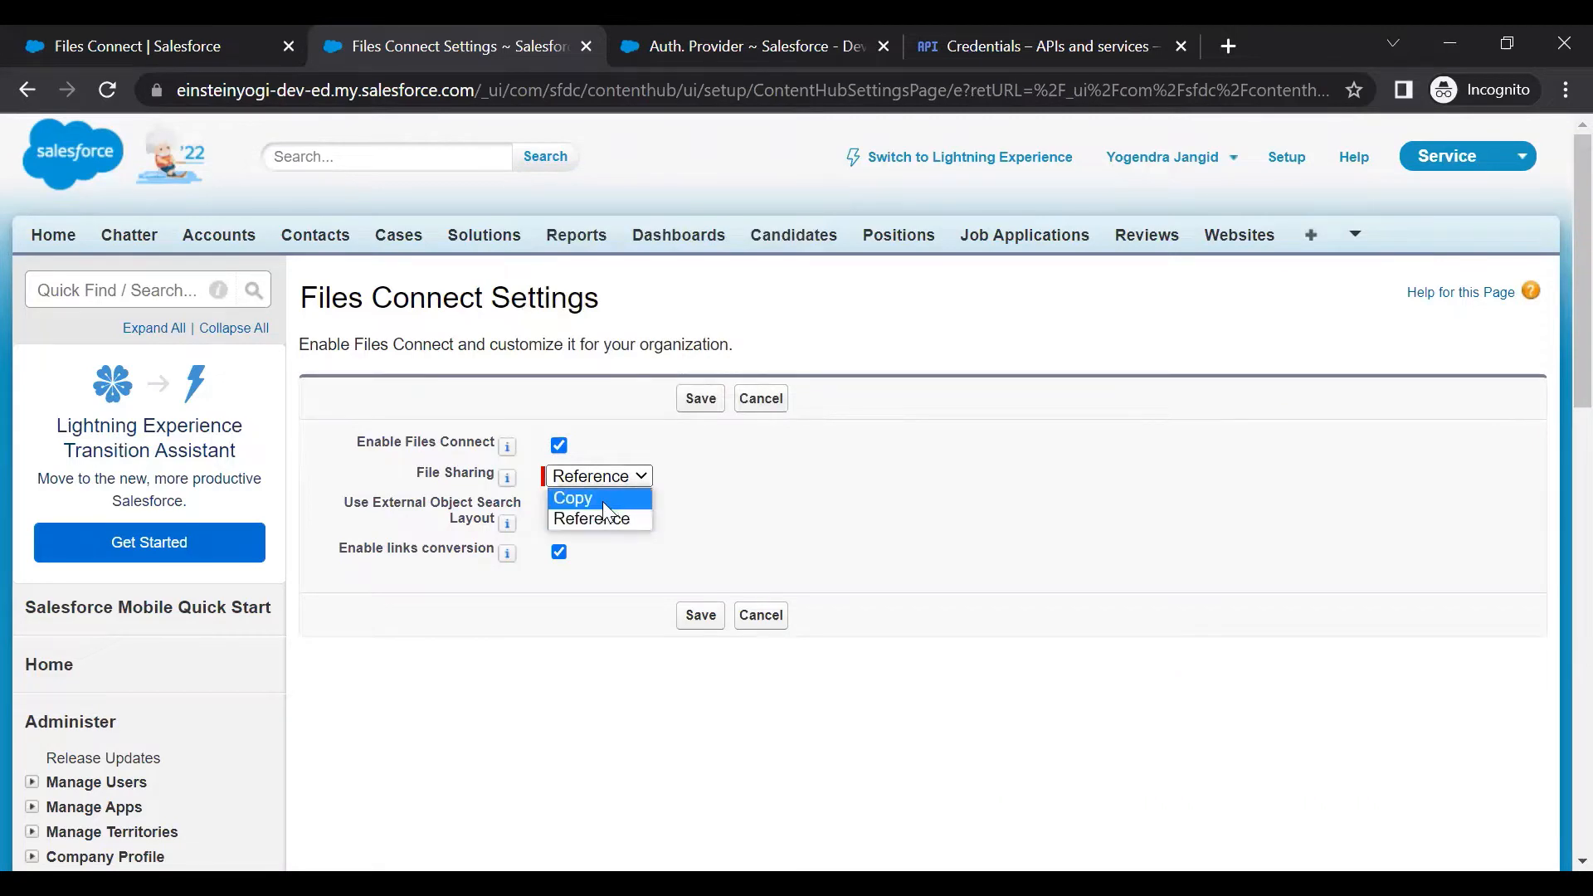
left_click(702, 513)
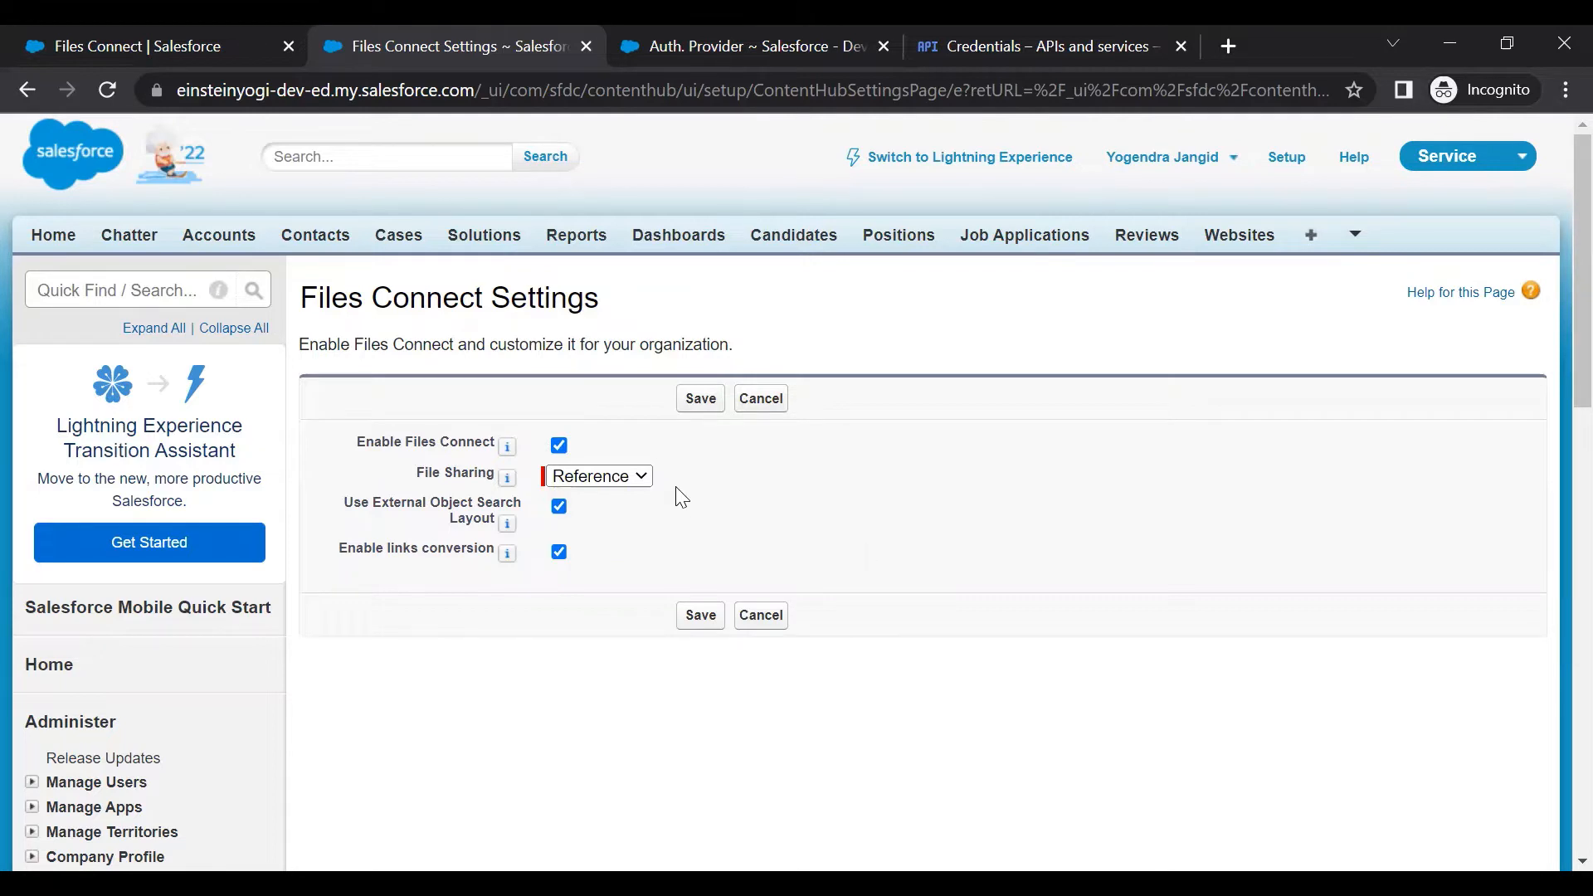
left_click(697, 402)
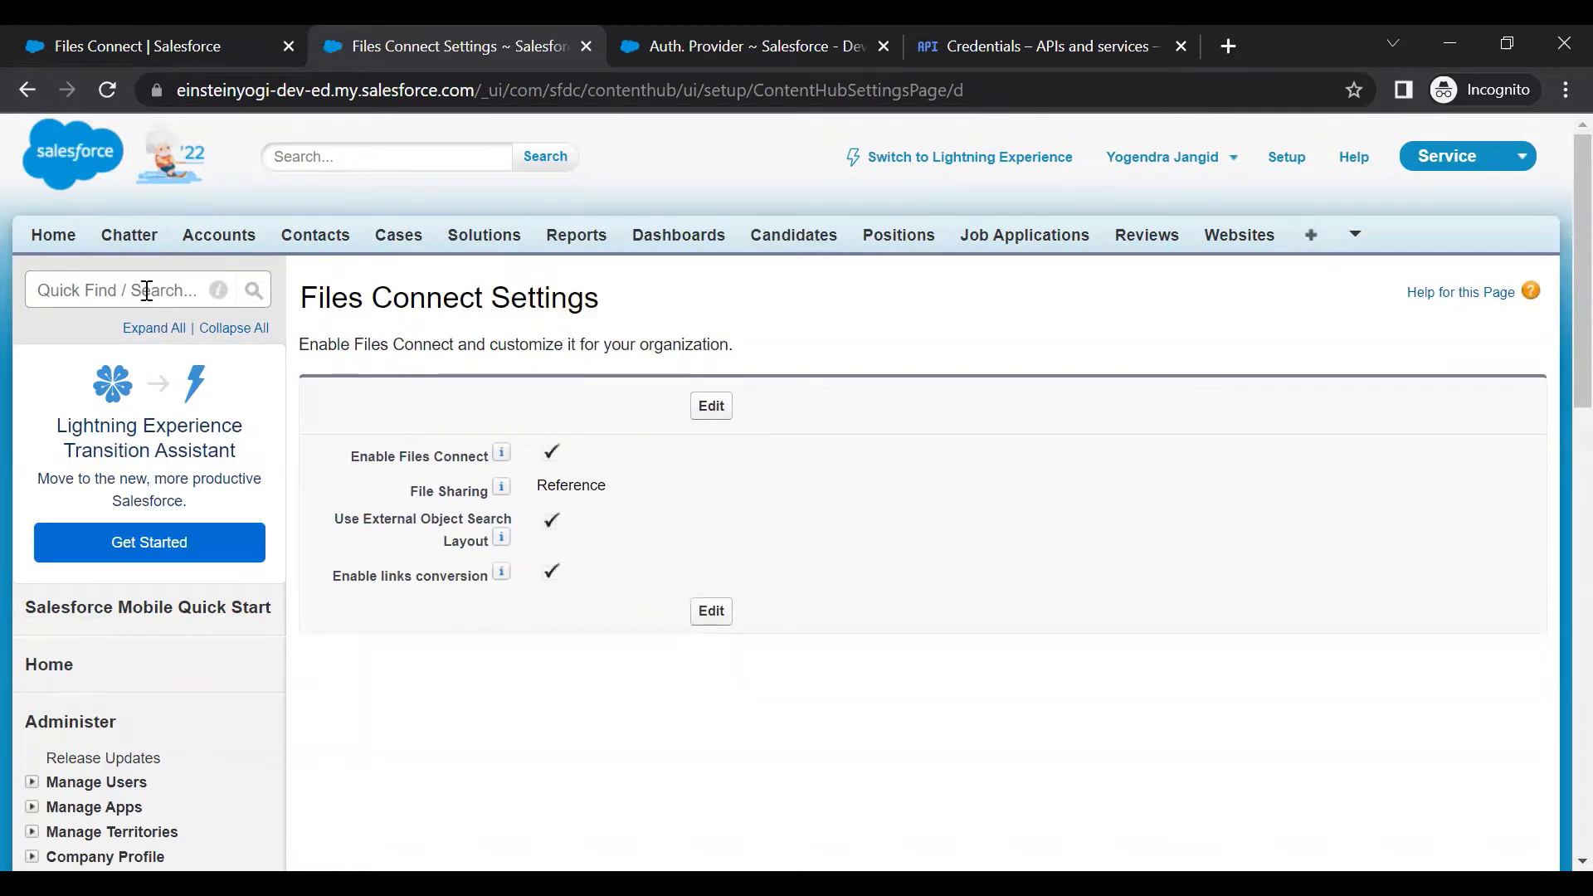
Open Permission Sets in a new tab via Quick Find 'permi'
left_click(710, 46)
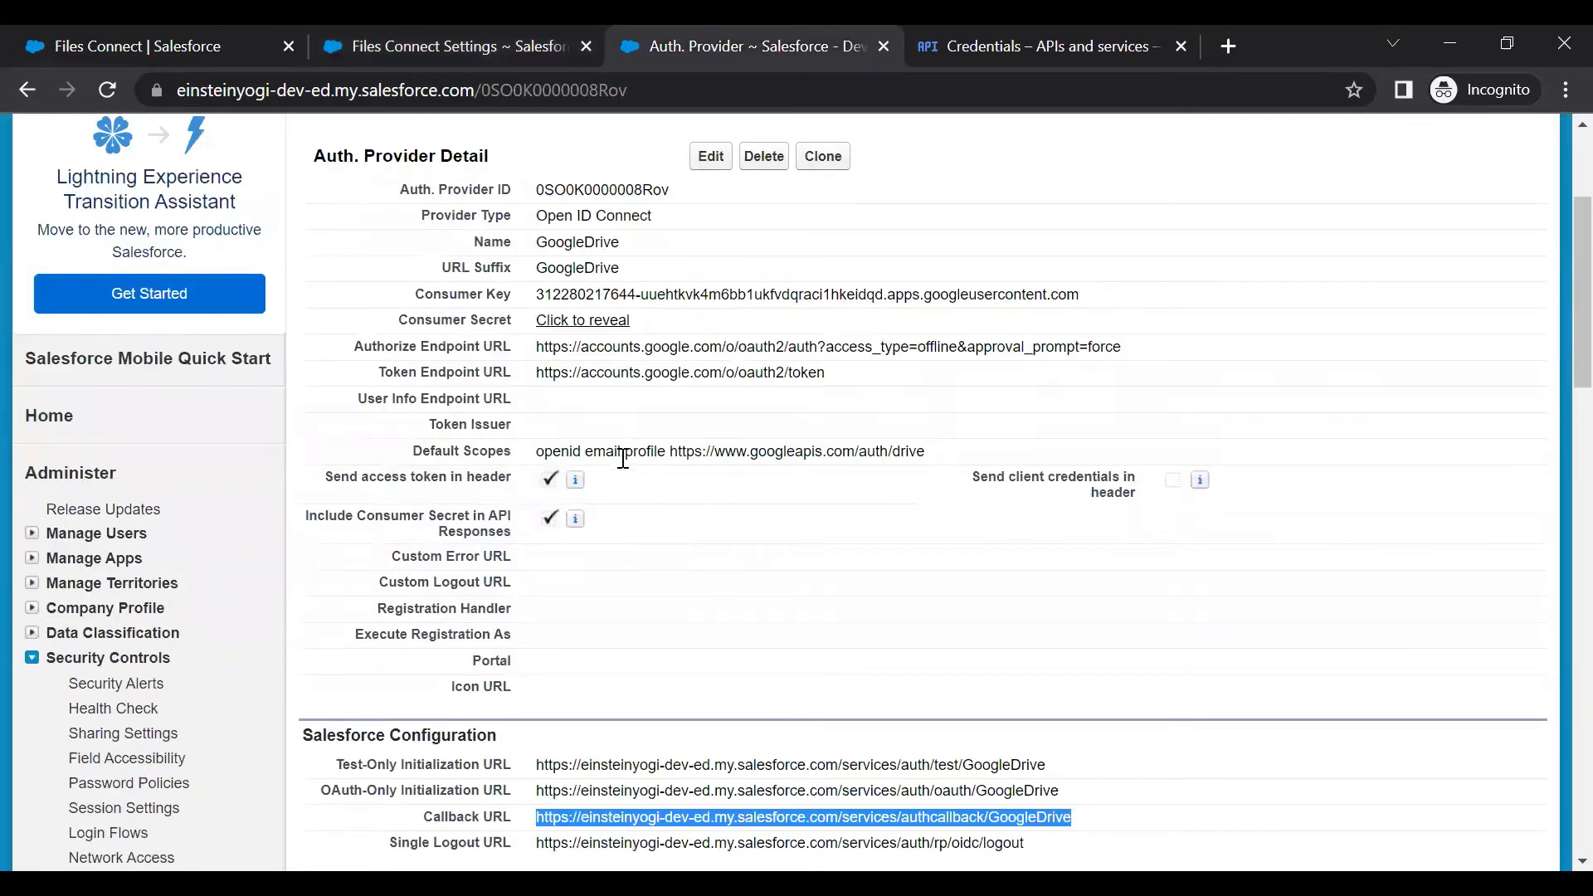
scroll(655, 501, "down", 4)
scroll(657, 501, "up", 7)
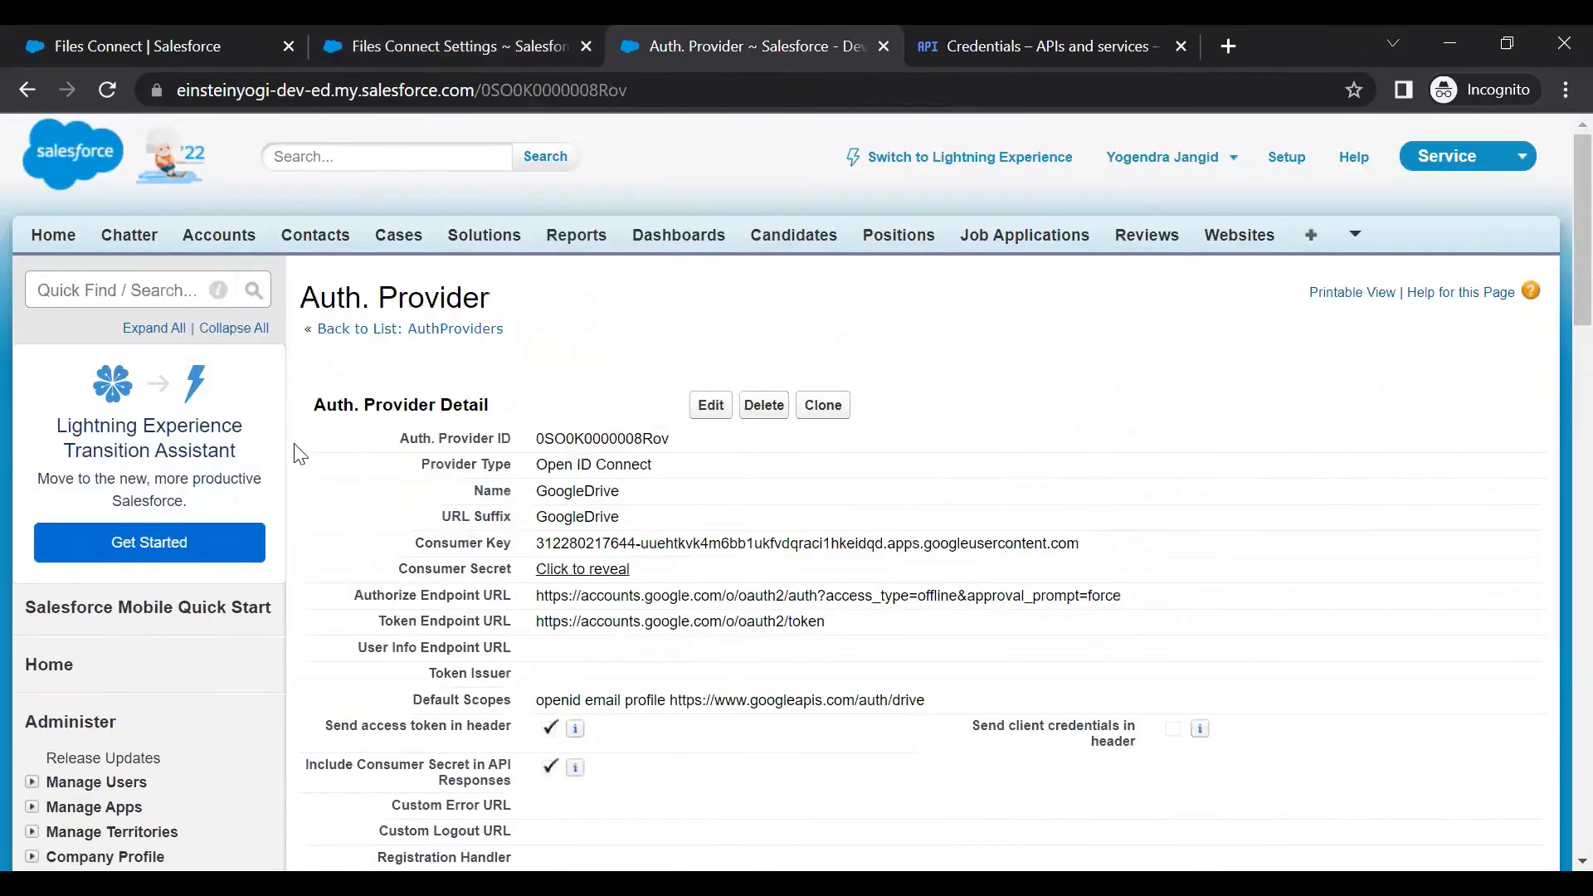
left_click(90, 290)
type("permi")
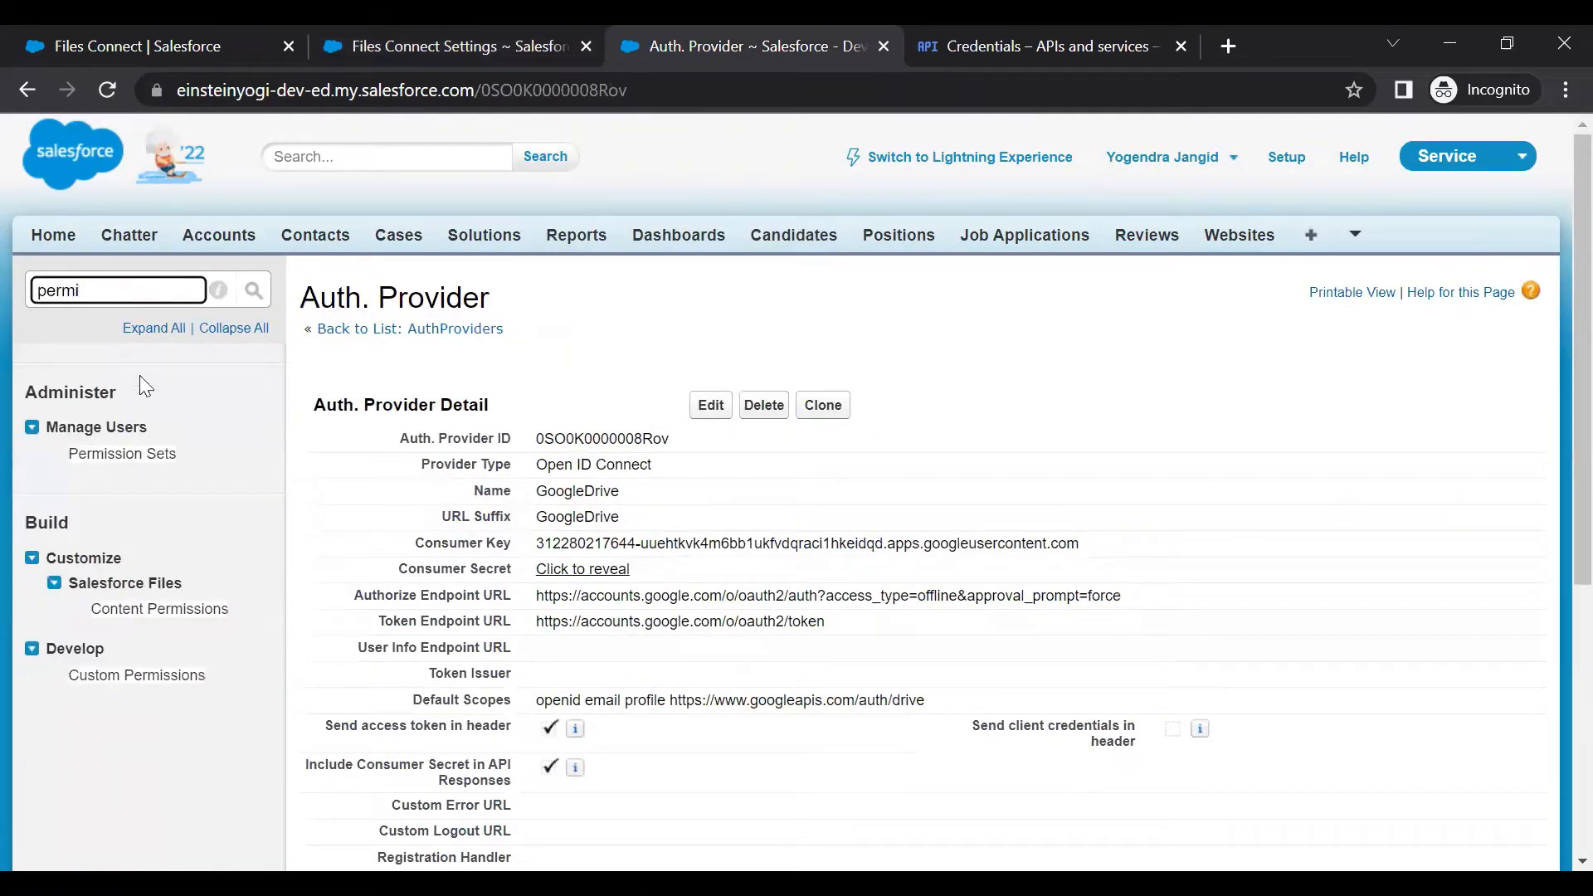
right_click(126, 454)
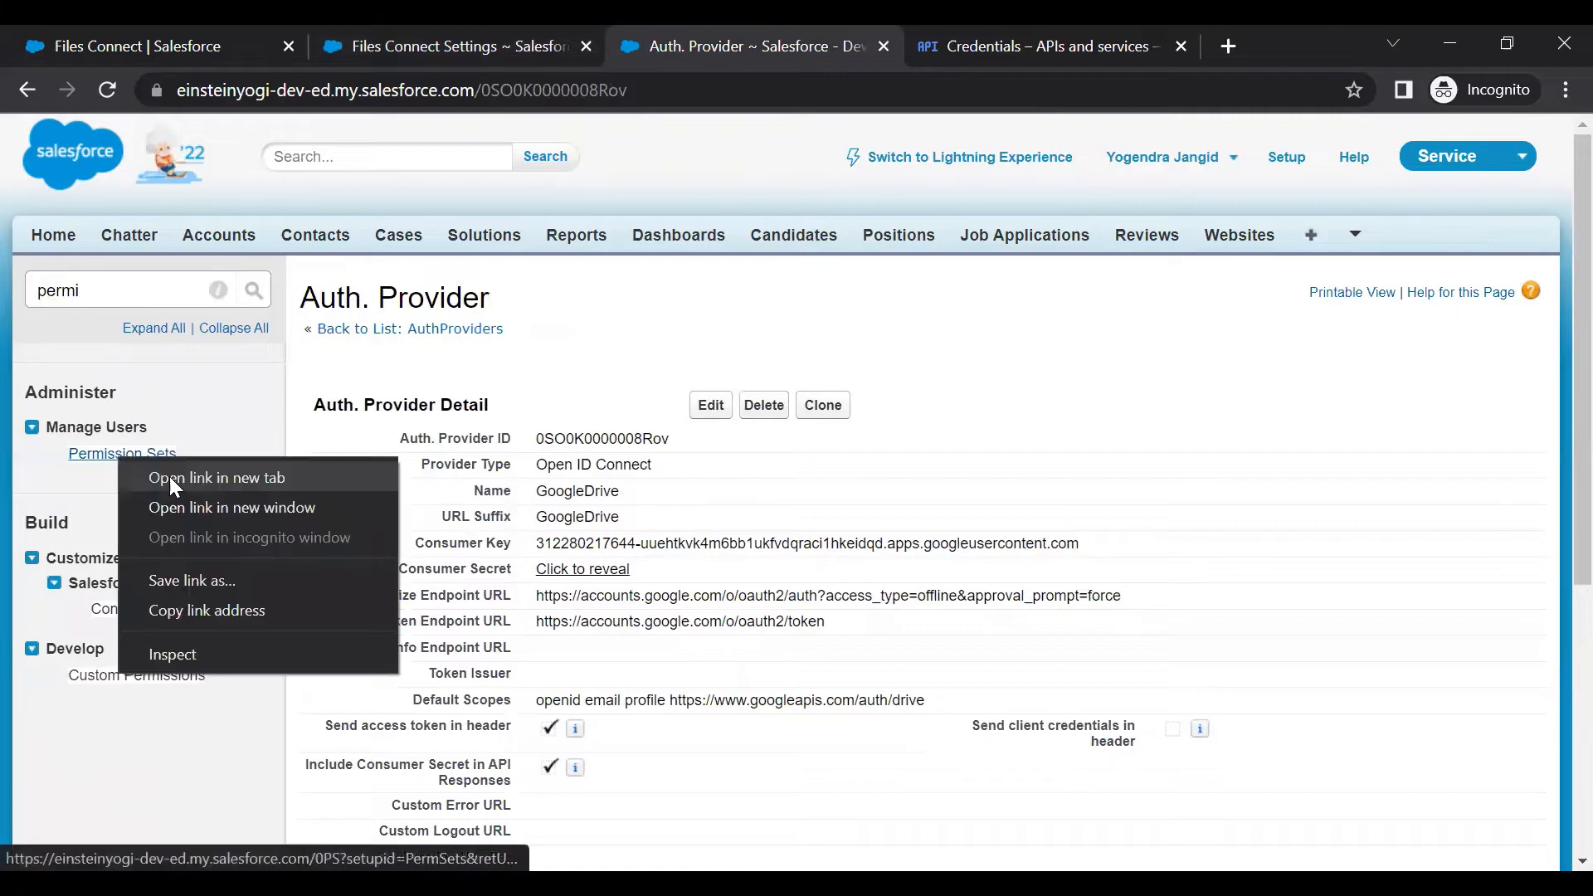
left_click(169, 477)
left_click(799, 48)
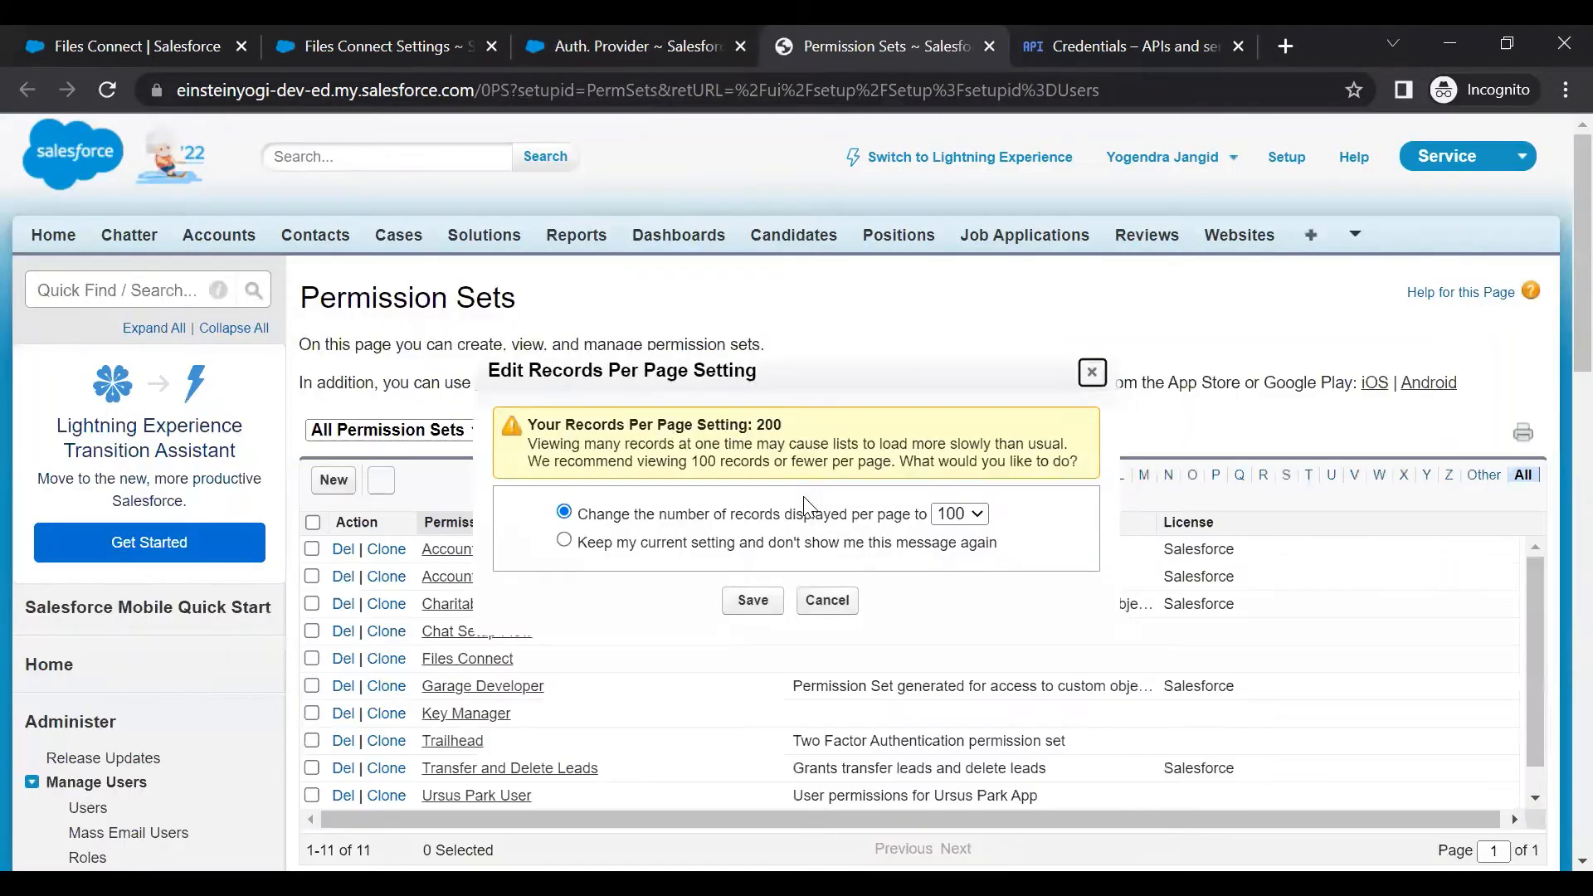
Open the Files Connect permission set and locate its Files Connect Cloud permission
left_click(827, 601)
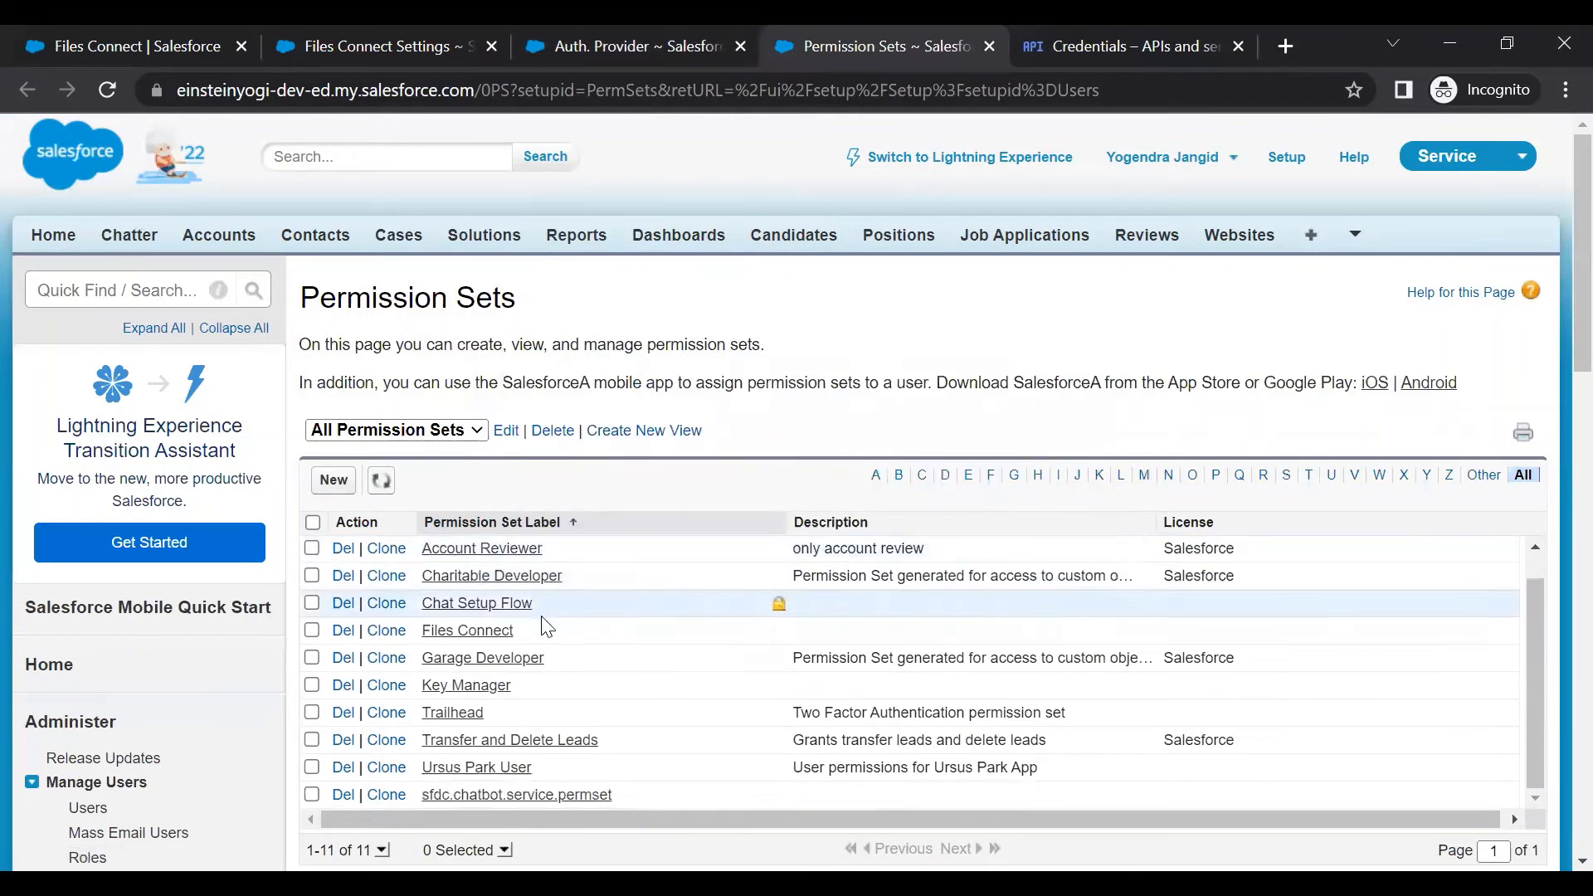
left_click(459, 640)
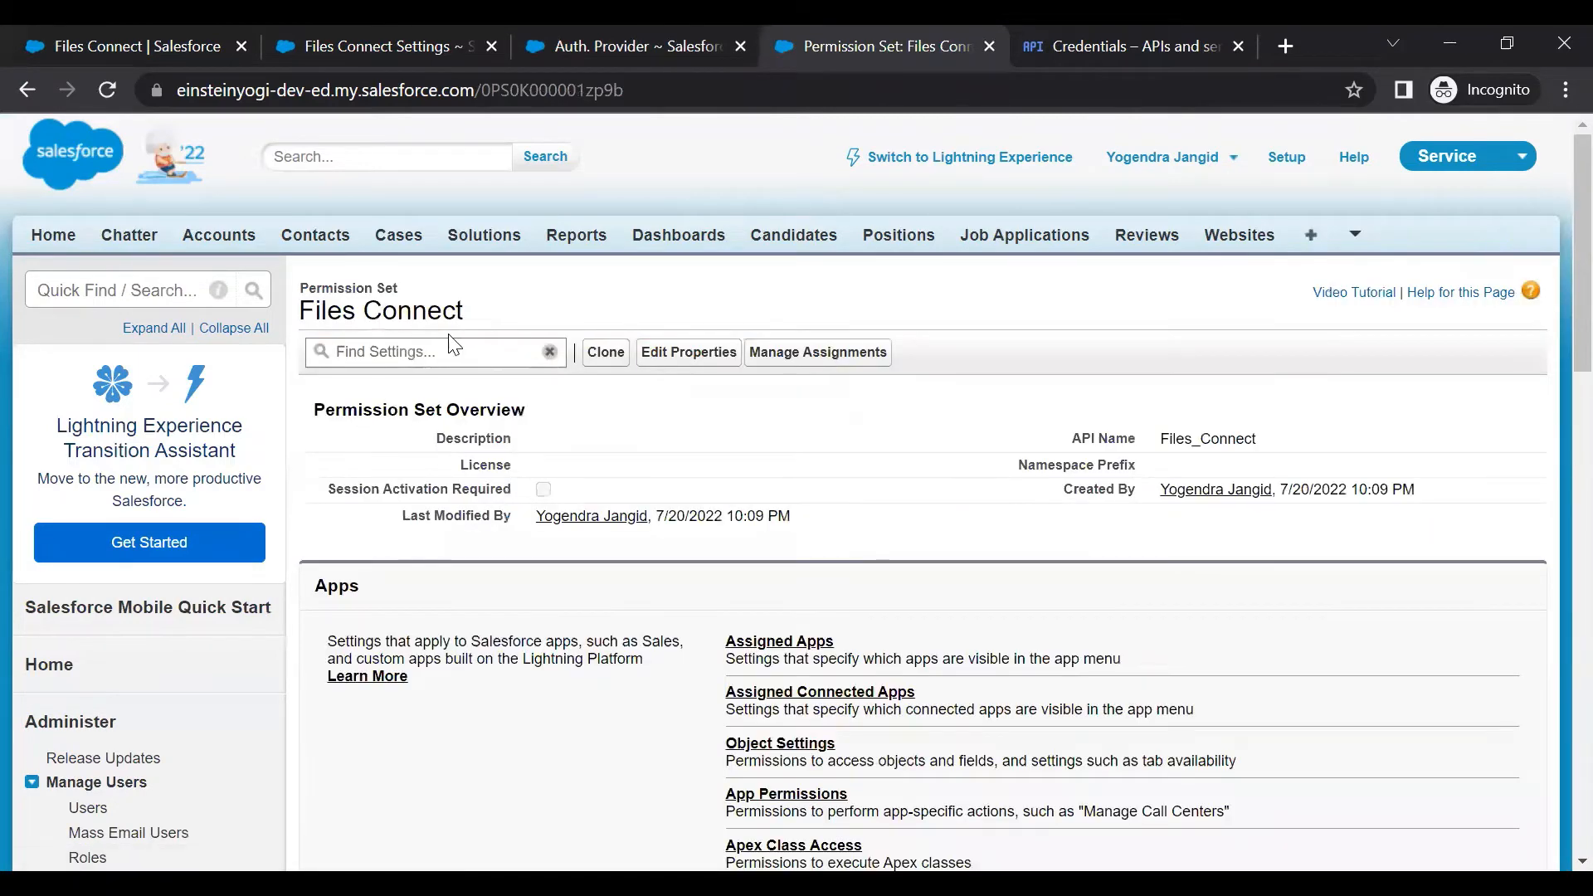
scroll(694, 555, "down", 2)
scroll(592, 453, "up", 2)
left_click(435, 351)
type("file")
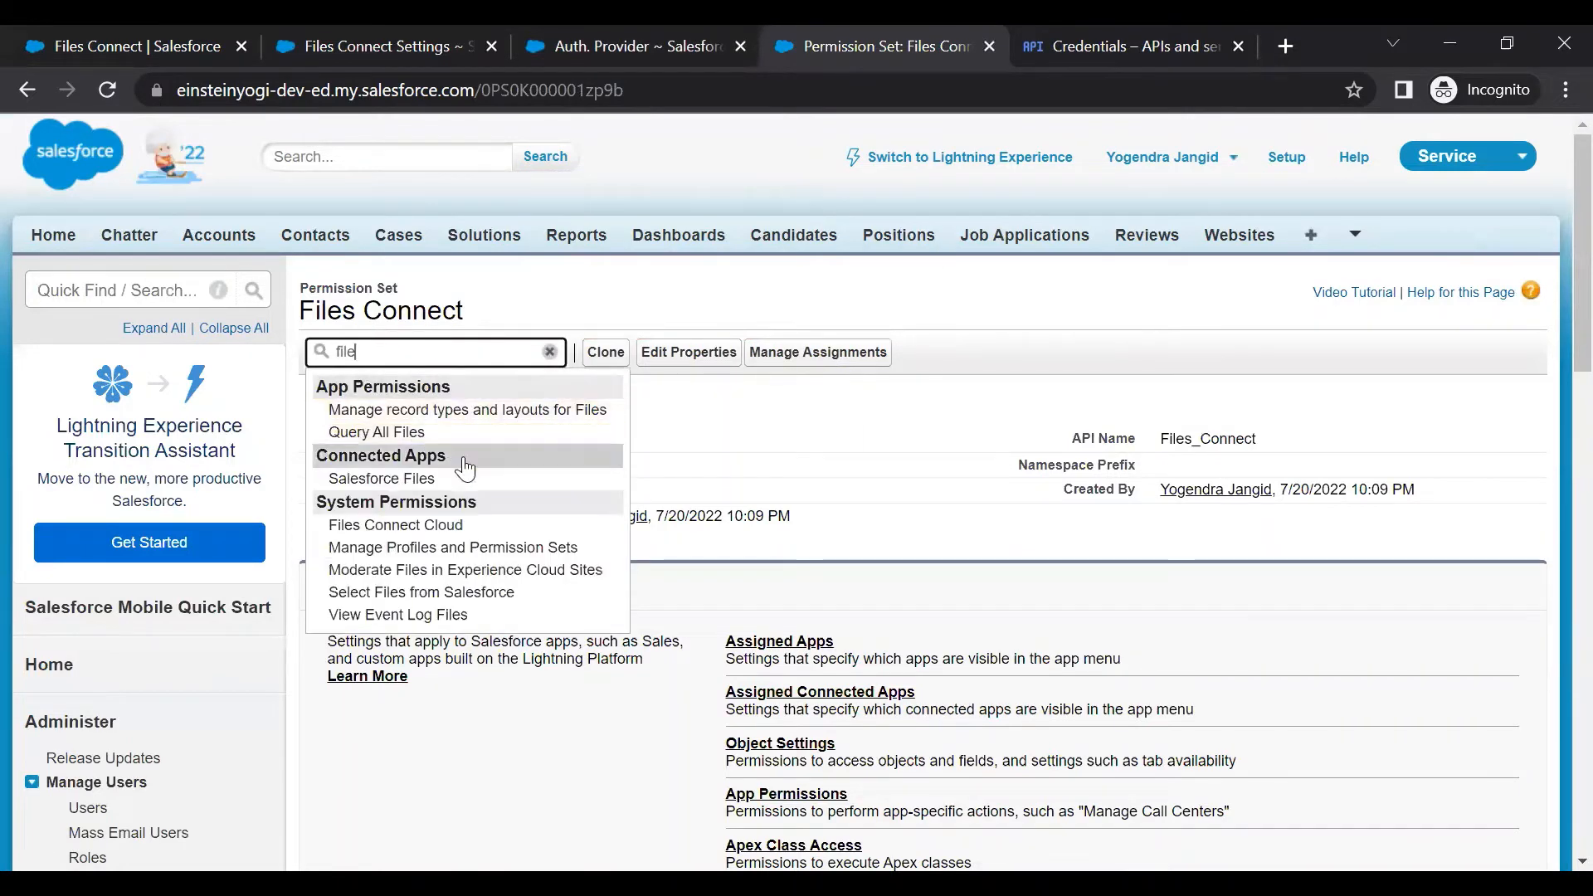
left_click(394, 526)
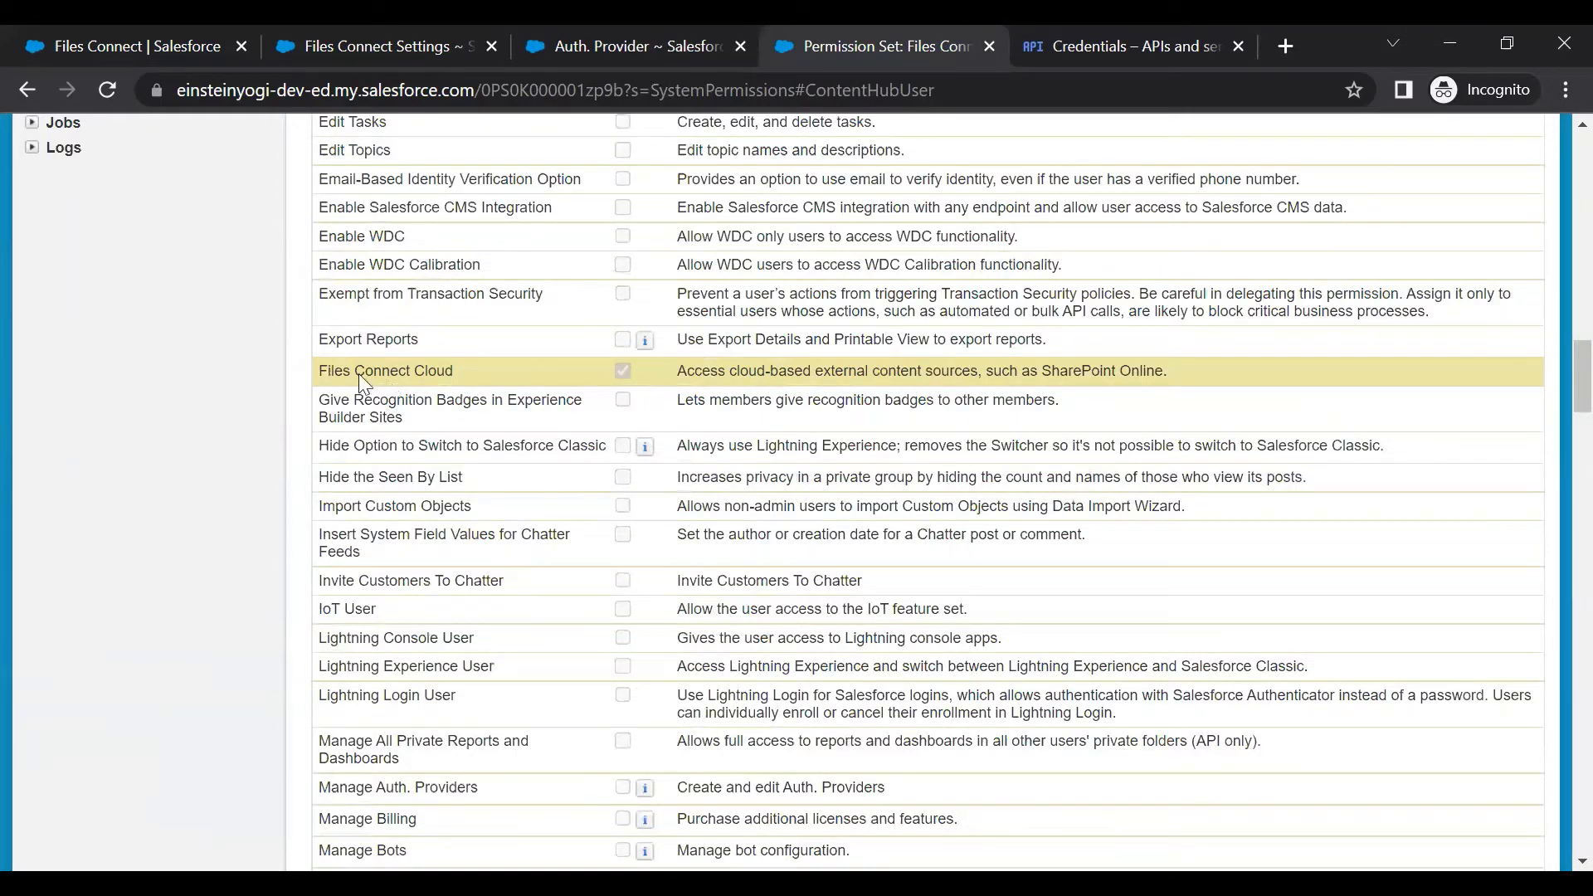
scroll(444, 378, "up", 5)
scroll(448, 382, "up", 15)
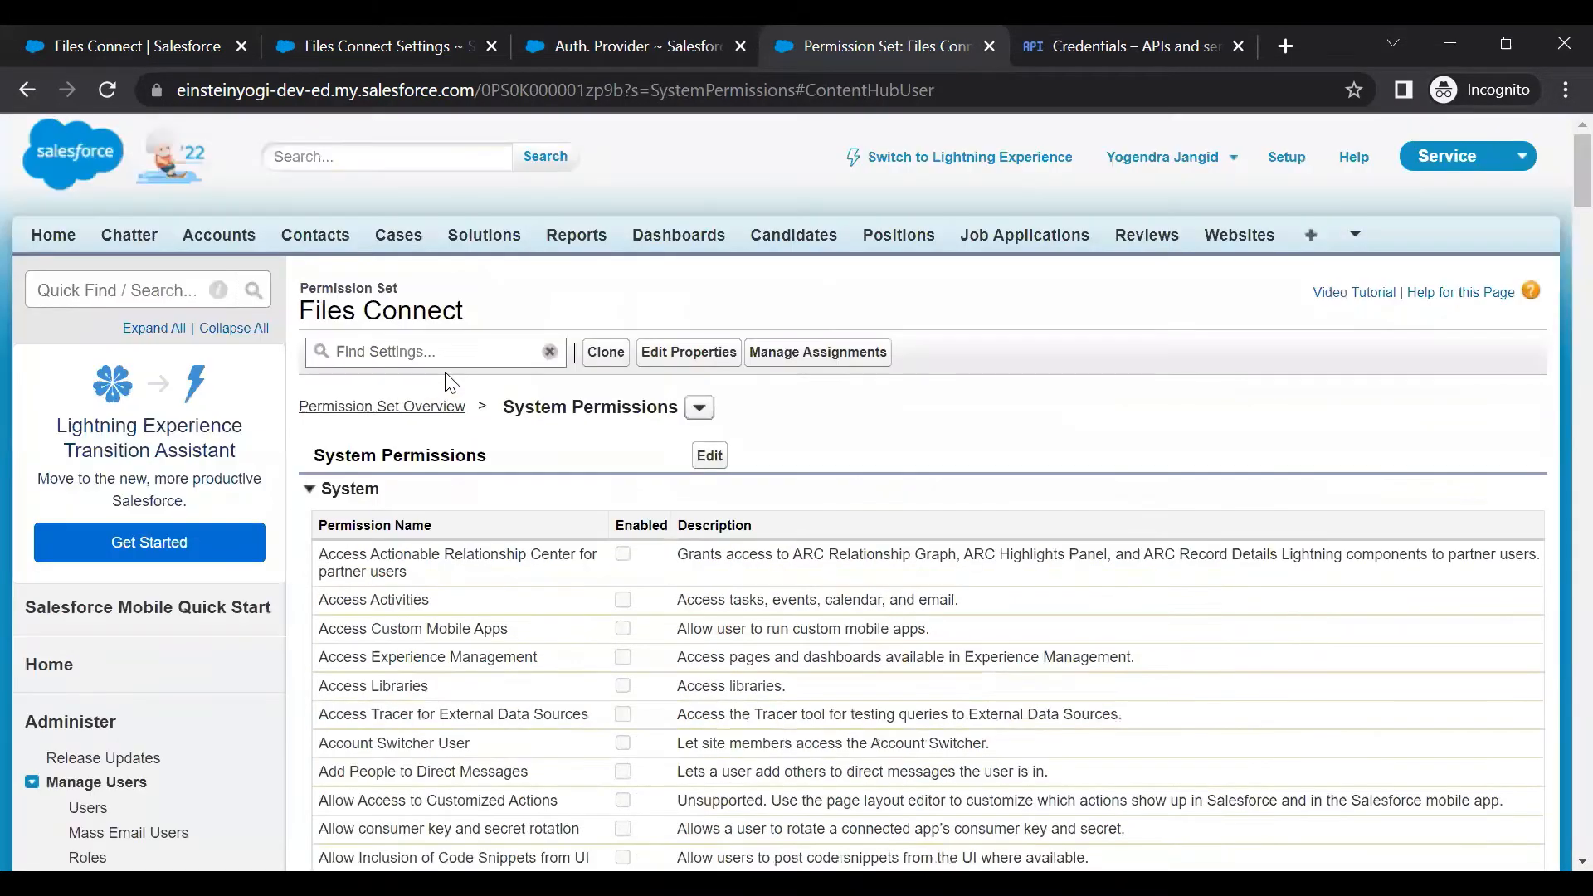
Review the users assigned to the permission set without adding anyone
left_click(825, 352)
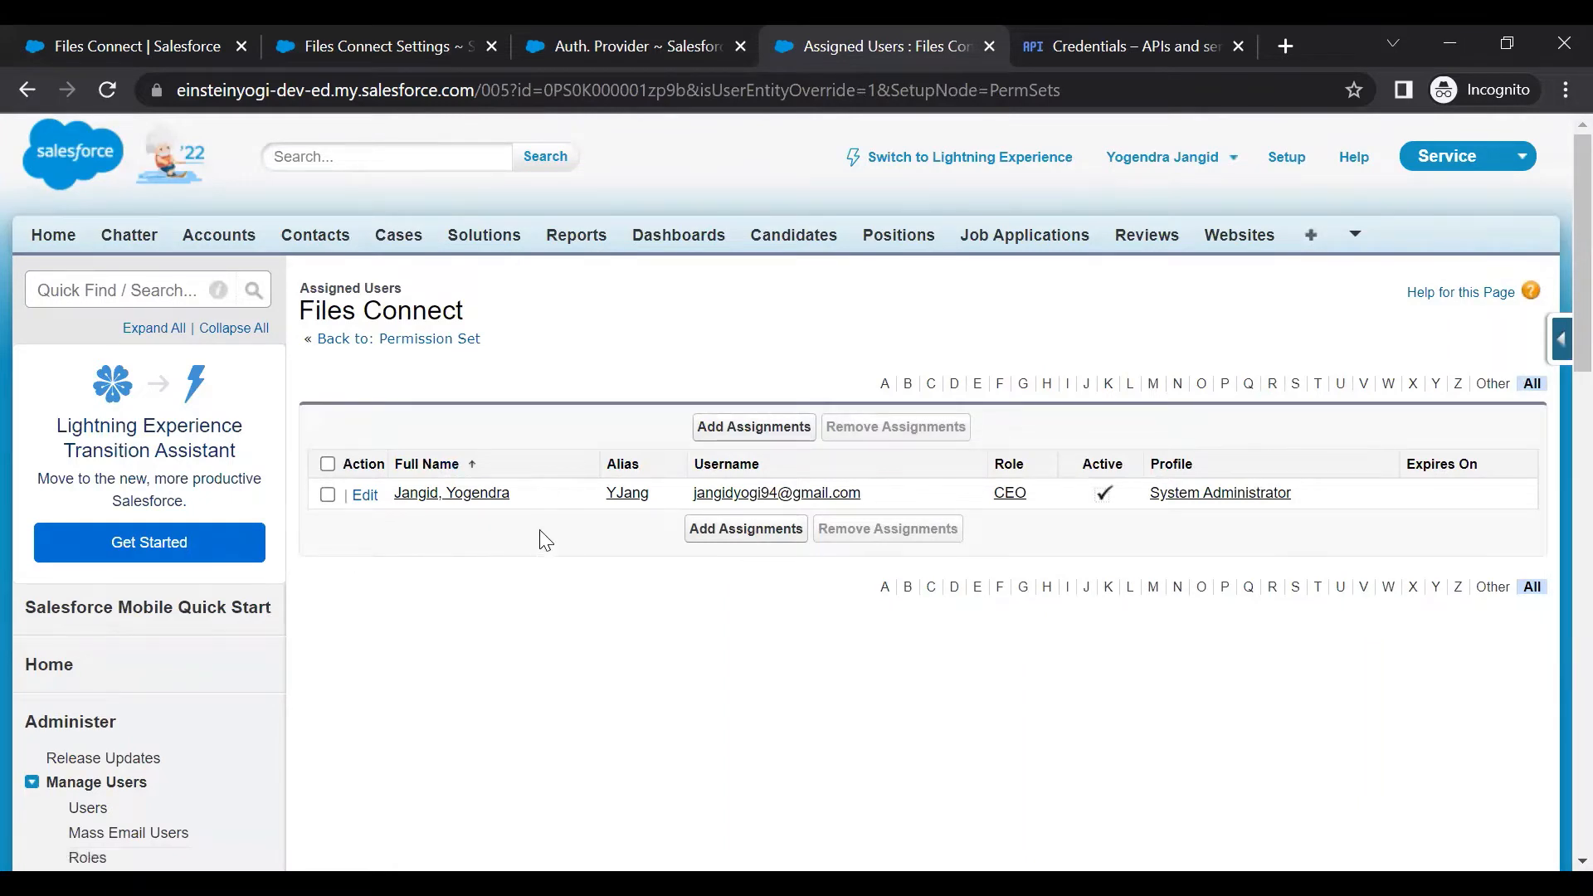
left_click(731, 429)
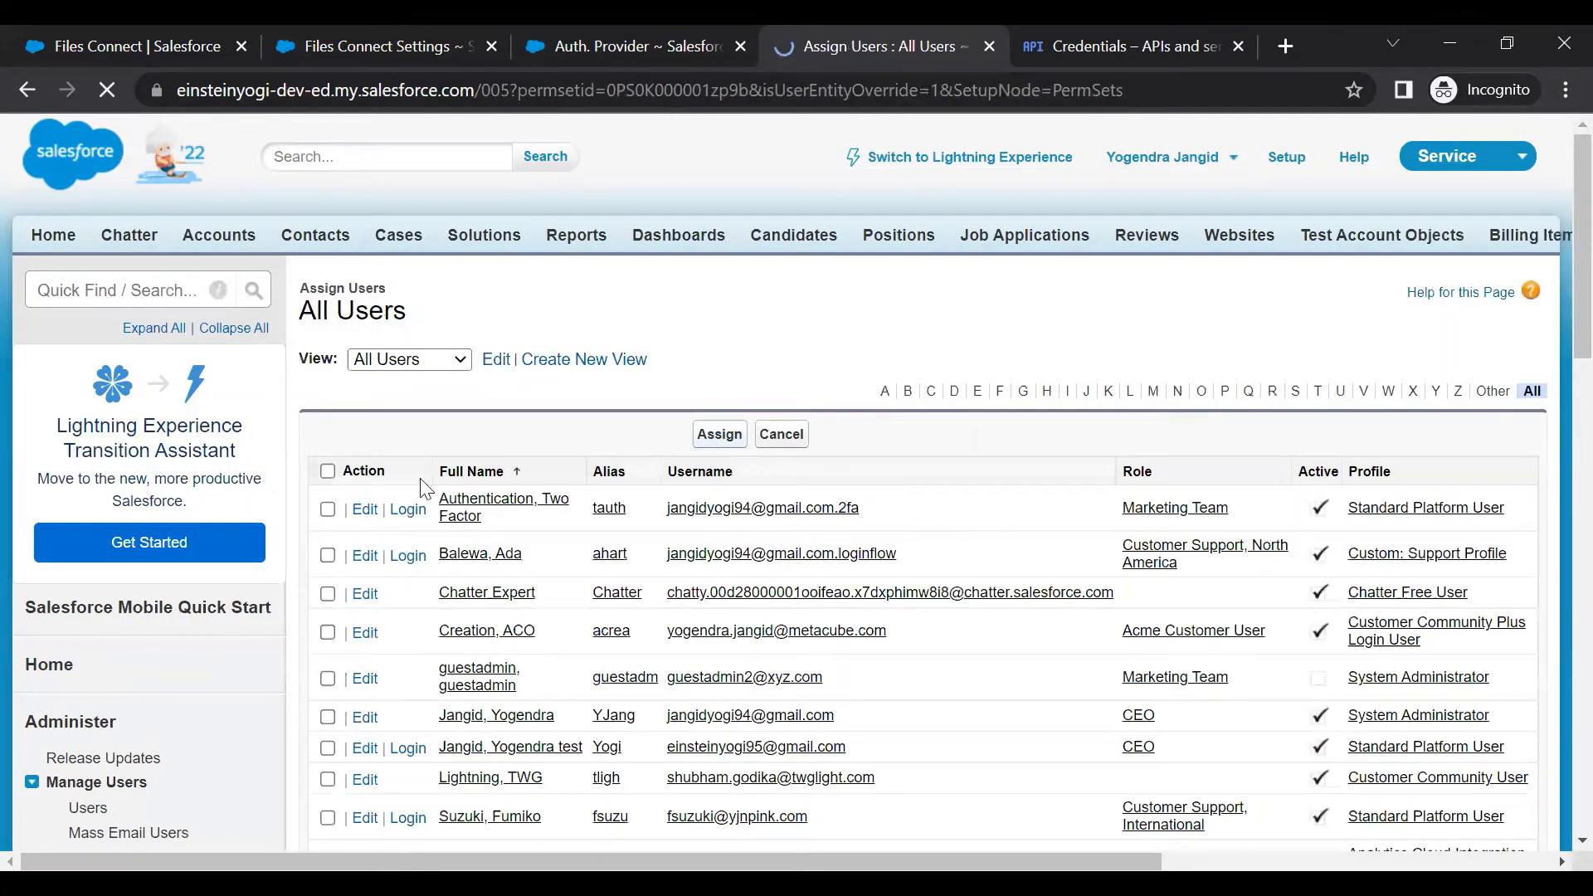
scroll(420, 491, "down", 3)
scroll(795, 440, "up", 3)
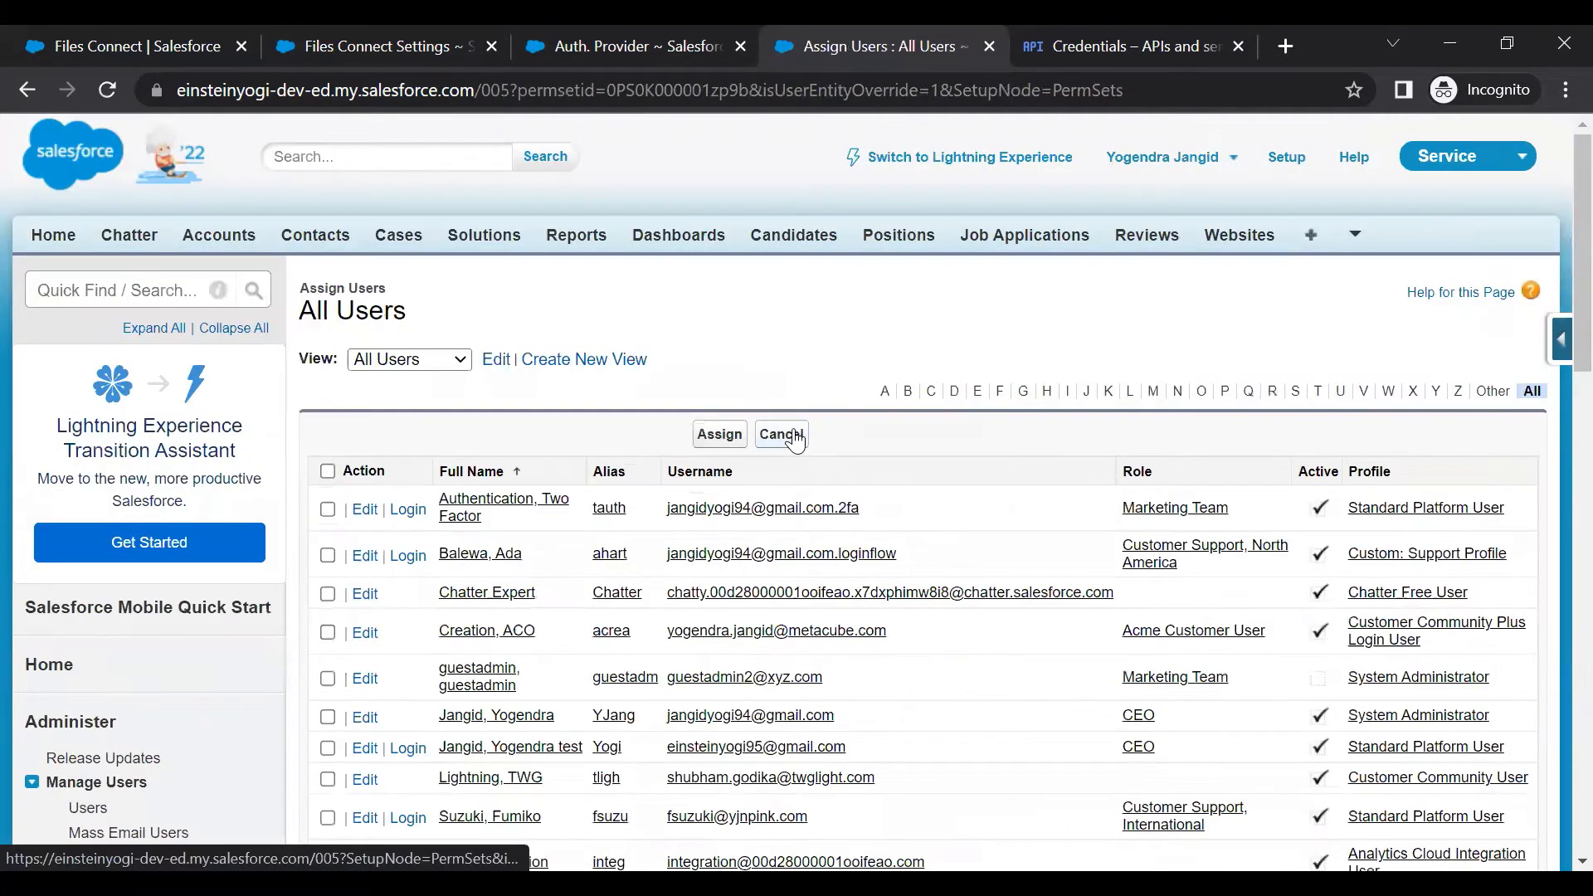
left_click(782, 434)
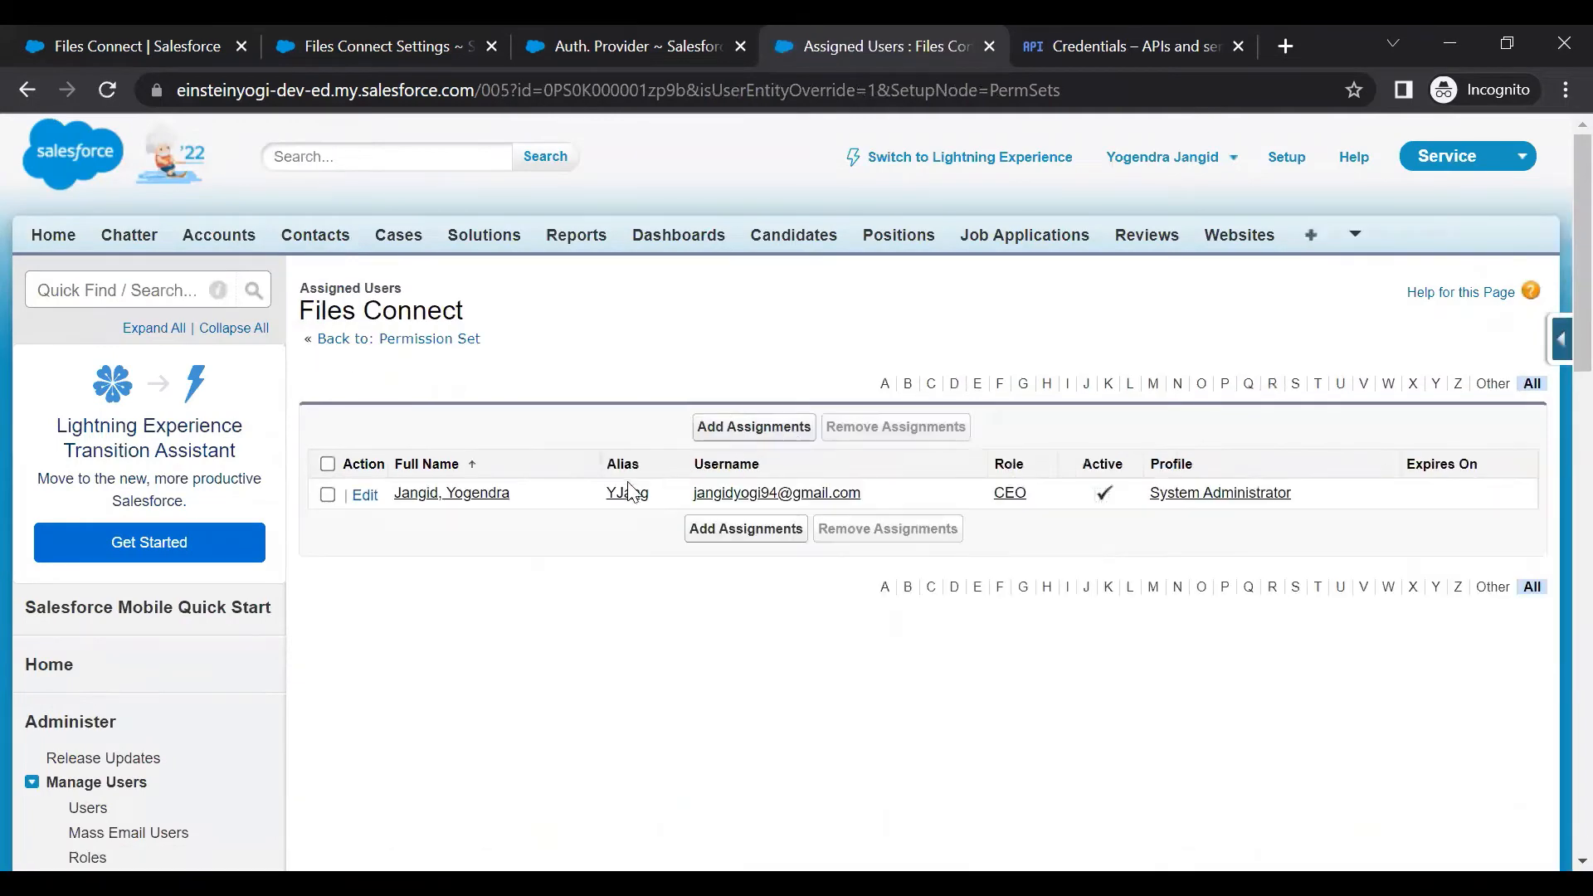
Start a new external data source via Quick Find 'exte' with type Files Connect: Google Drive
left_click(152, 288)
mouse_move(226, 292)
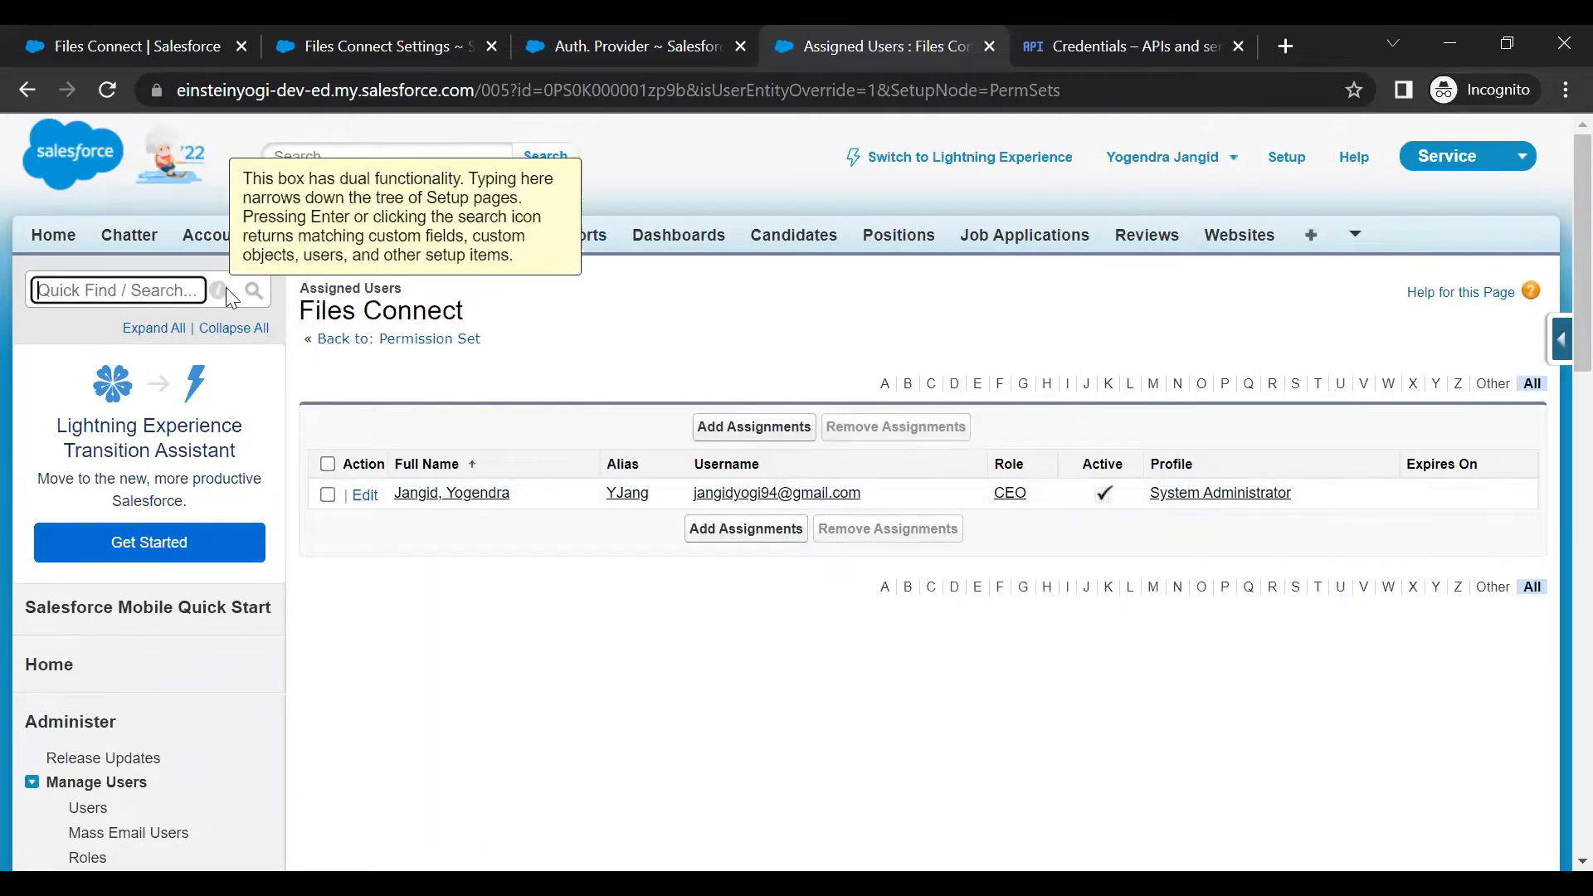
type("exte")
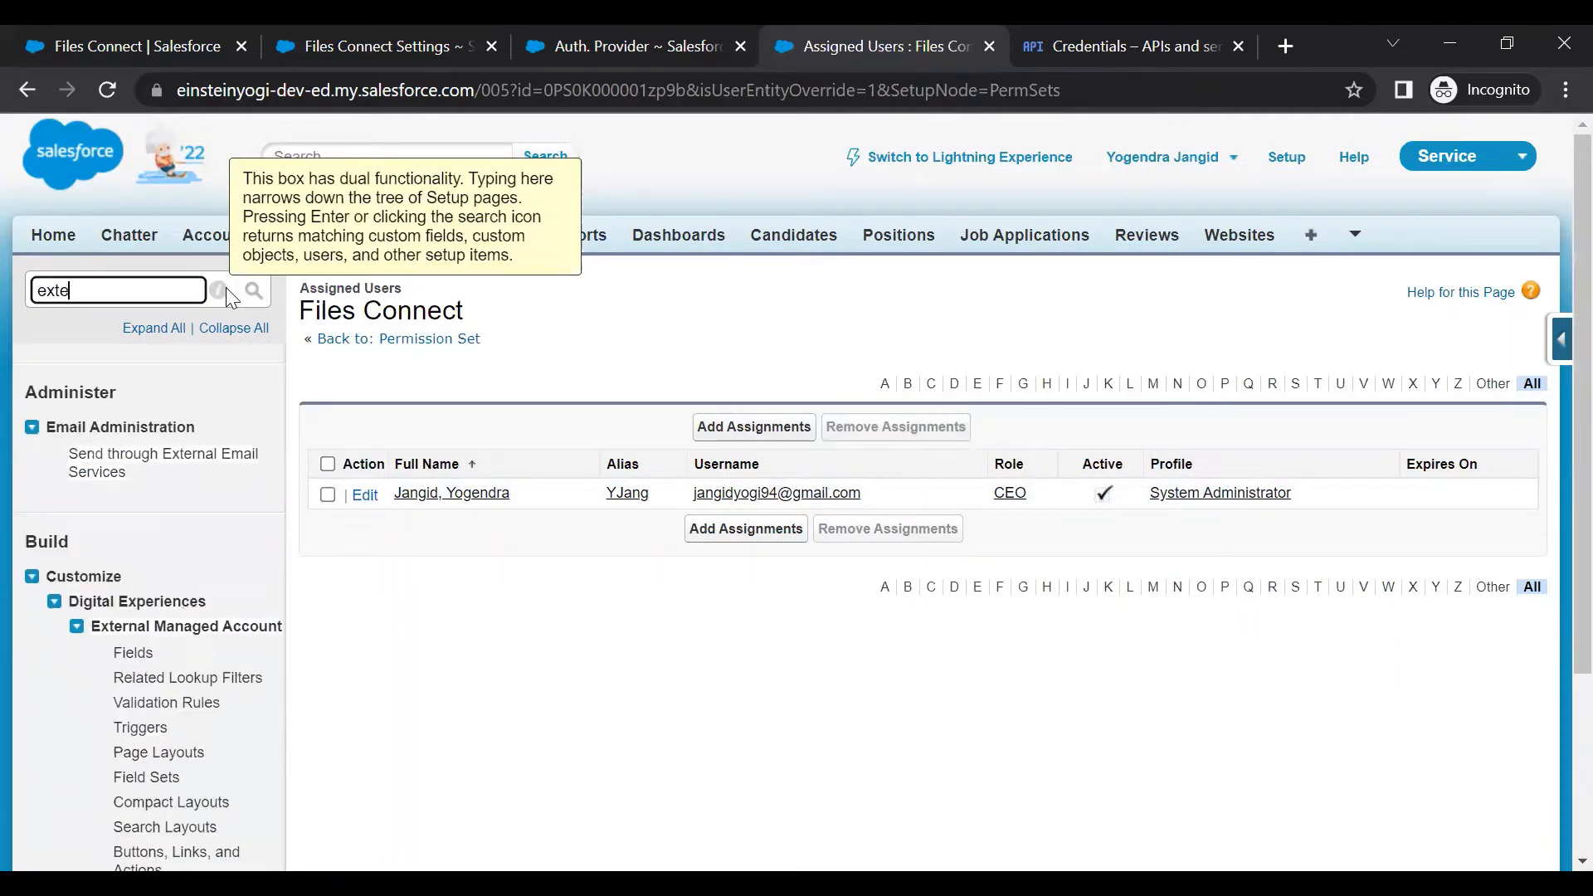
scroll(160, 597, "down", 3)
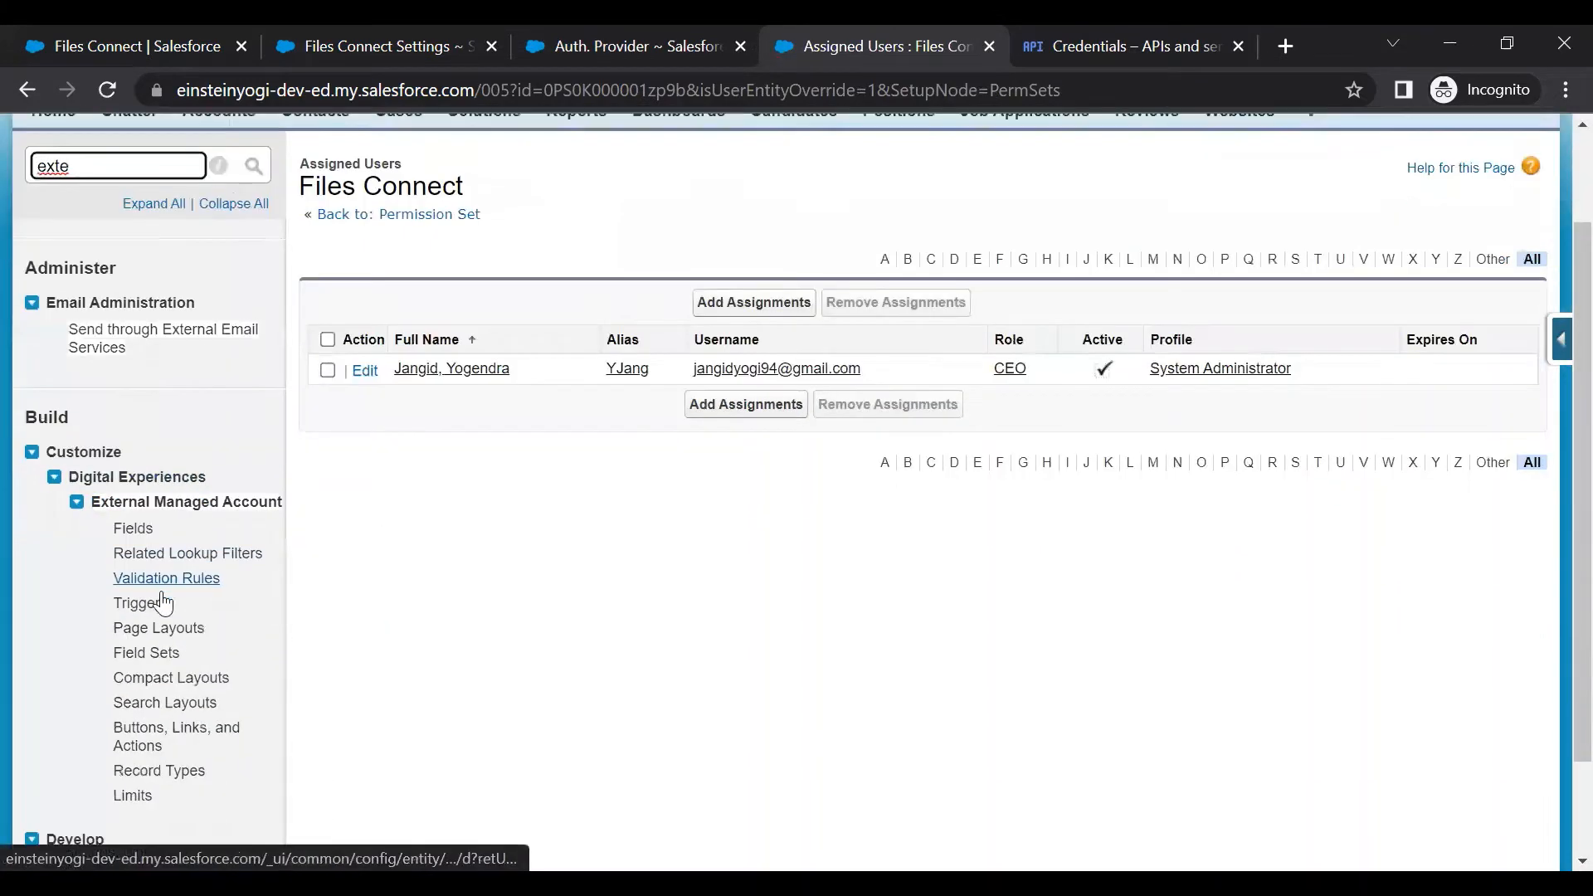
left_click(151, 740)
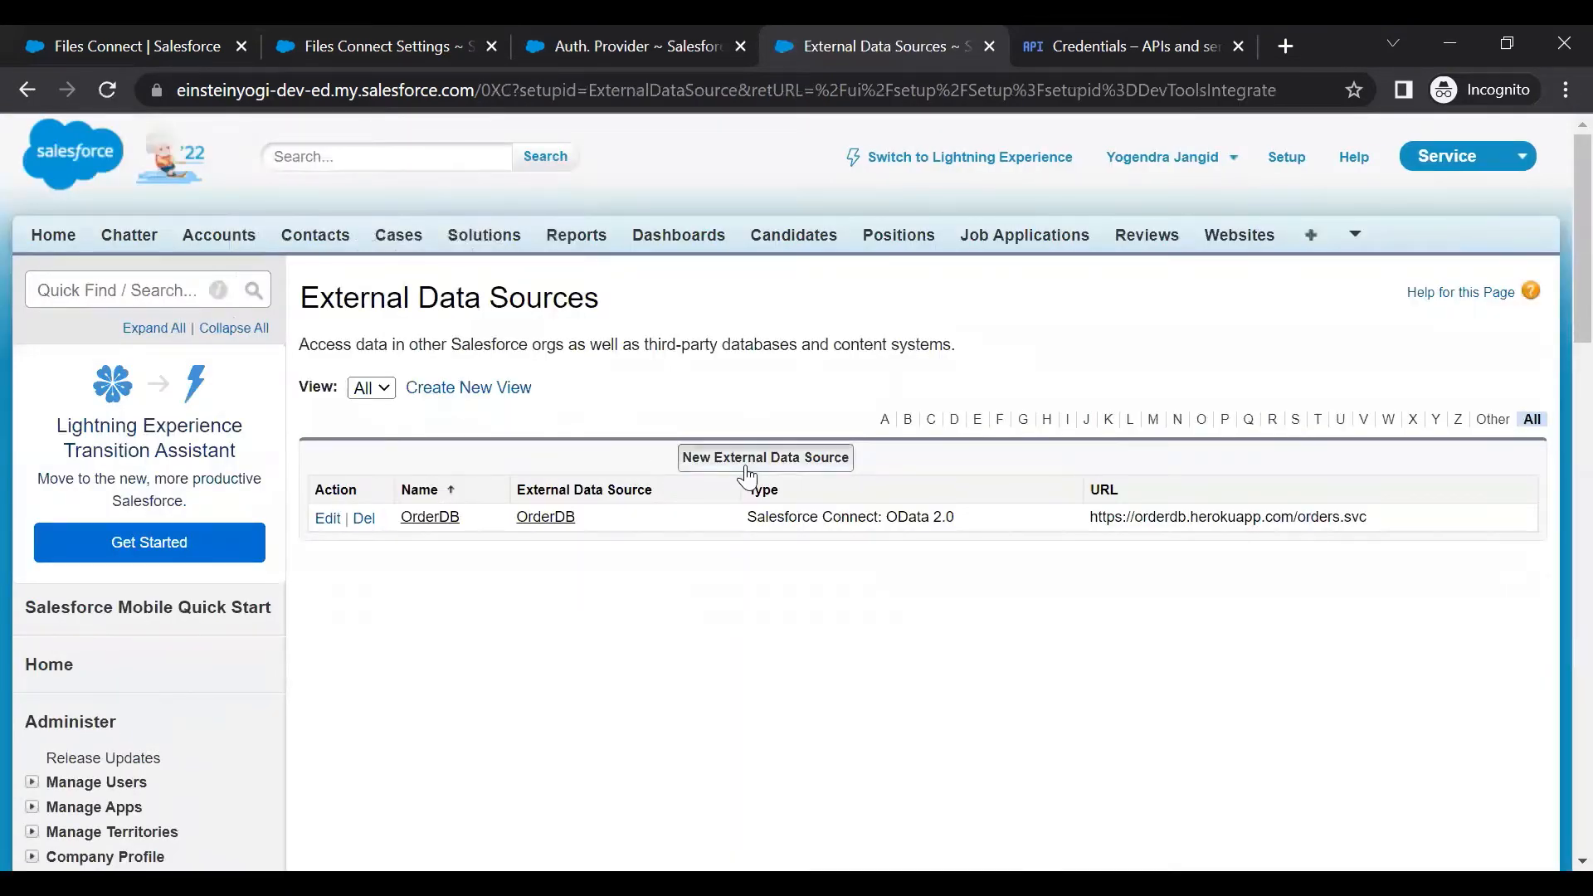
left_click(747, 459)
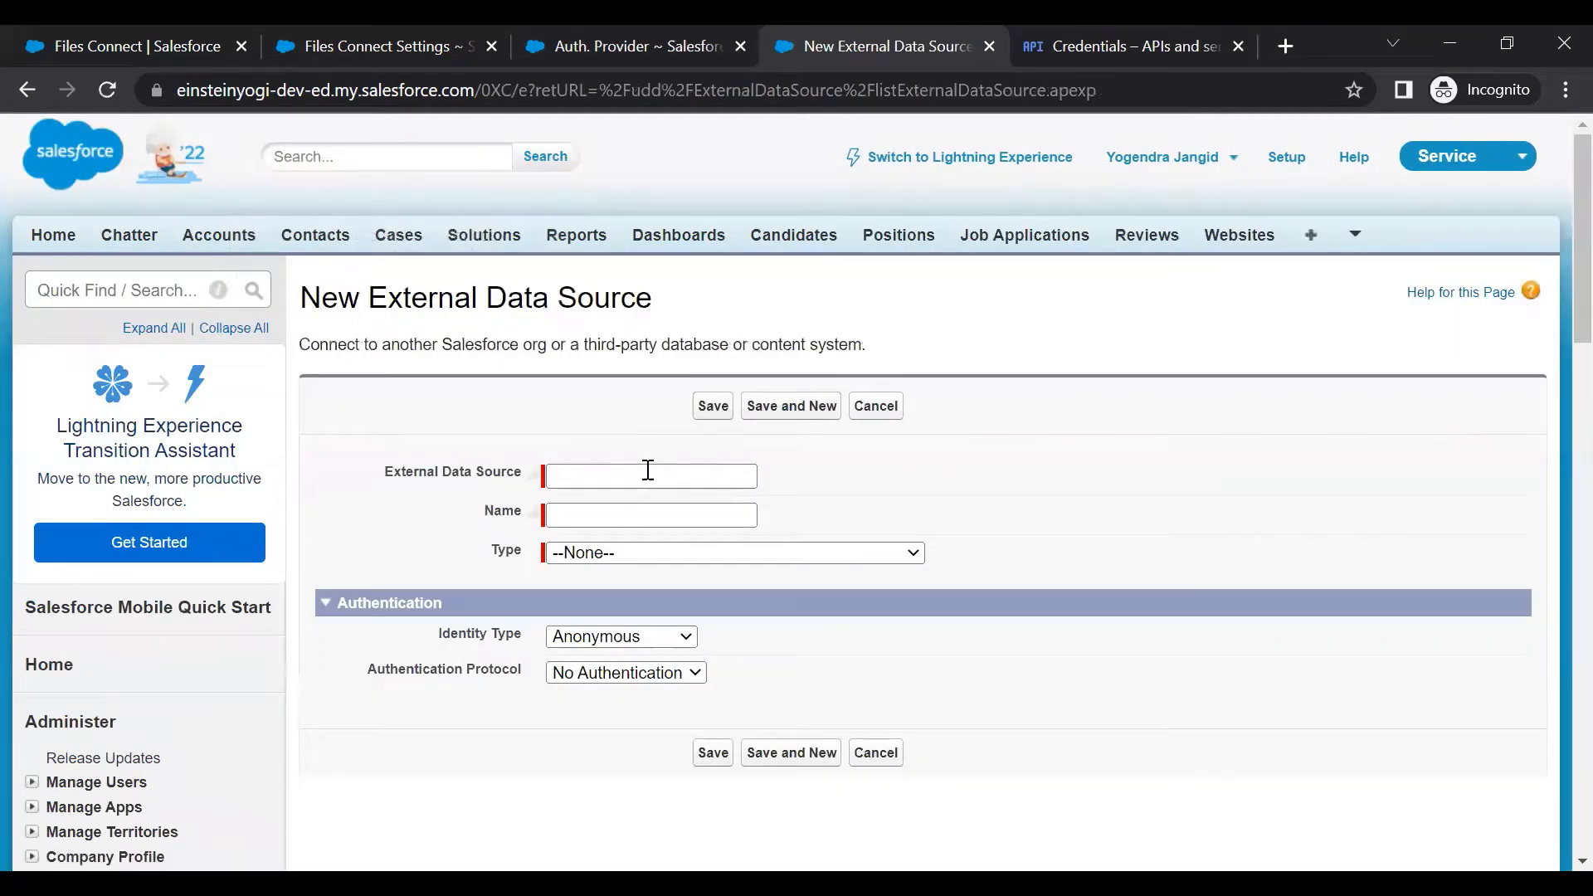
scroll(637, 500, "down", 3)
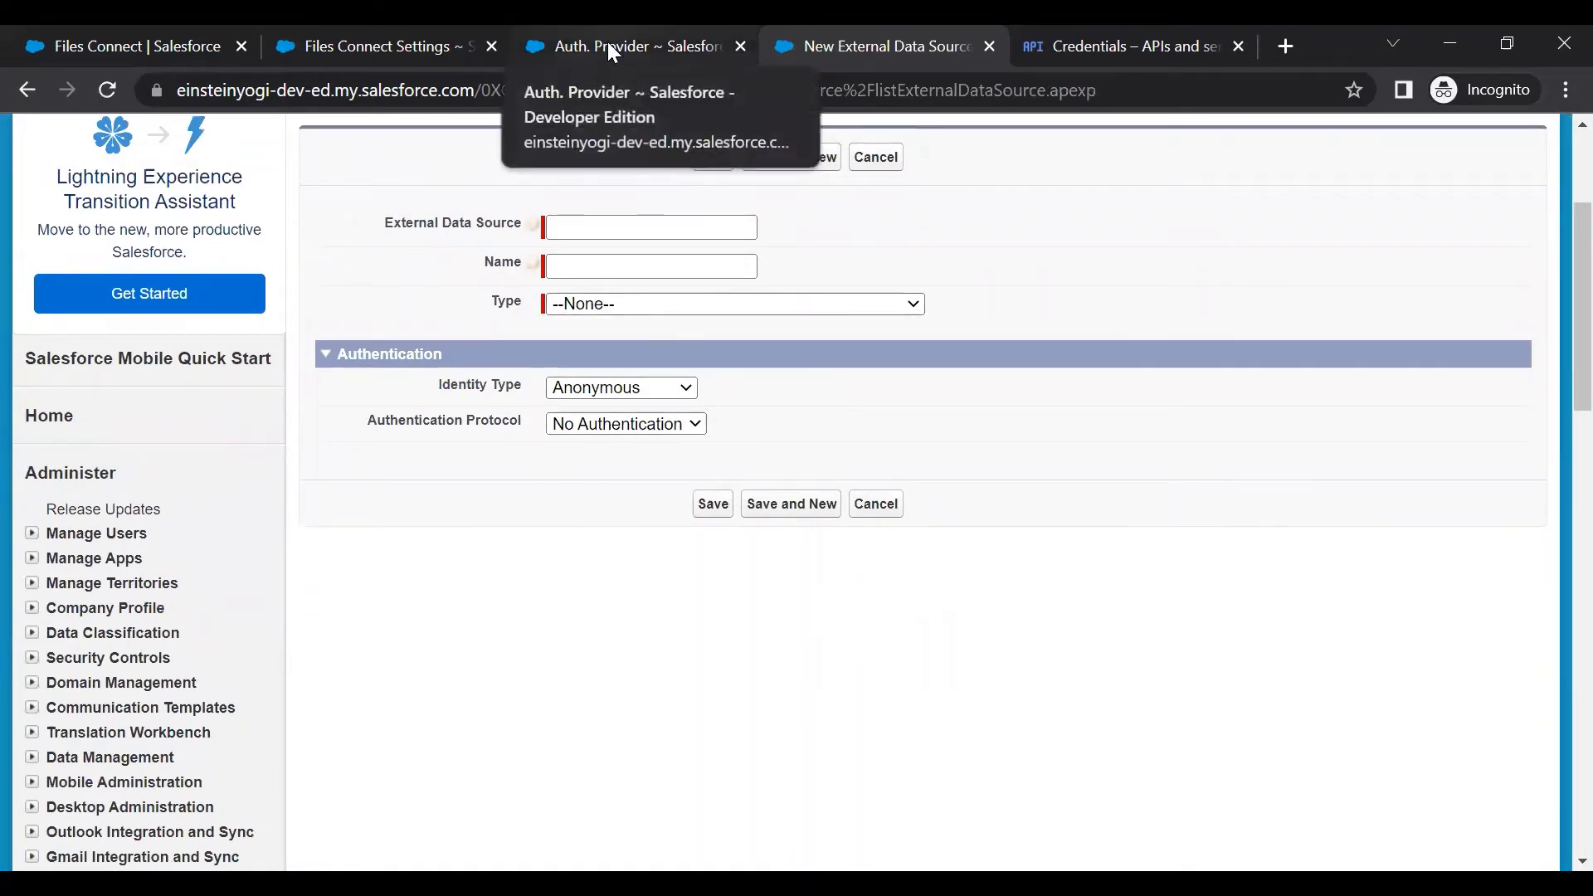
left_click(721, 307)
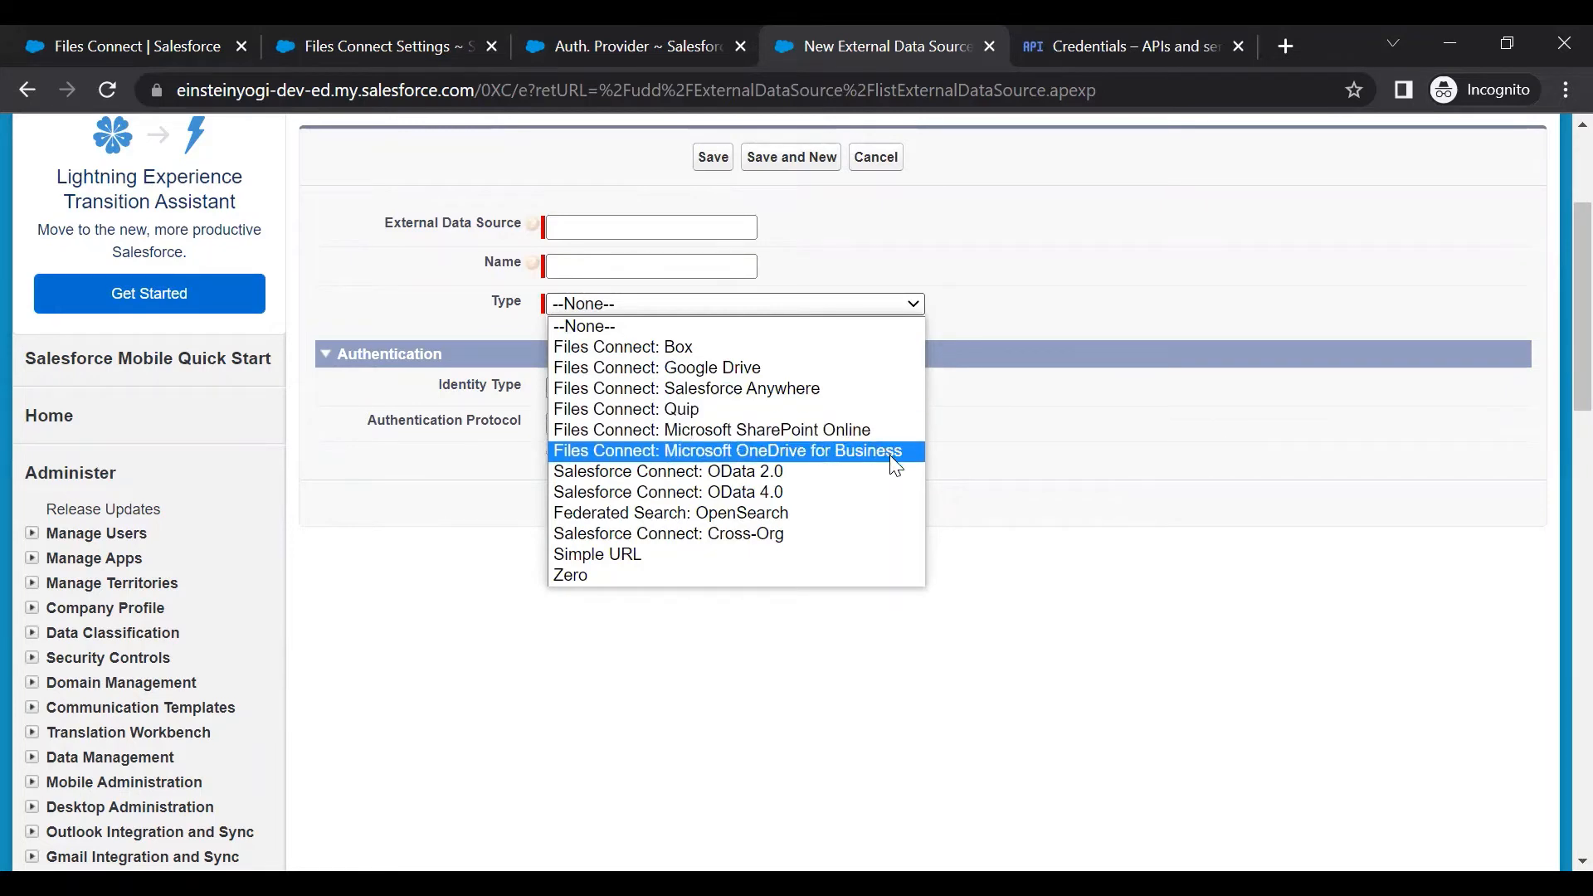
left_click(699, 368)
Label and name the source GoogleDrive and set identity type to Named Principal
left_click(611, 226)
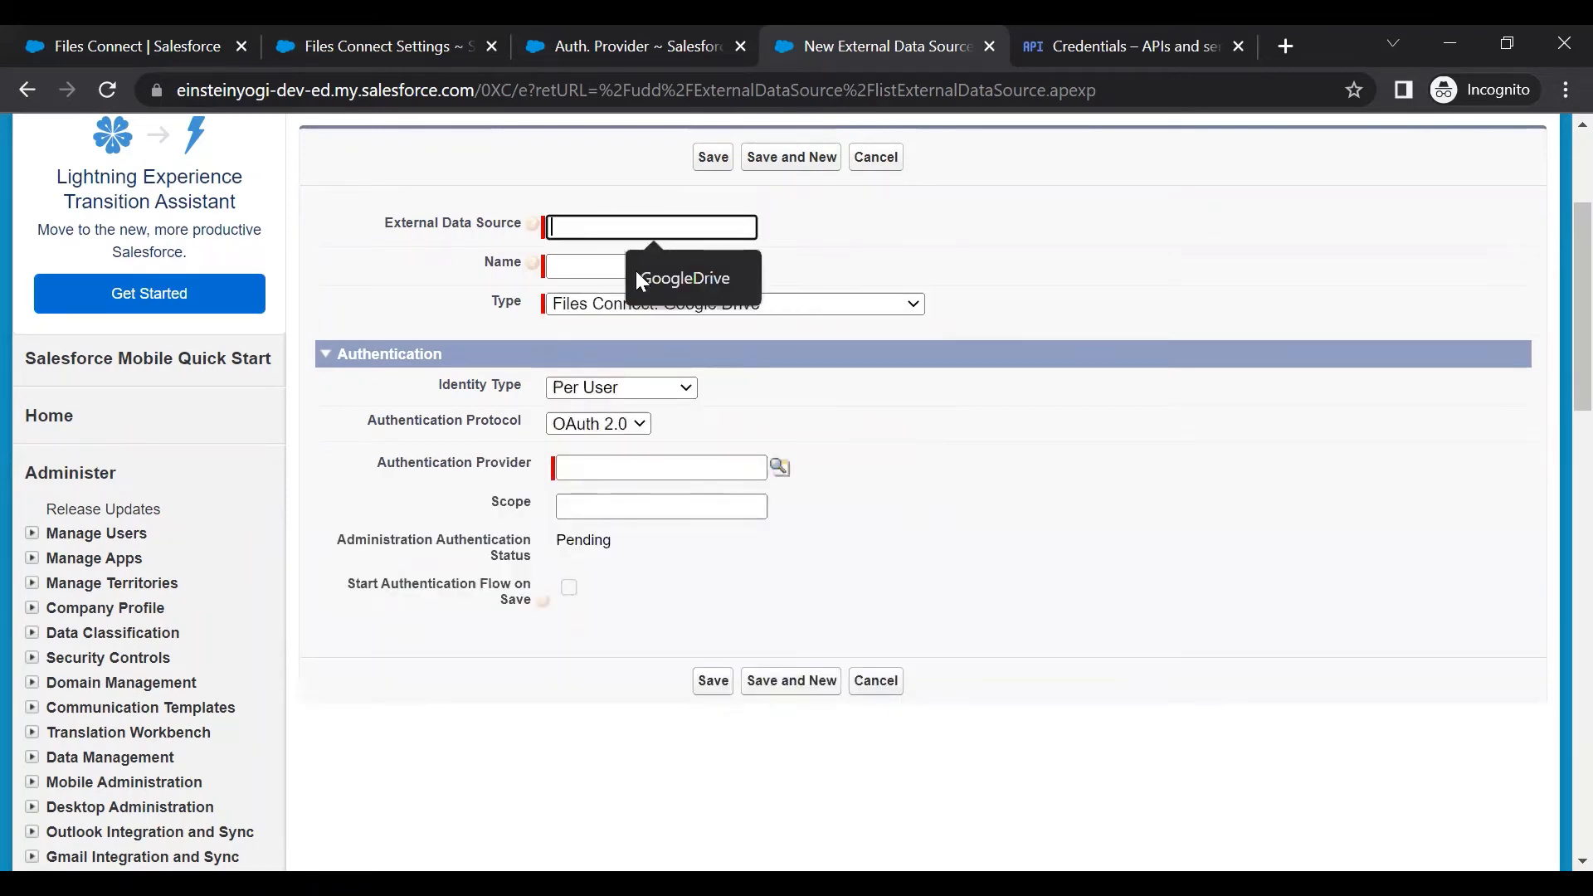
left_click(636, 270)
left_click(570, 265)
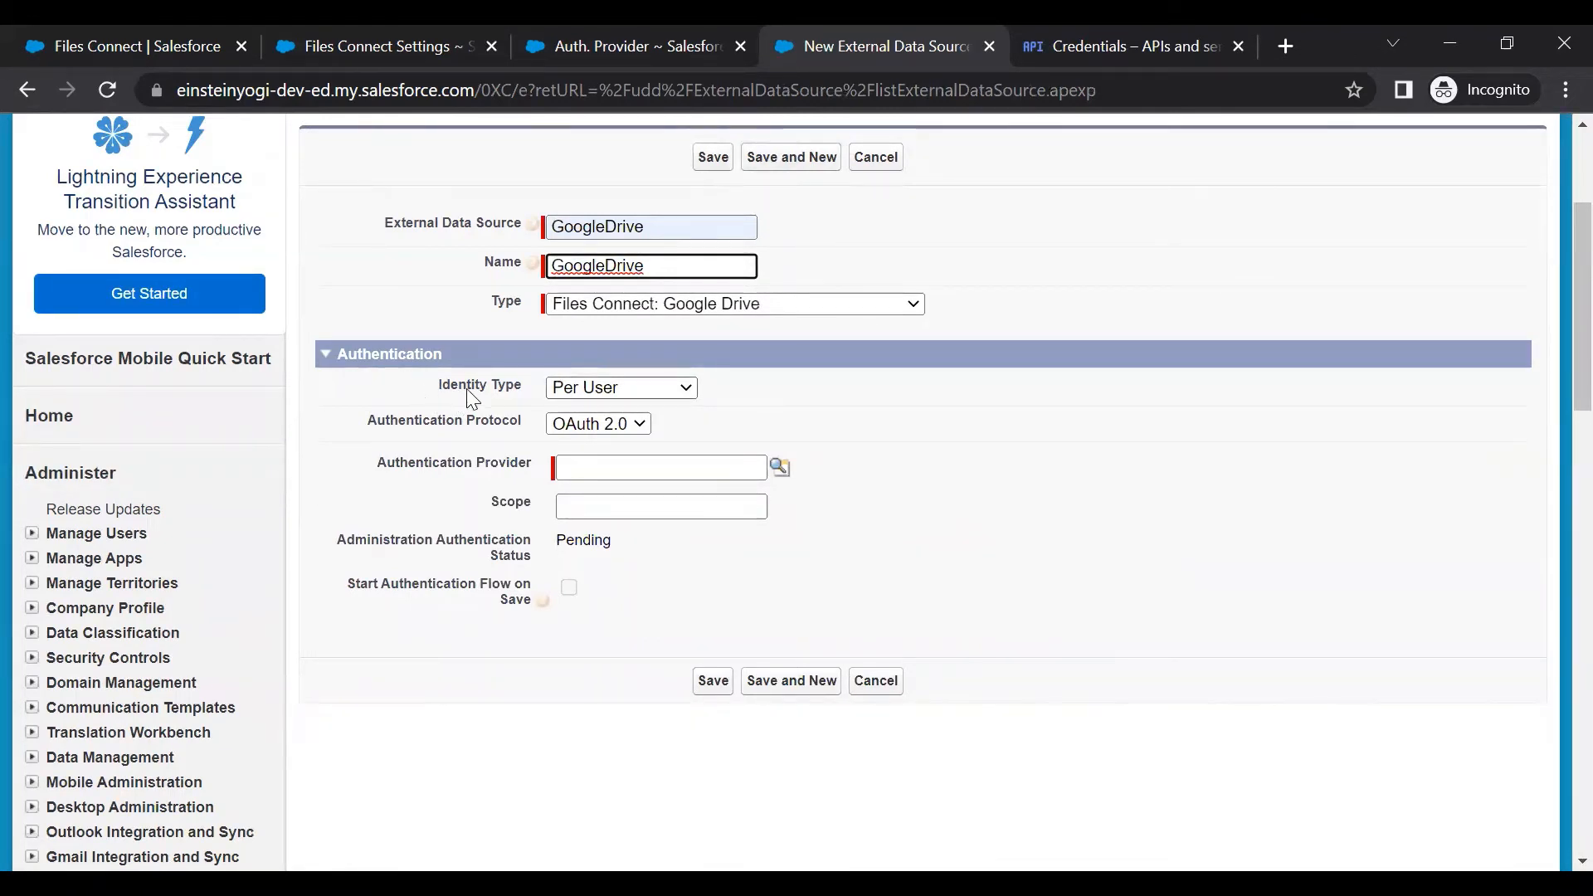
left_click(631, 390)
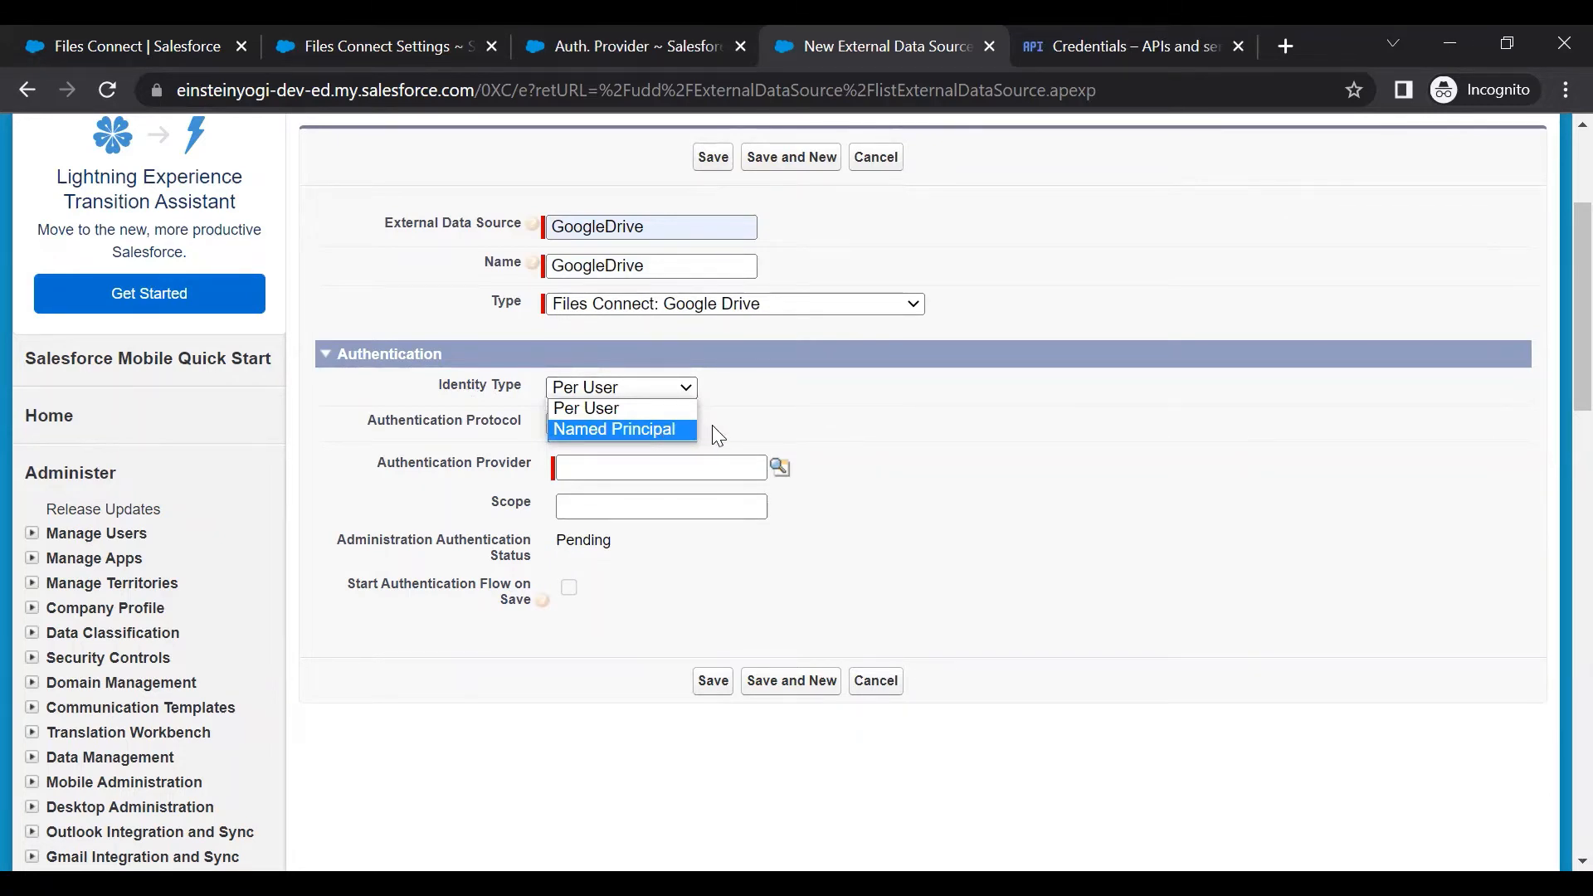
left_click(644, 429)
left_click(664, 369)
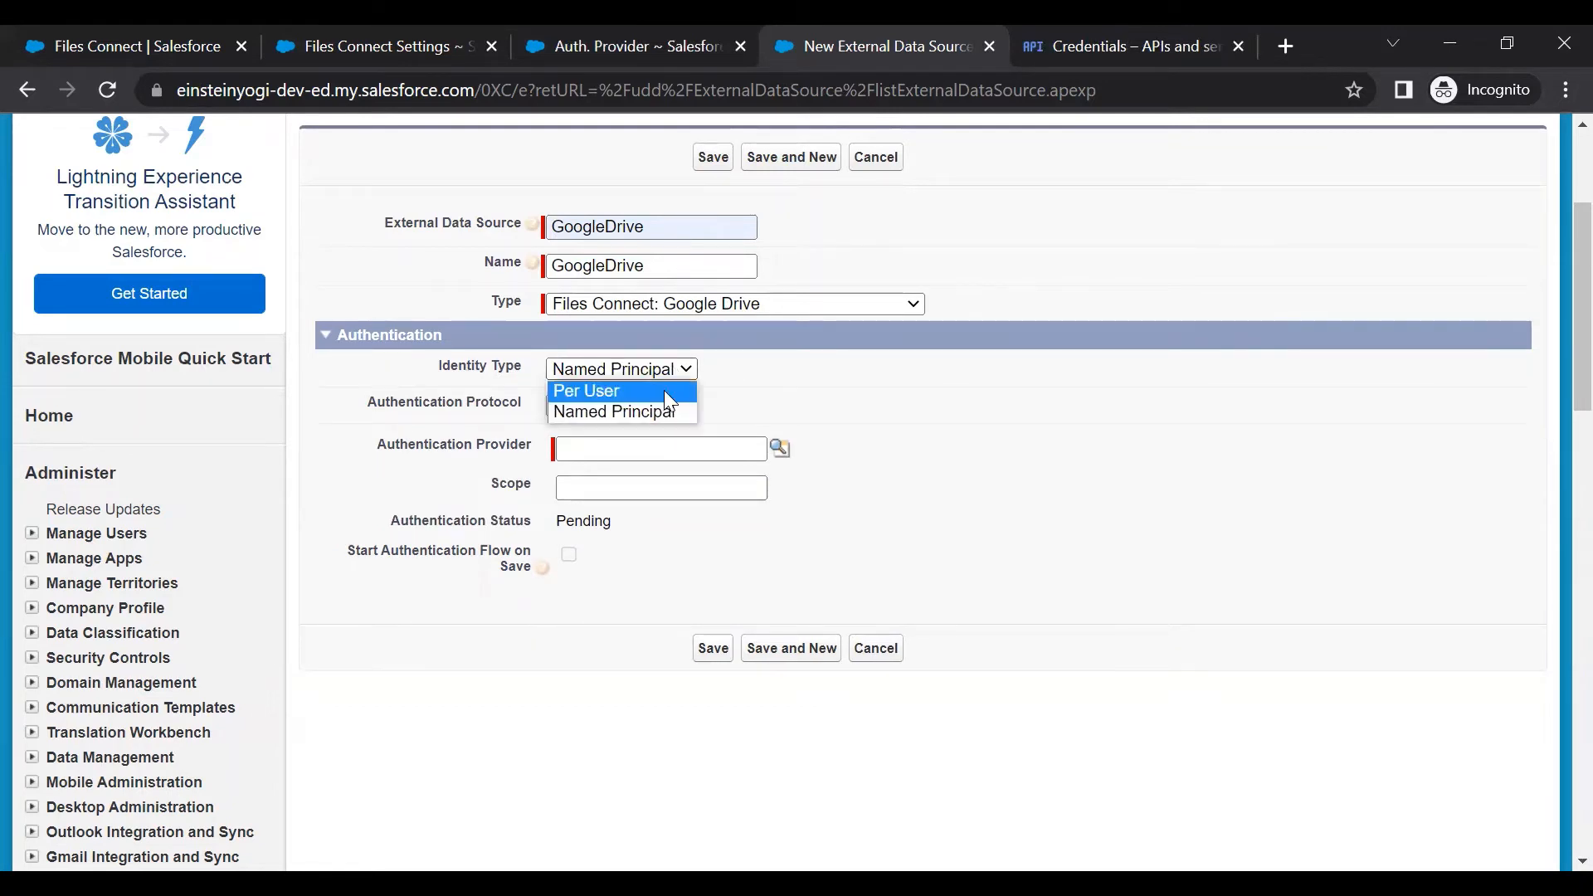
left_click(664, 390)
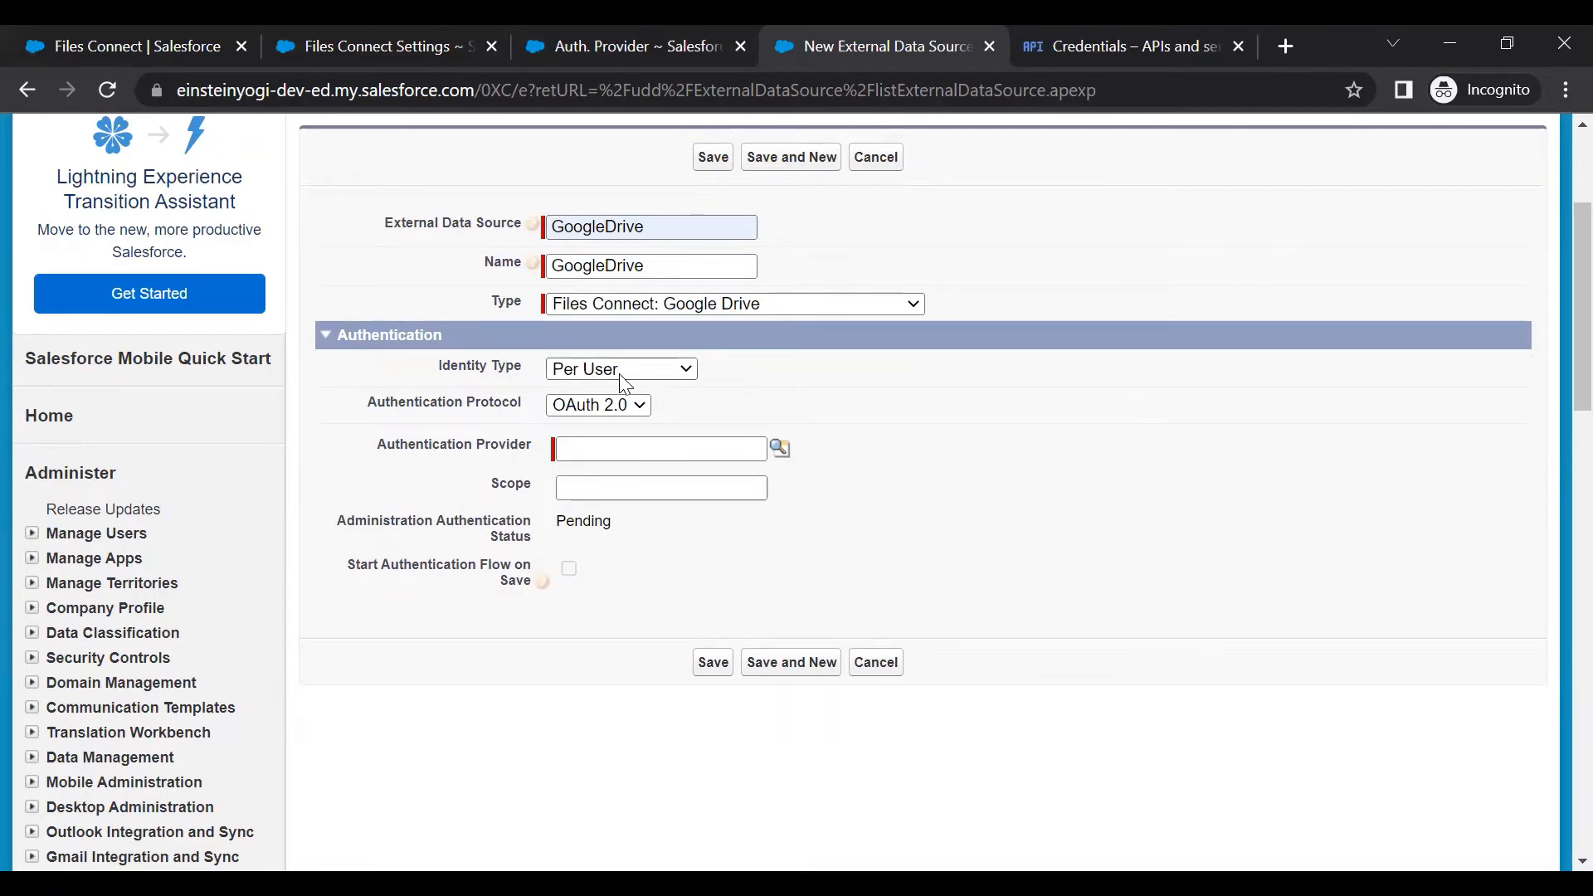
scroll(624, 383, "up", 3)
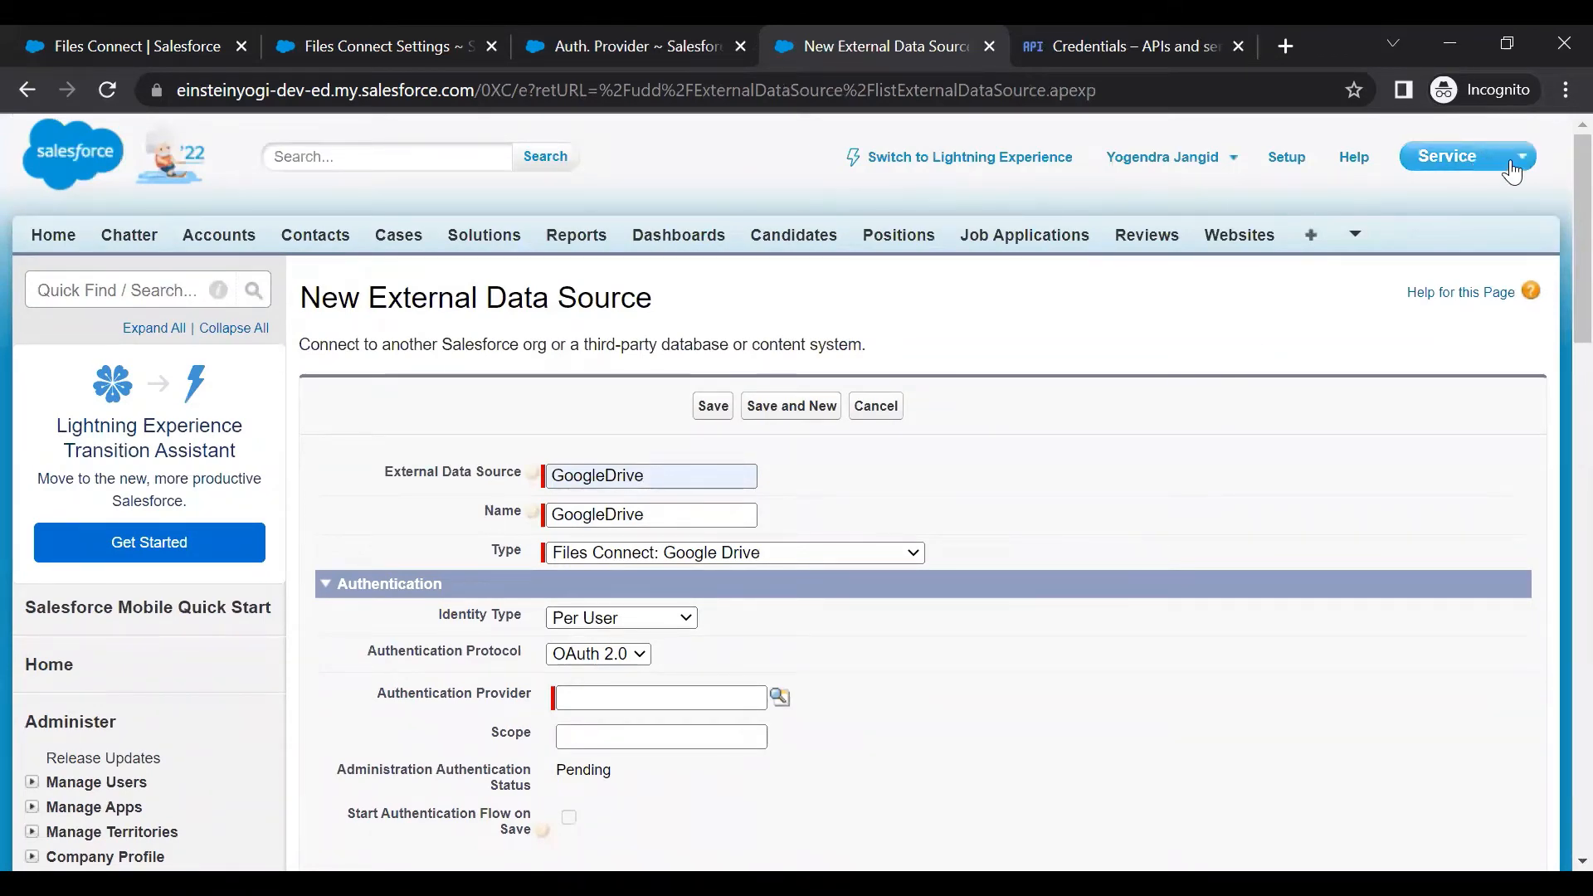
scroll(804, 515, "down", 3)
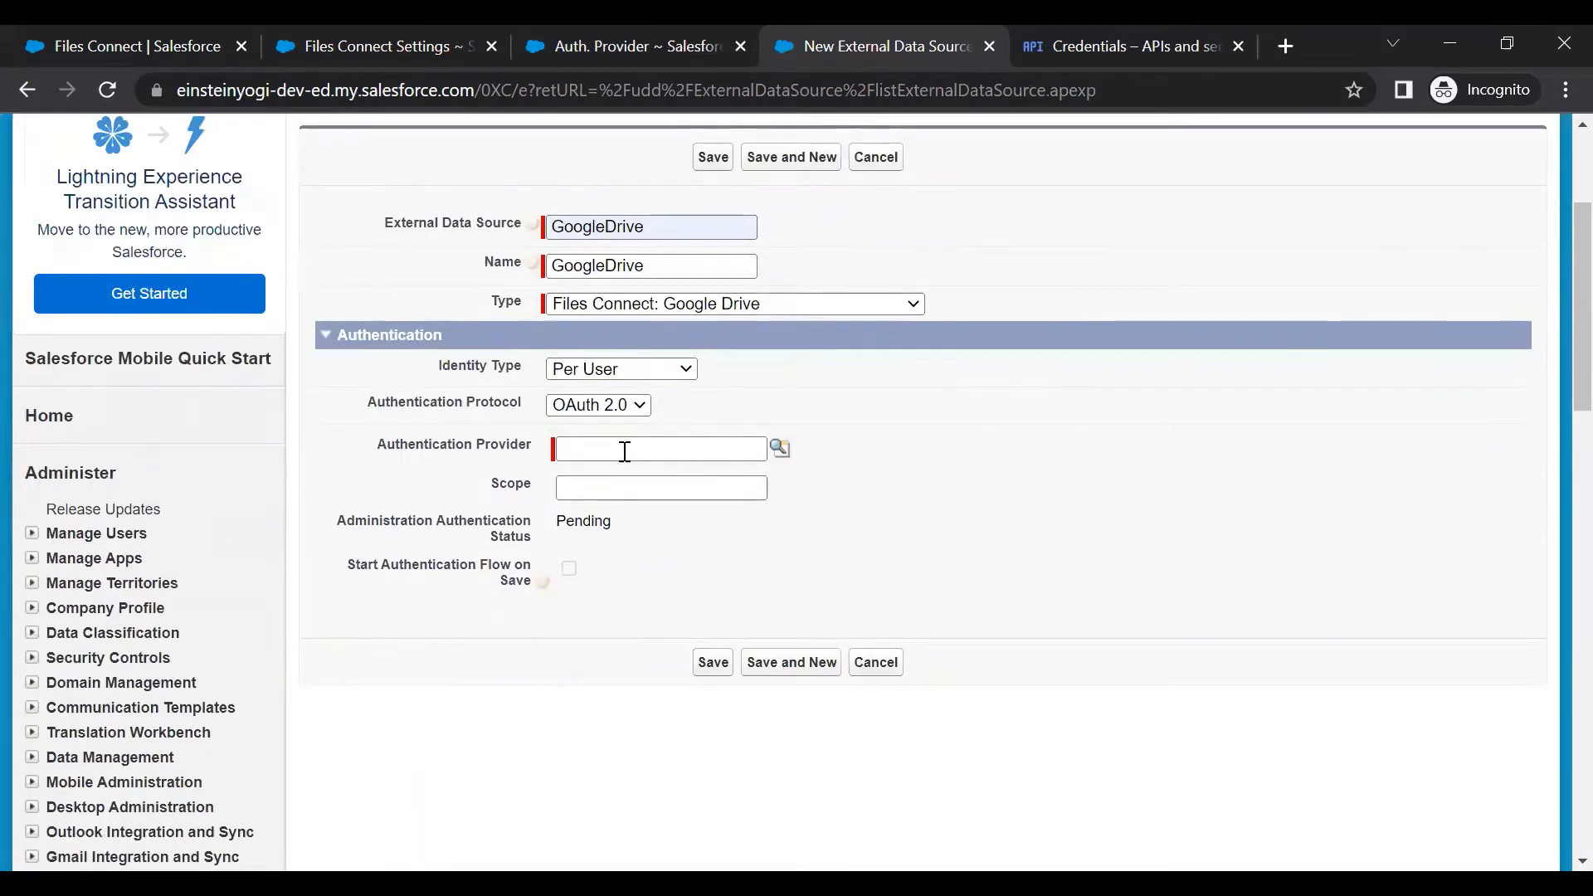
left_click(631, 378)
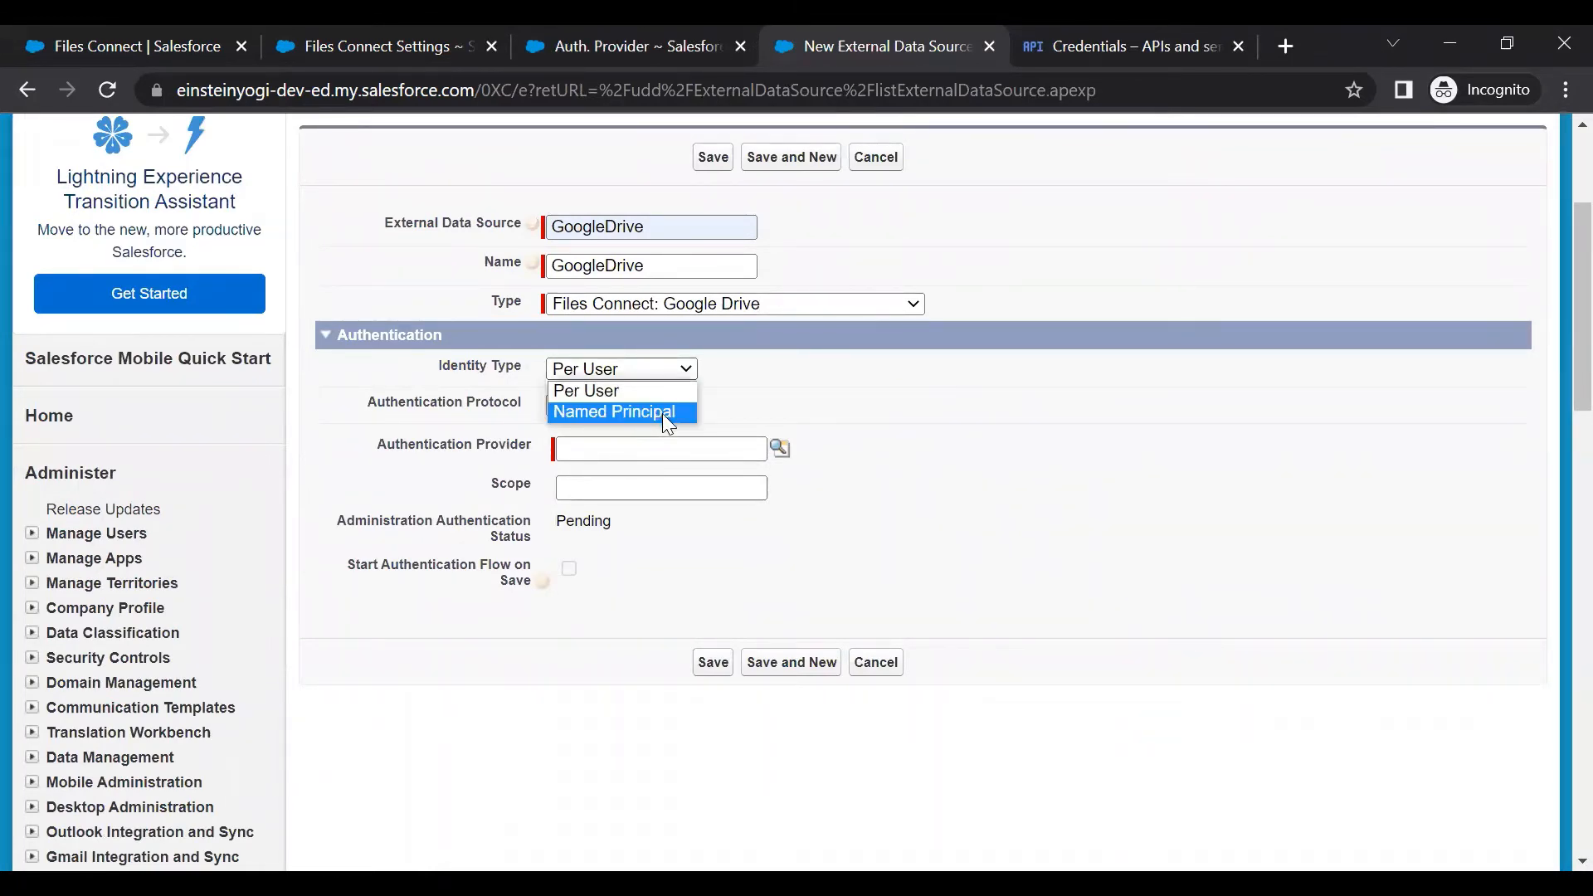
left_click(664, 413)
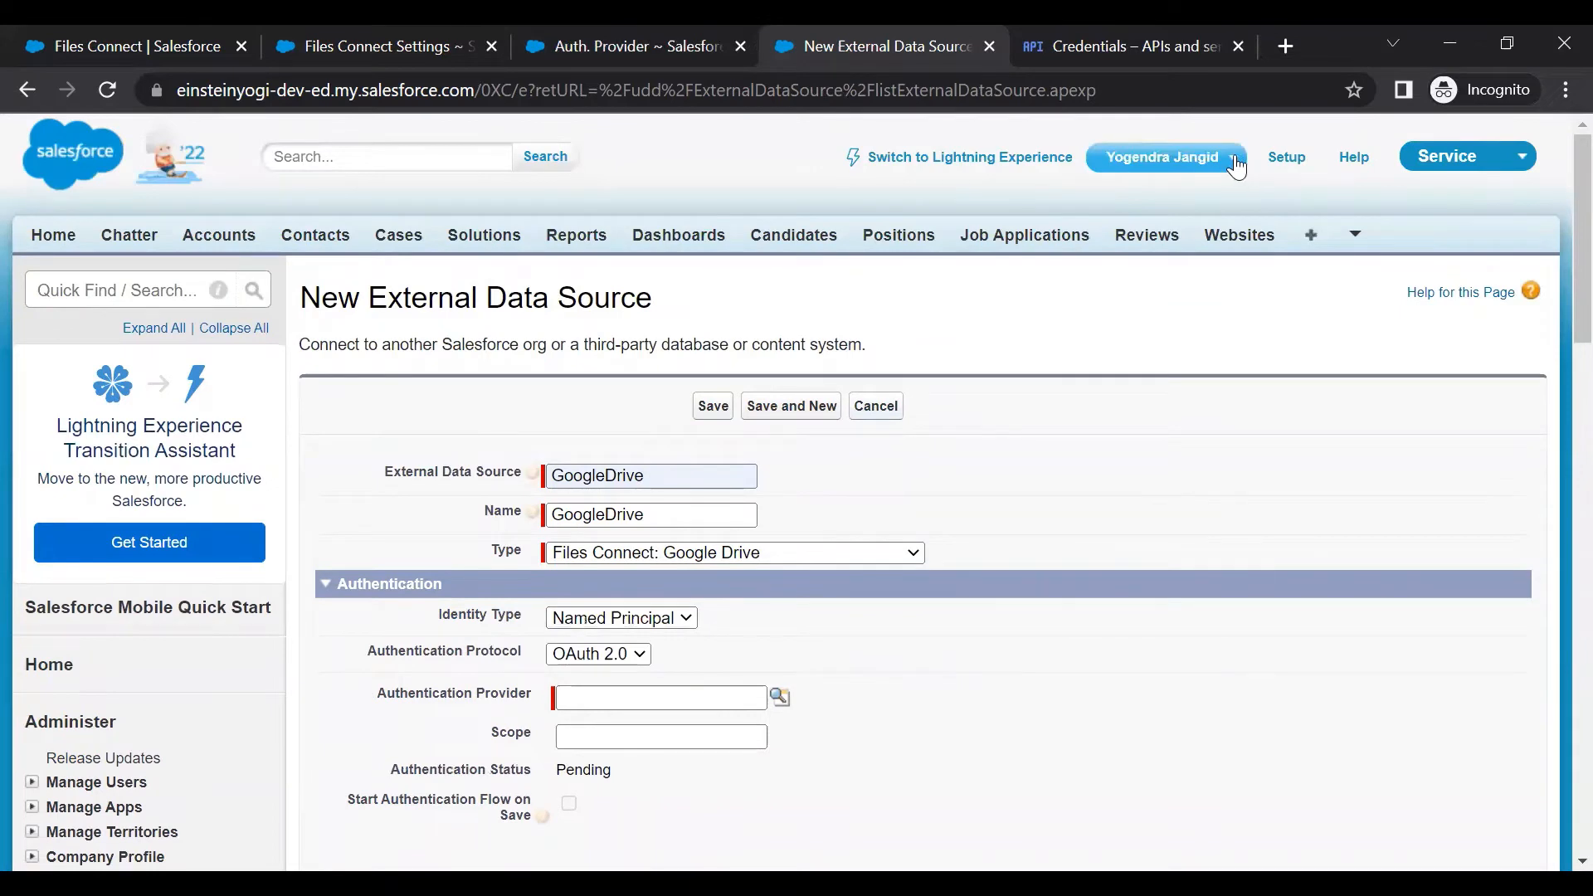
Open My Settings' Authentication Settings for External Systems in Salesforce Classic
left_click(1220, 157)
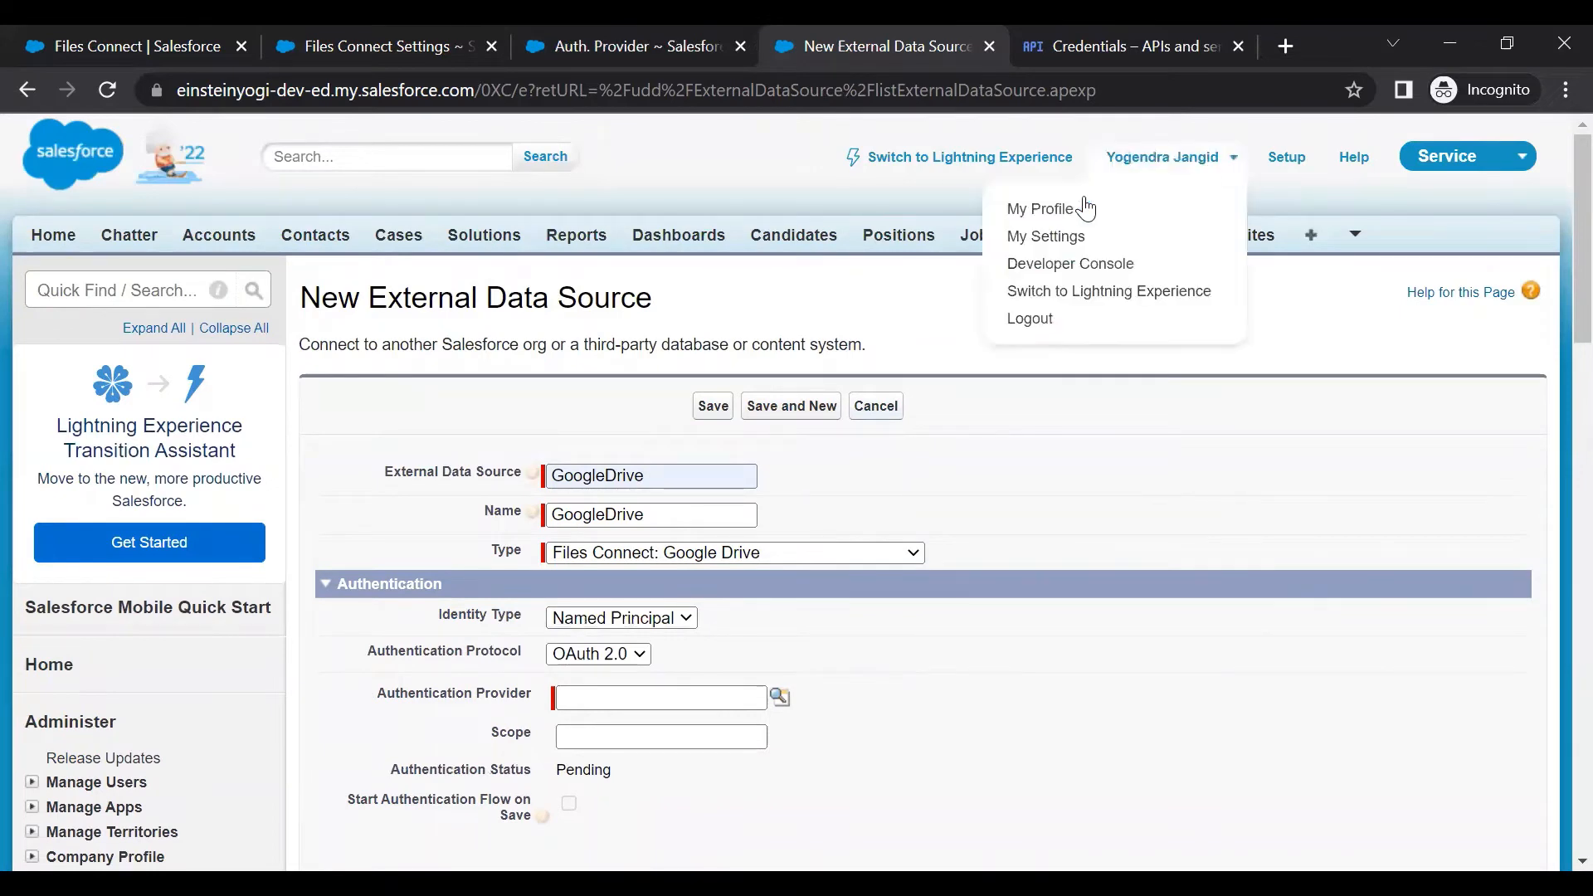
left_click(1052, 241)
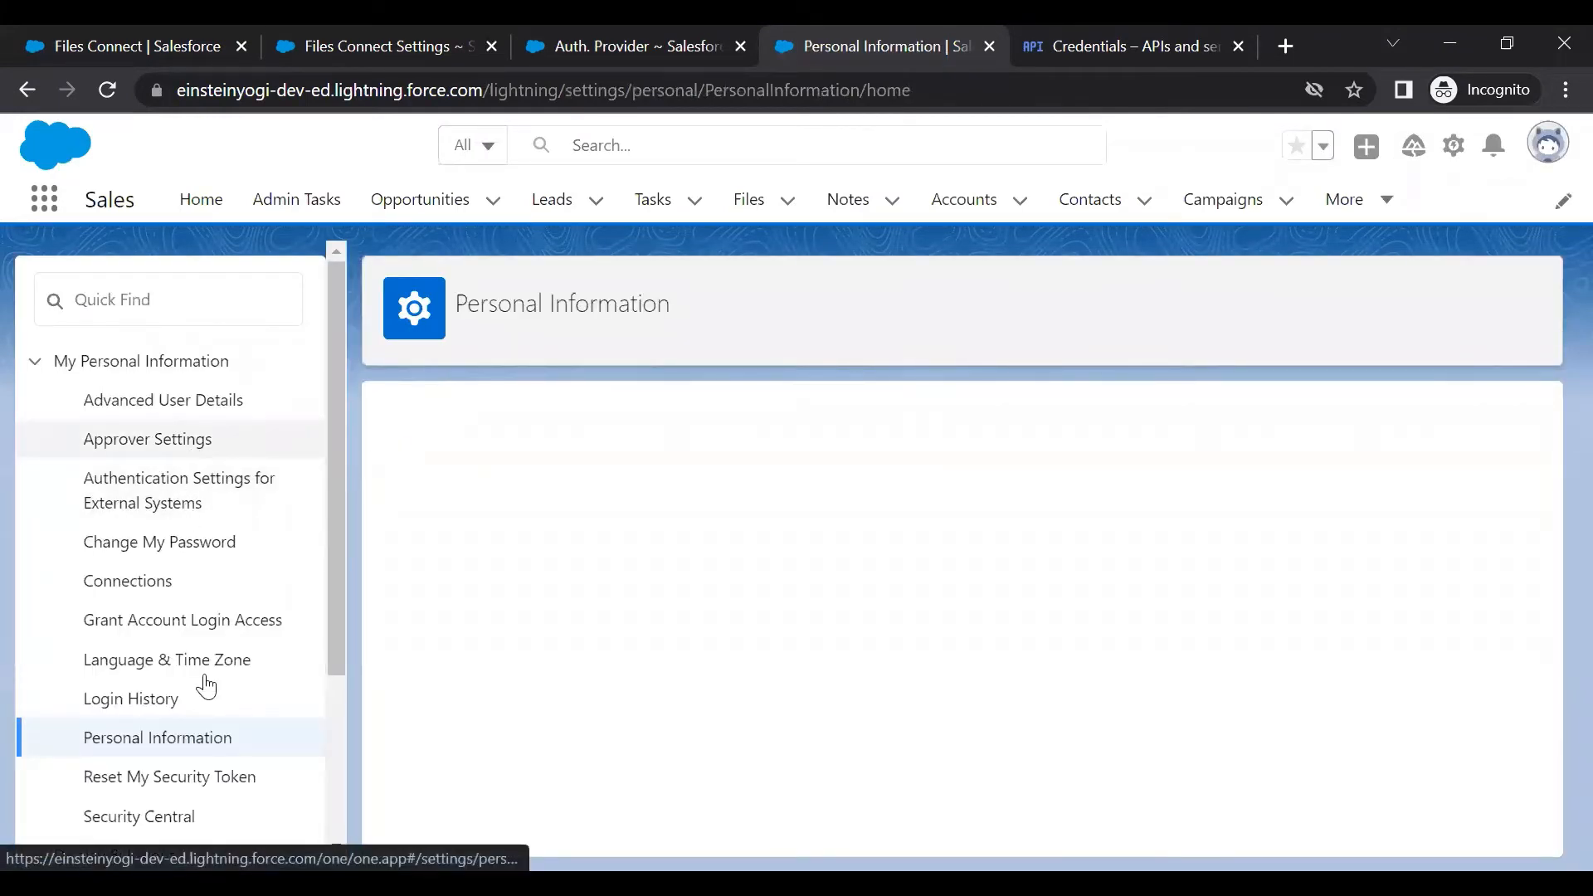
scroll(191, 683, "down", 3)
scroll(189, 662, "up", 3)
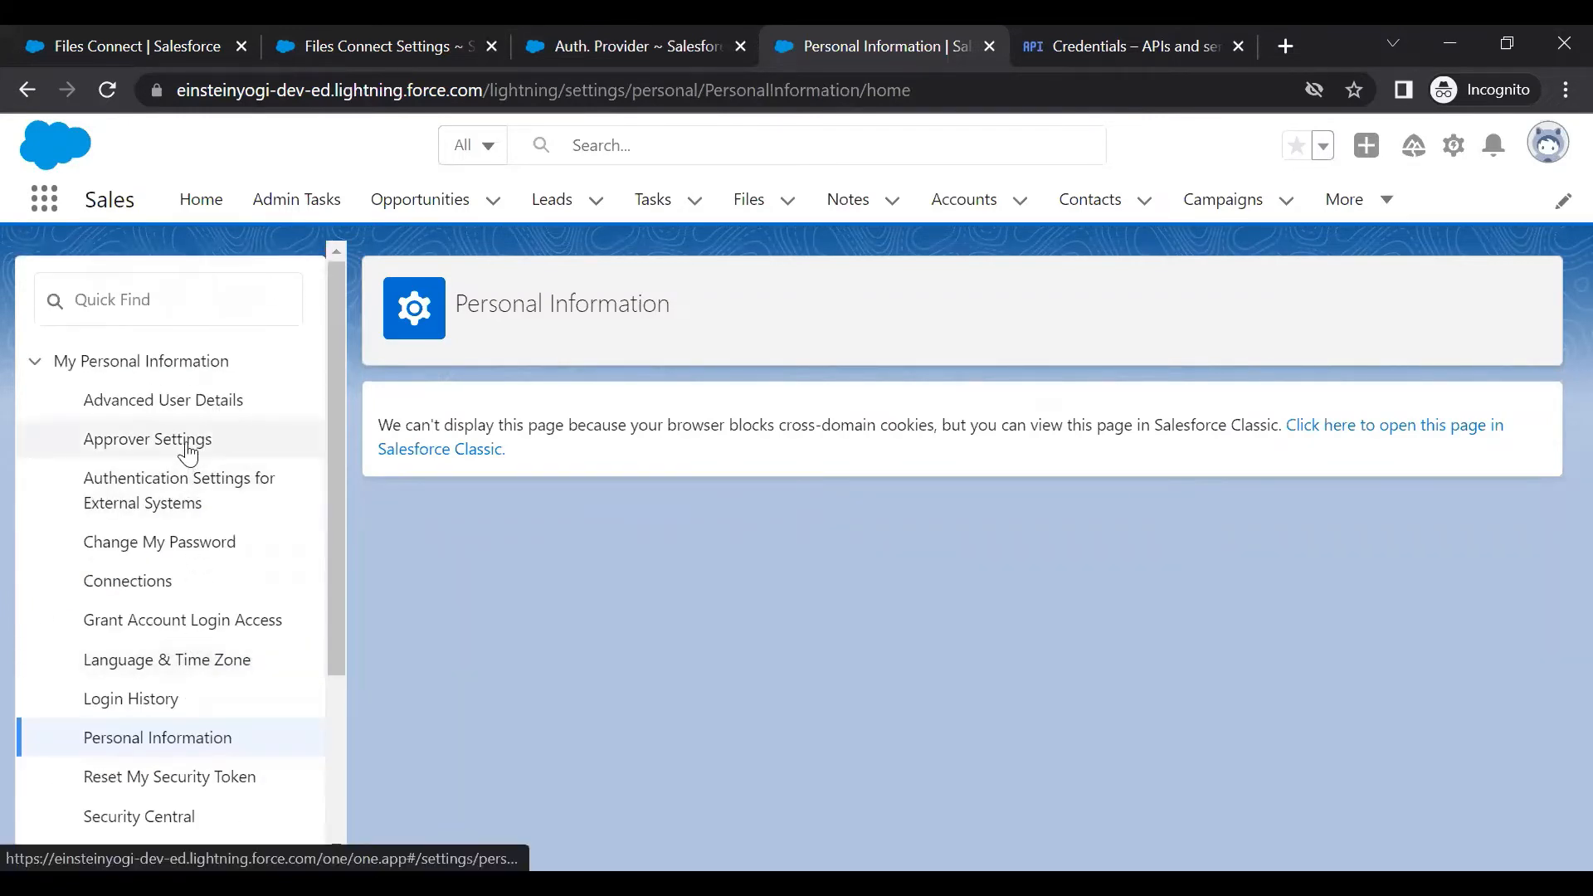
left_click(186, 501)
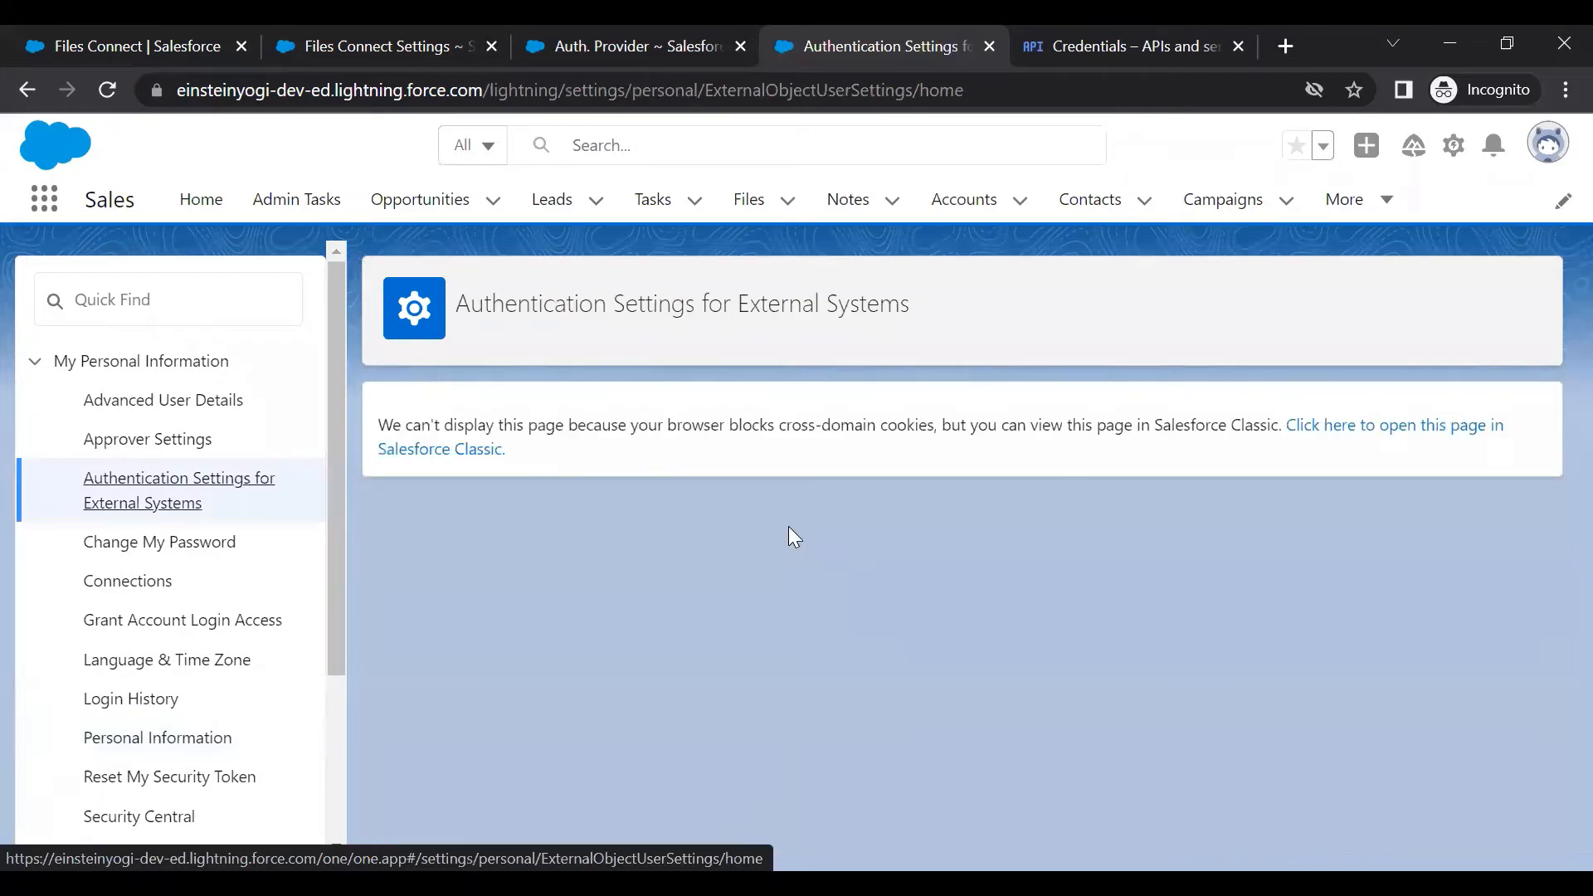
left_click(473, 455)
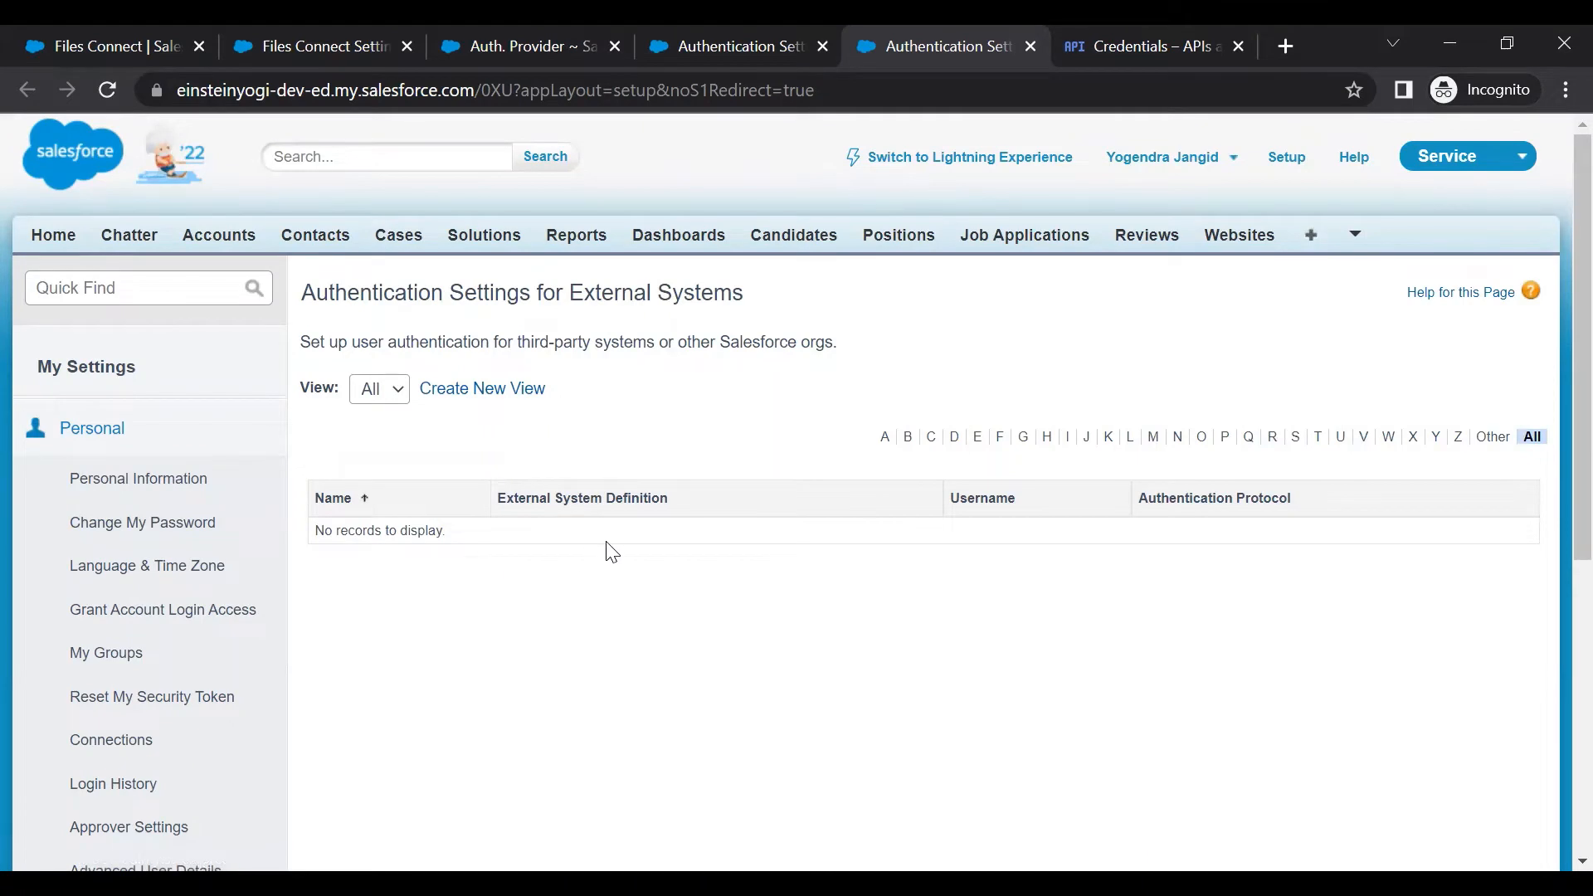
Close the empty Classic authentication page and go back to Personal Information
left_click(1027, 52)
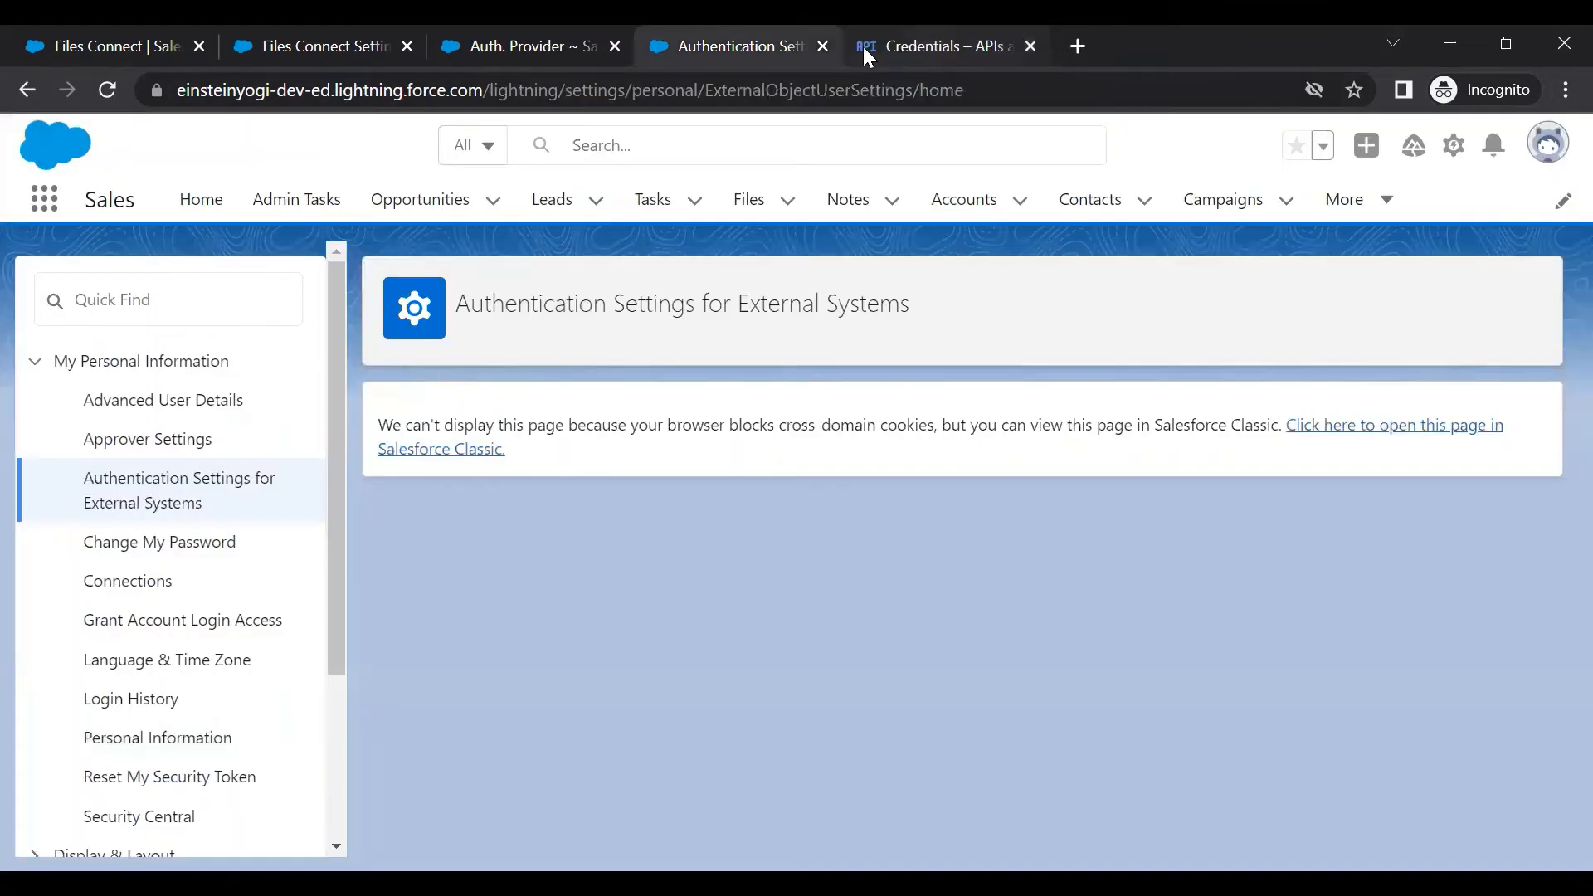
left_click(122, 292)
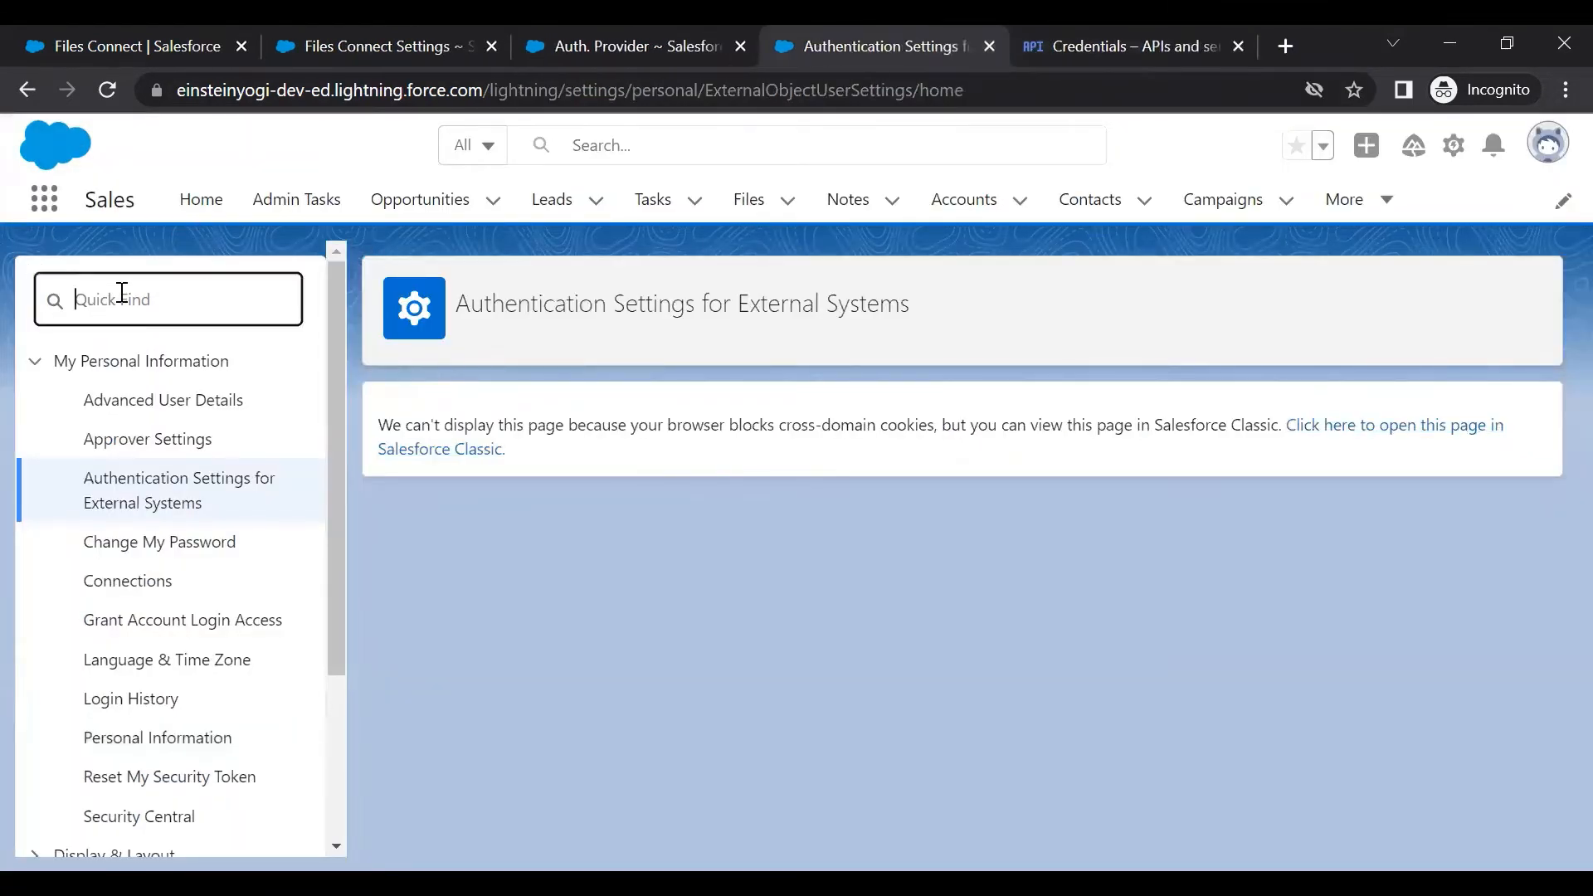
left_click(27, 89)
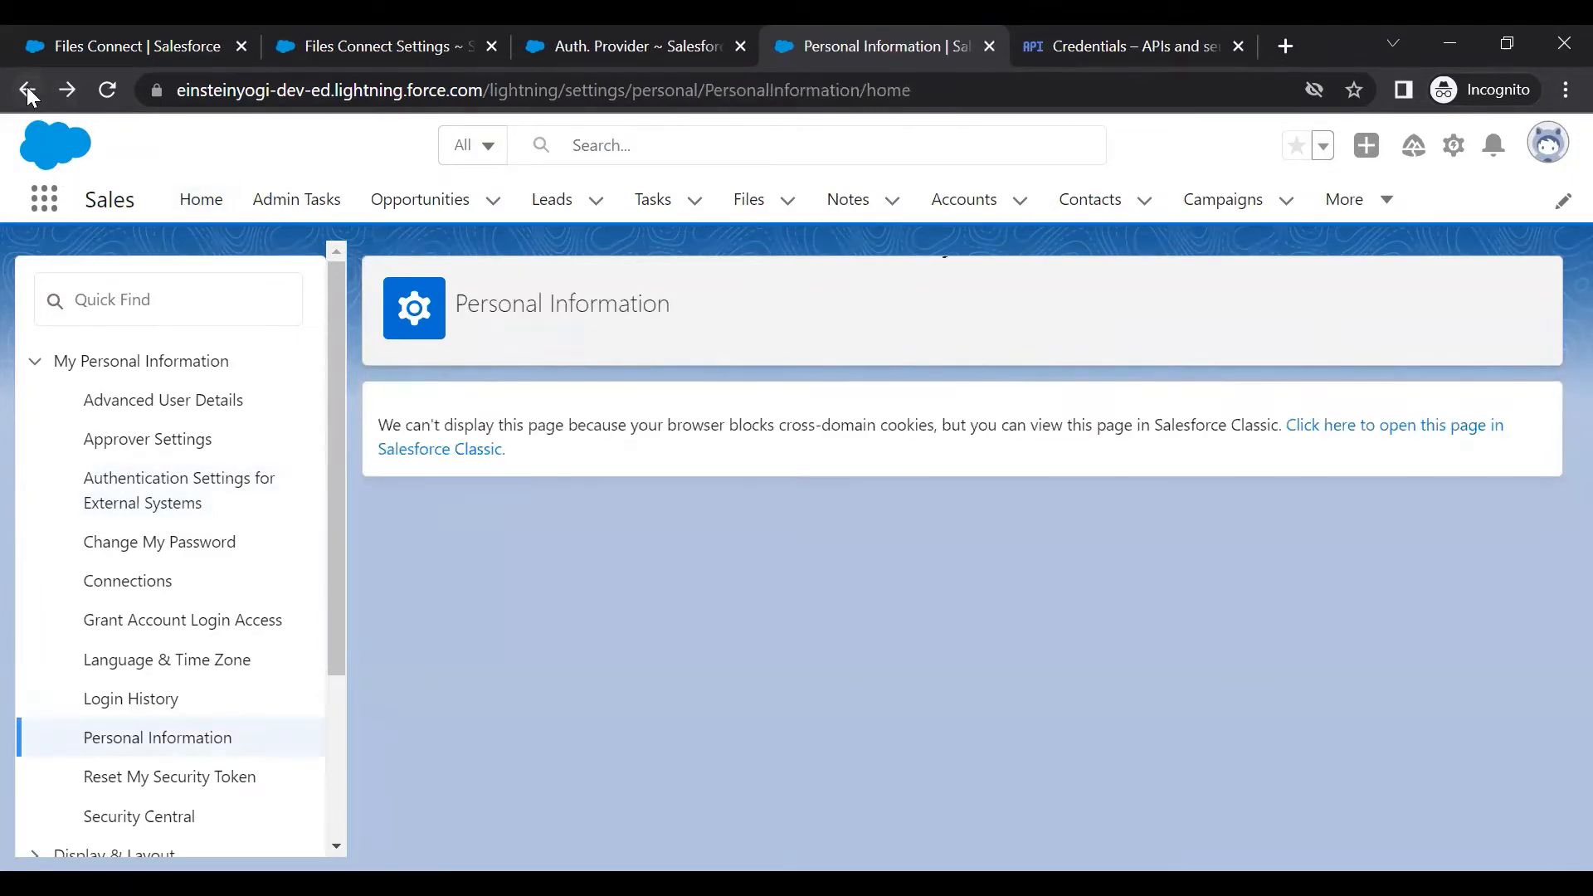
left_click(27, 90)
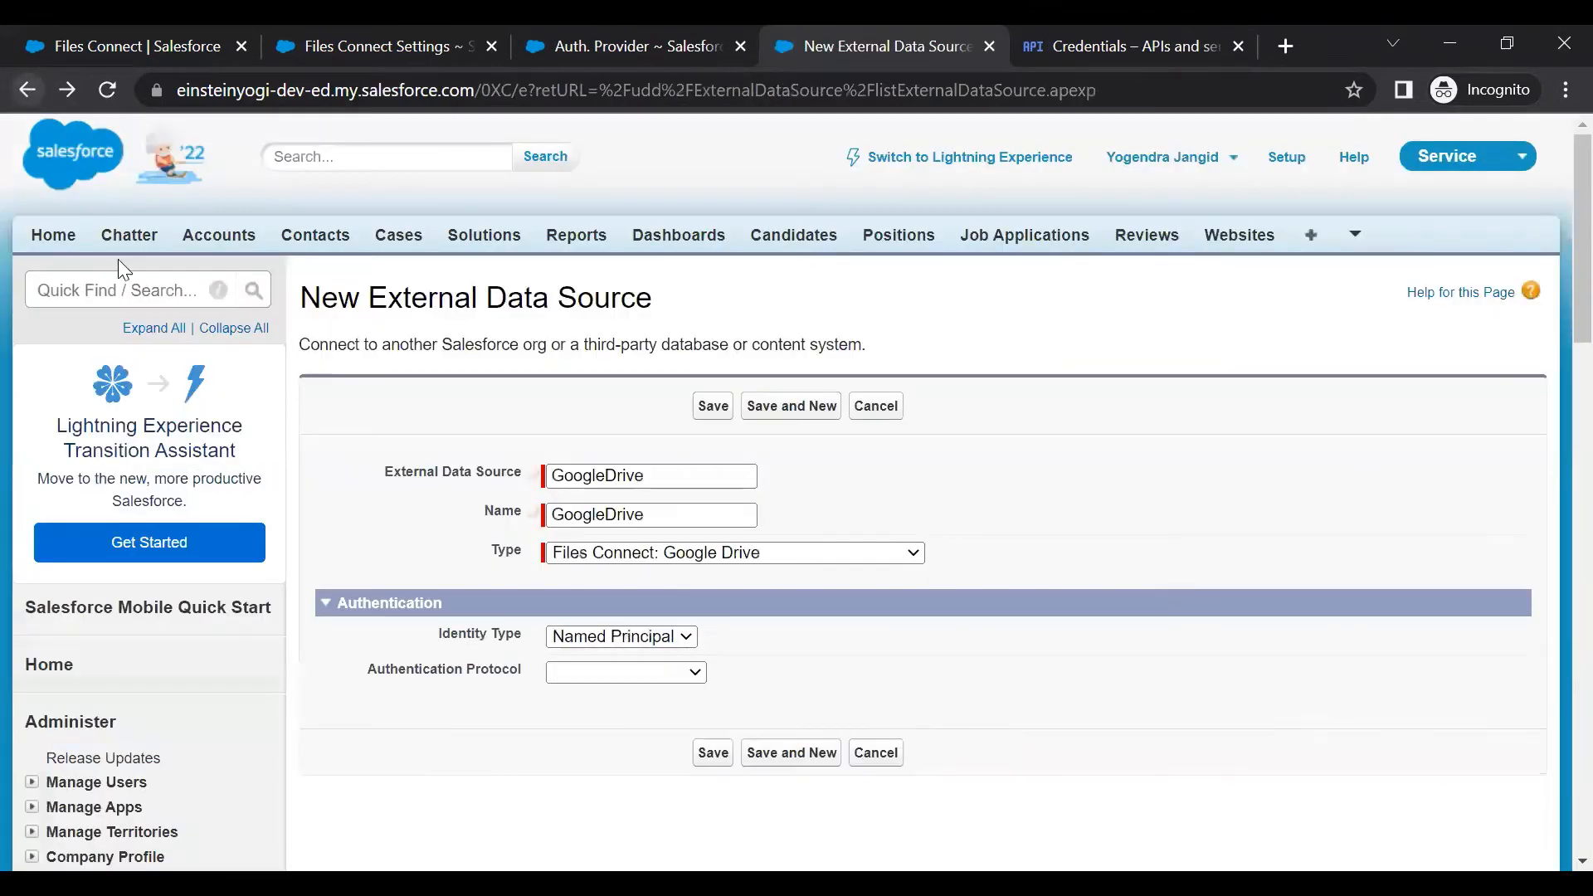
Cancel the unfinished data source form and start a fresh external data source
scroll(489, 383, "down", 3)
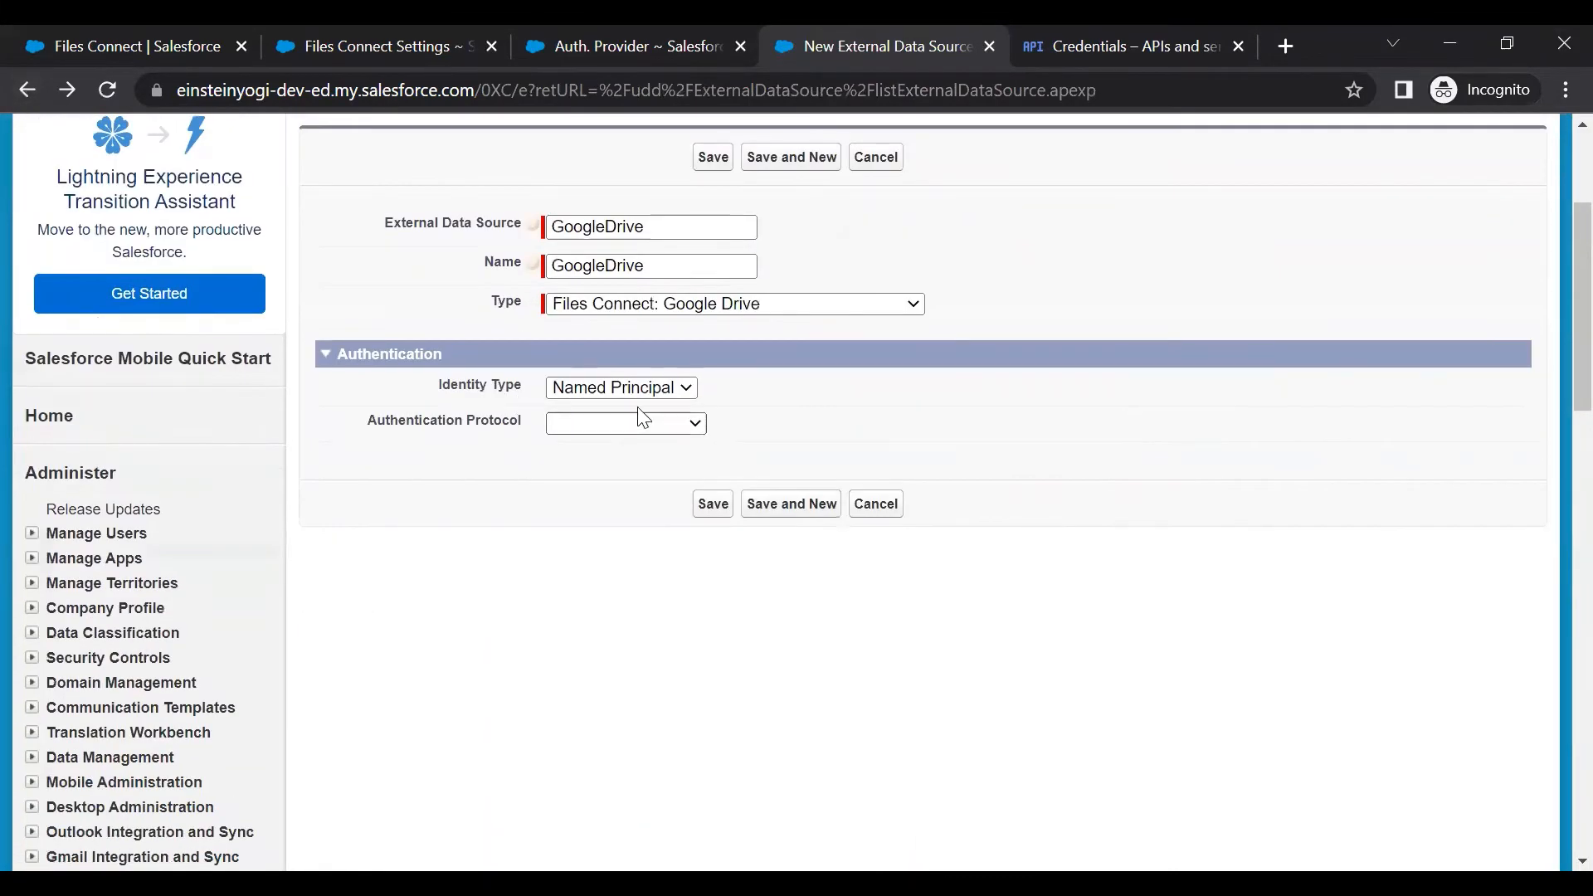
left_click(657, 390)
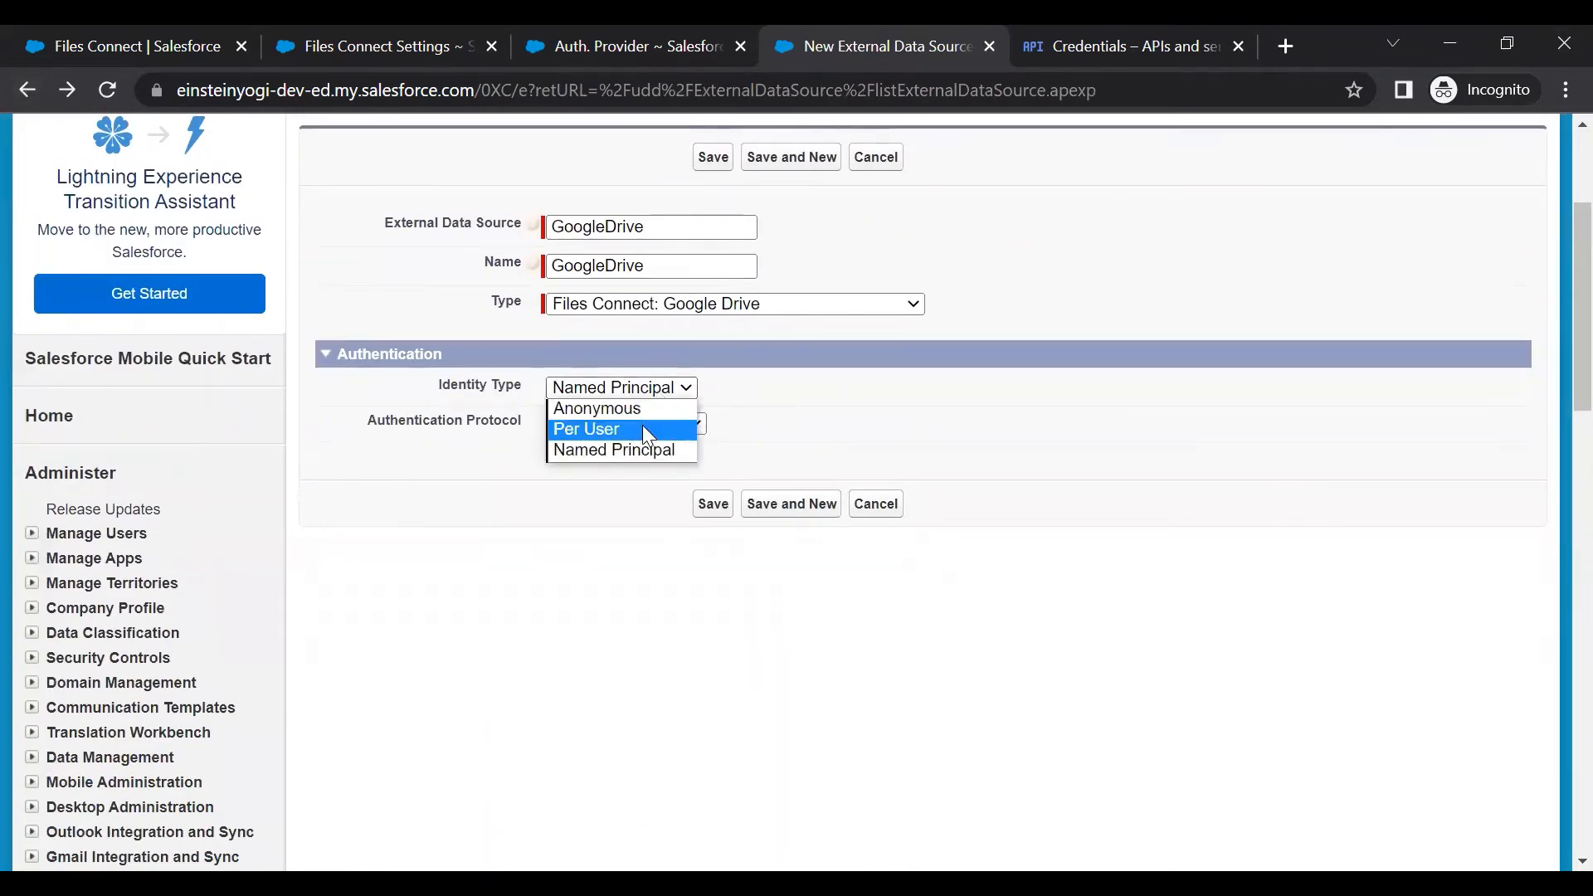
left_click(655, 450)
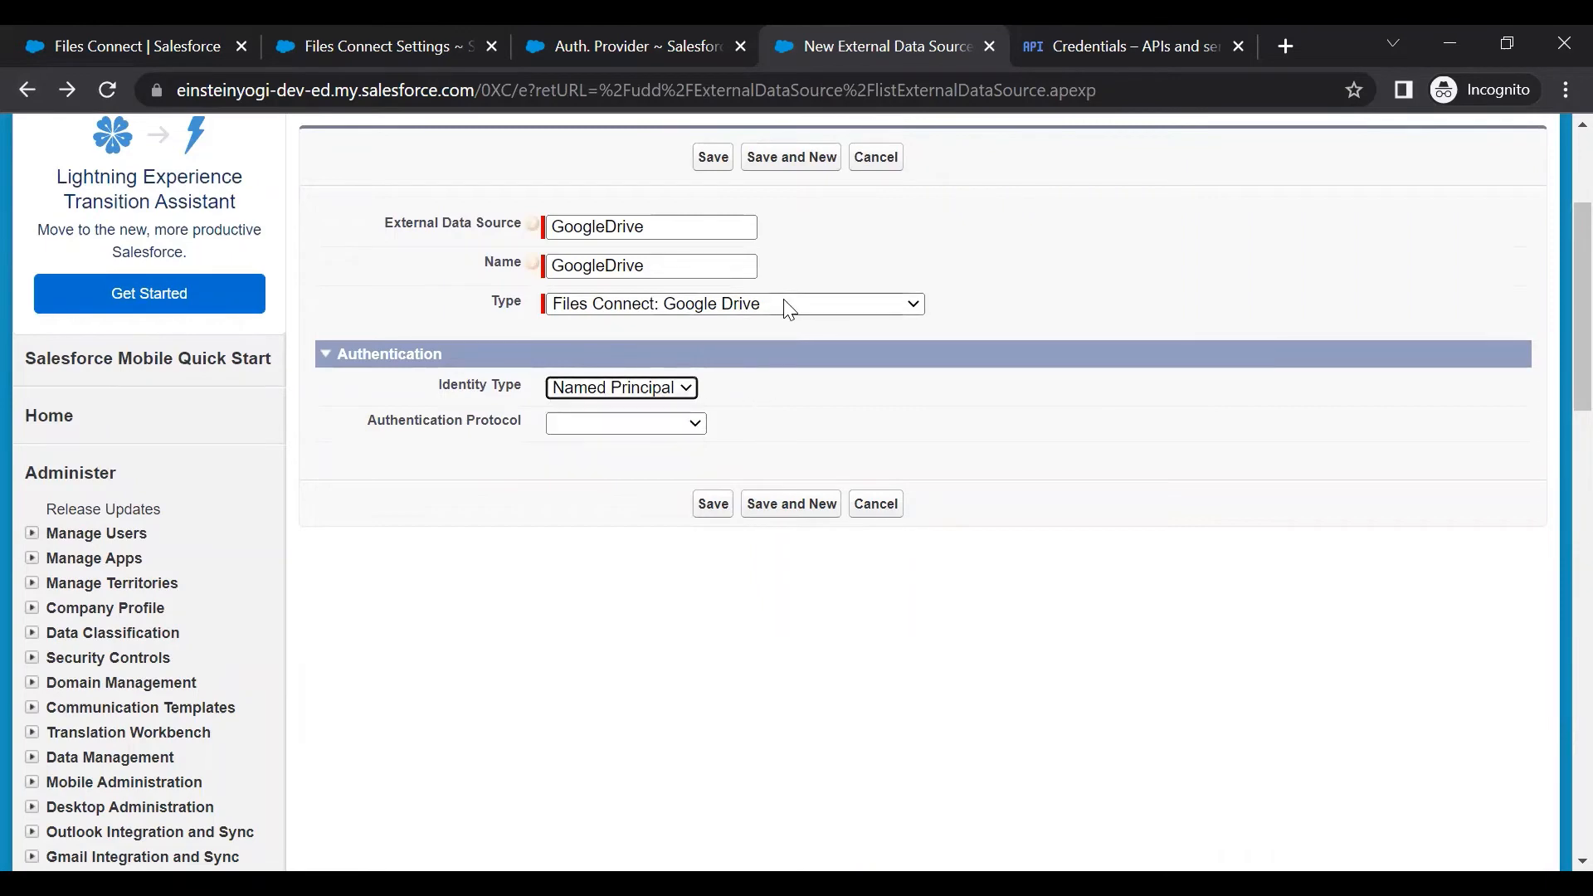
scroll(783, 309, "up", 3)
left_click(876, 406)
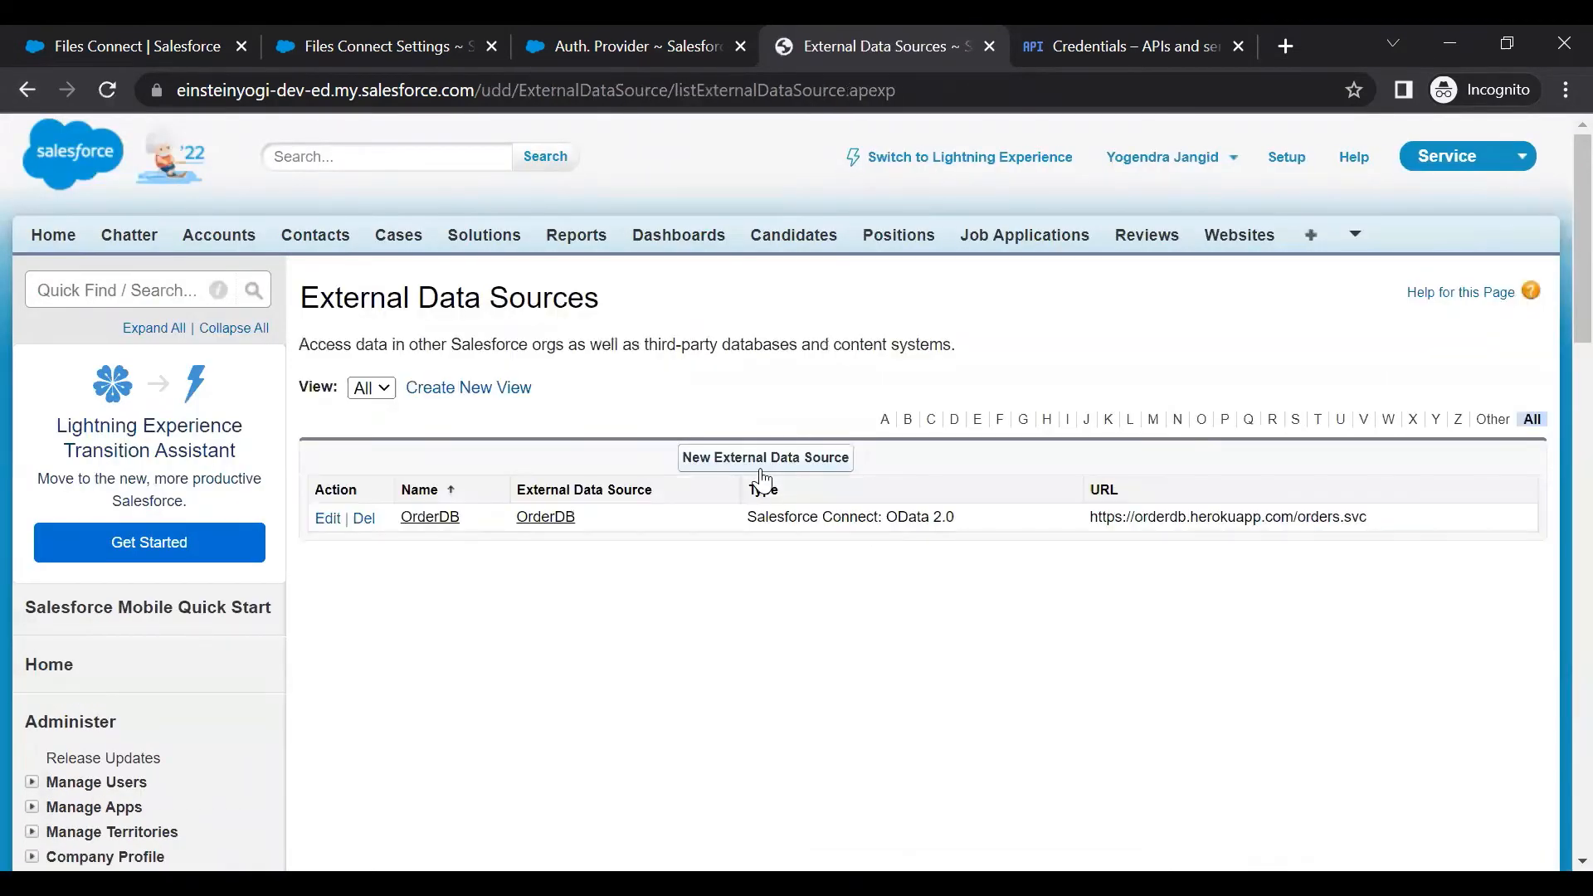
left_click(798, 466)
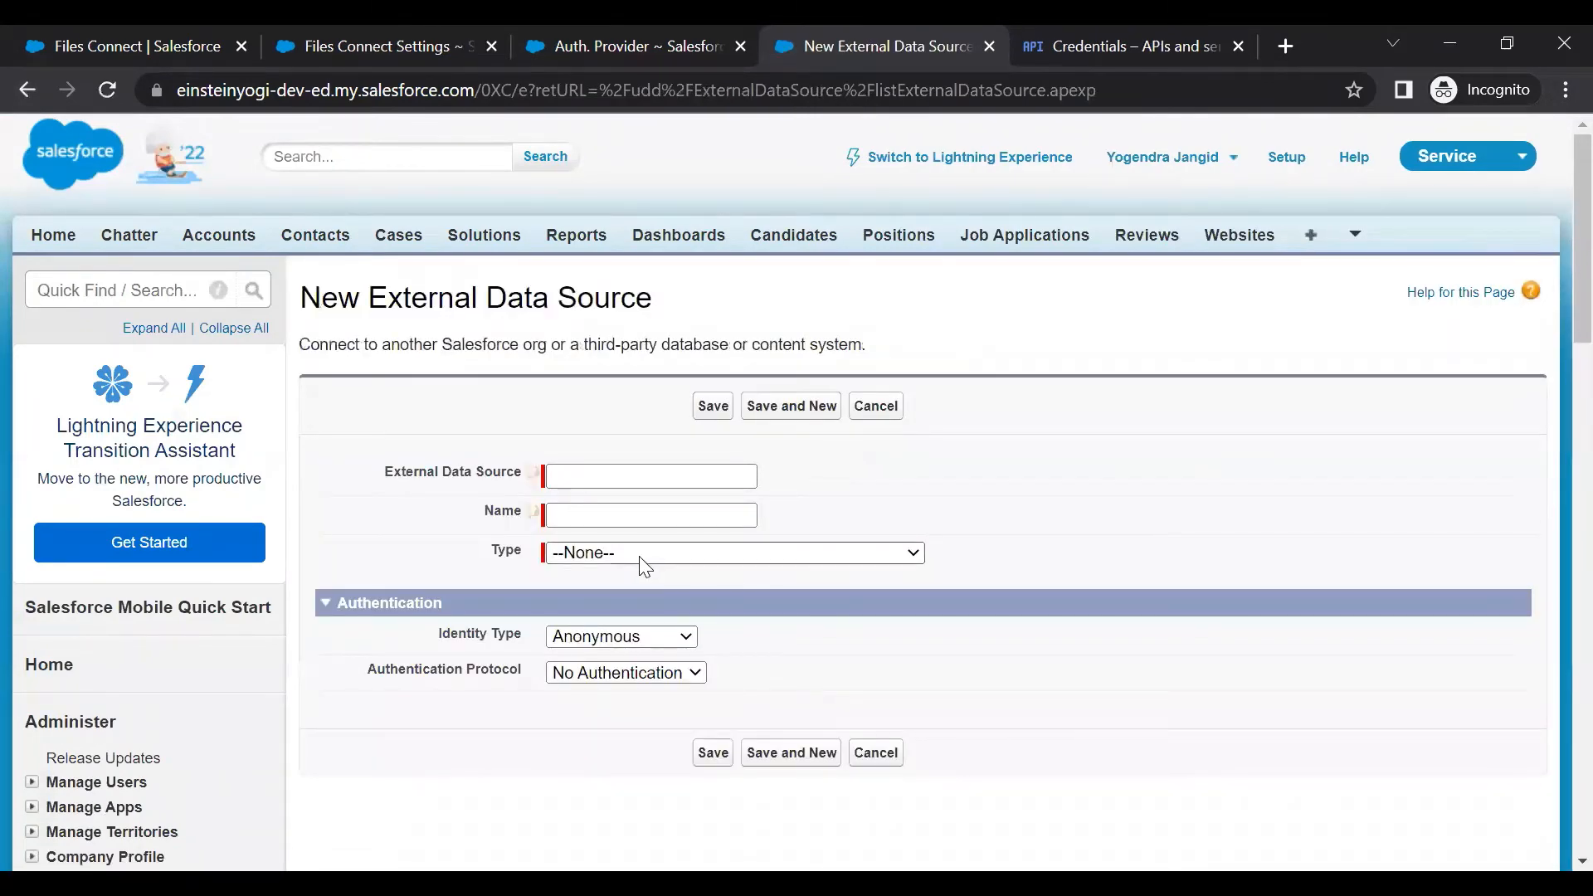
Save GoogleDrive as Files Connect: Google Drive, Named Principal, GoogleDrive provider, authentication flow on
left_click(641, 554)
left_click(655, 631)
left_click(601, 477)
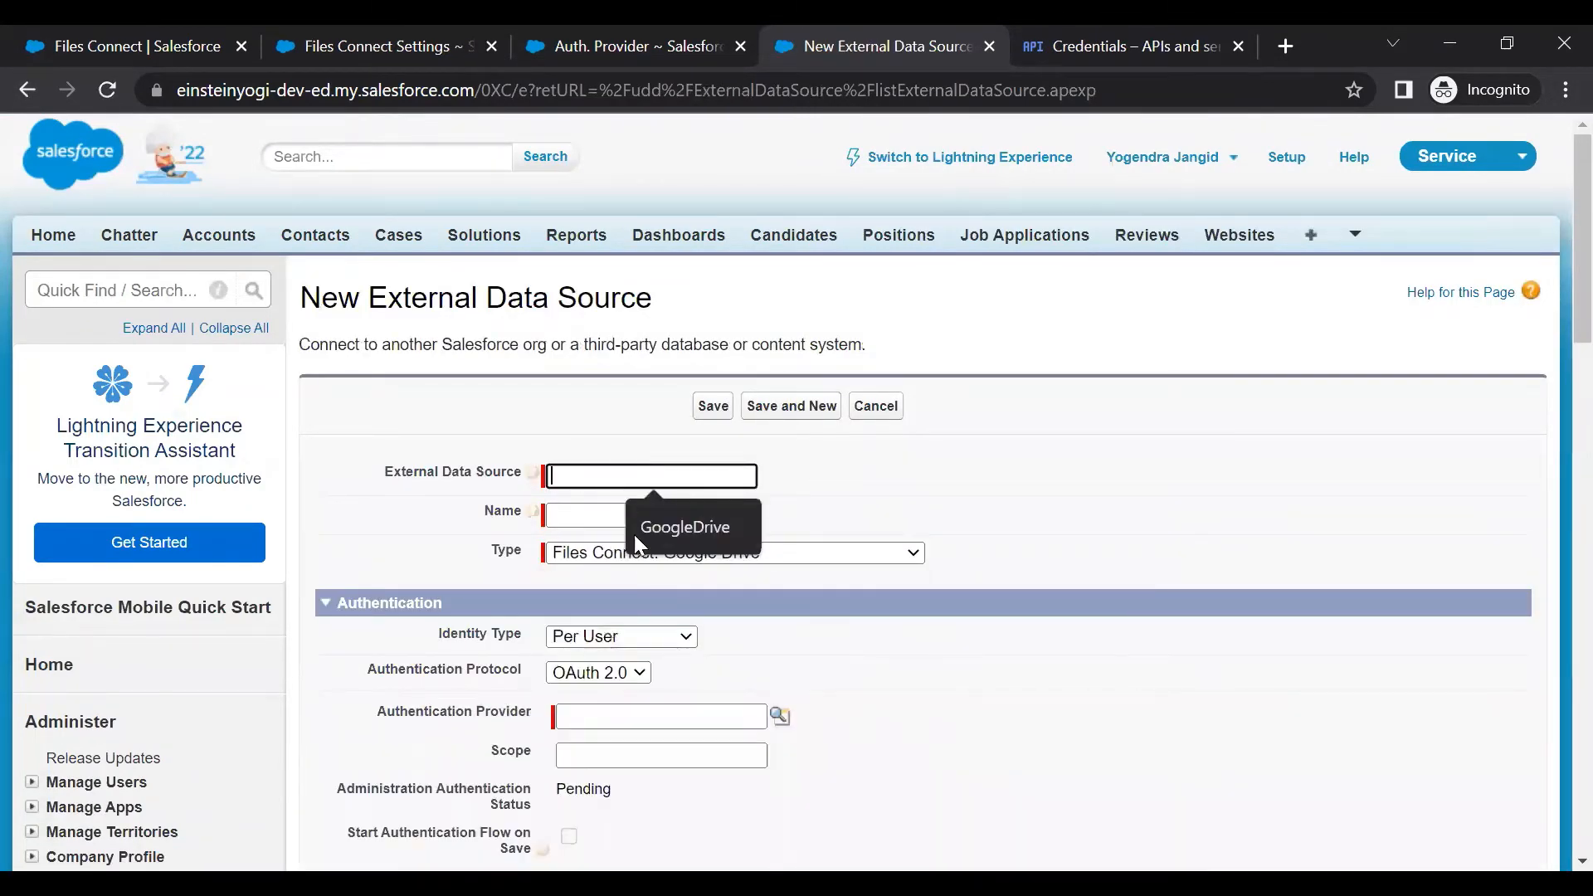
left_click(663, 526)
scroll(747, 465, "down", 5)
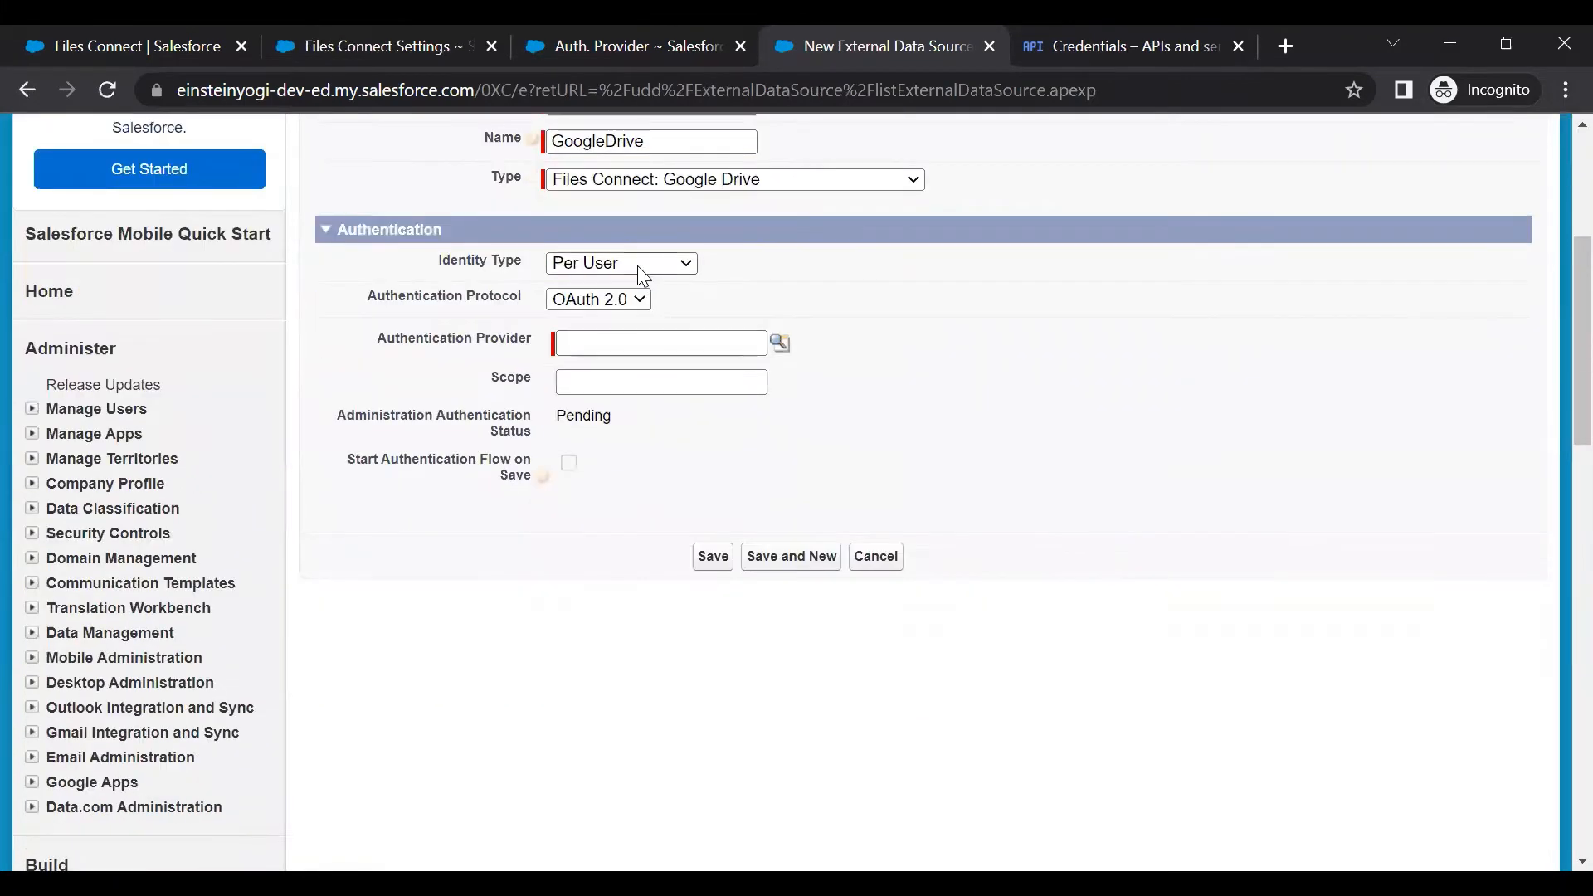
left_click(638, 265)
left_click(646, 305)
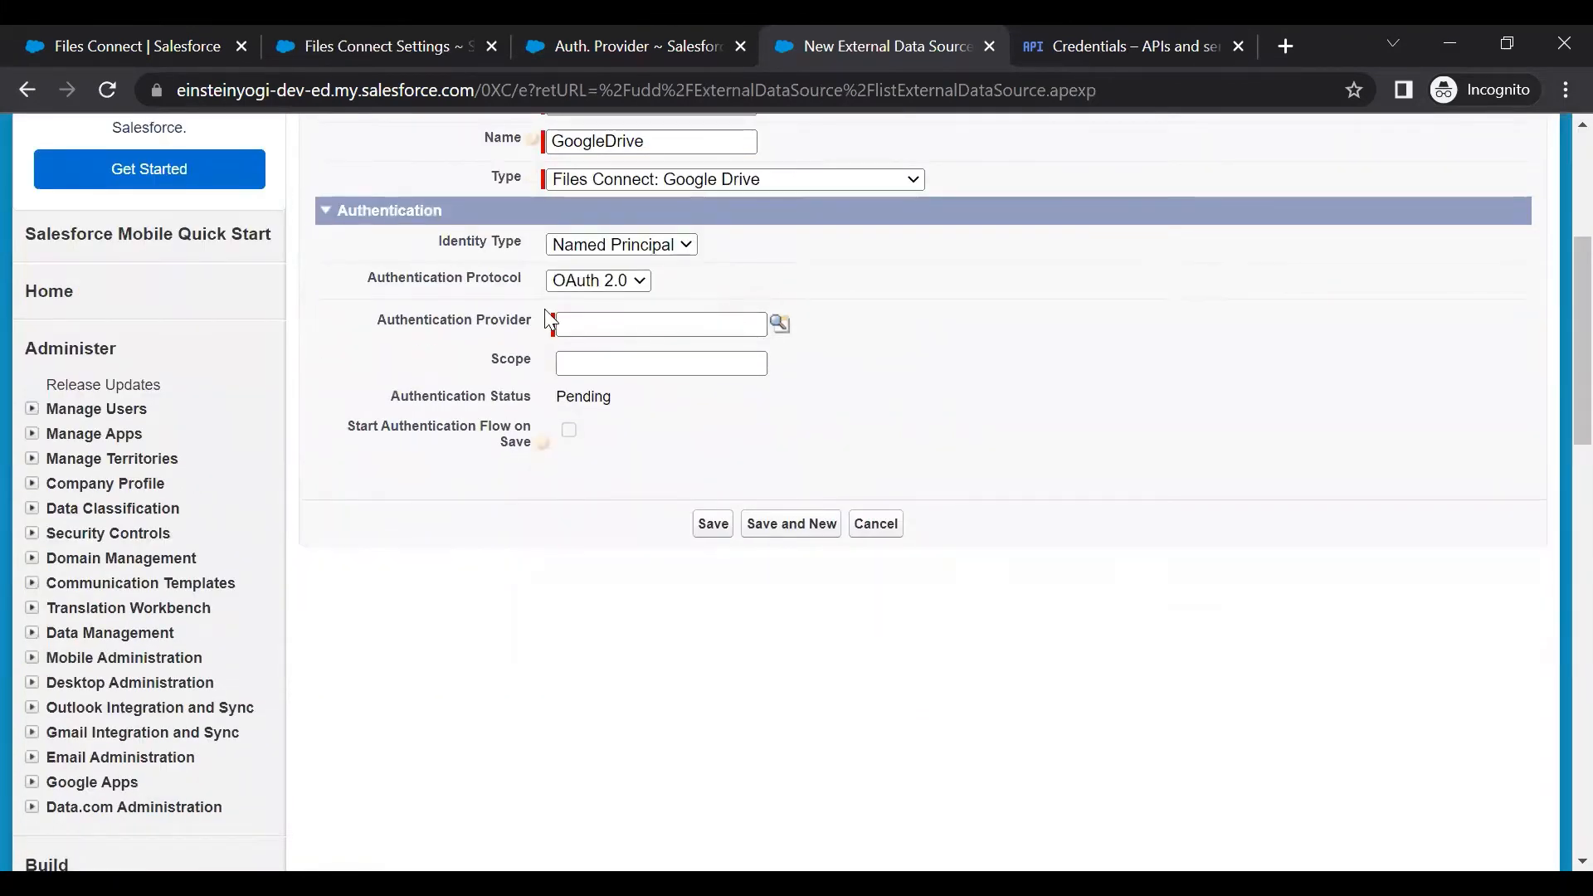
left_click(780, 326)
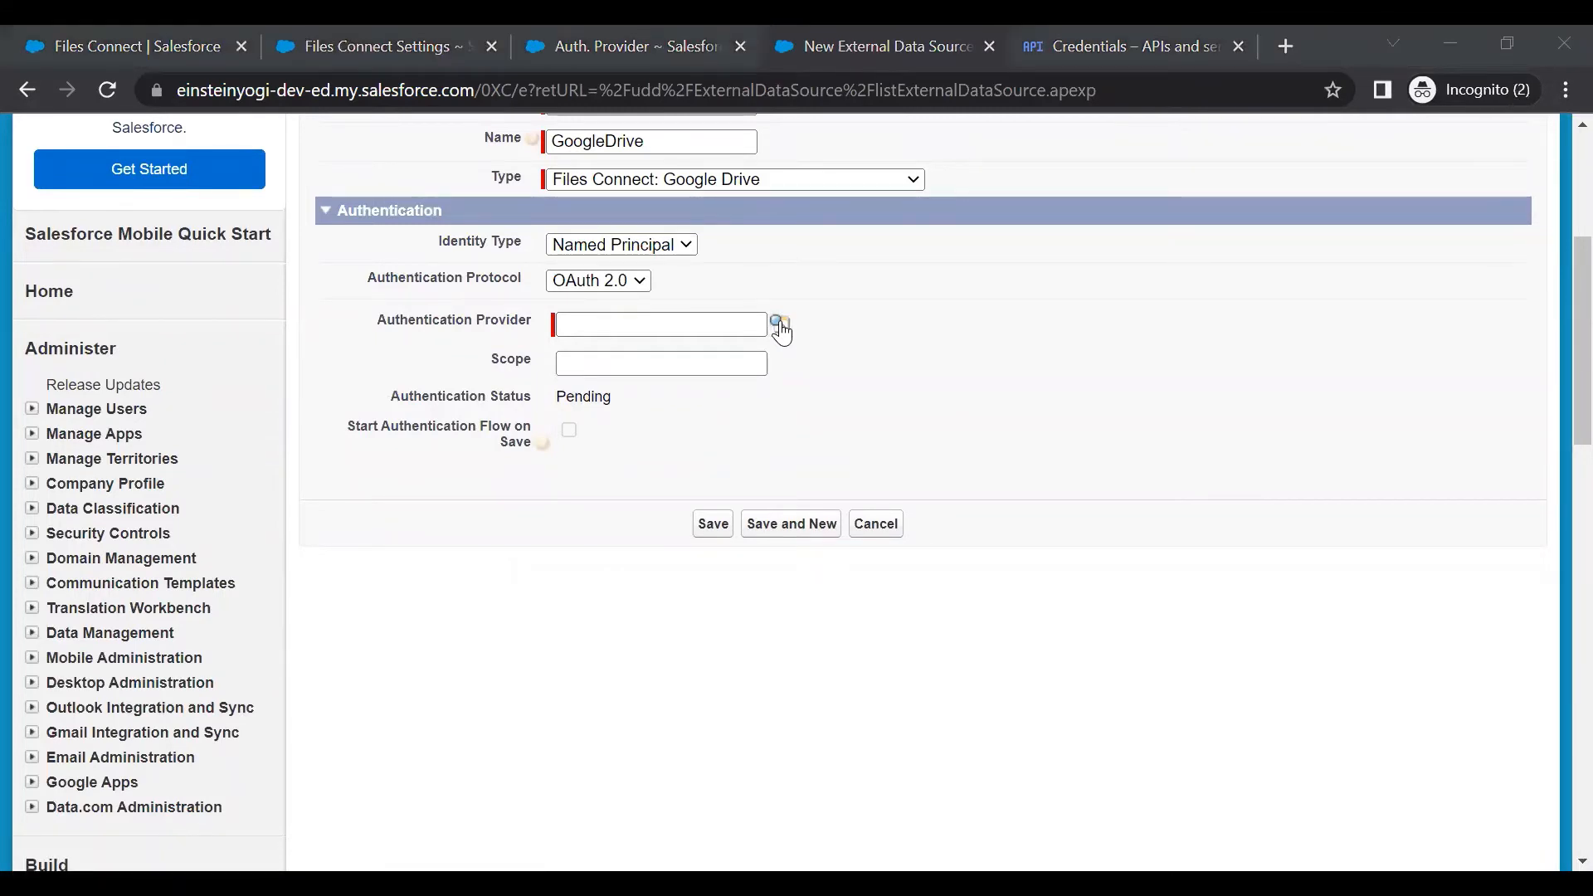
left_click(642, 445)
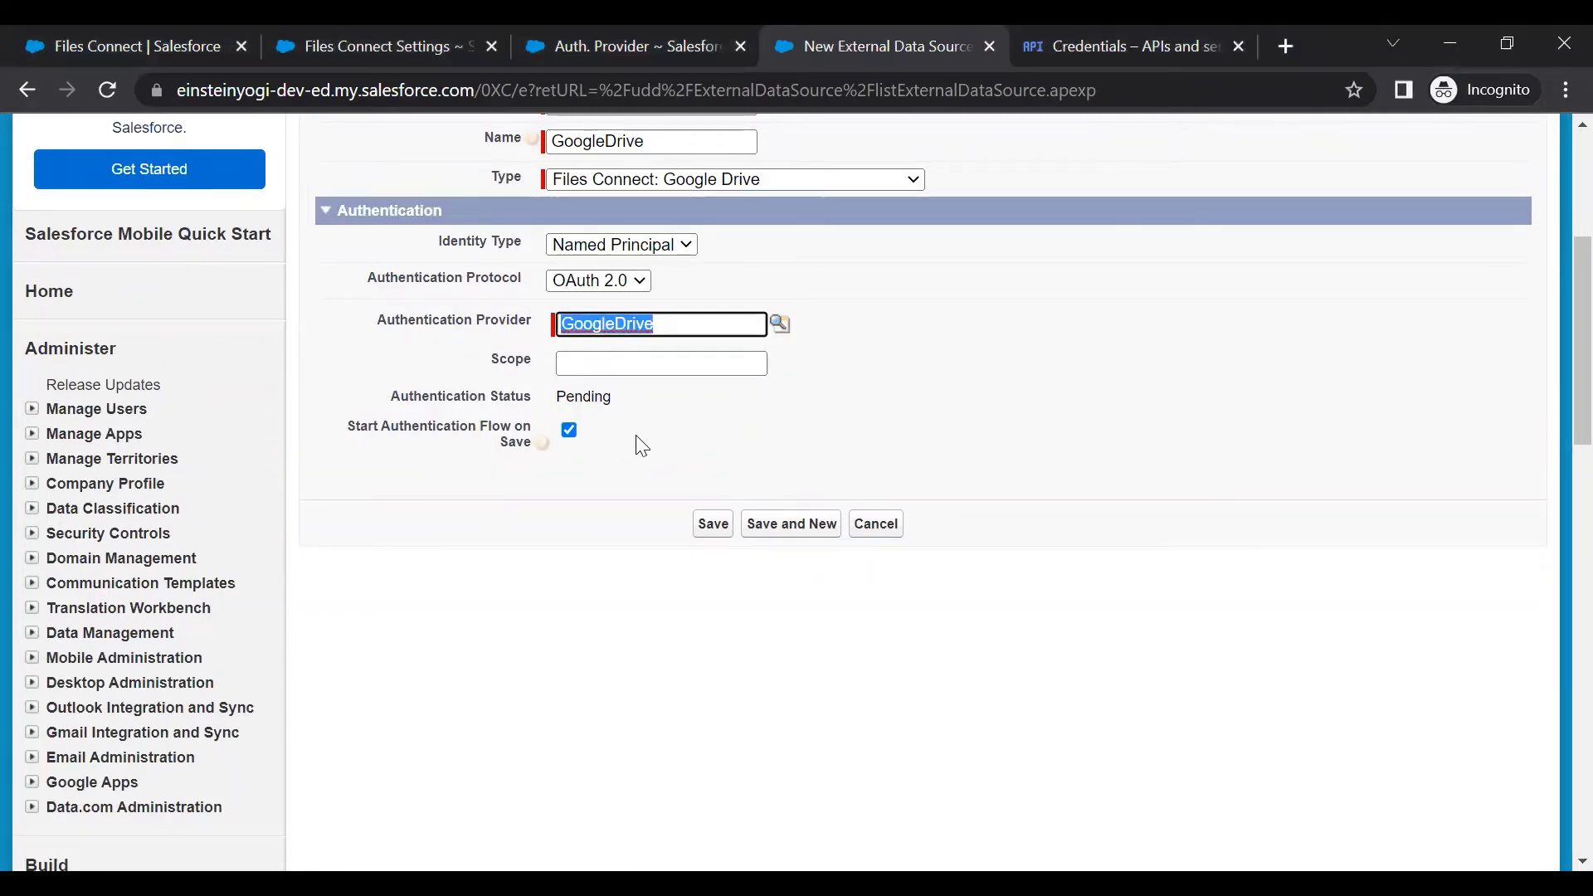
left_click(711, 526)
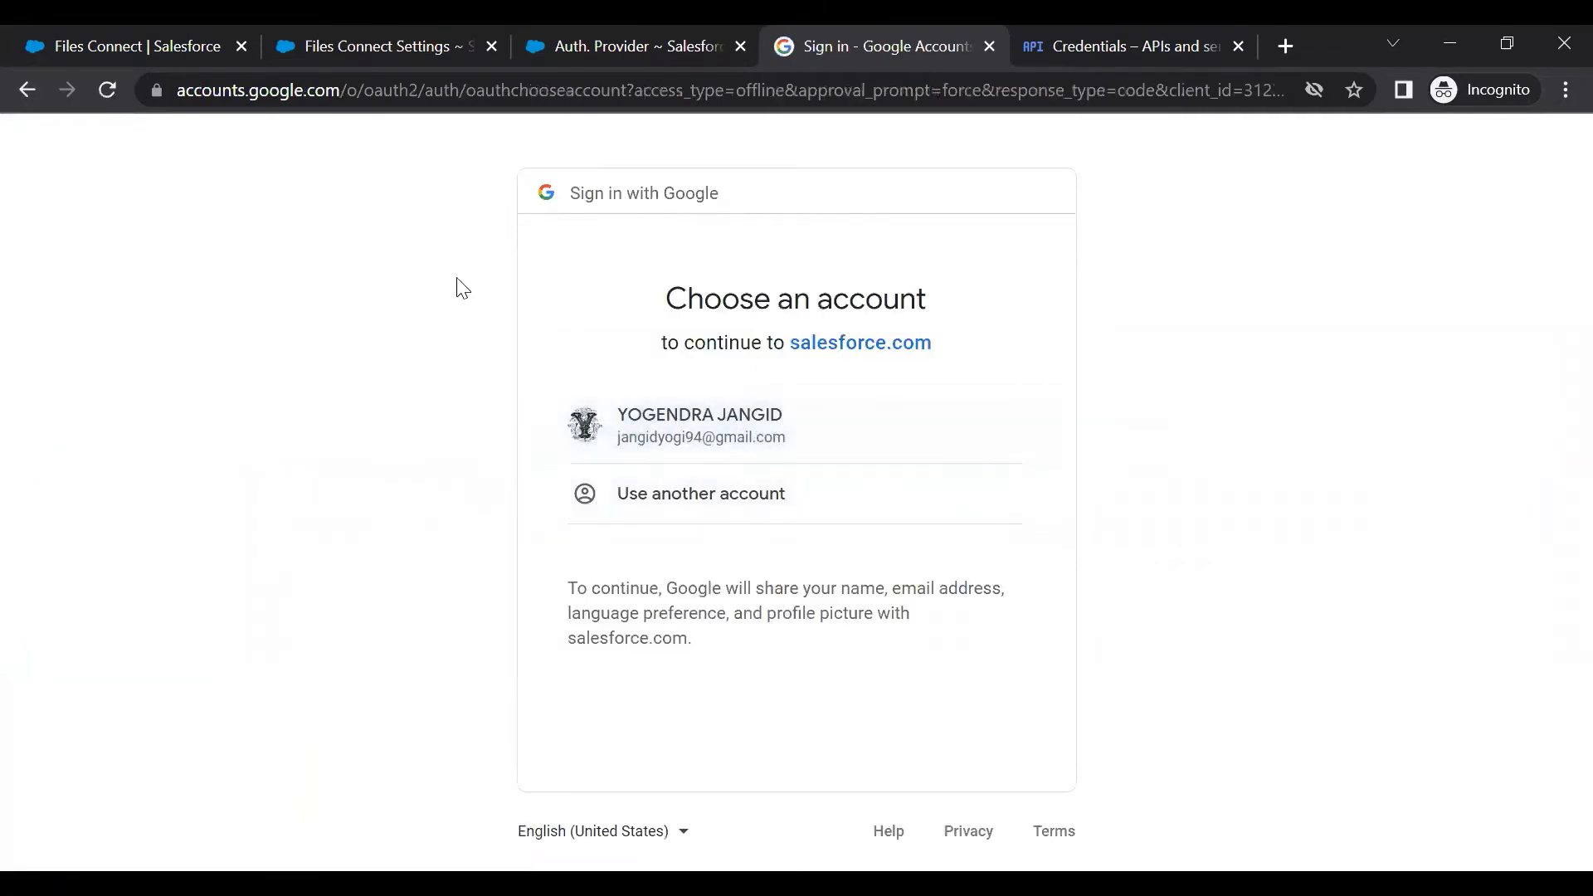
Sign in with the Google account, note the unverified-app warning, then view Cloud Console Credentials
left_click(752, 434)
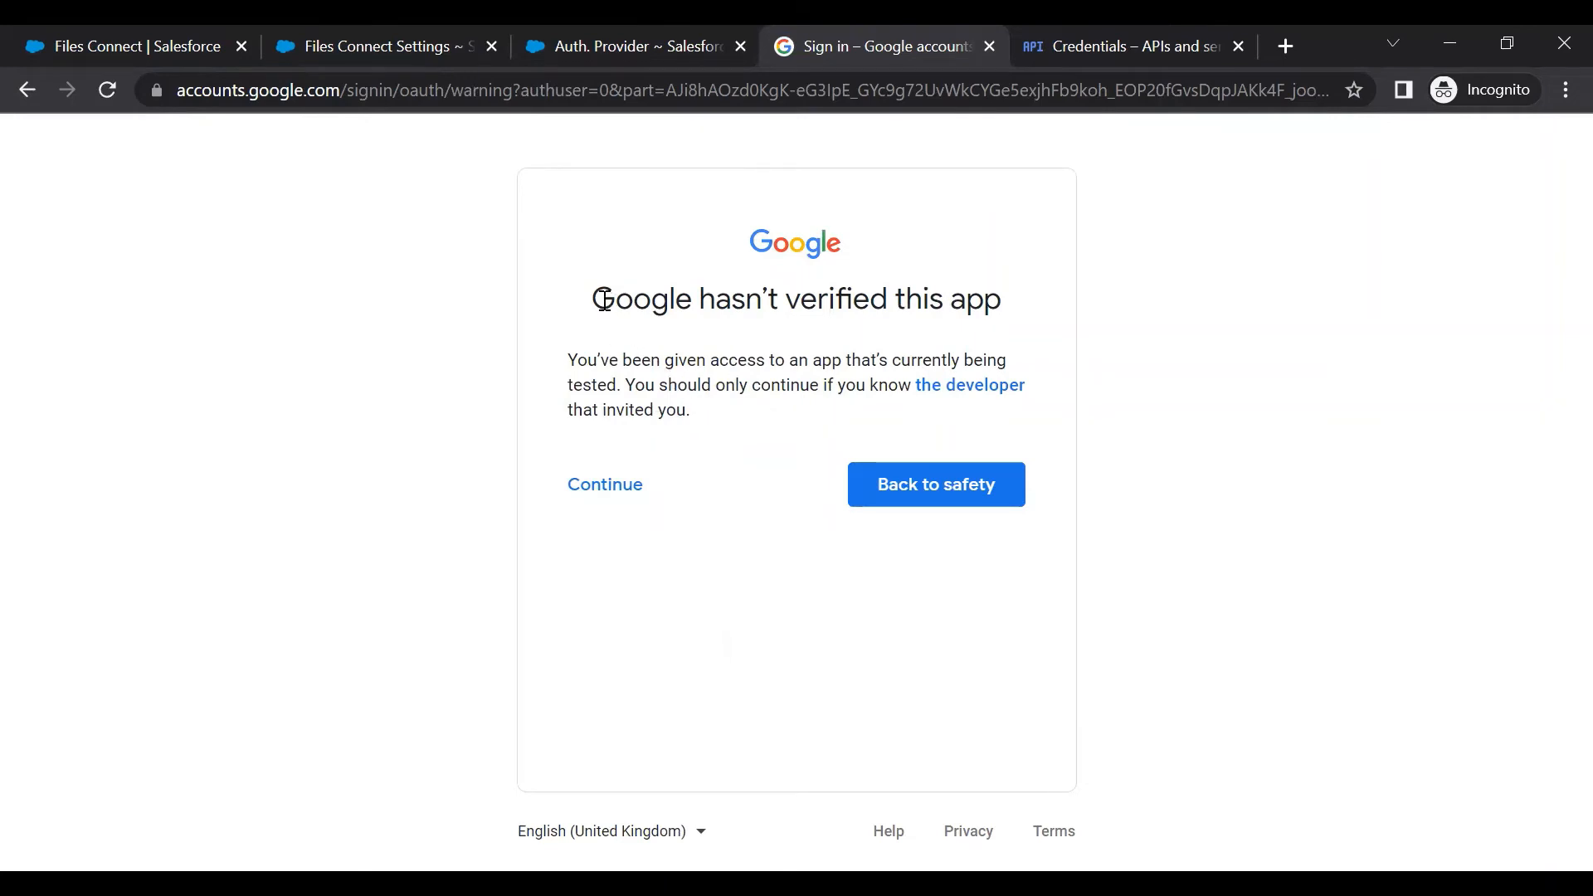
left_click_drag(603, 300, 996, 305)
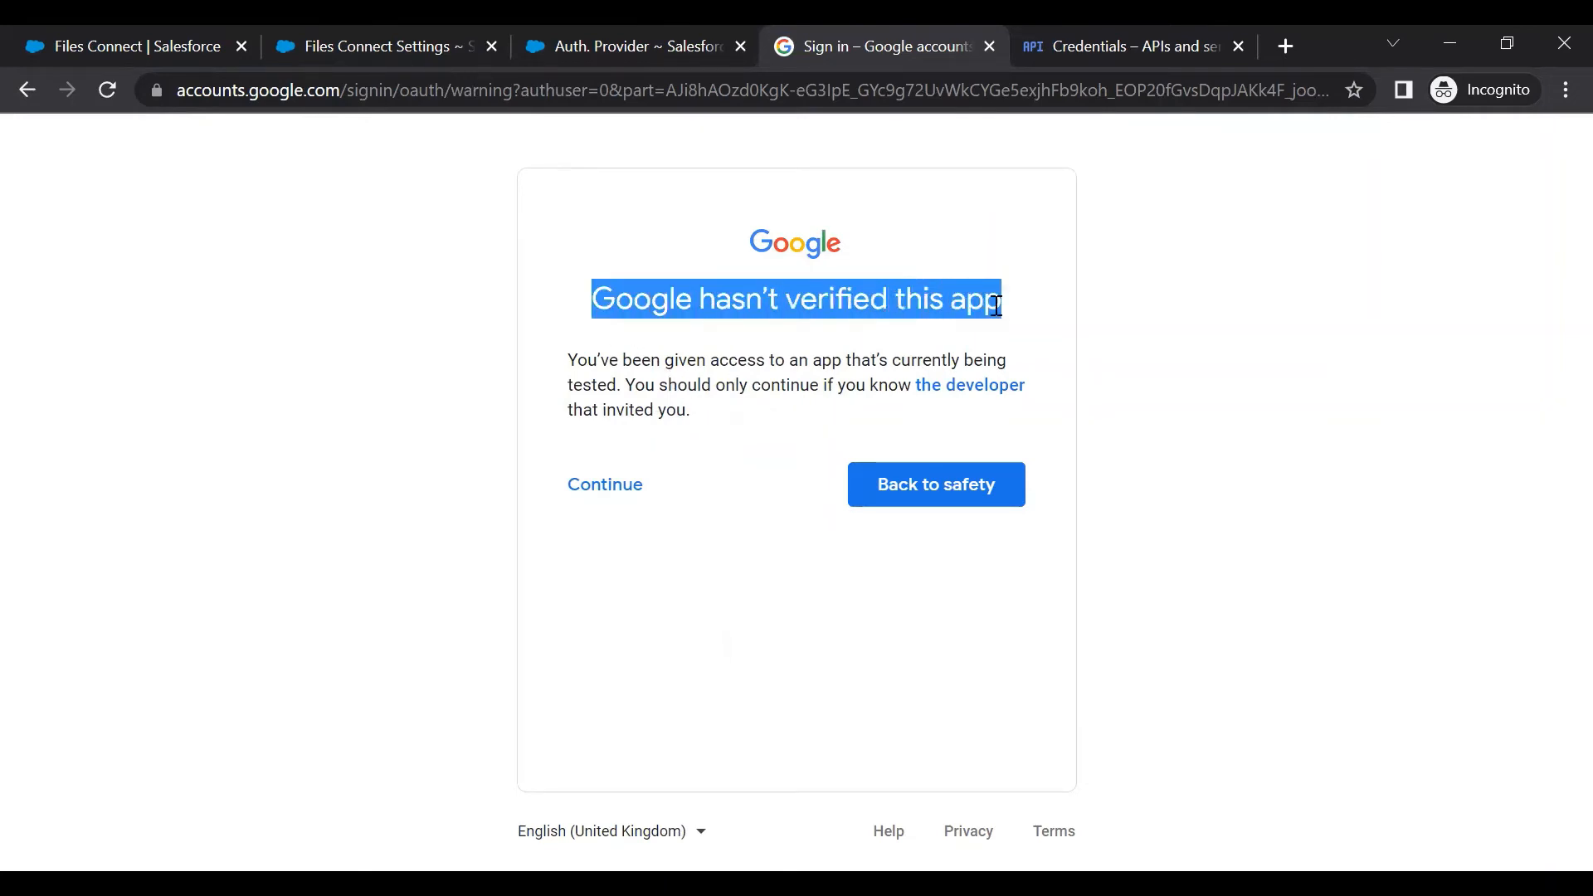
left_click(1088, 34)
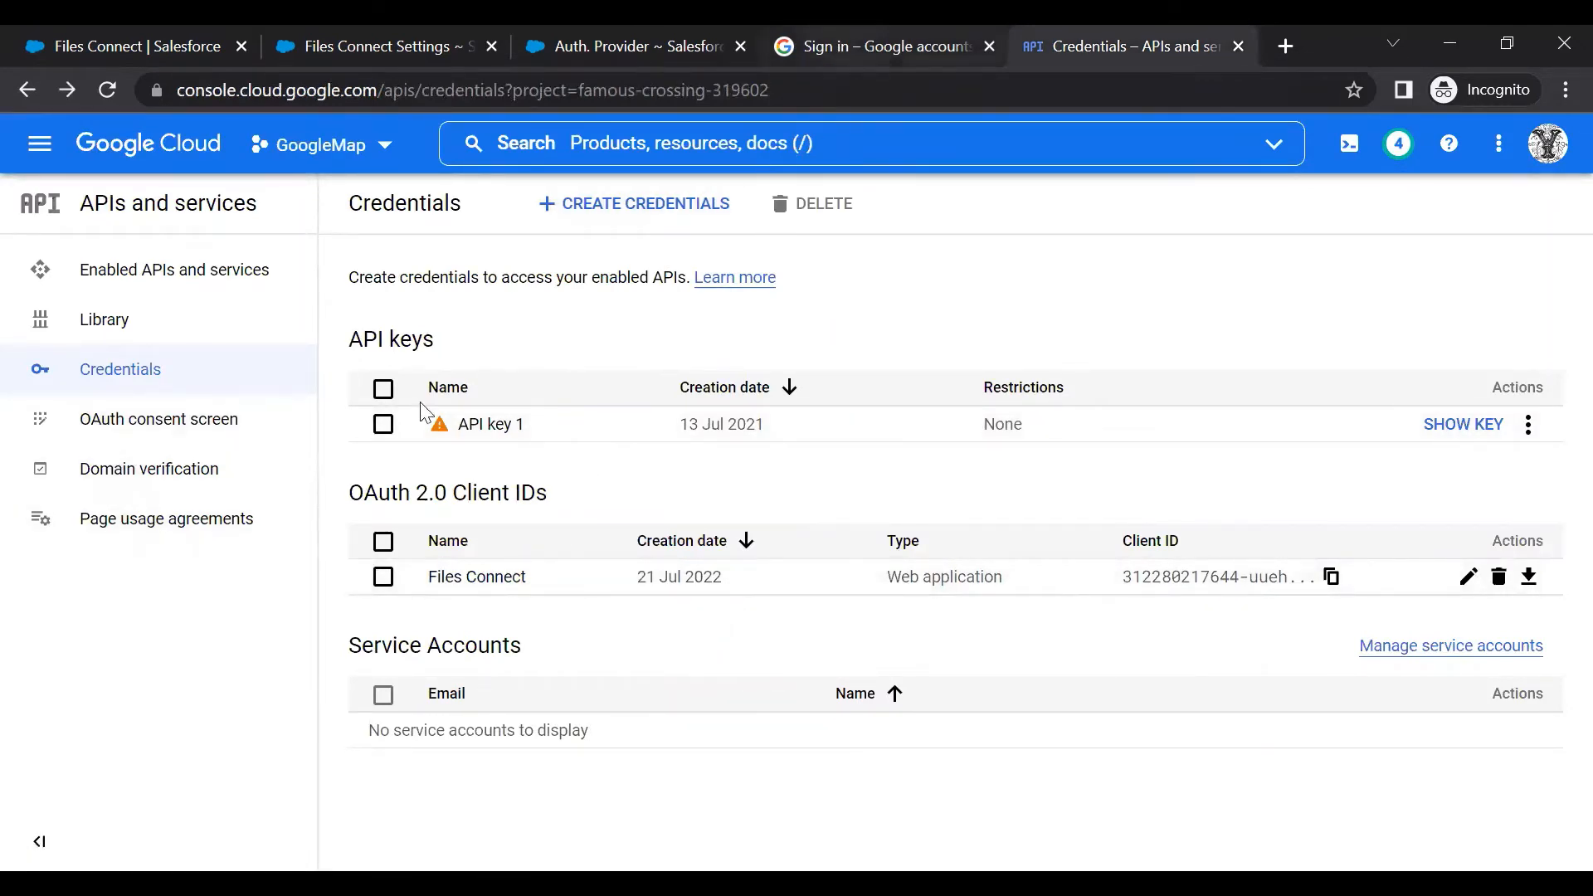
Check the OAuth consent screen, then continue past the warning and grant salesforce.com Drive access
left_click(134, 423)
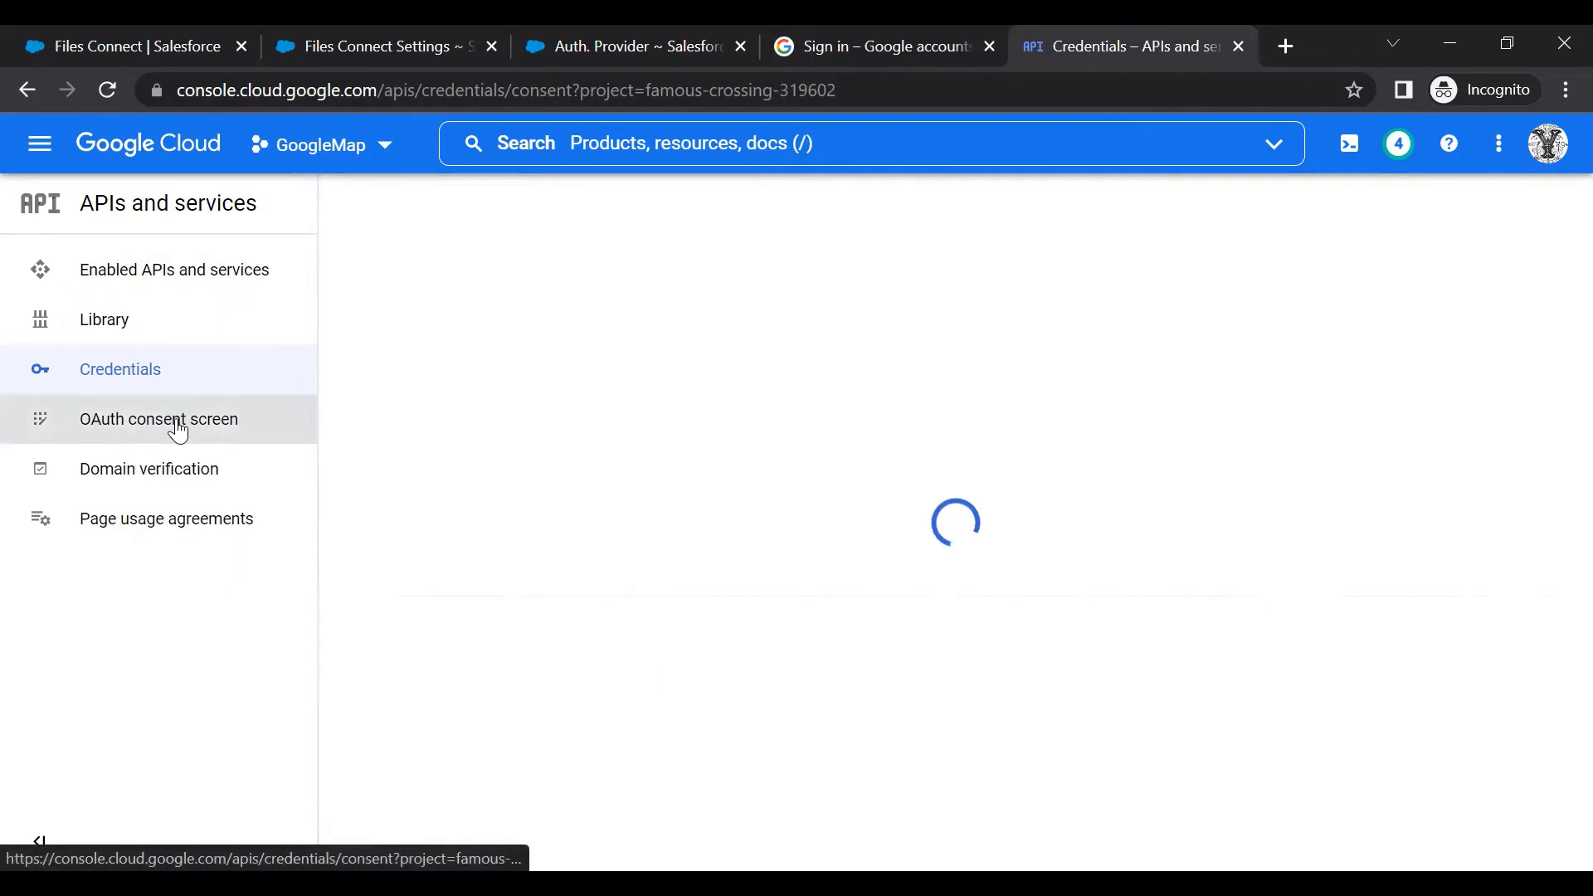
left_click(843, 34)
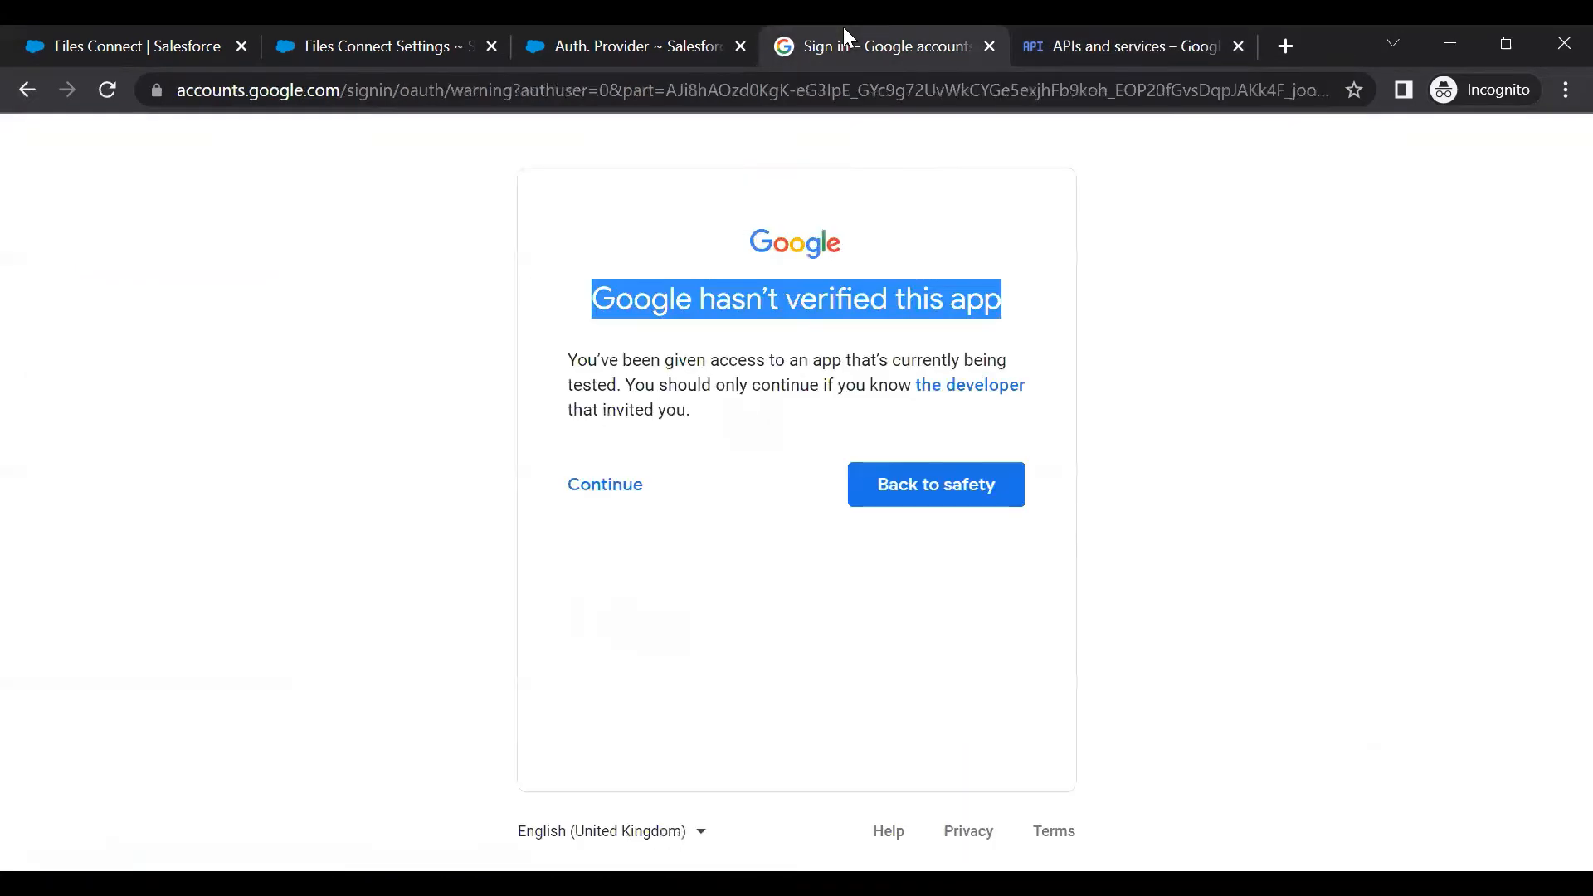
left_click(590, 495)
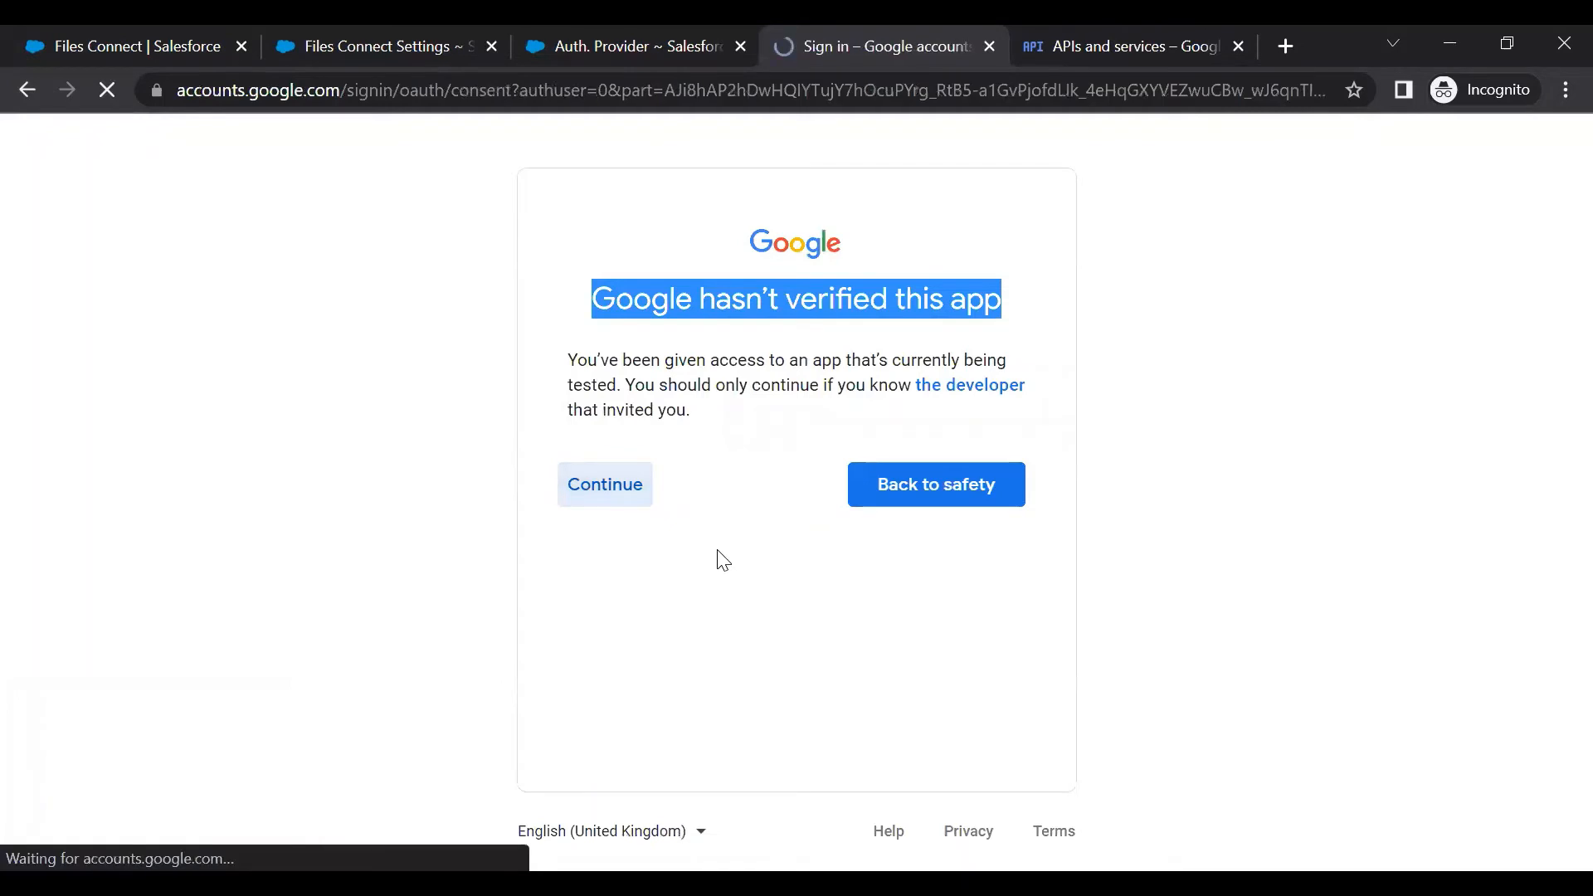
scroll(843, 492, "down", 5)
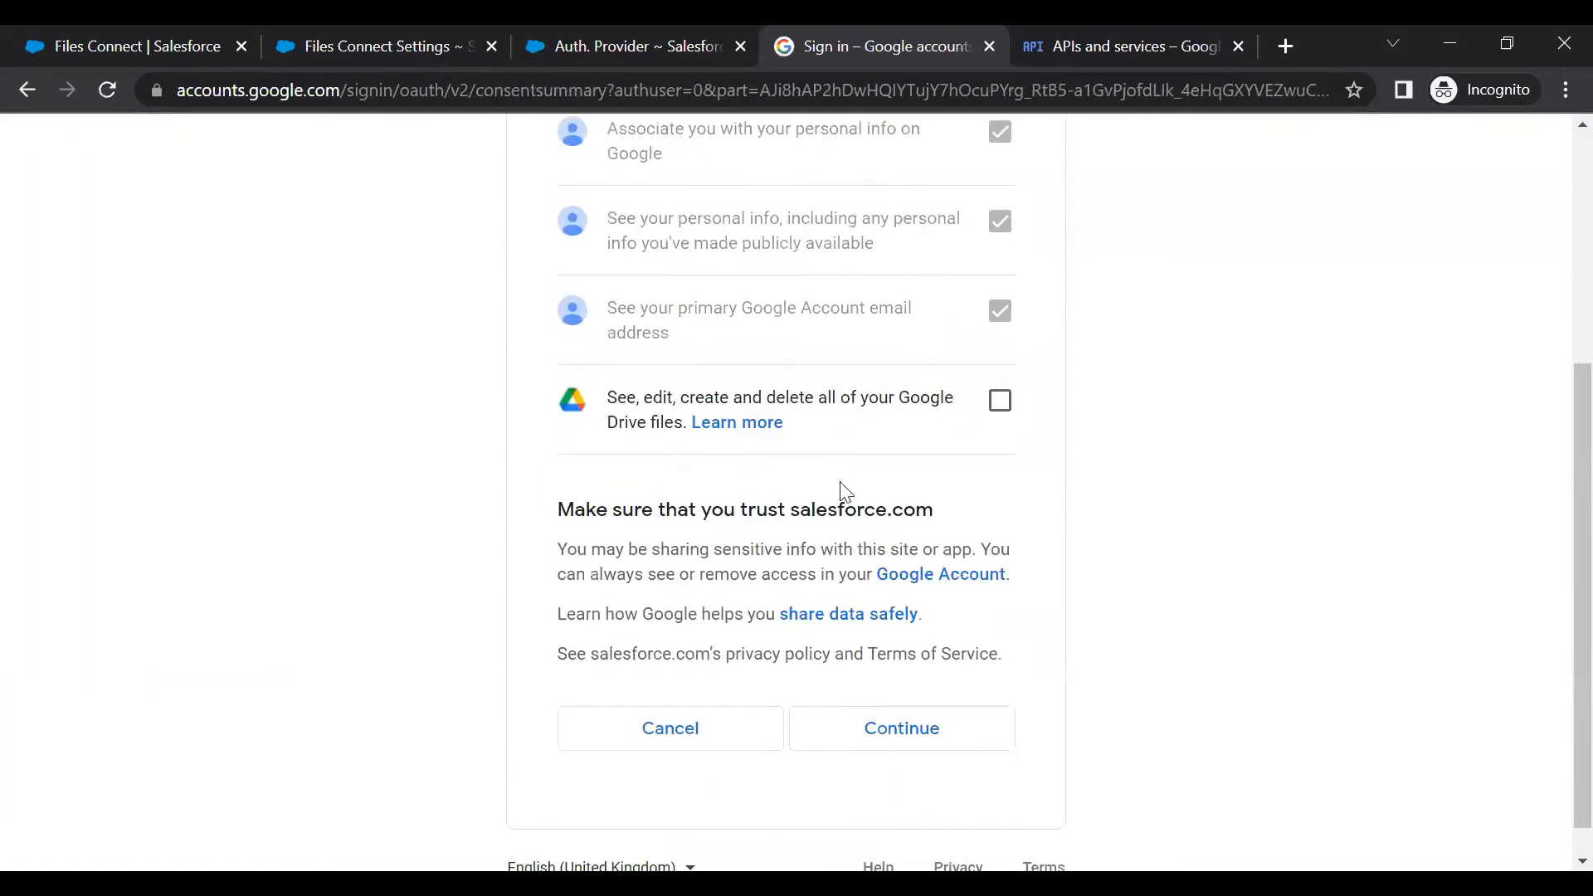
left_click(1000, 401)
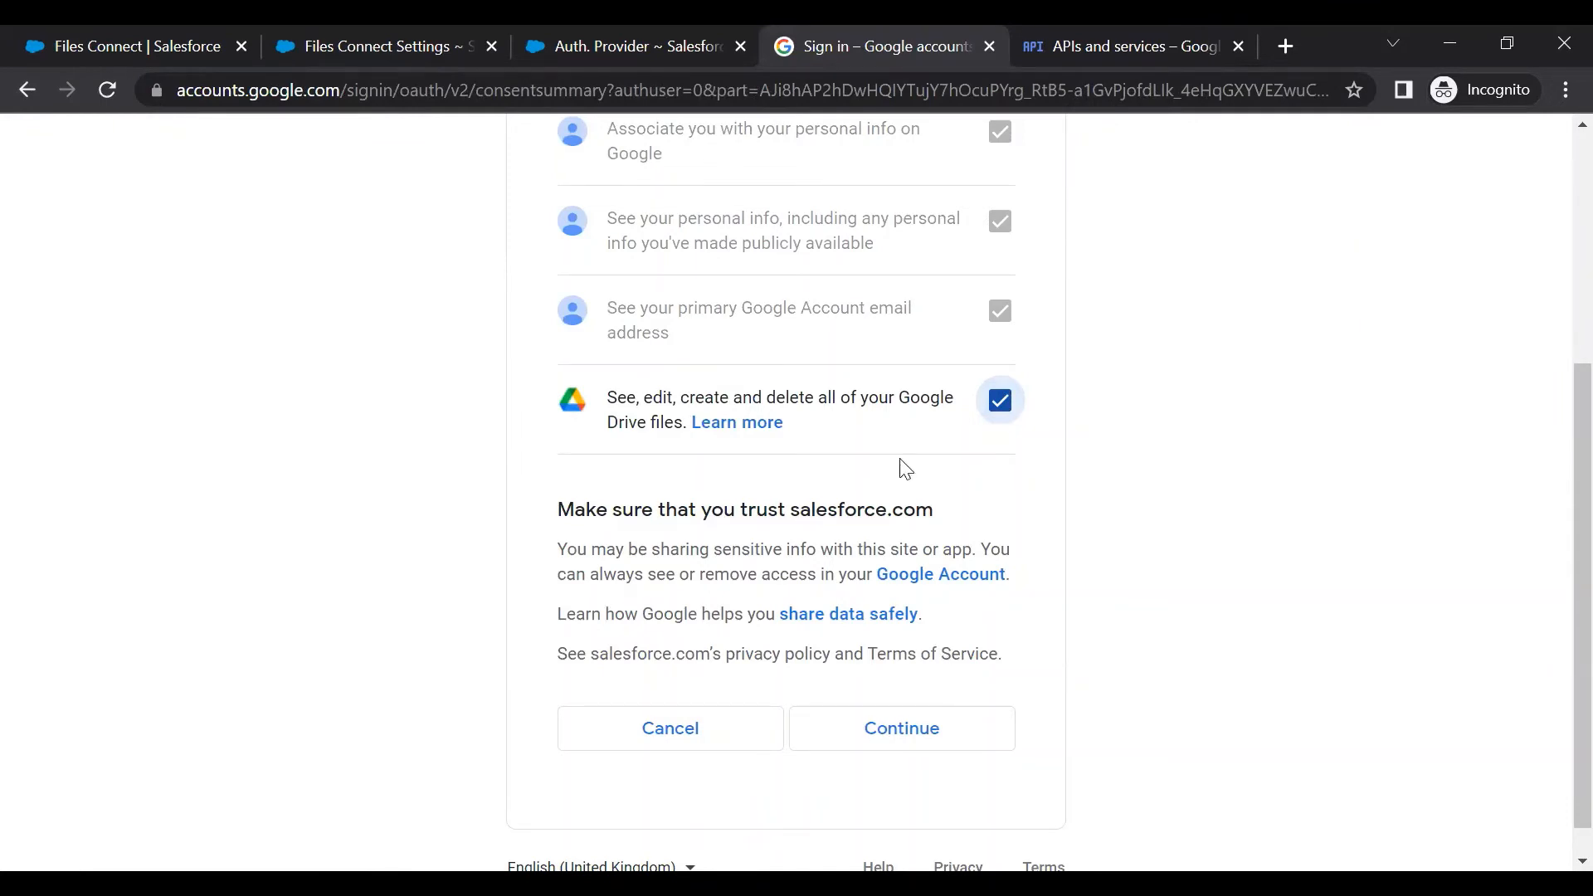
left_click(864, 739)
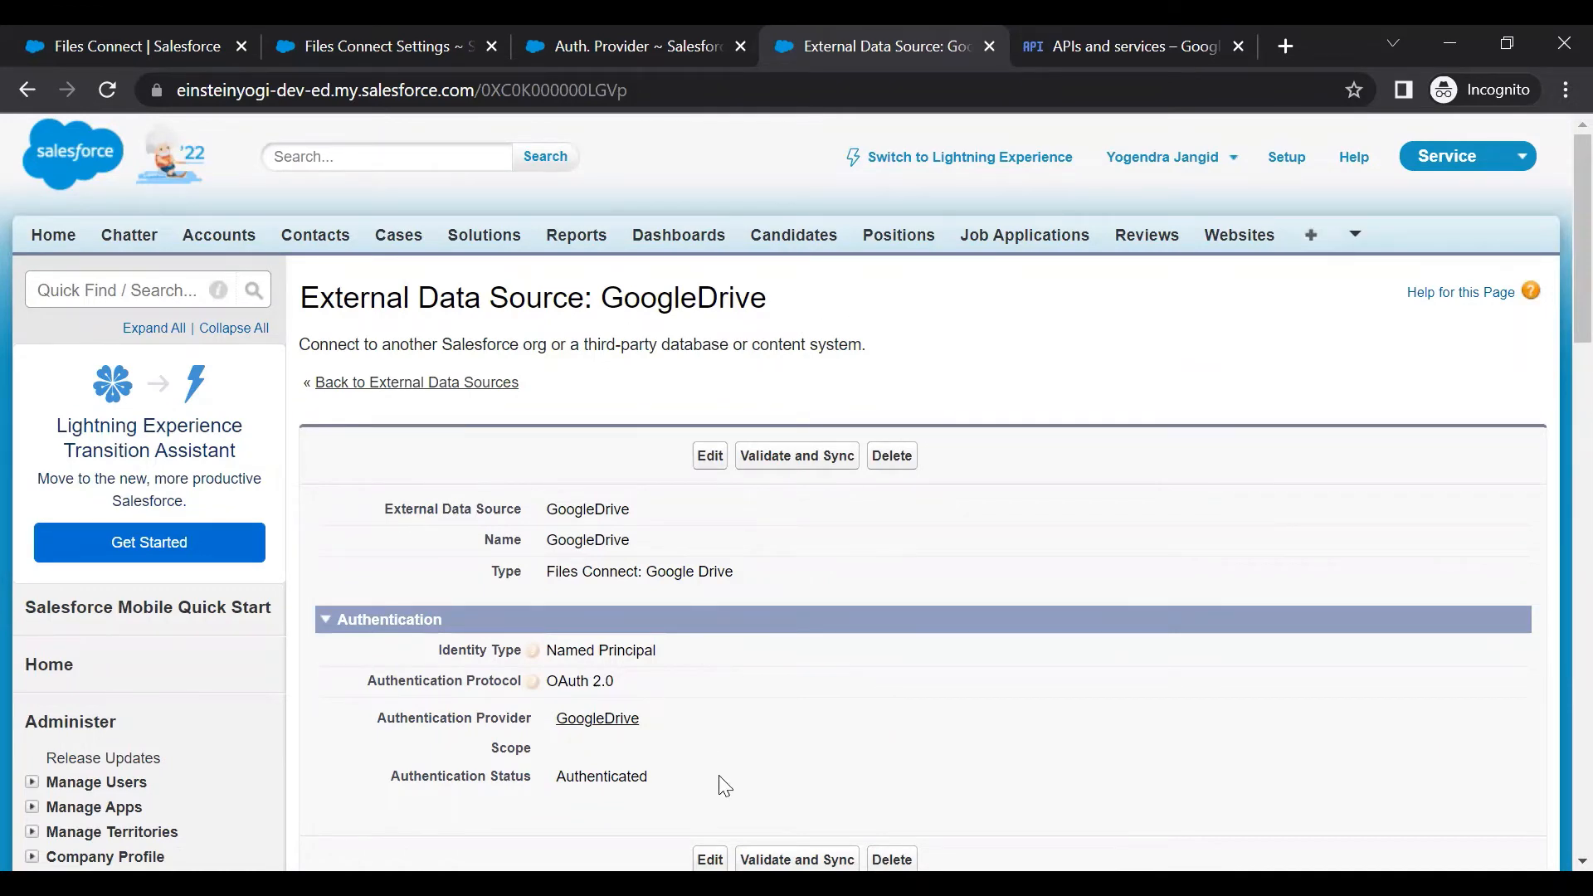
left_click(1089, 52)
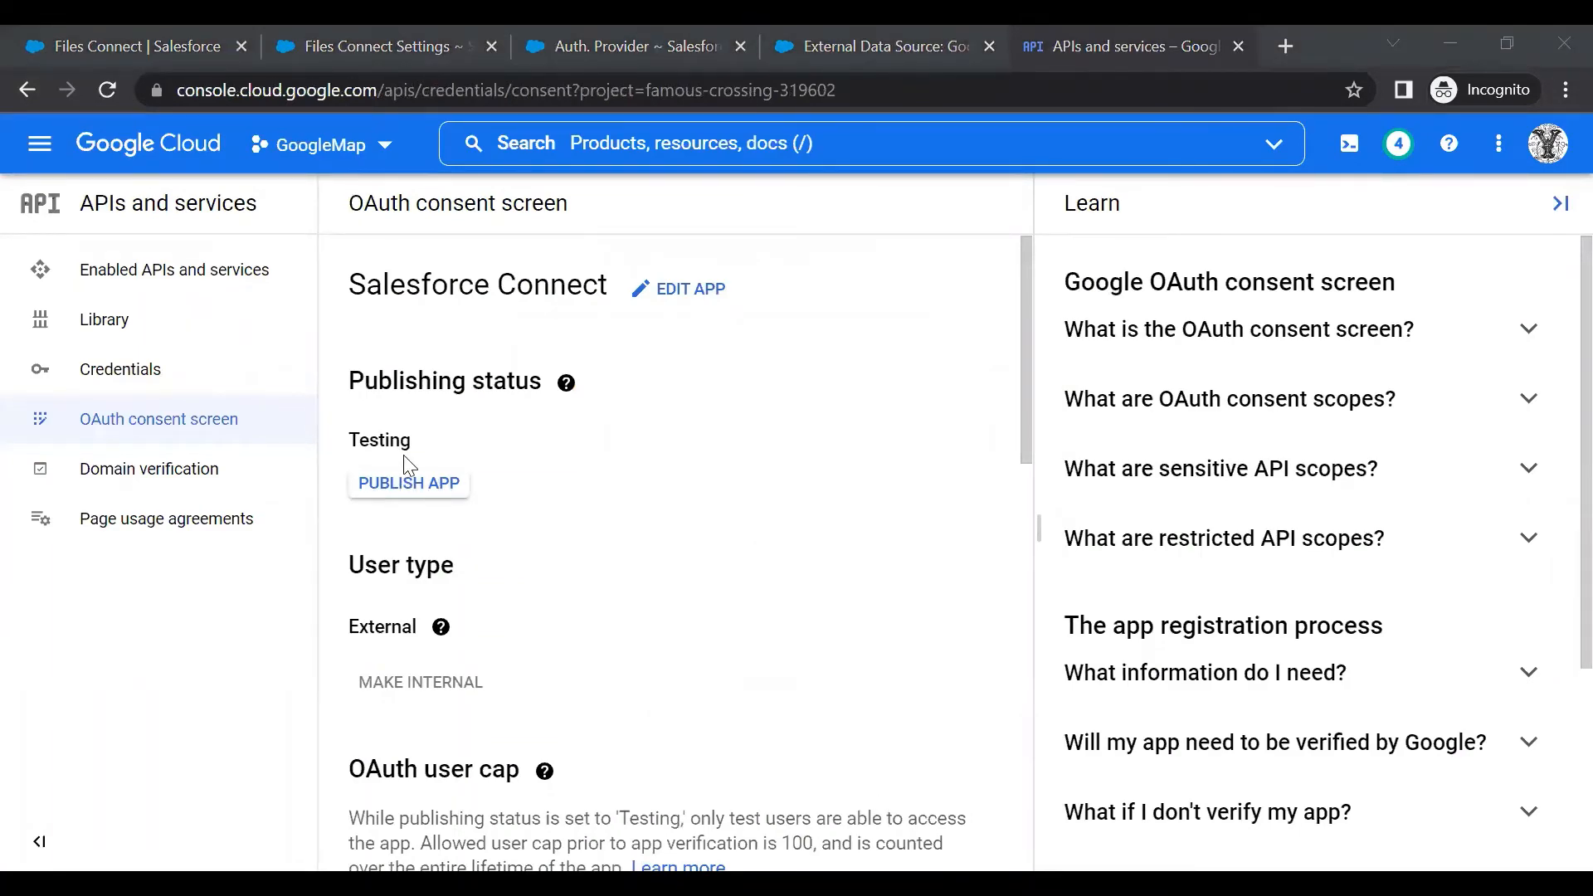
scroll(373, 483, "down", 12)
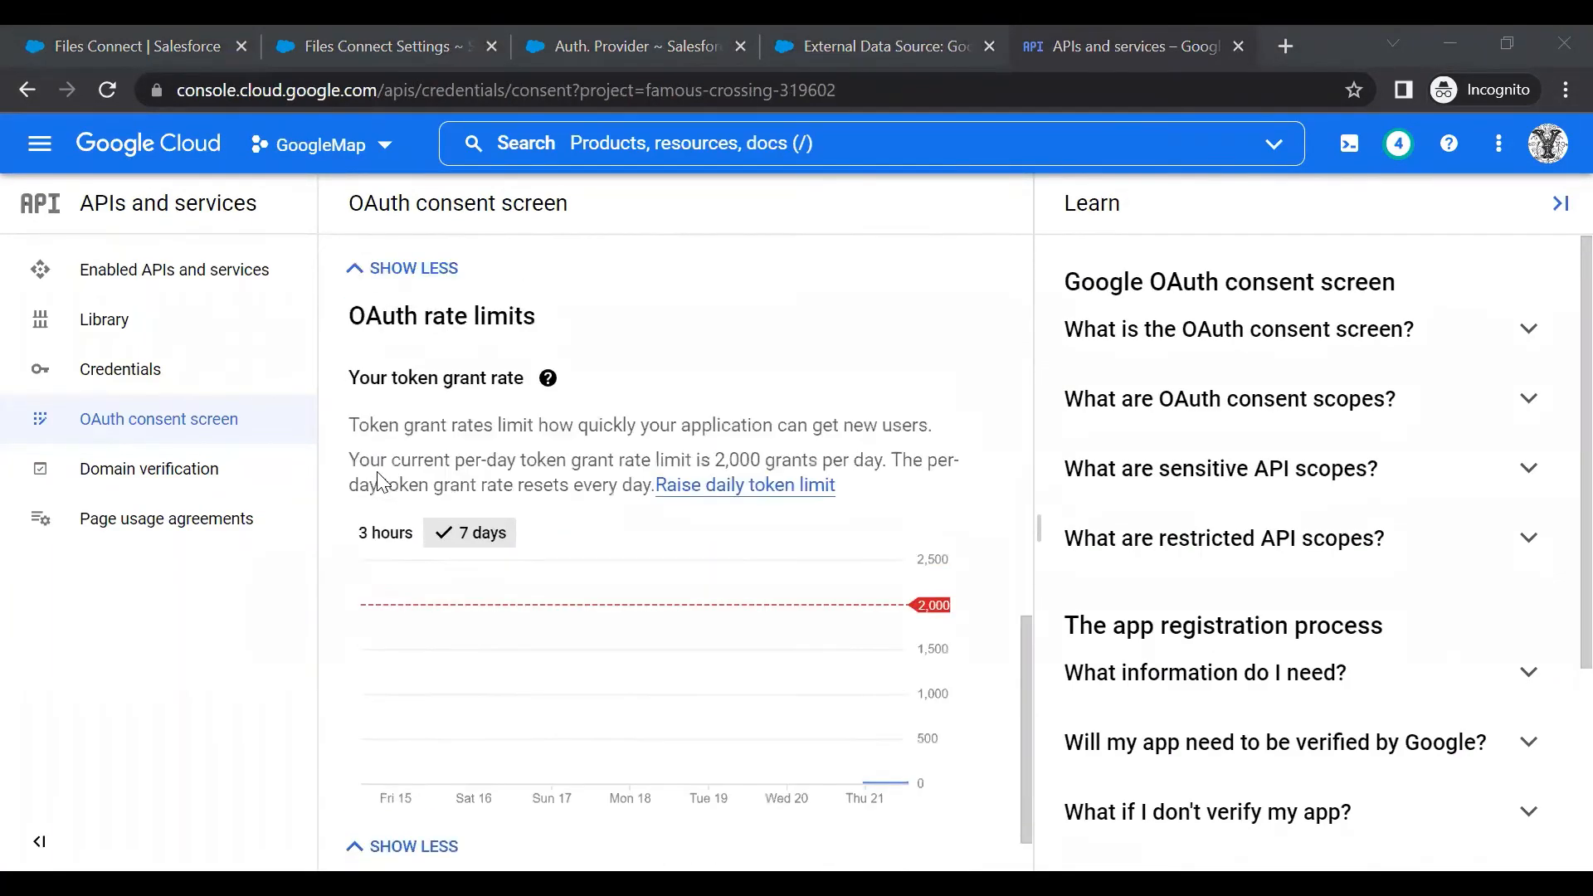
scroll(484, 484, "up", 4)
scroll(484, 484, "up", 1)
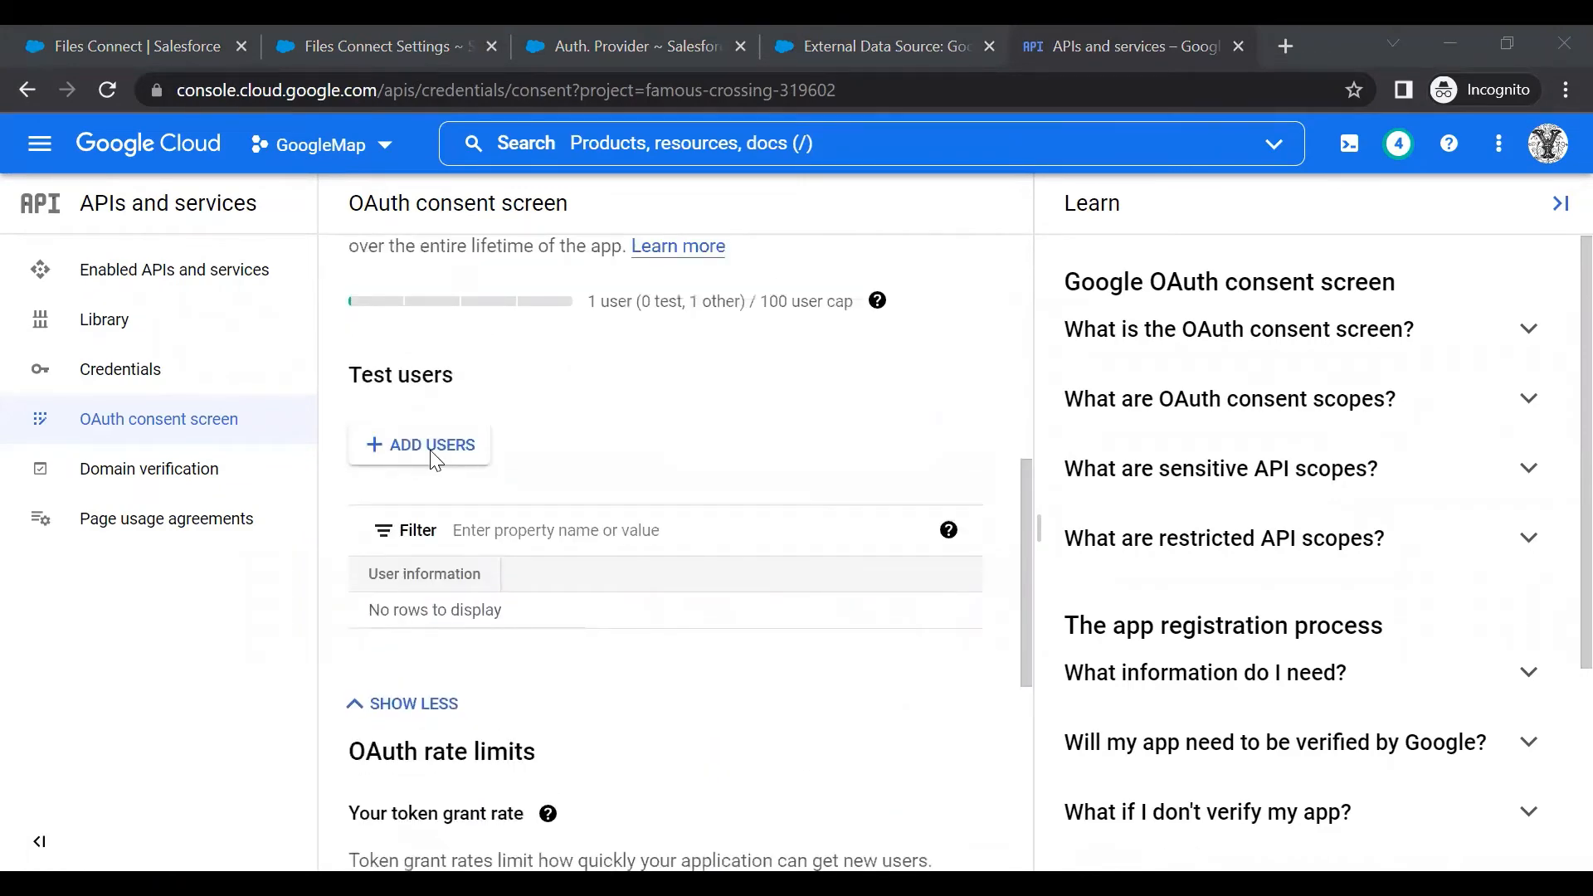
left_click(431, 448)
left_click(842, 387)
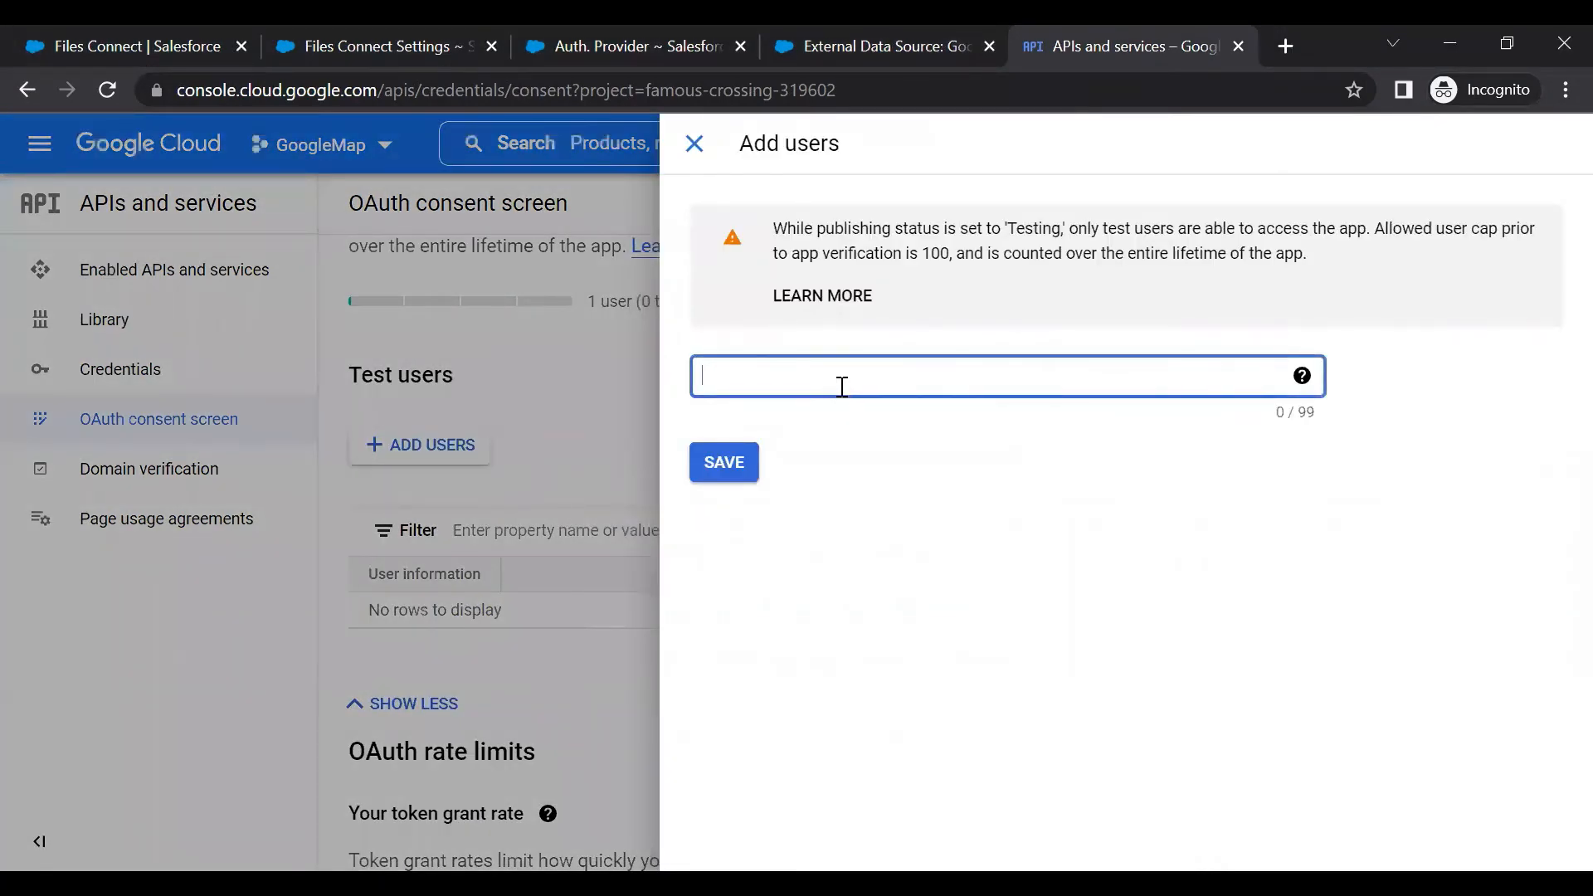
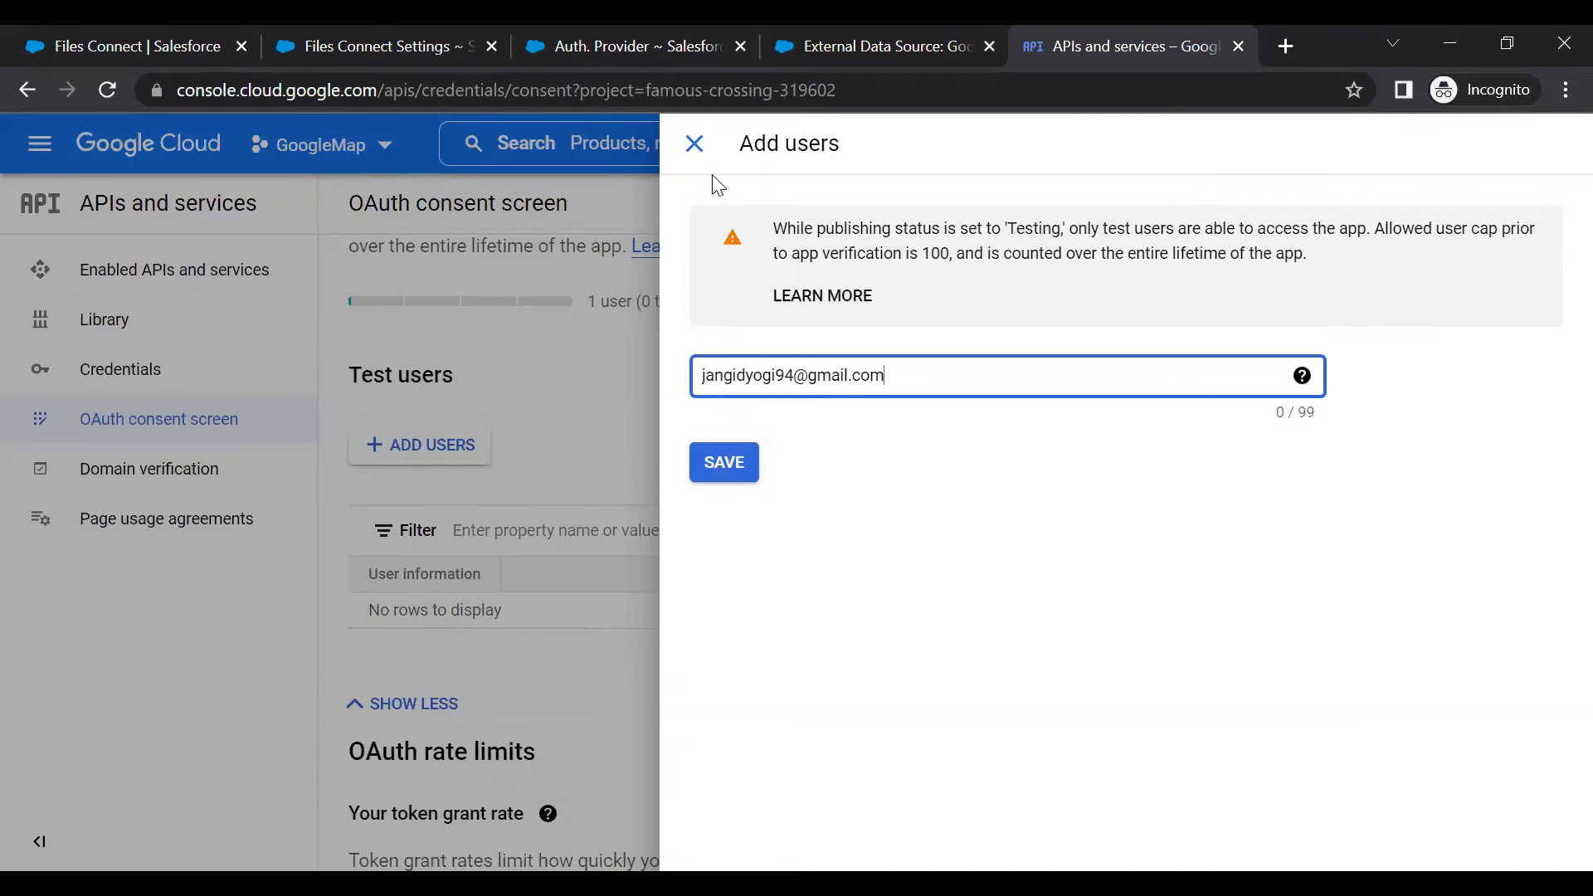
left_click(695, 153)
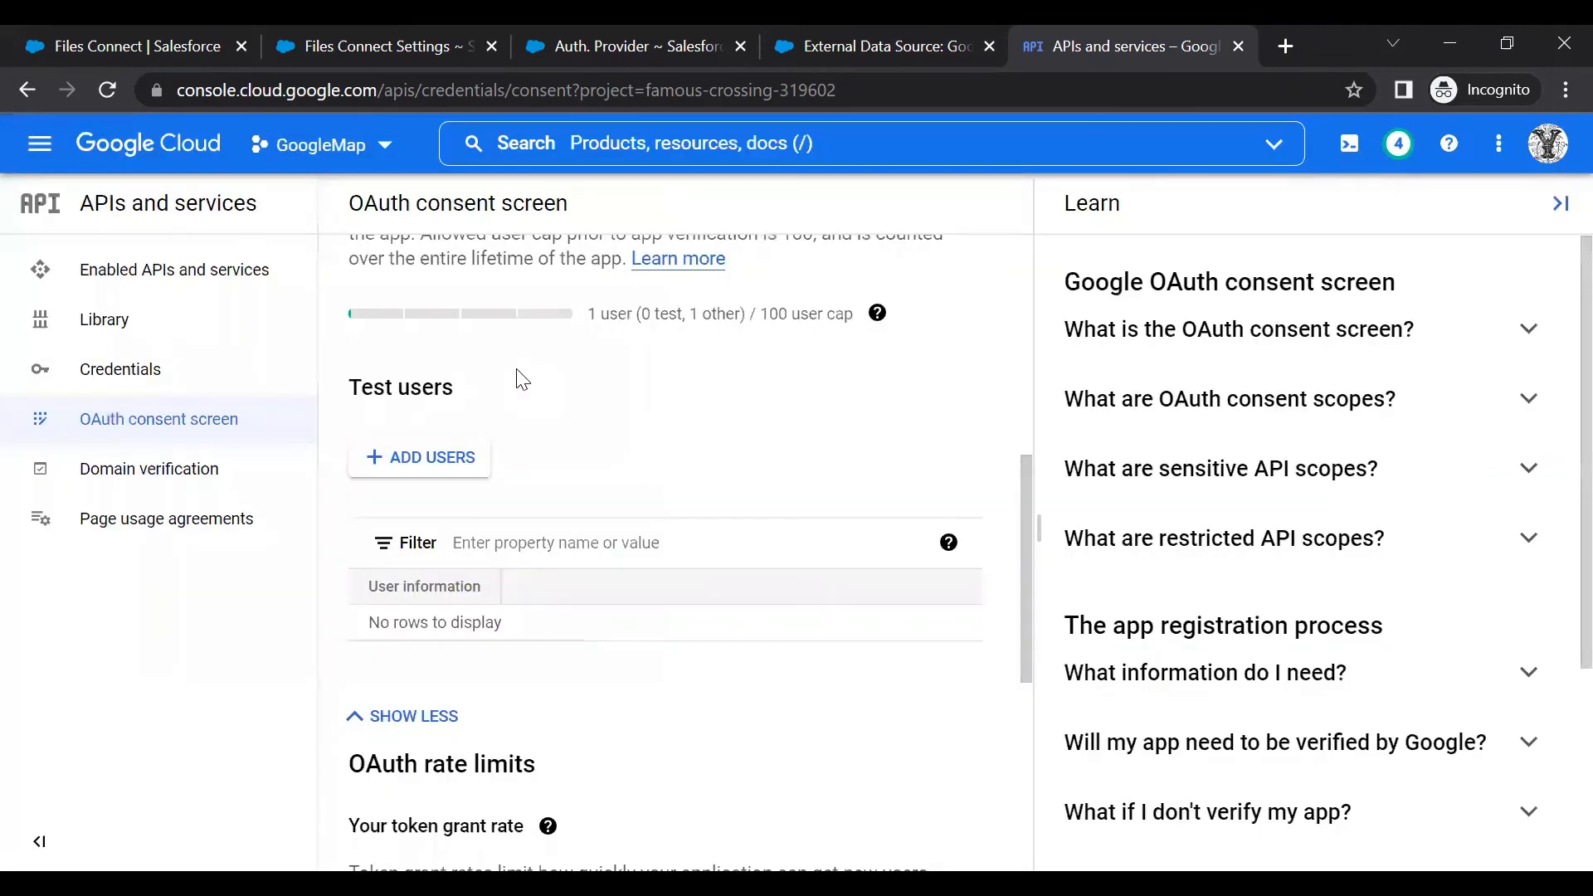
scroll(519, 373, "up", 5)
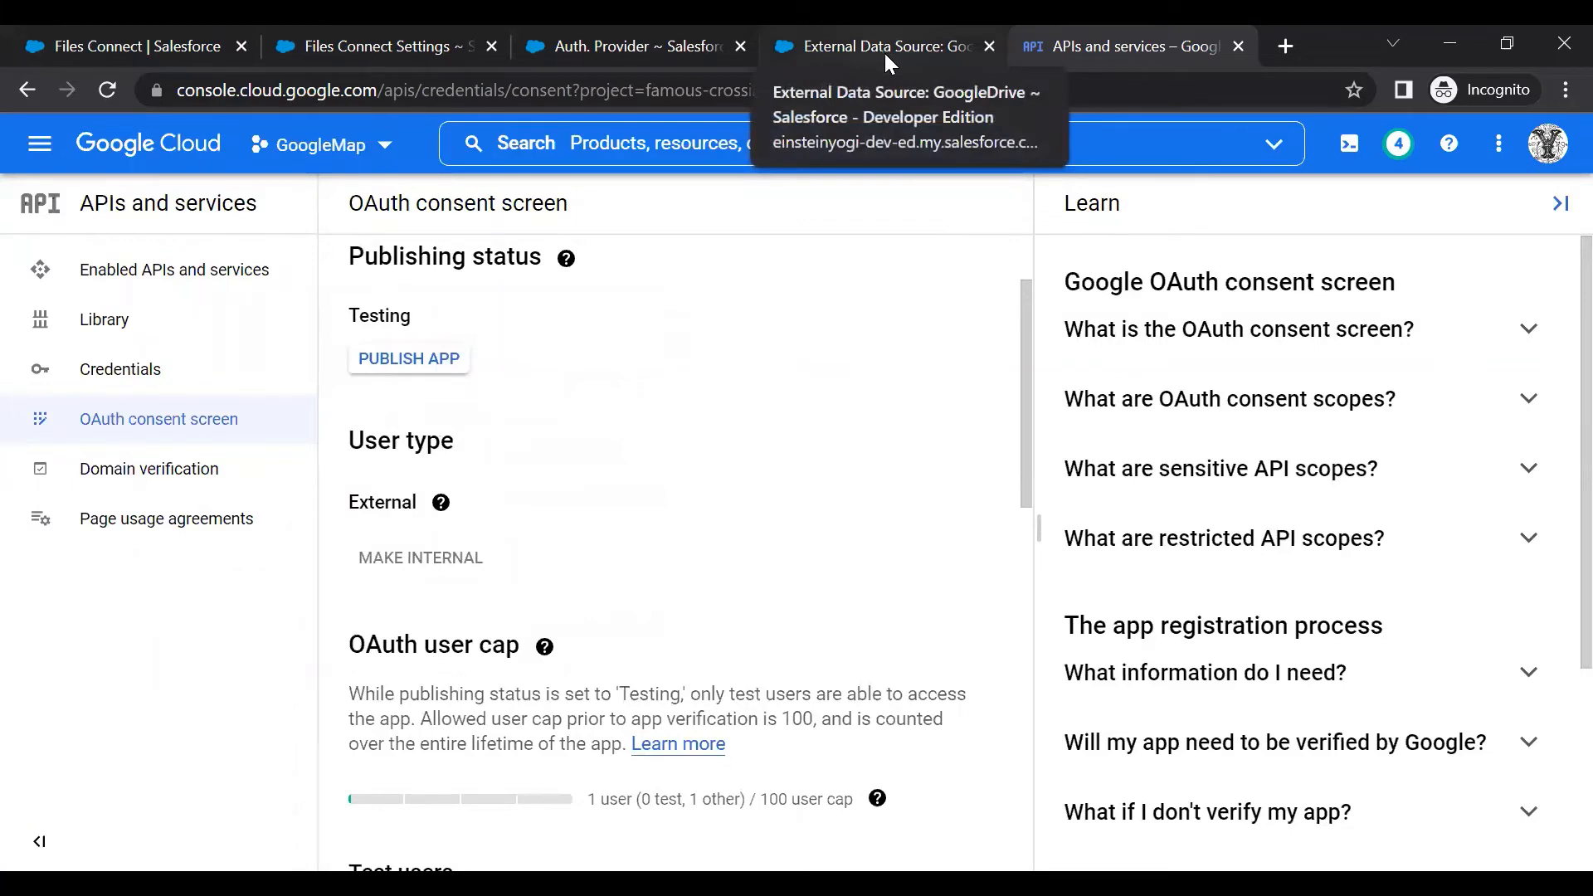
scroll(821, 271, "down", 4)
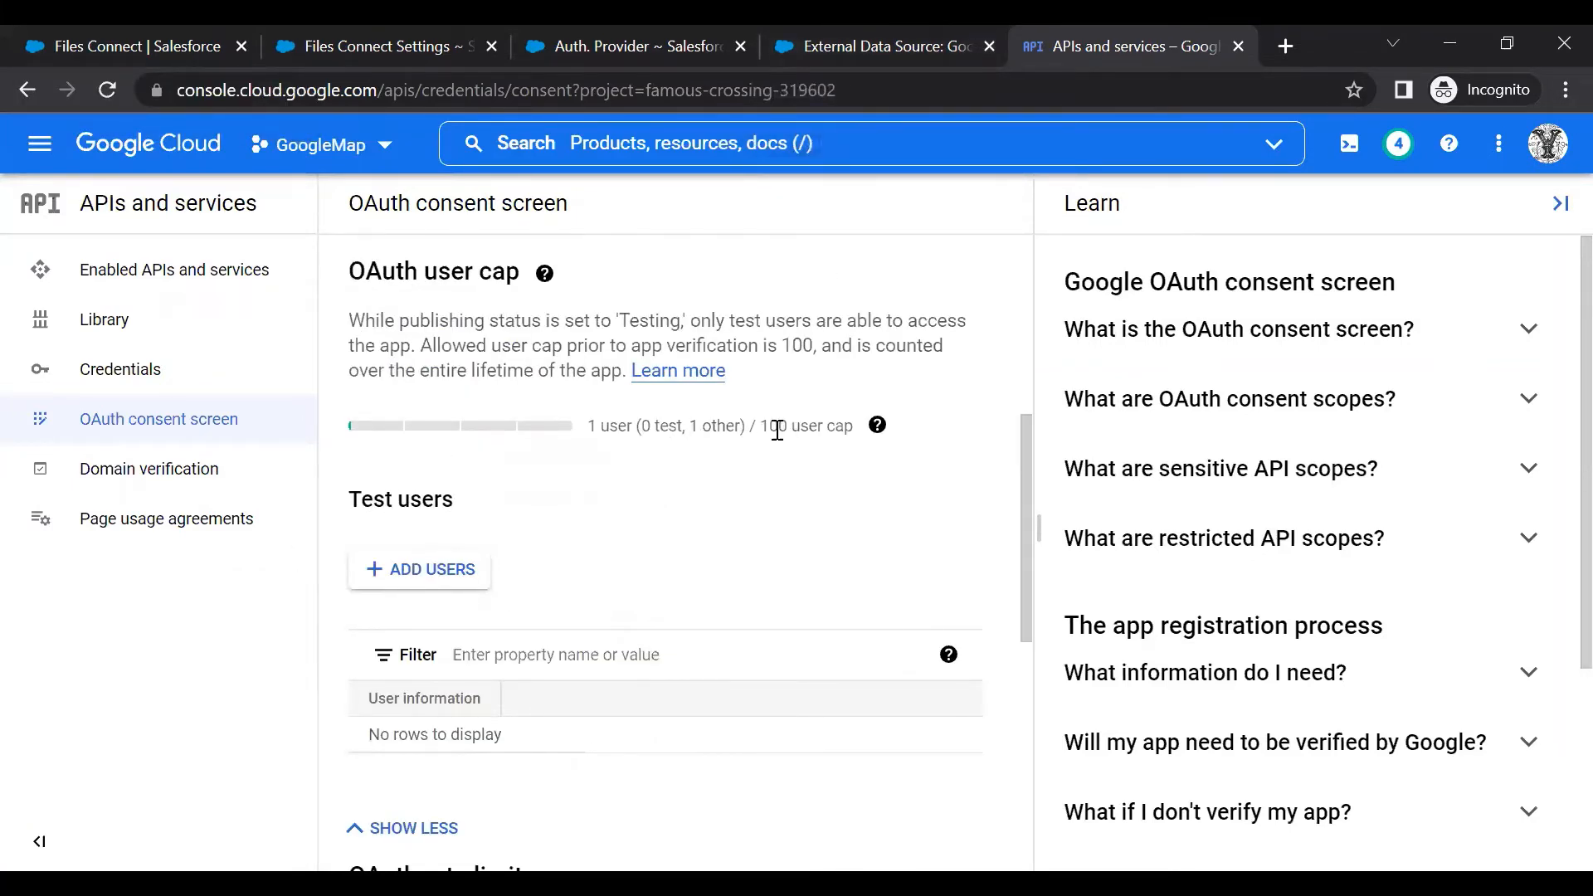
left_click_drag(765, 426, 855, 433)
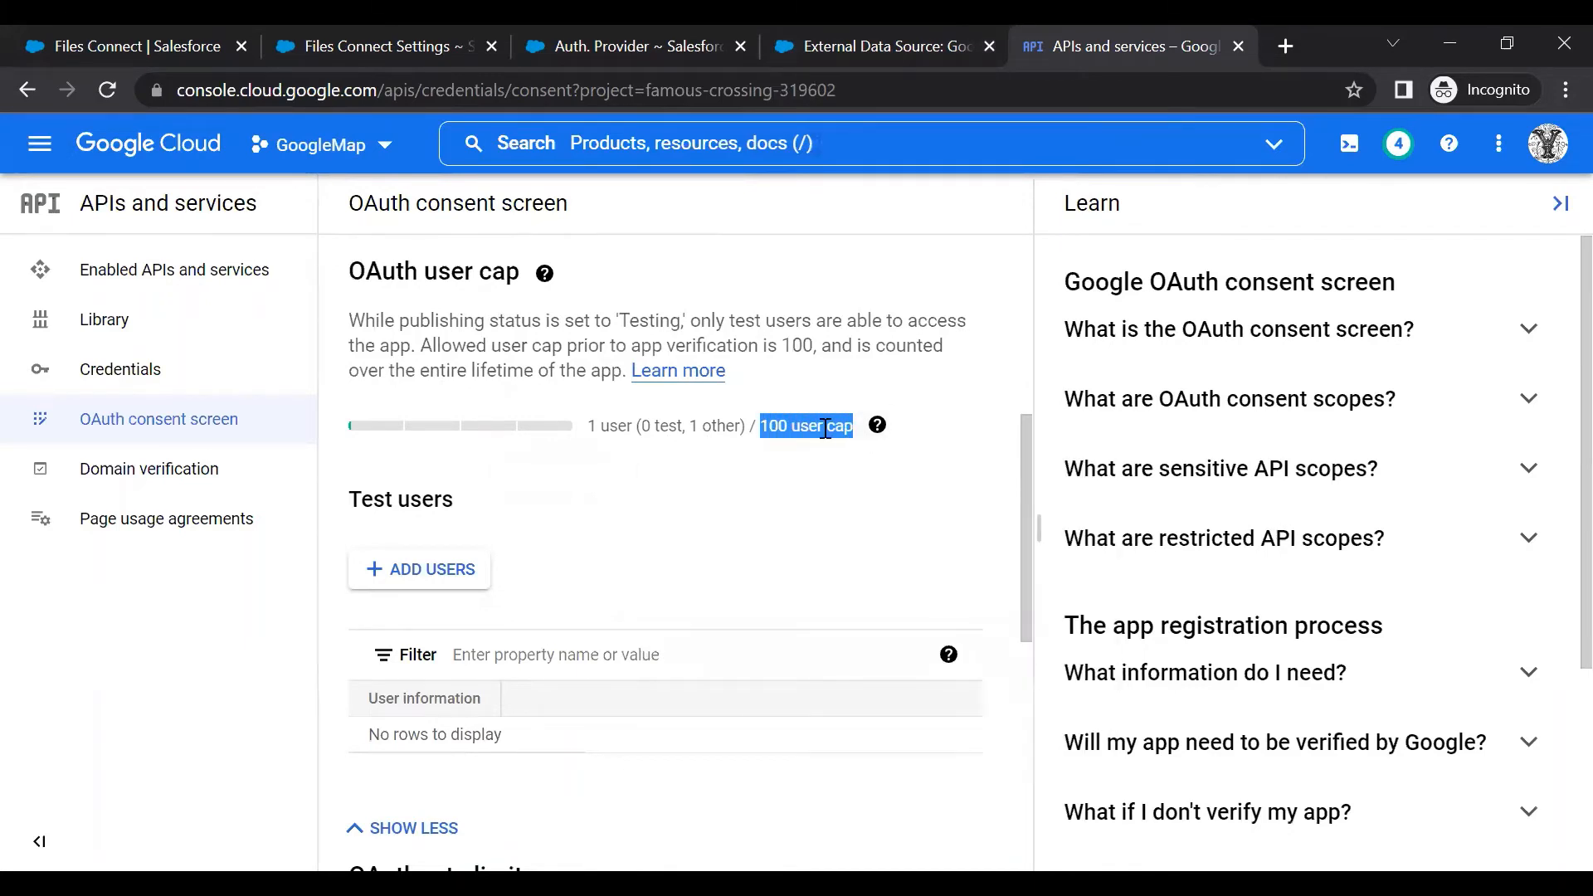
scroll(826, 427, "up", 4)
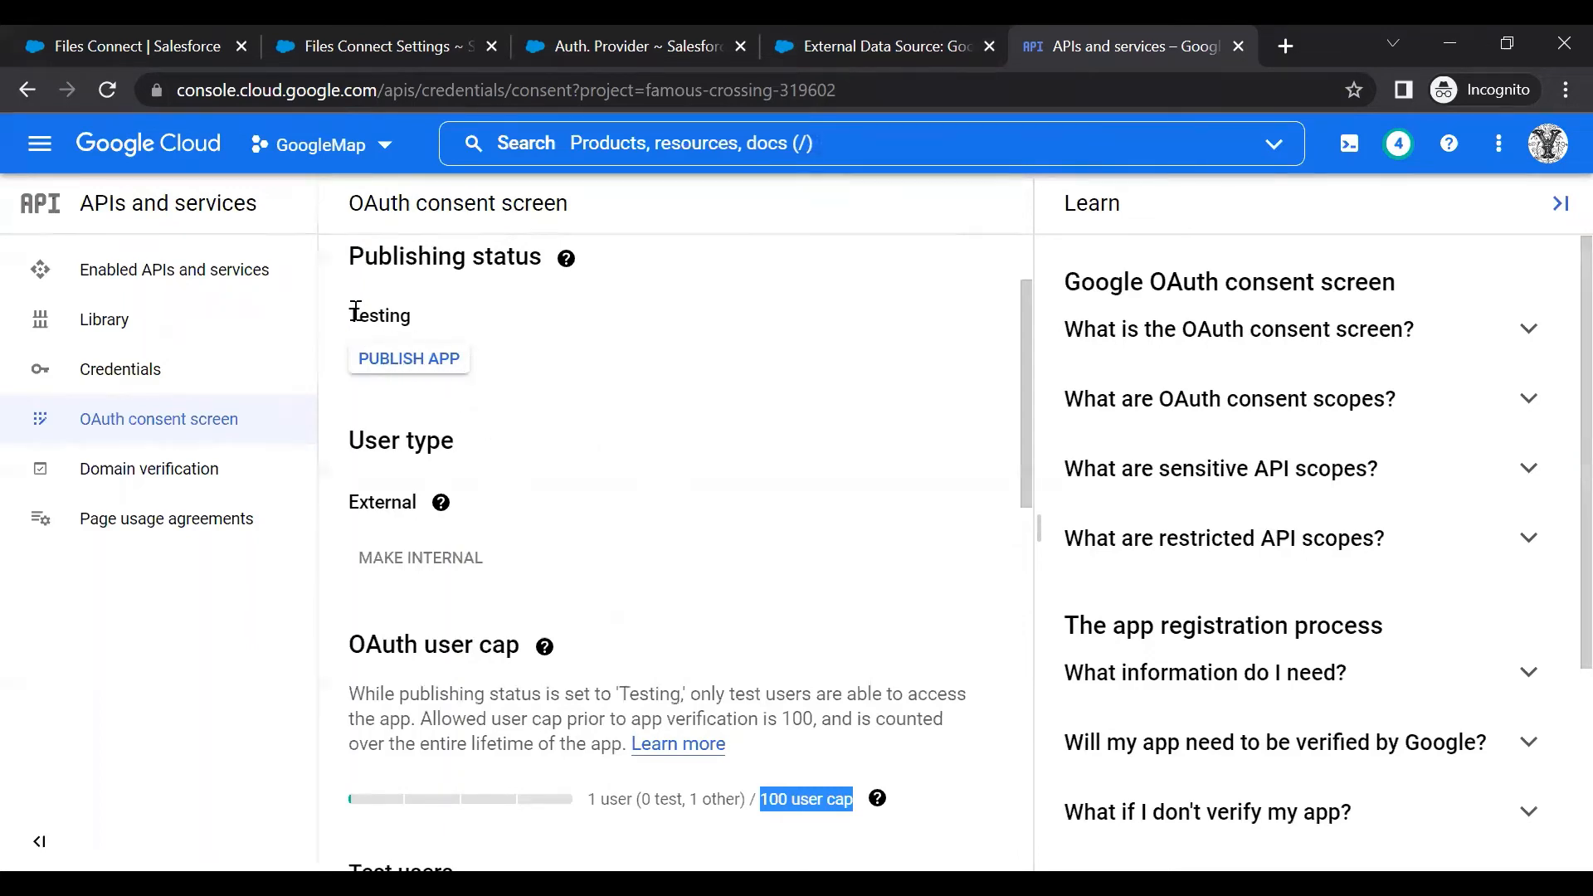
left_click_drag(349, 310, 462, 320)
left_click(509, 323)
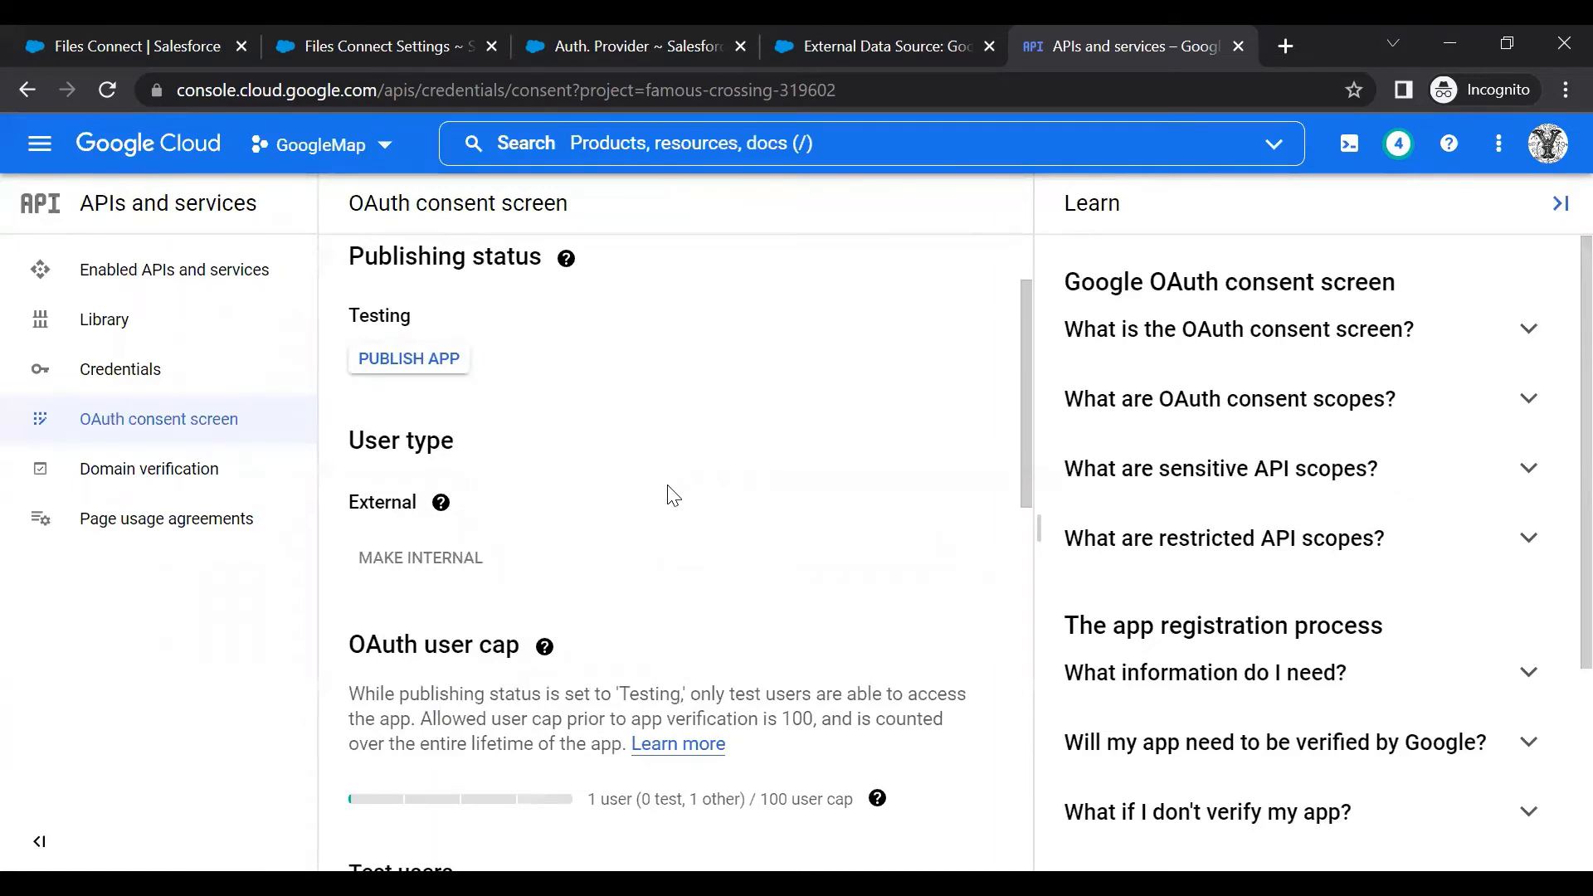
scroll(668, 498, "down", 5)
scroll(671, 501, "up", 5)
scroll(606, 499, "down", 3)
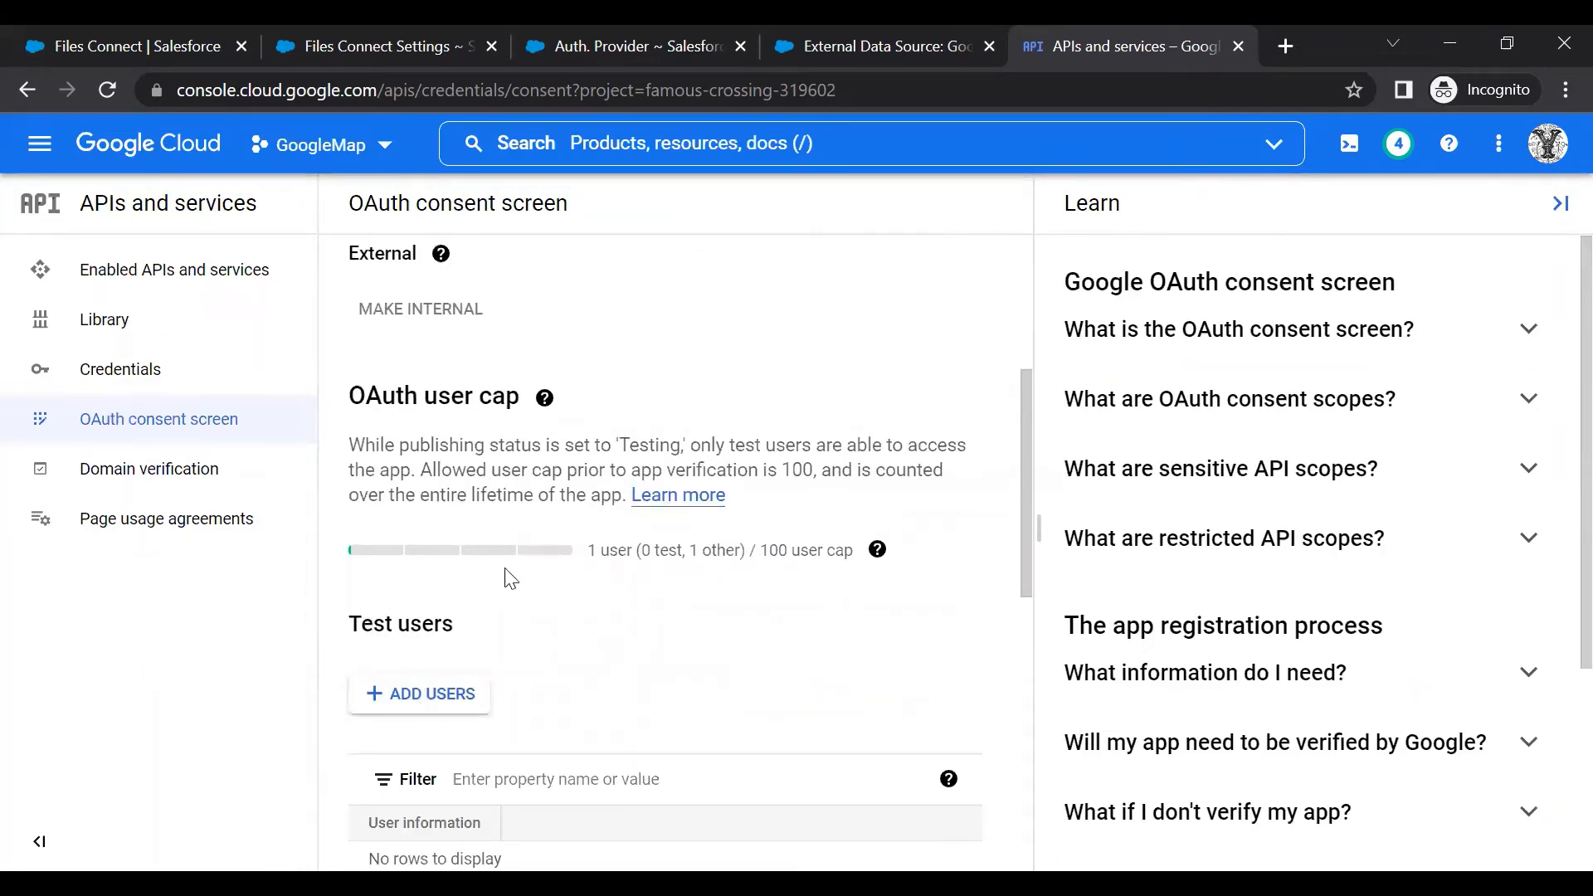
scroll(567, 477, "up", 5)
Validate the GoogleDrive external data source and sync the items_GoogleDrive table as an external object
left_click(905, 51)
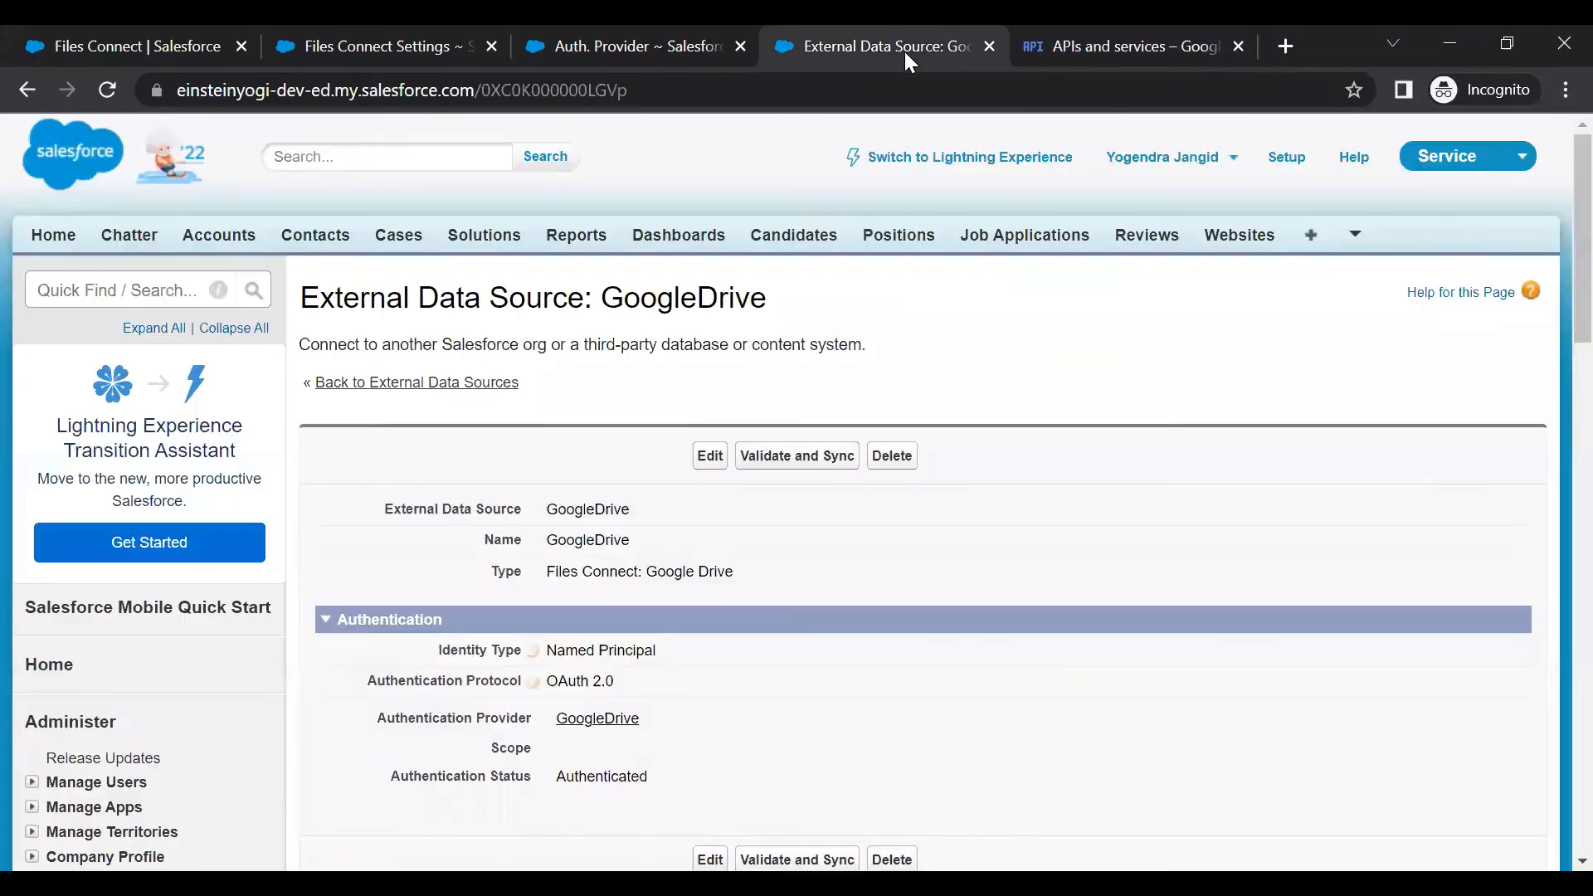
scroll(563, 497, "down", 3)
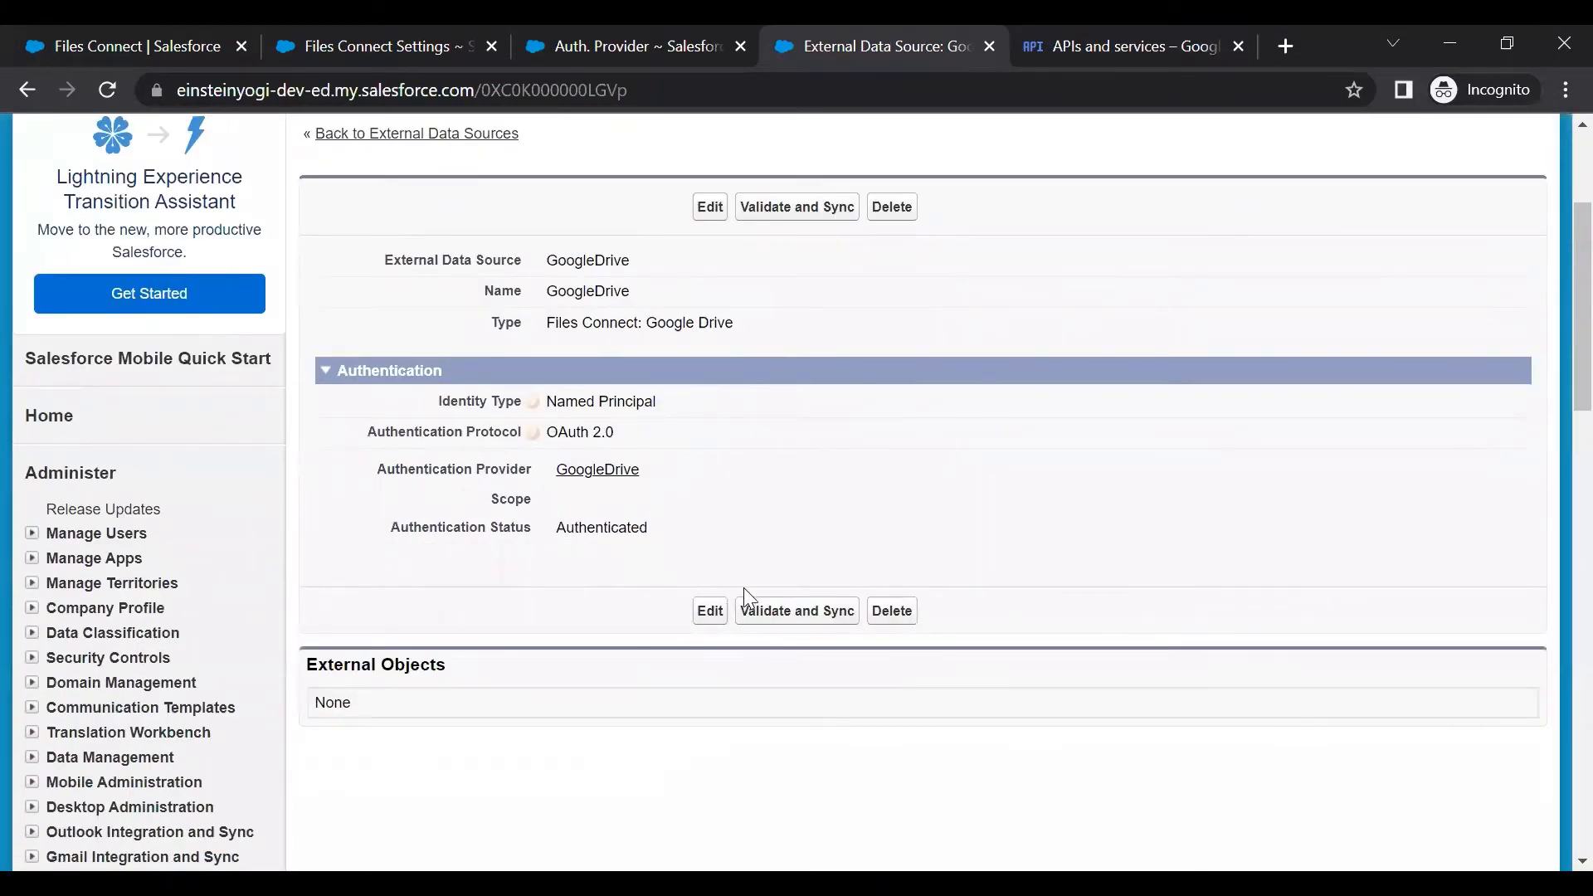
left_click(811, 213)
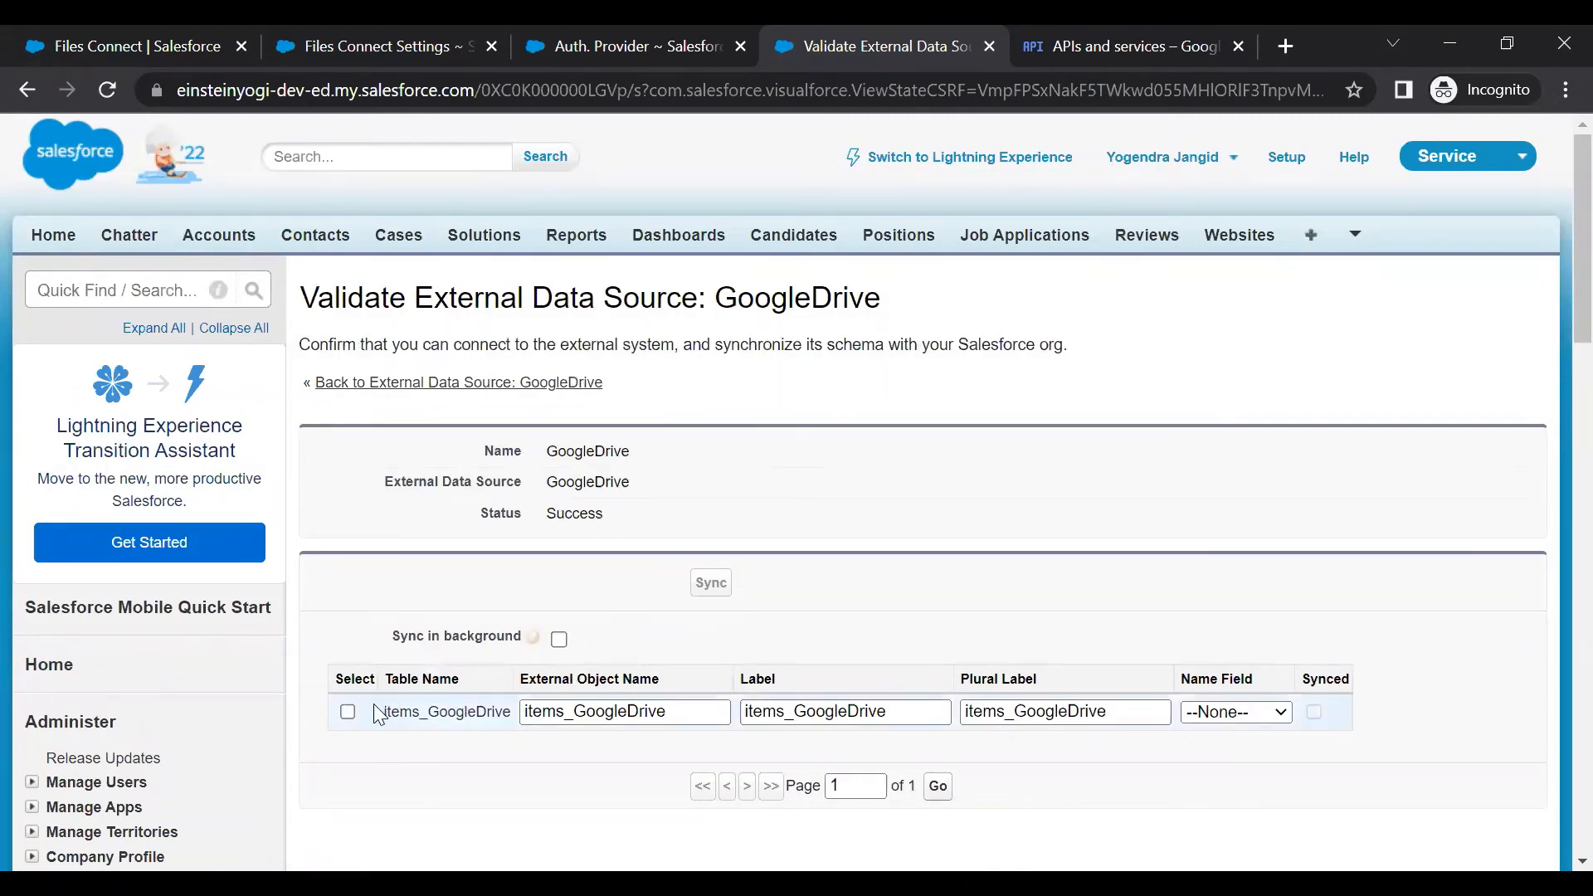
left_click(349, 712)
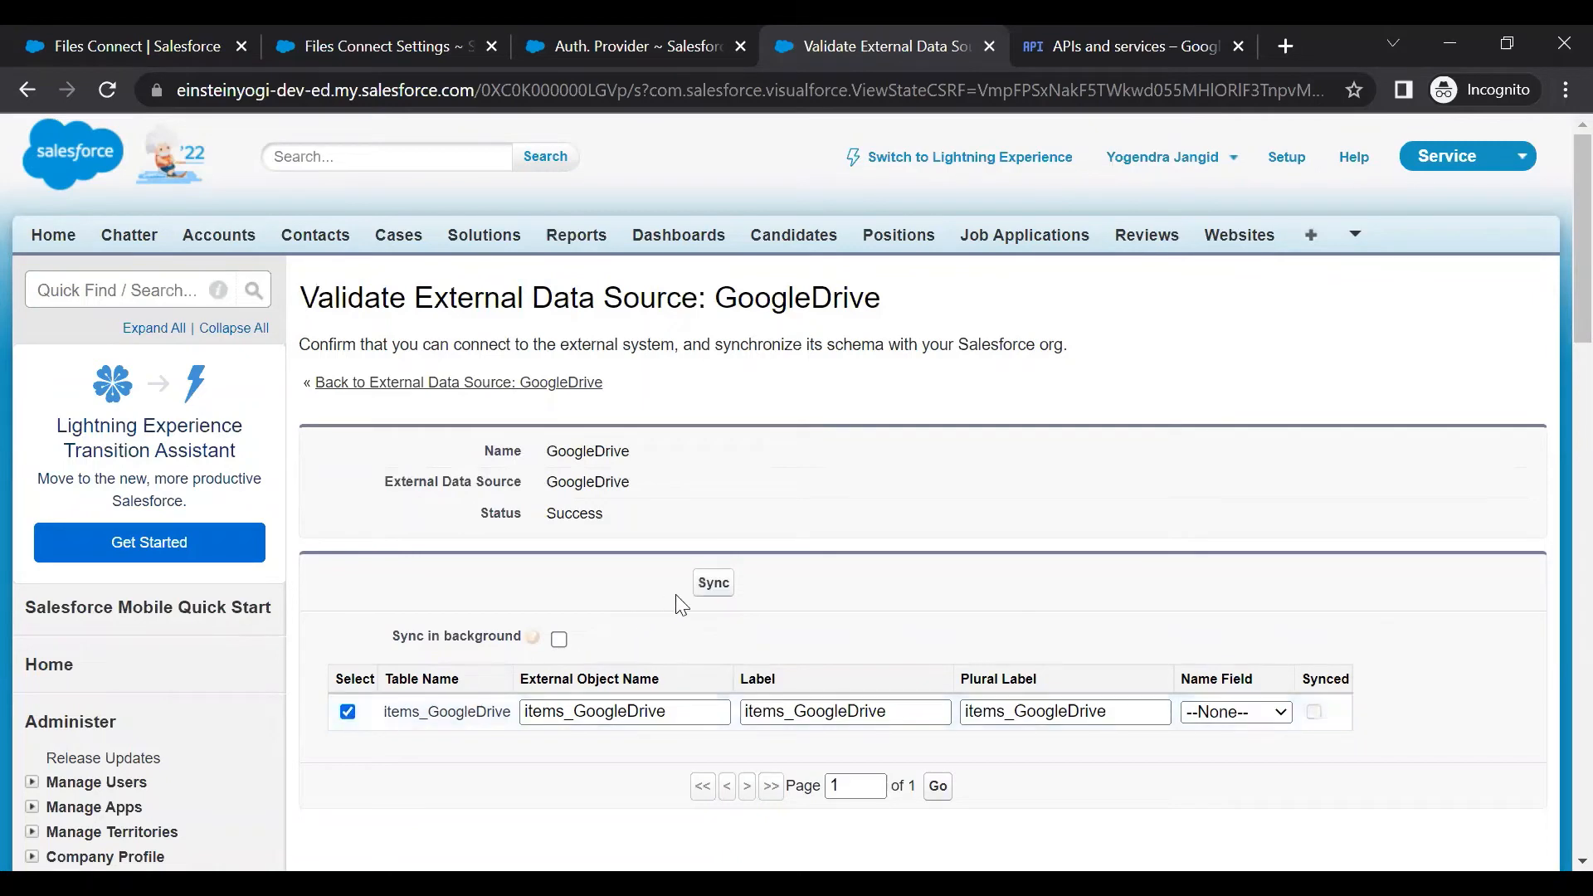
left_click(713, 583)
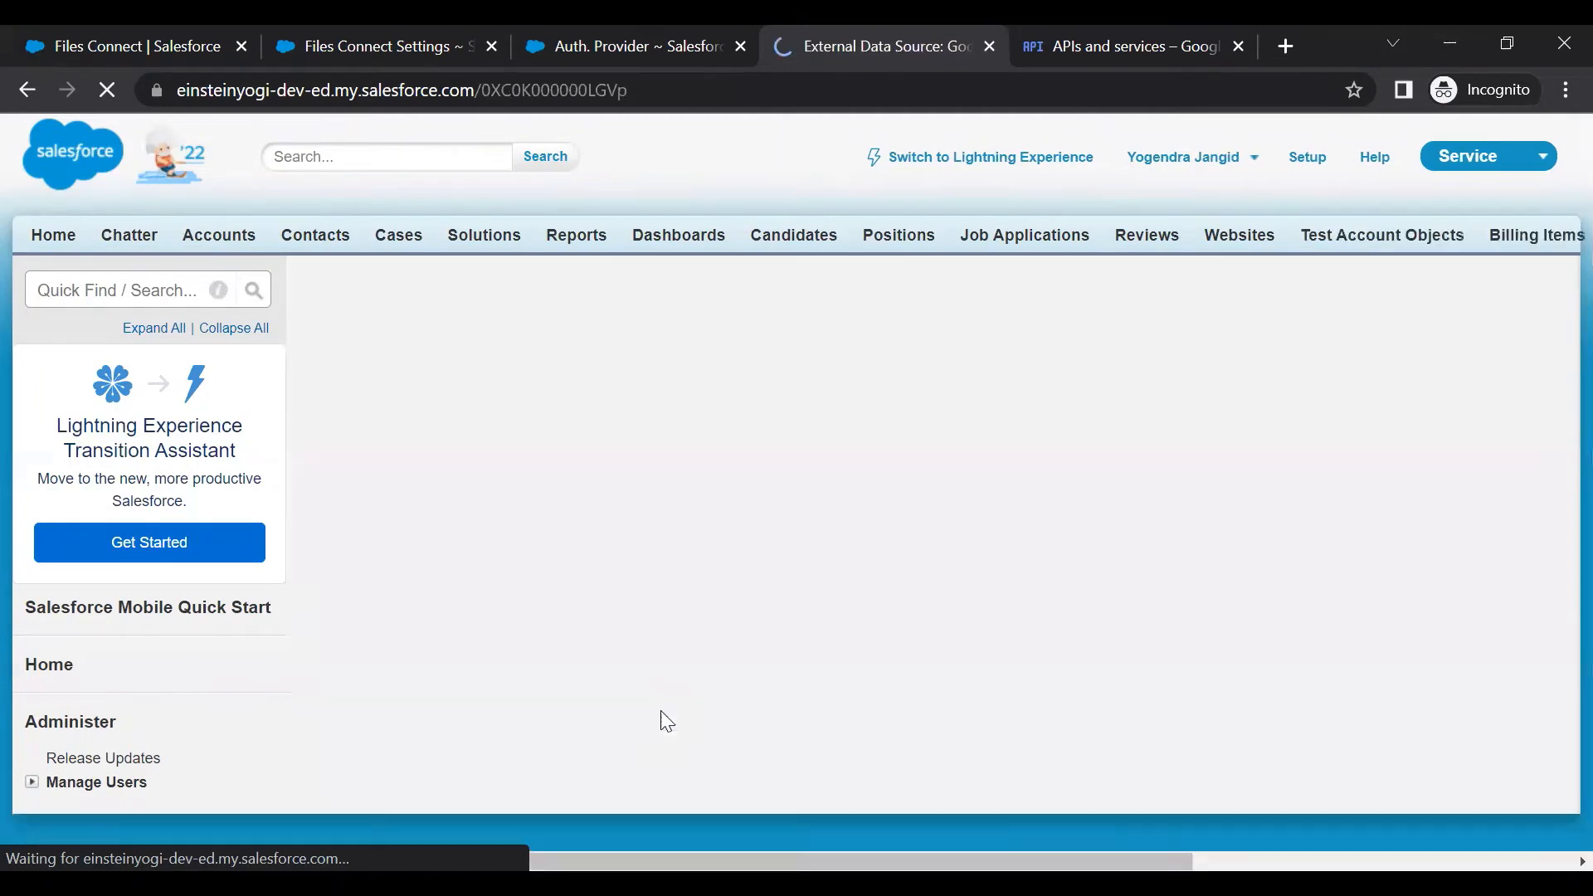
scroll(664, 709, "down", 6)
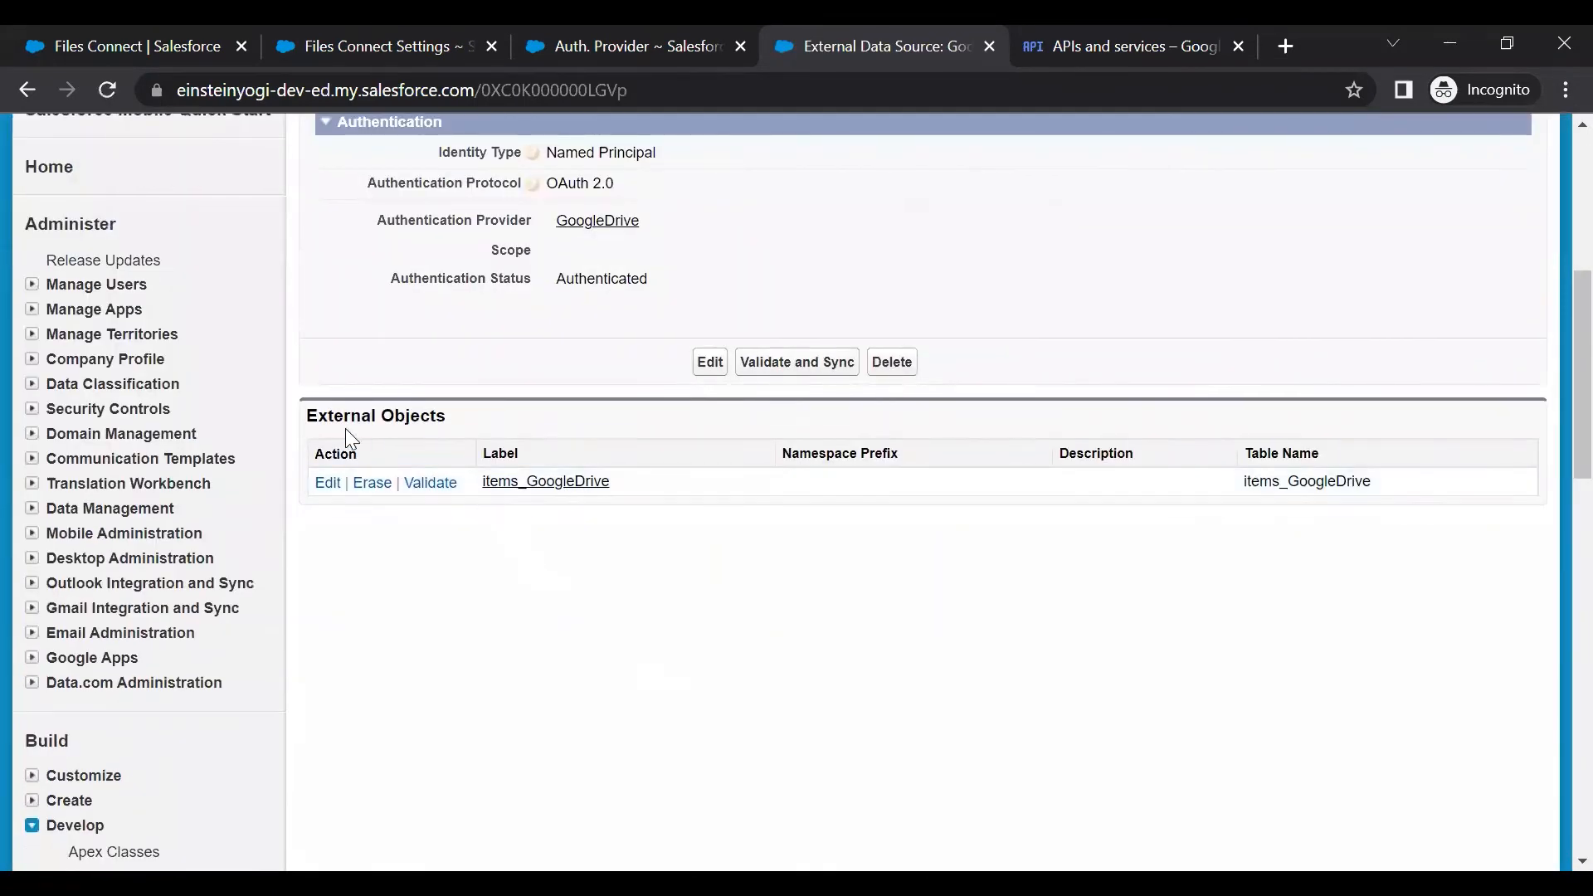
Open the items_GoogleDrive object and review its 14 fields, including DownloadUrl, IsFolder, MimeType and ParentId
left_click(534, 489)
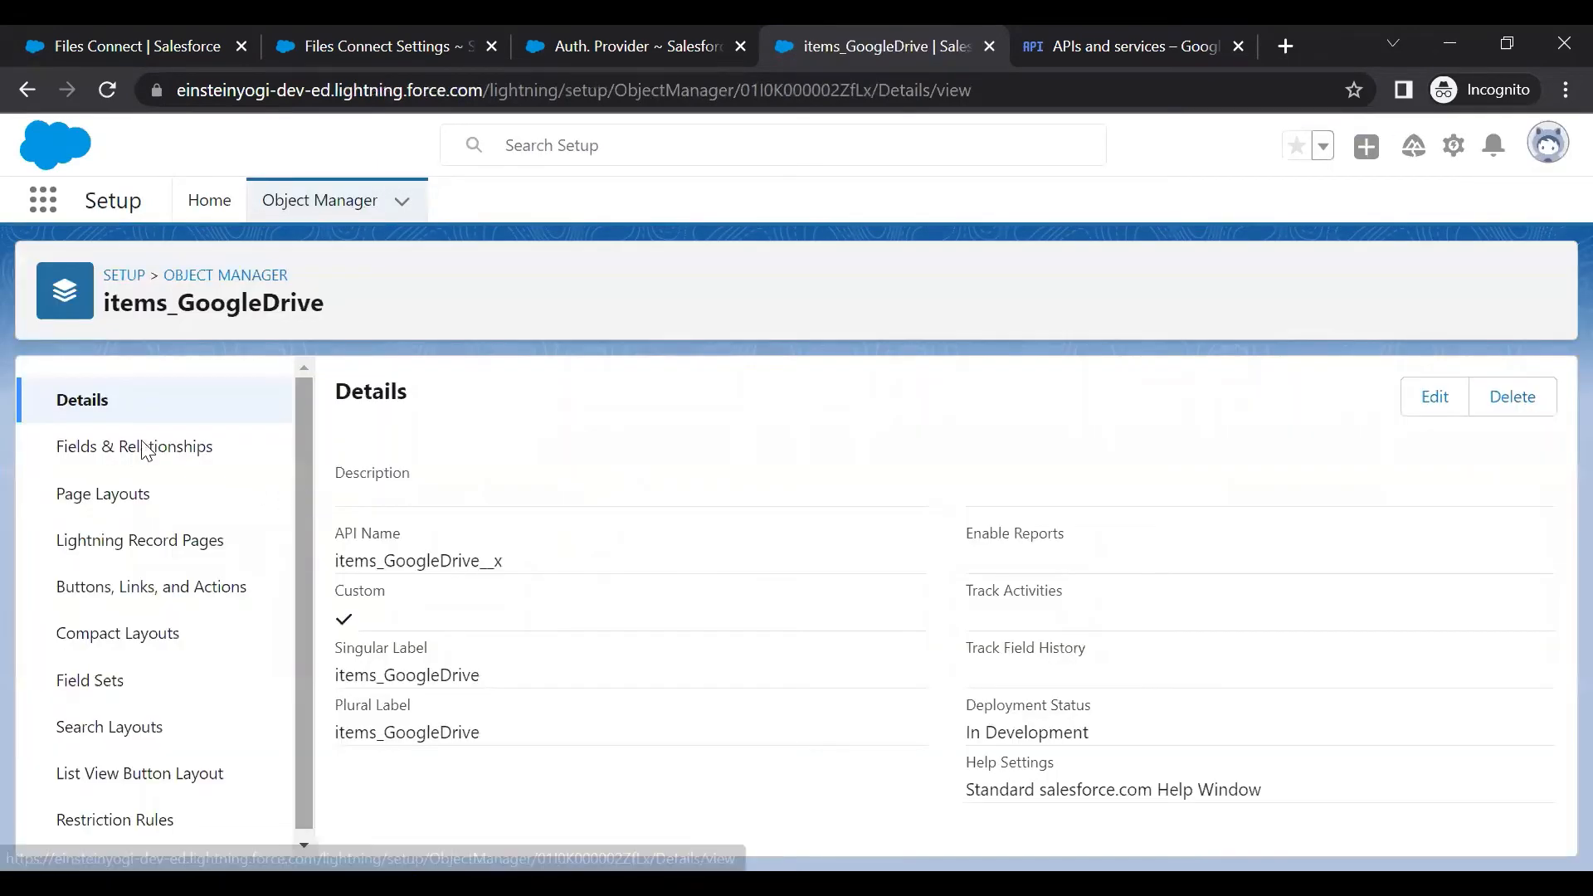
left_click(148, 451)
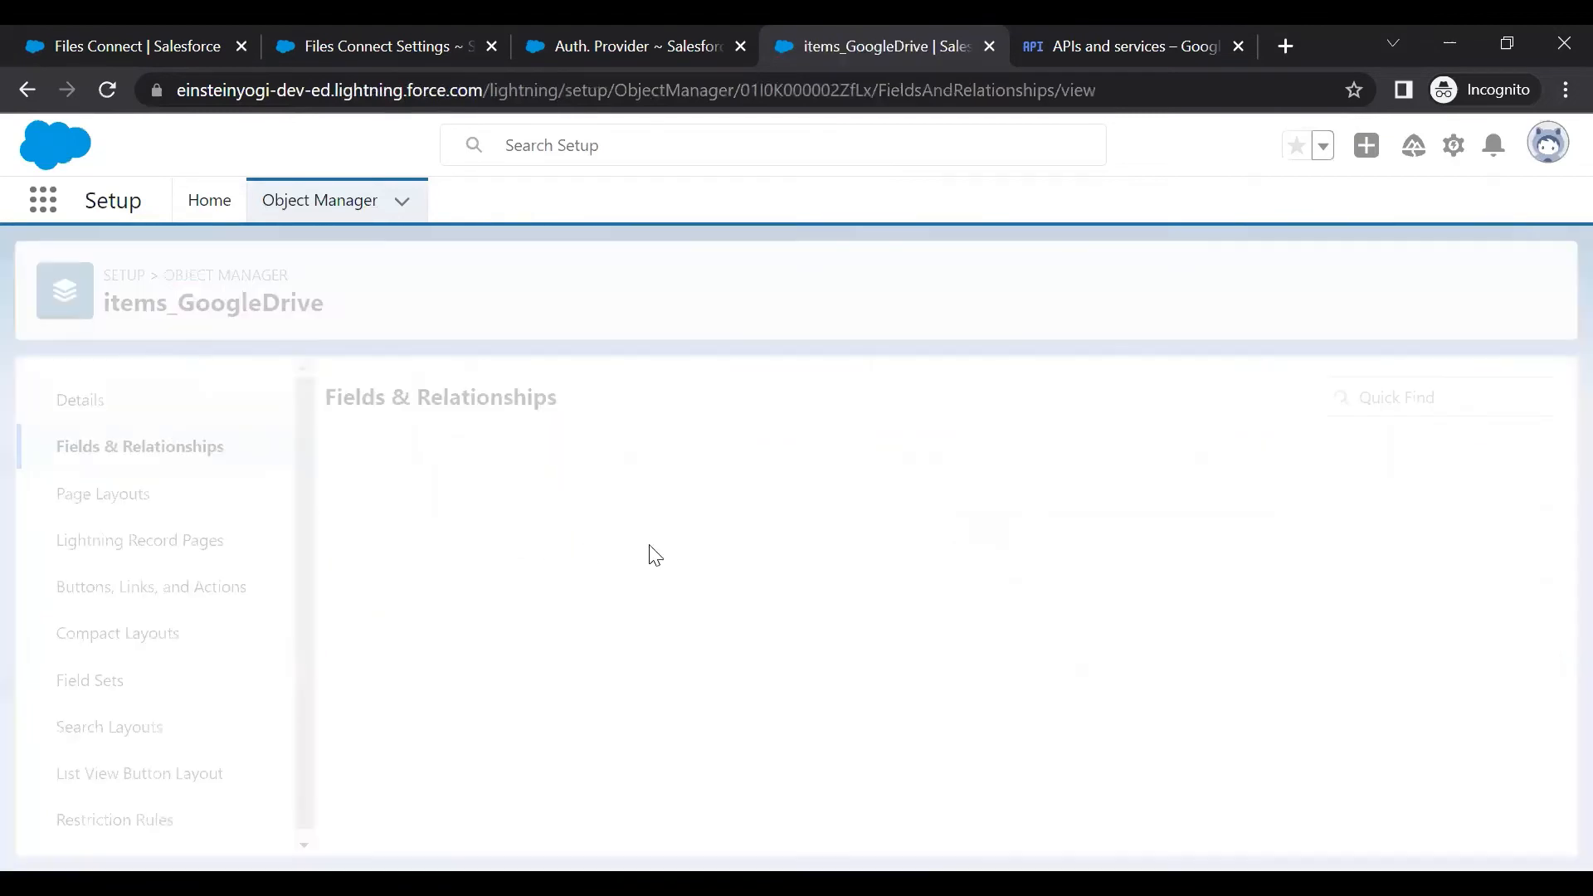
scroll(741, 607, "down", 6)
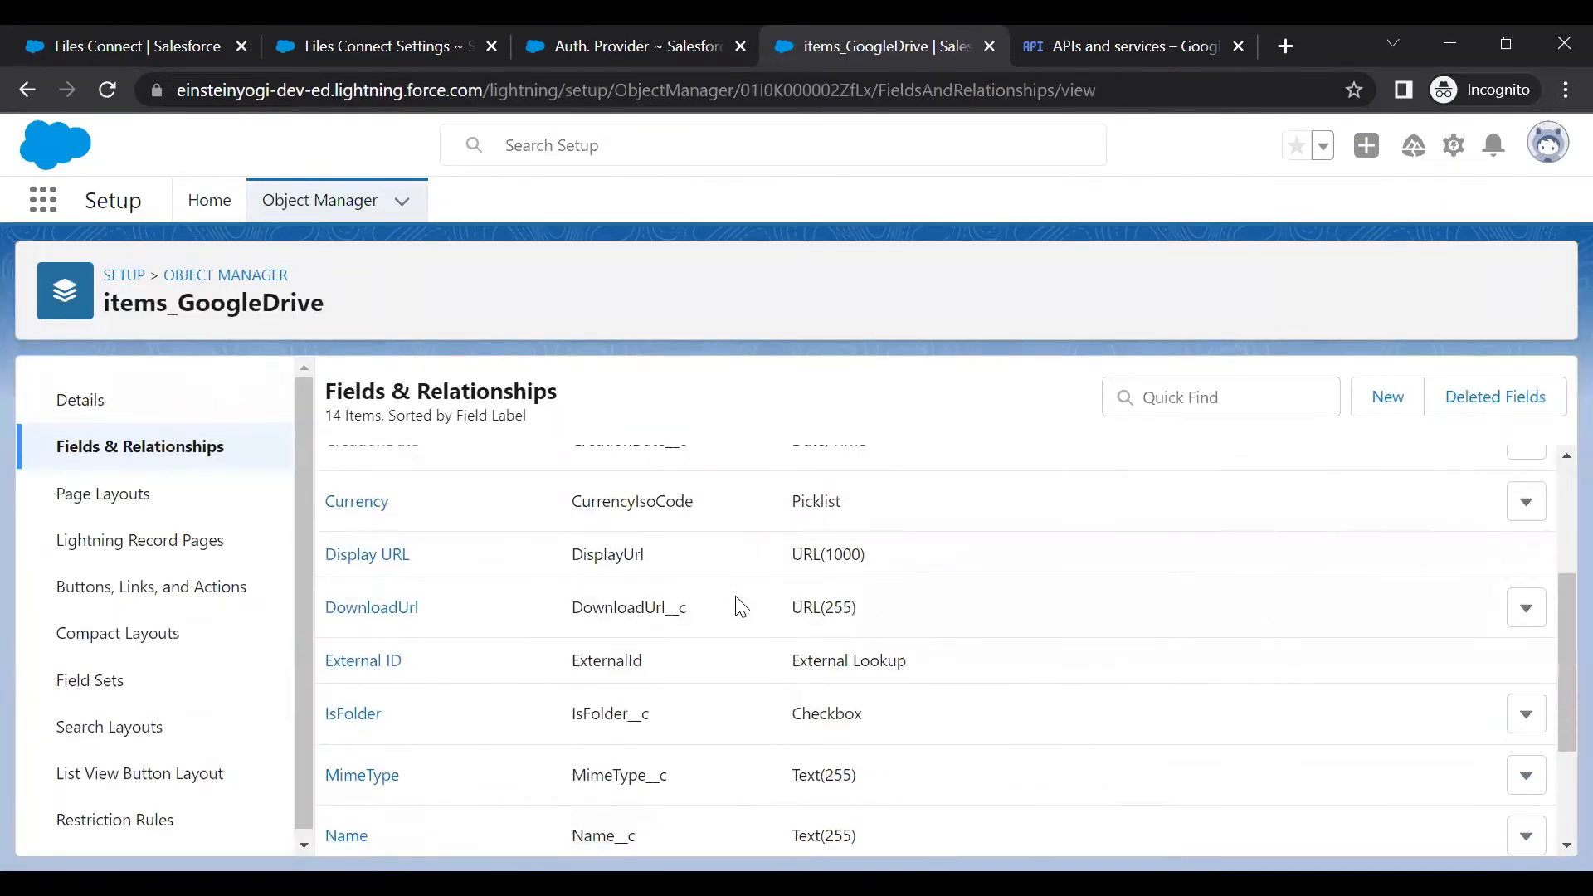
scroll(741, 606, "up", 2)
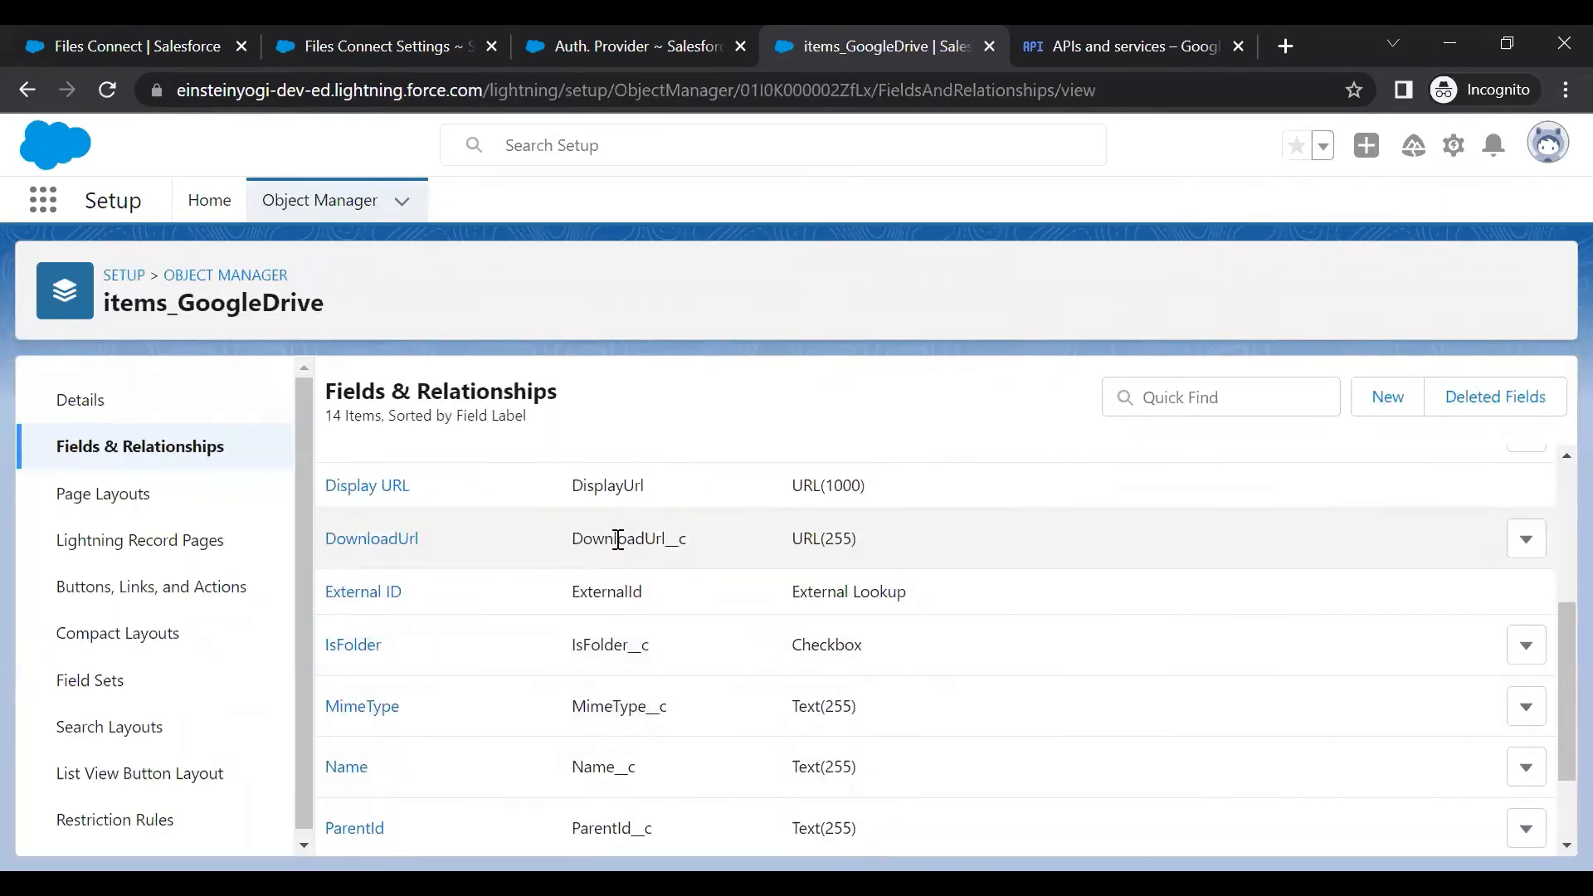
scroll(618, 539, "up", 2)
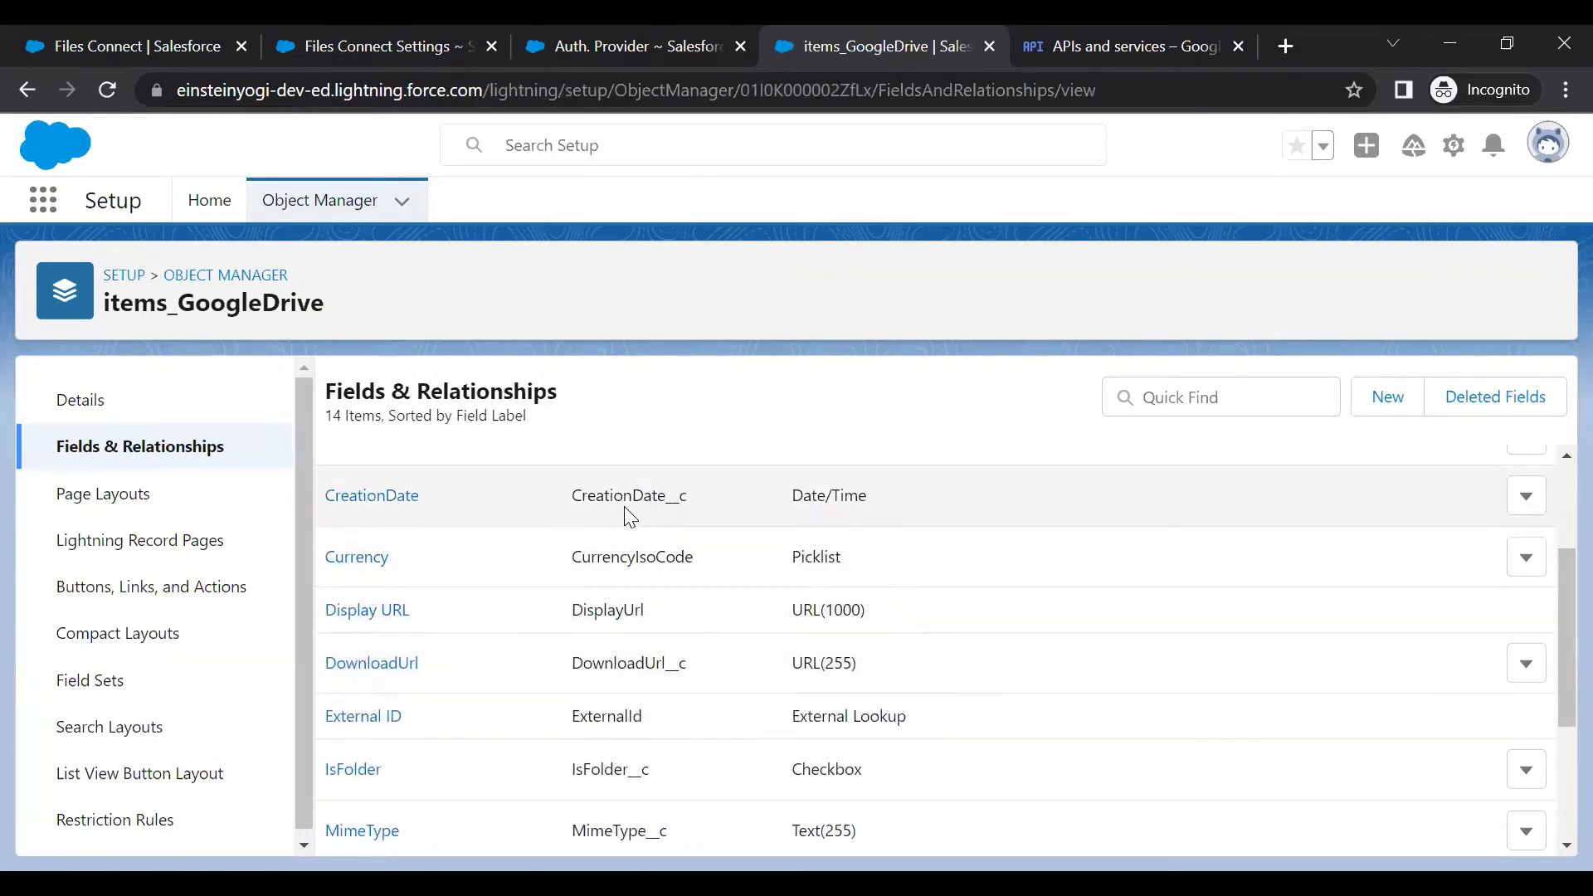
scroll(627, 506, "down", 4)
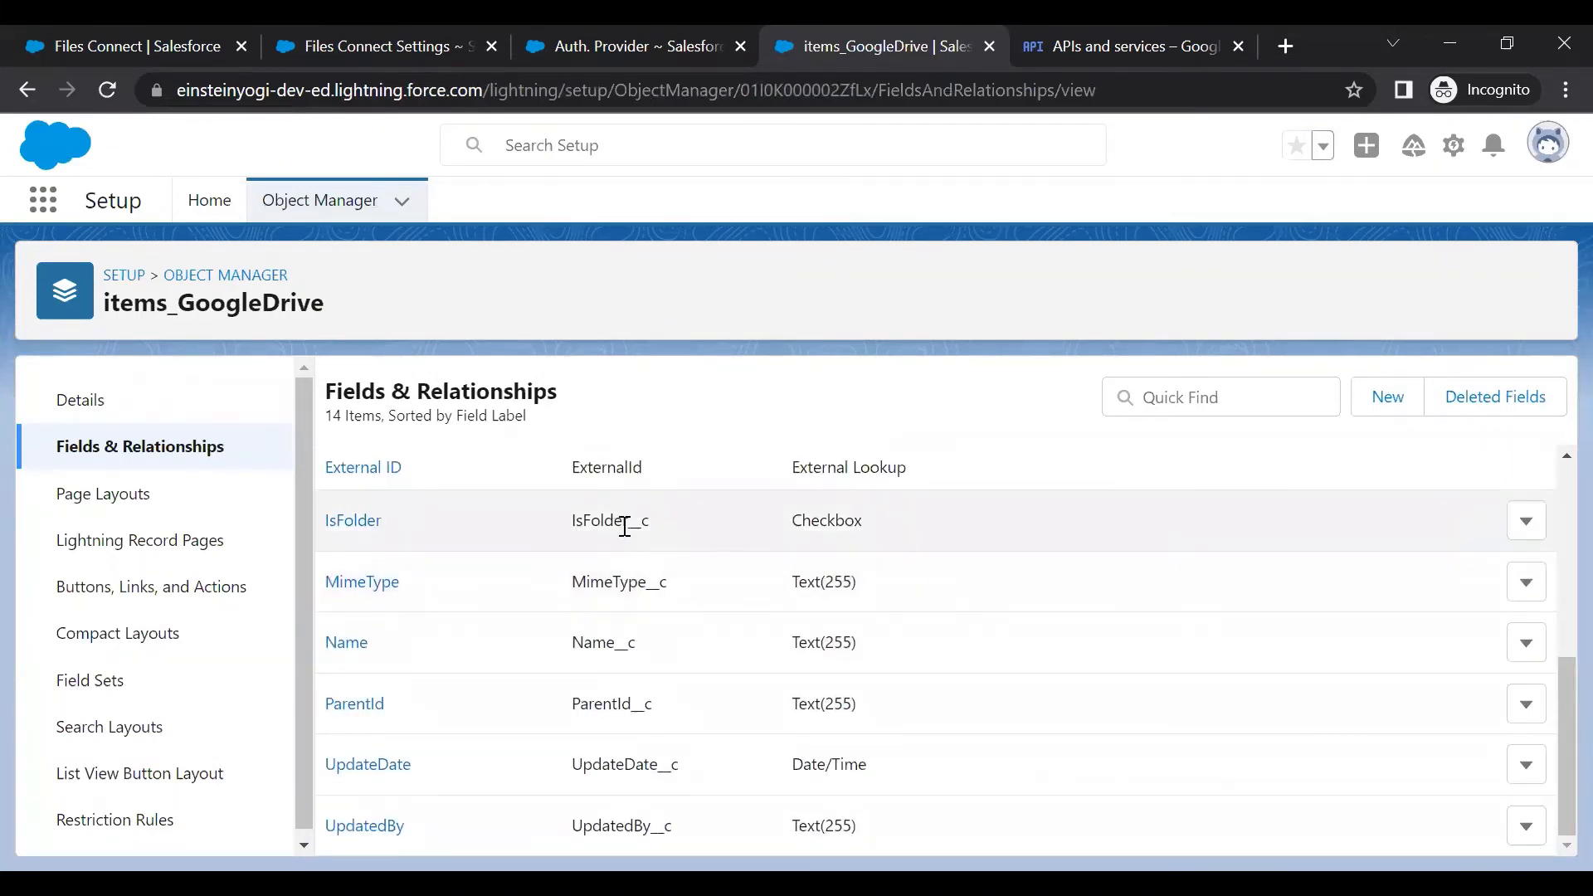
left_click(43, 203)
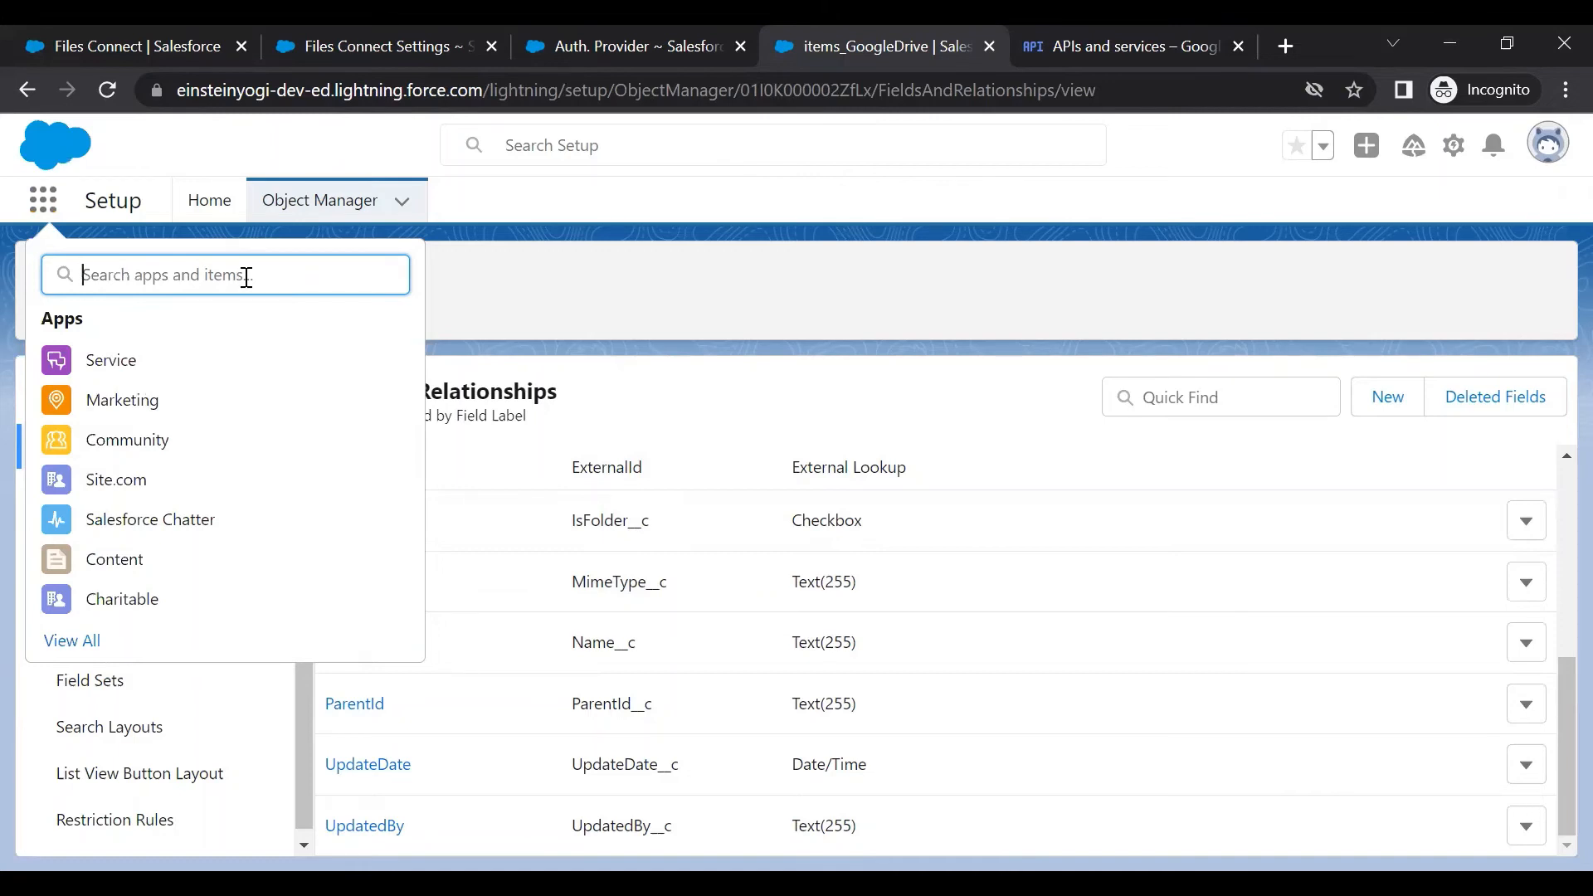
Find the Tabs setup page by searching 'tab' in Setup, and switch to Salesforce Classic
left_click(222, 209)
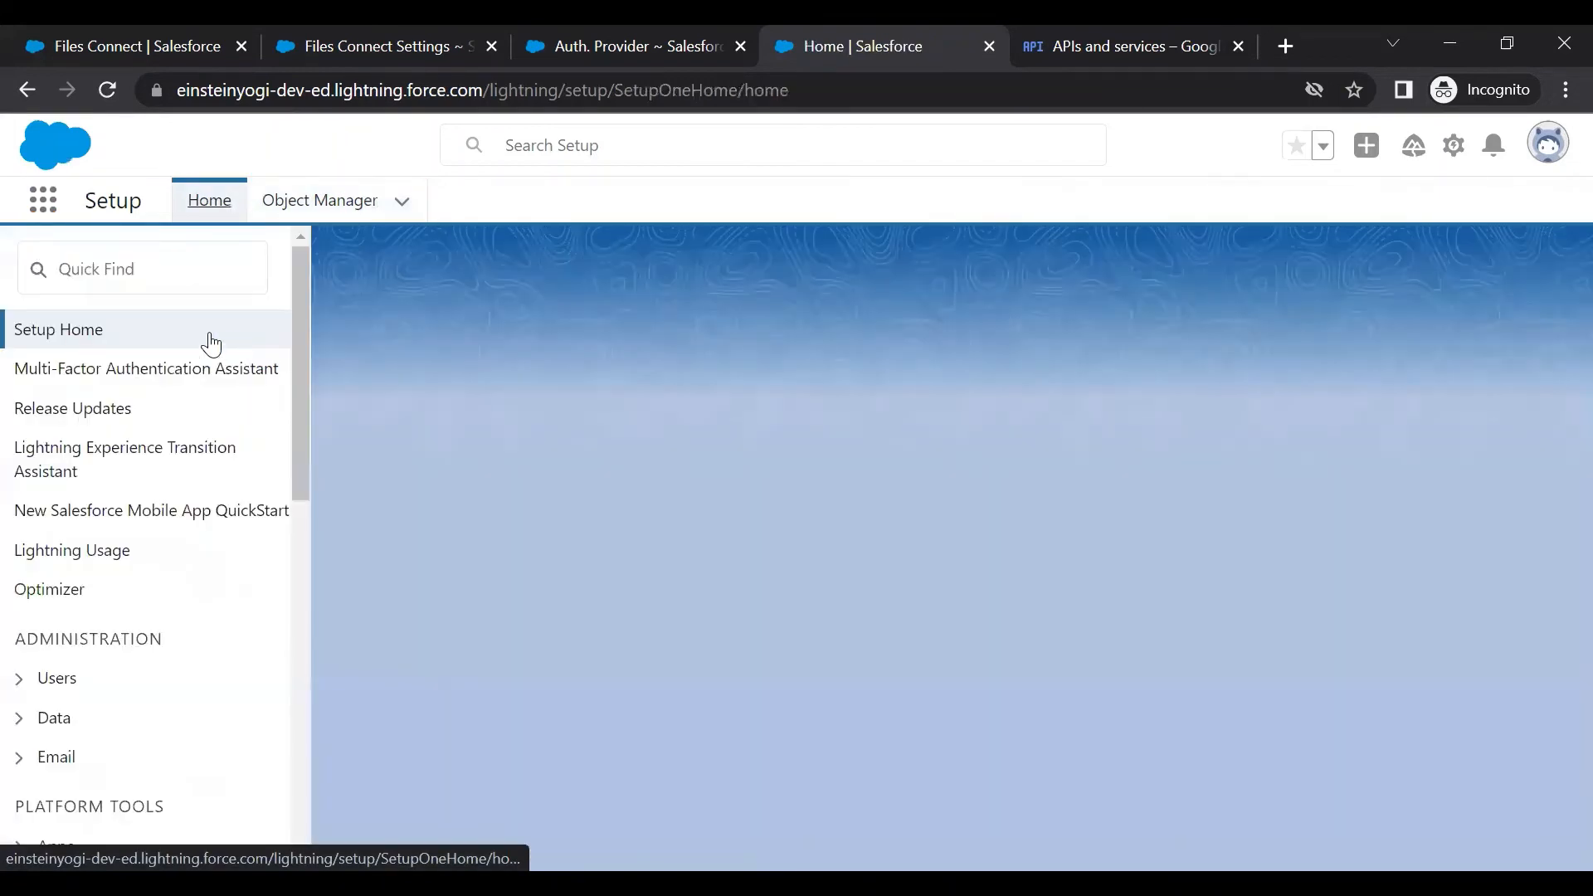
left_click(132, 274)
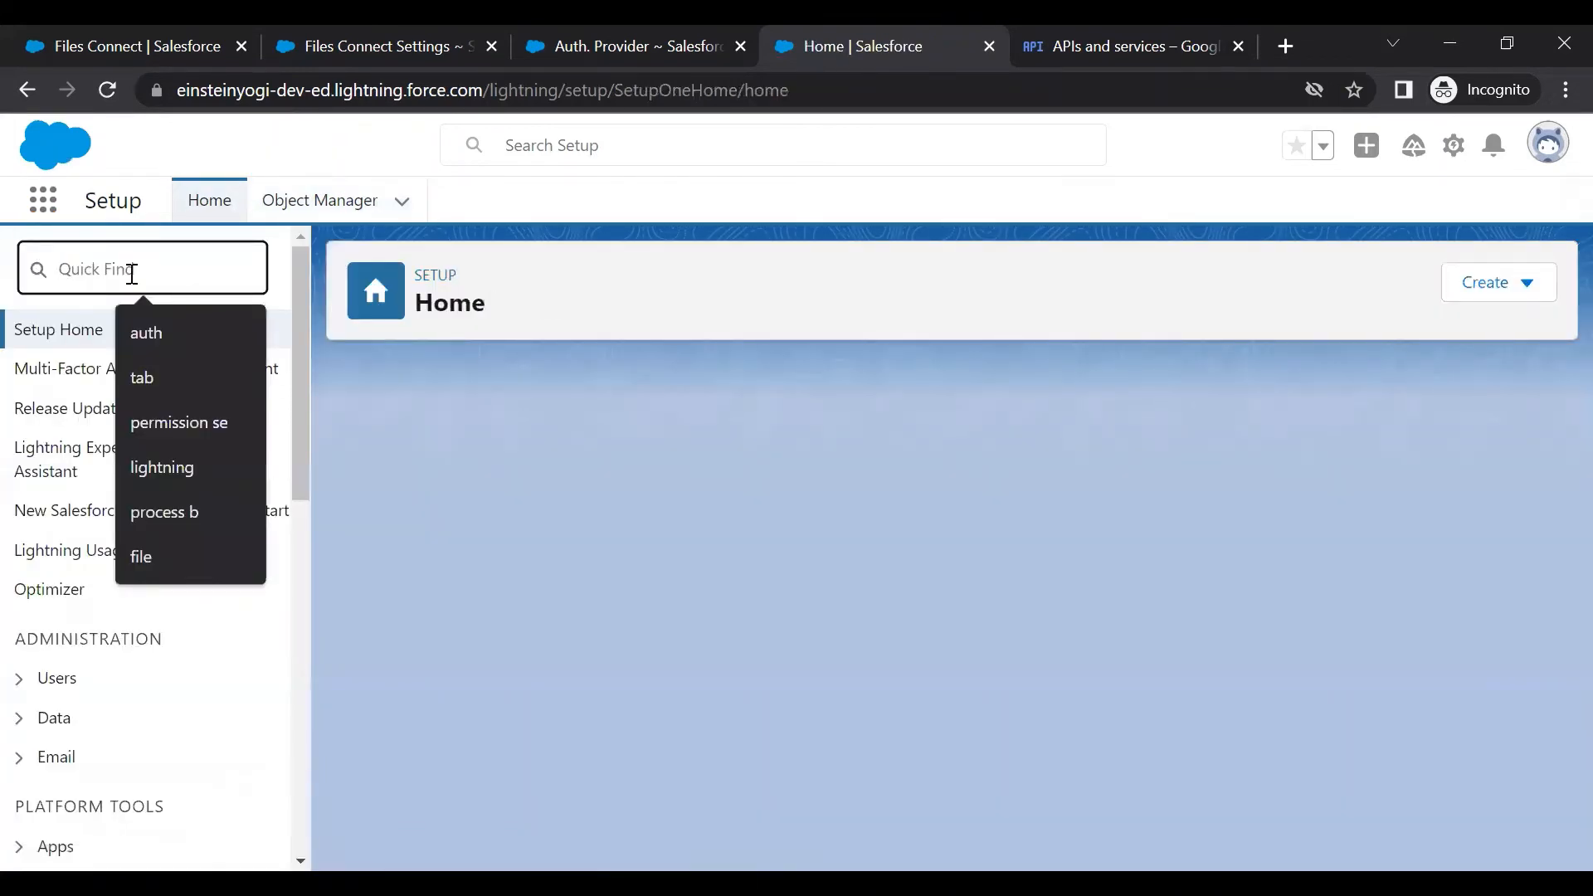
type("tab")
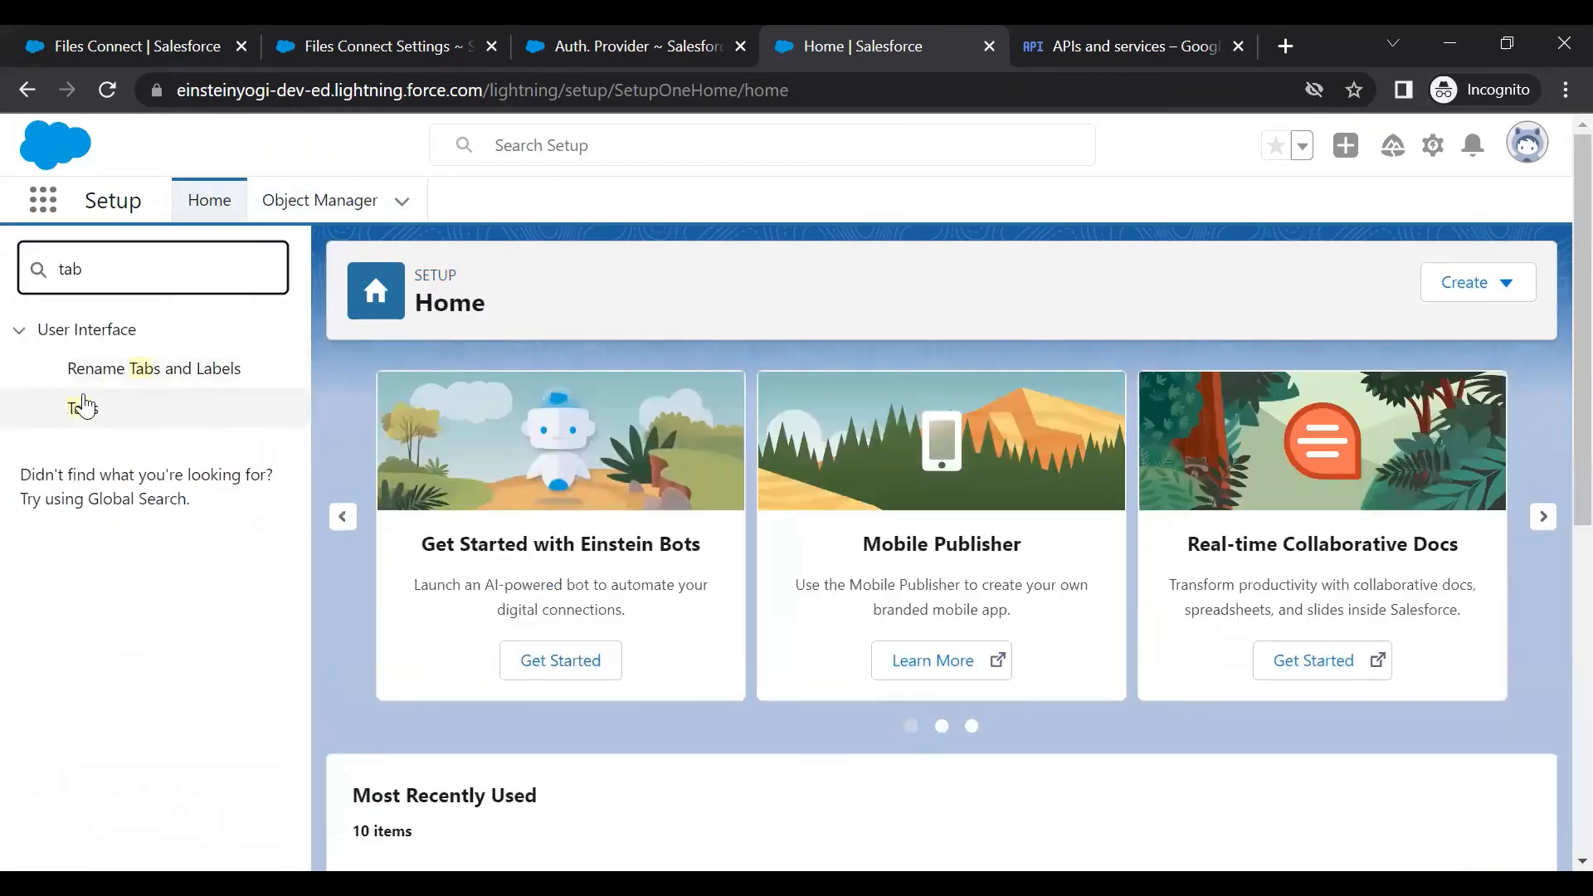
left_click(80, 407)
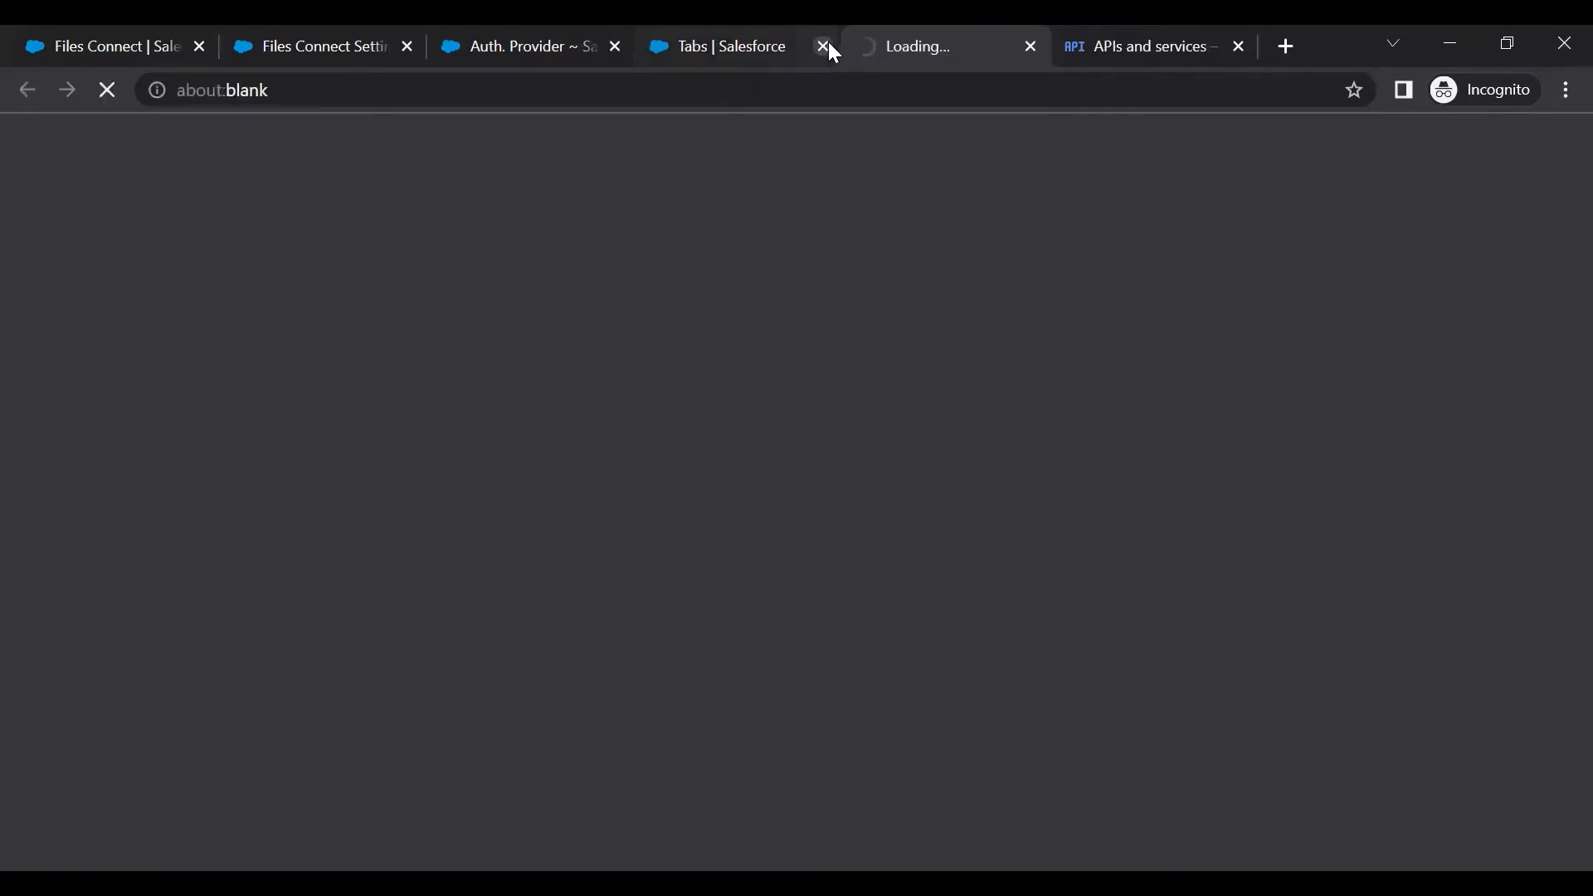
left_click(828, 43)
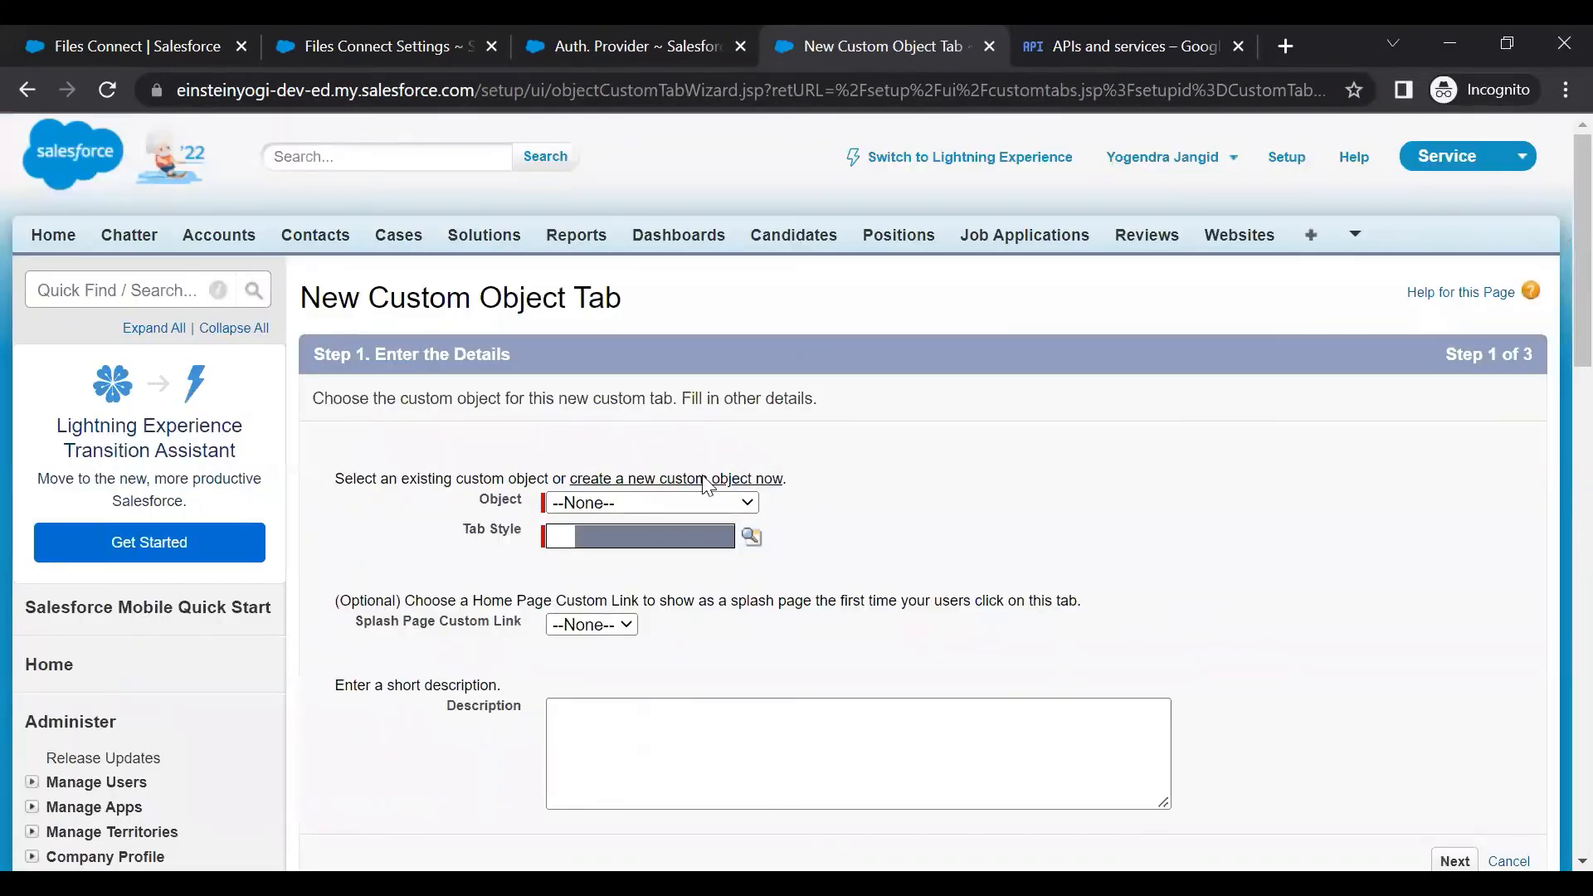
Start a new custom object tab for items_GoogleDrive using the Caduceus tab style
left_click(646, 503)
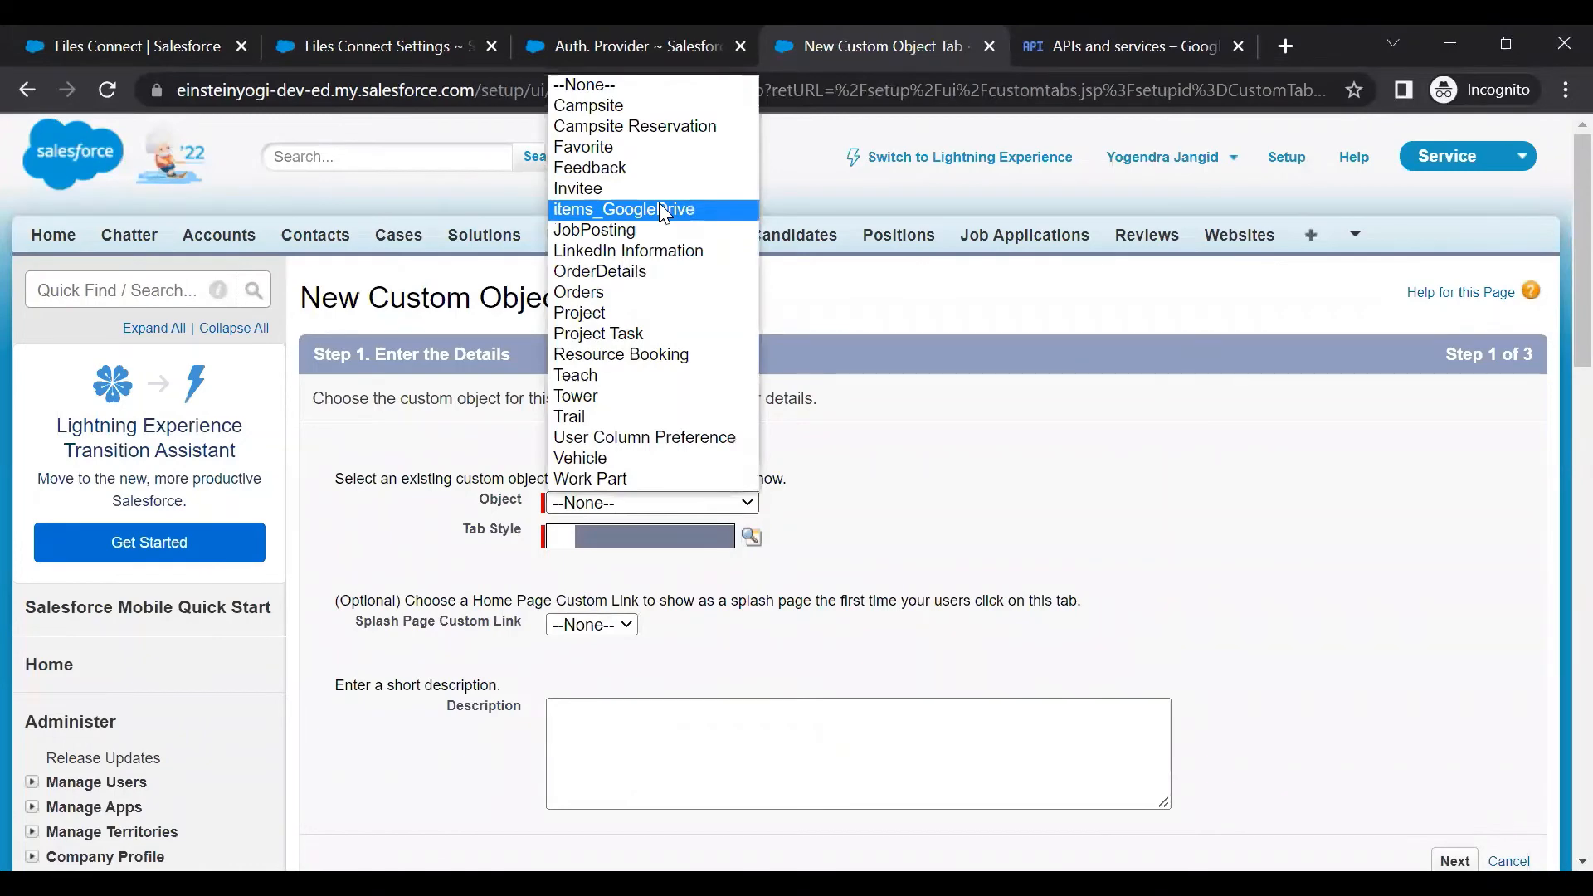
left_click(664, 214)
scroll(721, 398, "down", 1)
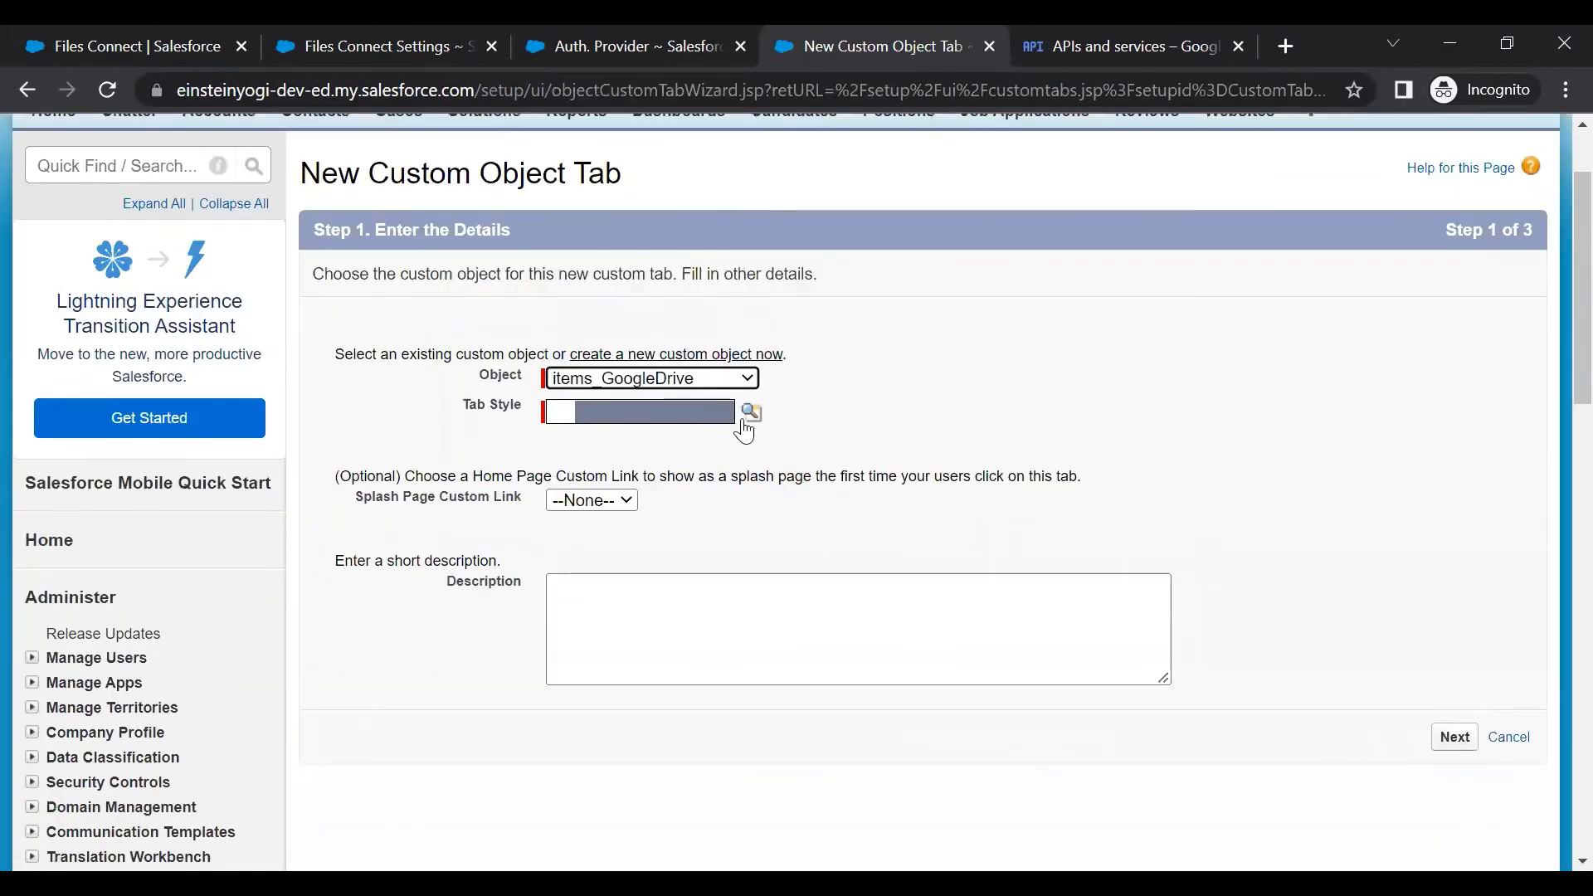
left_click(752, 412)
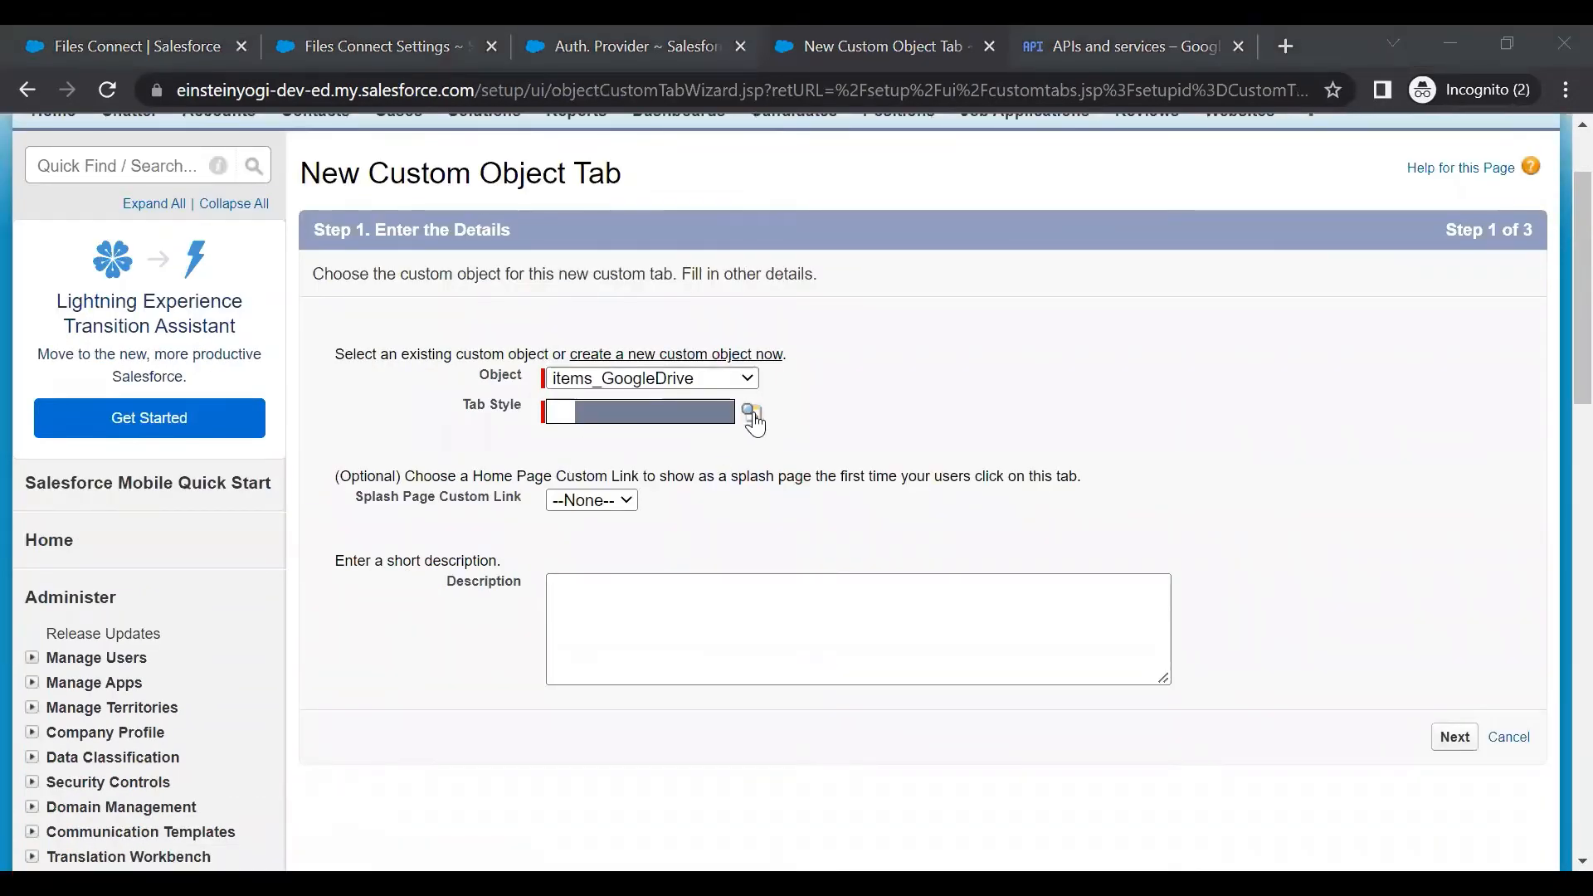
scroll(1452, 448, "down", 3)
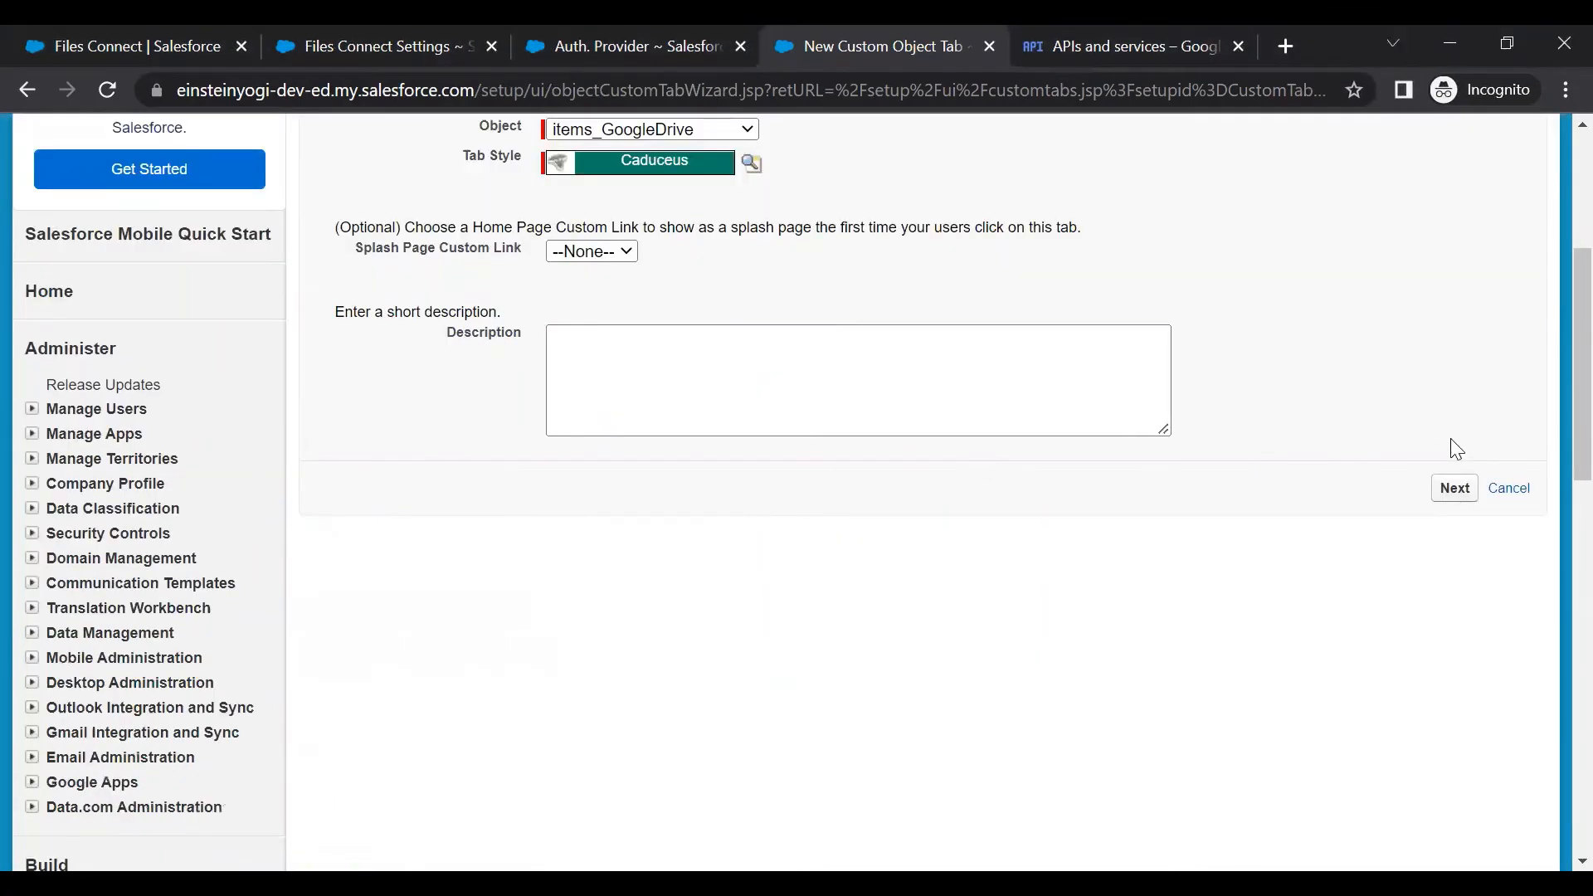
left_click(1450, 489)
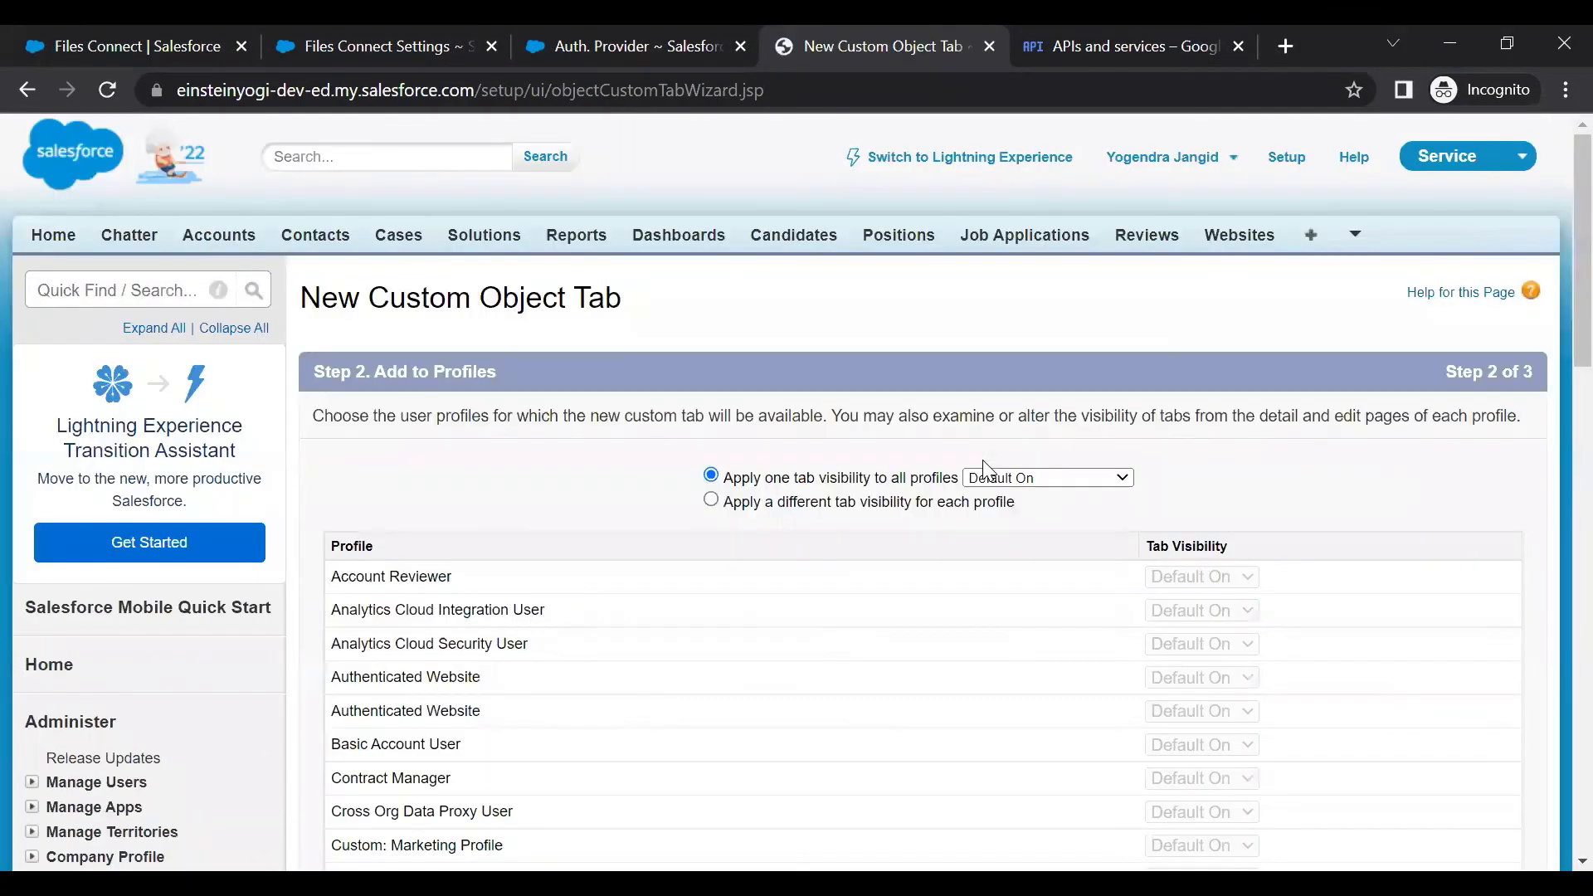
Keep the tab Default On for all profiles, add it to no custom apps, and save
scroll(1104, 515, "down", 5)
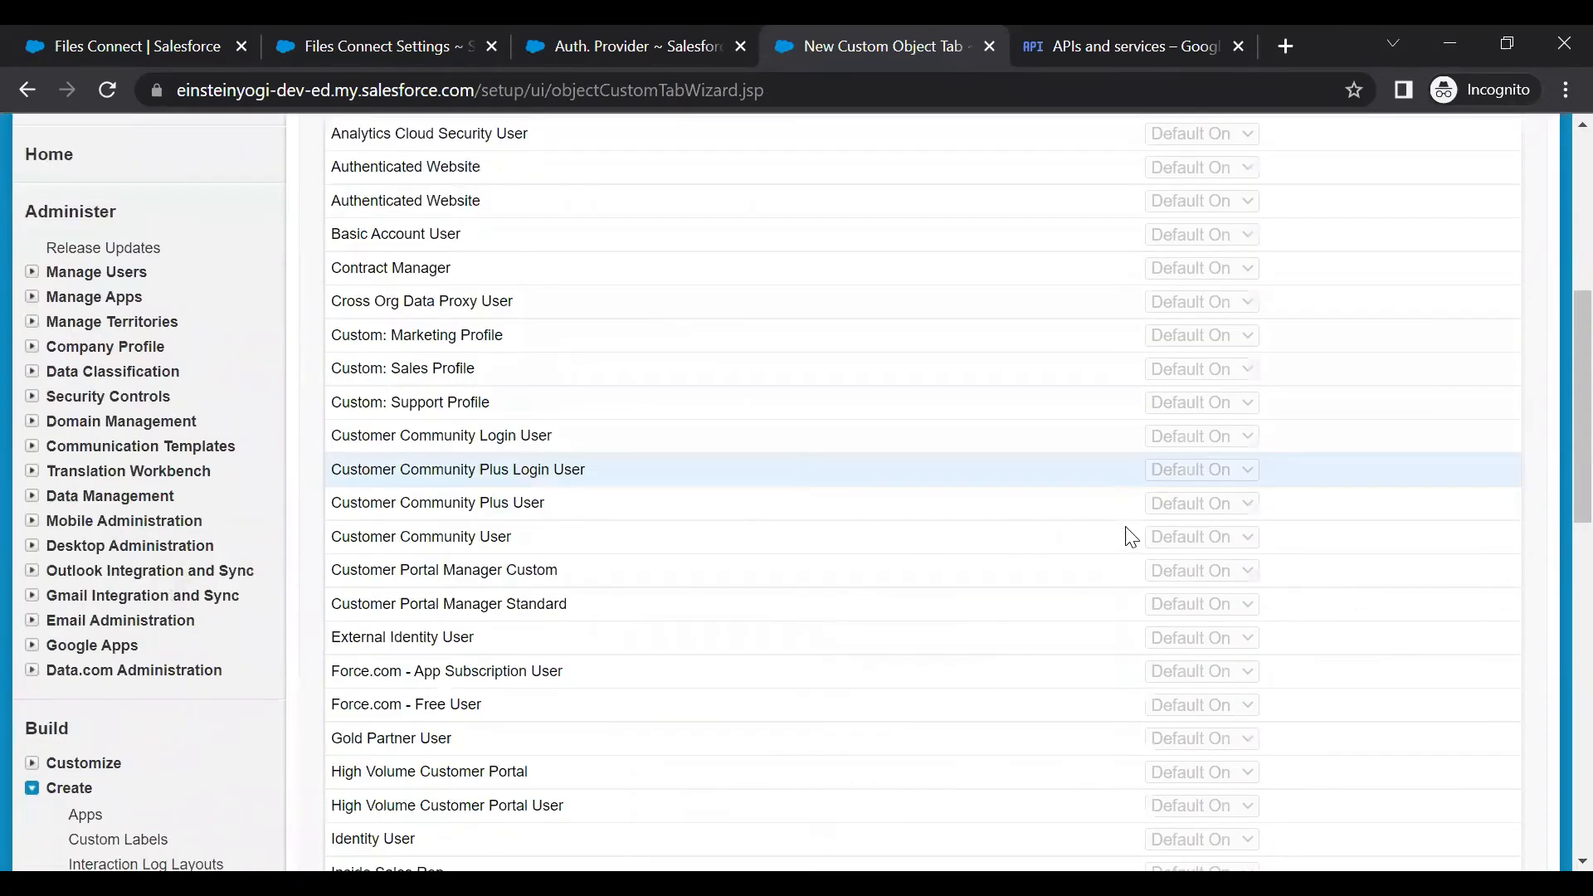
scroll(1461, 435, "down", 10)
left_click(1453, 213)
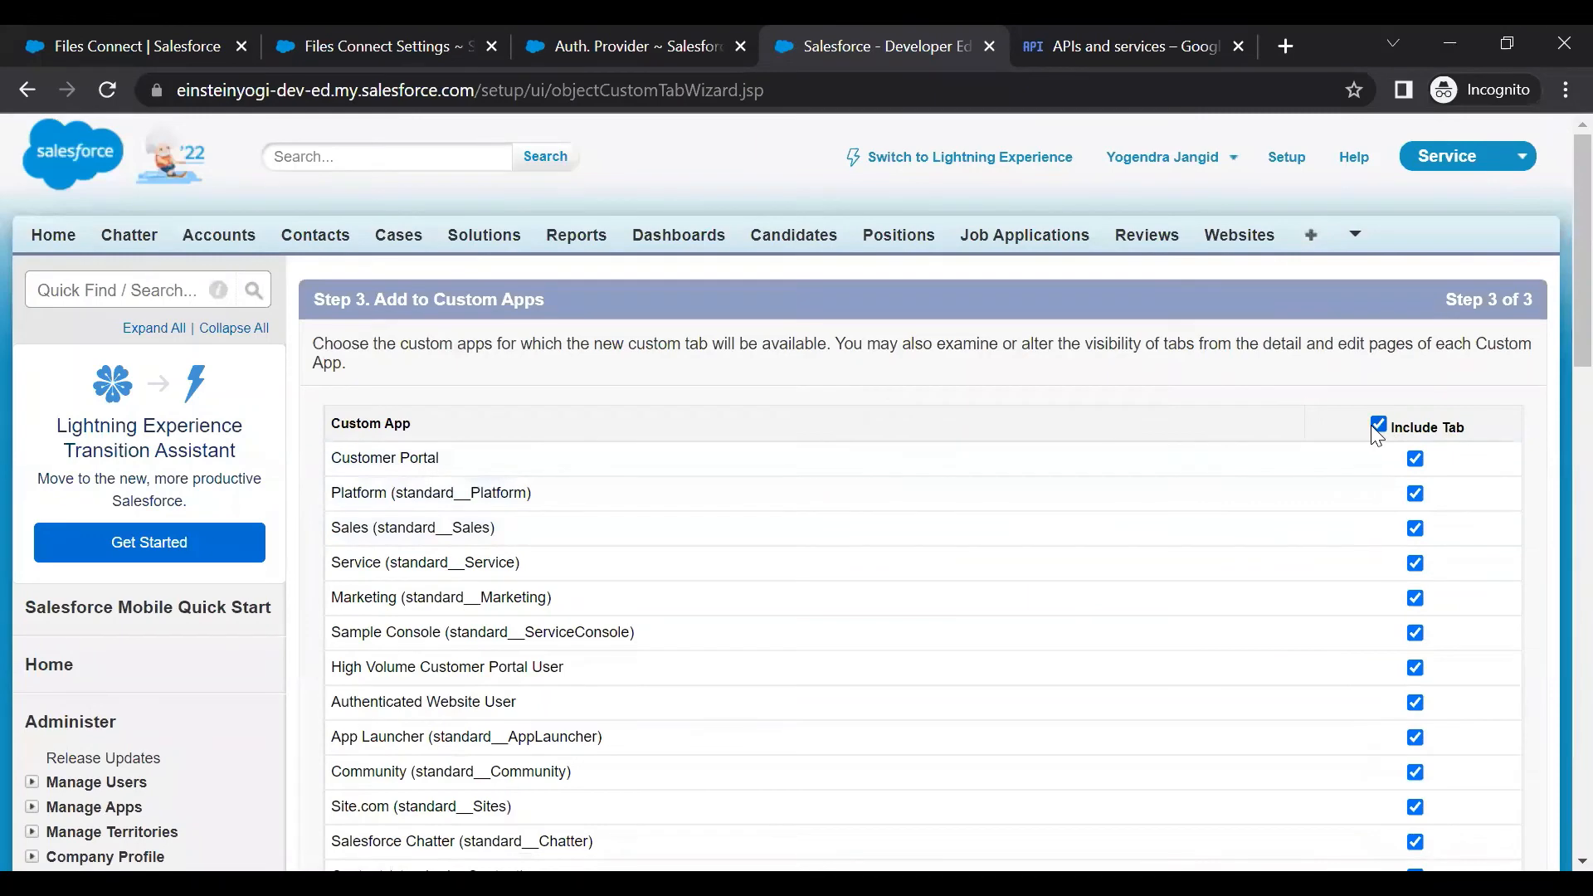
left_click(1378, 427)
scroll(1399, 415, "down", 10)
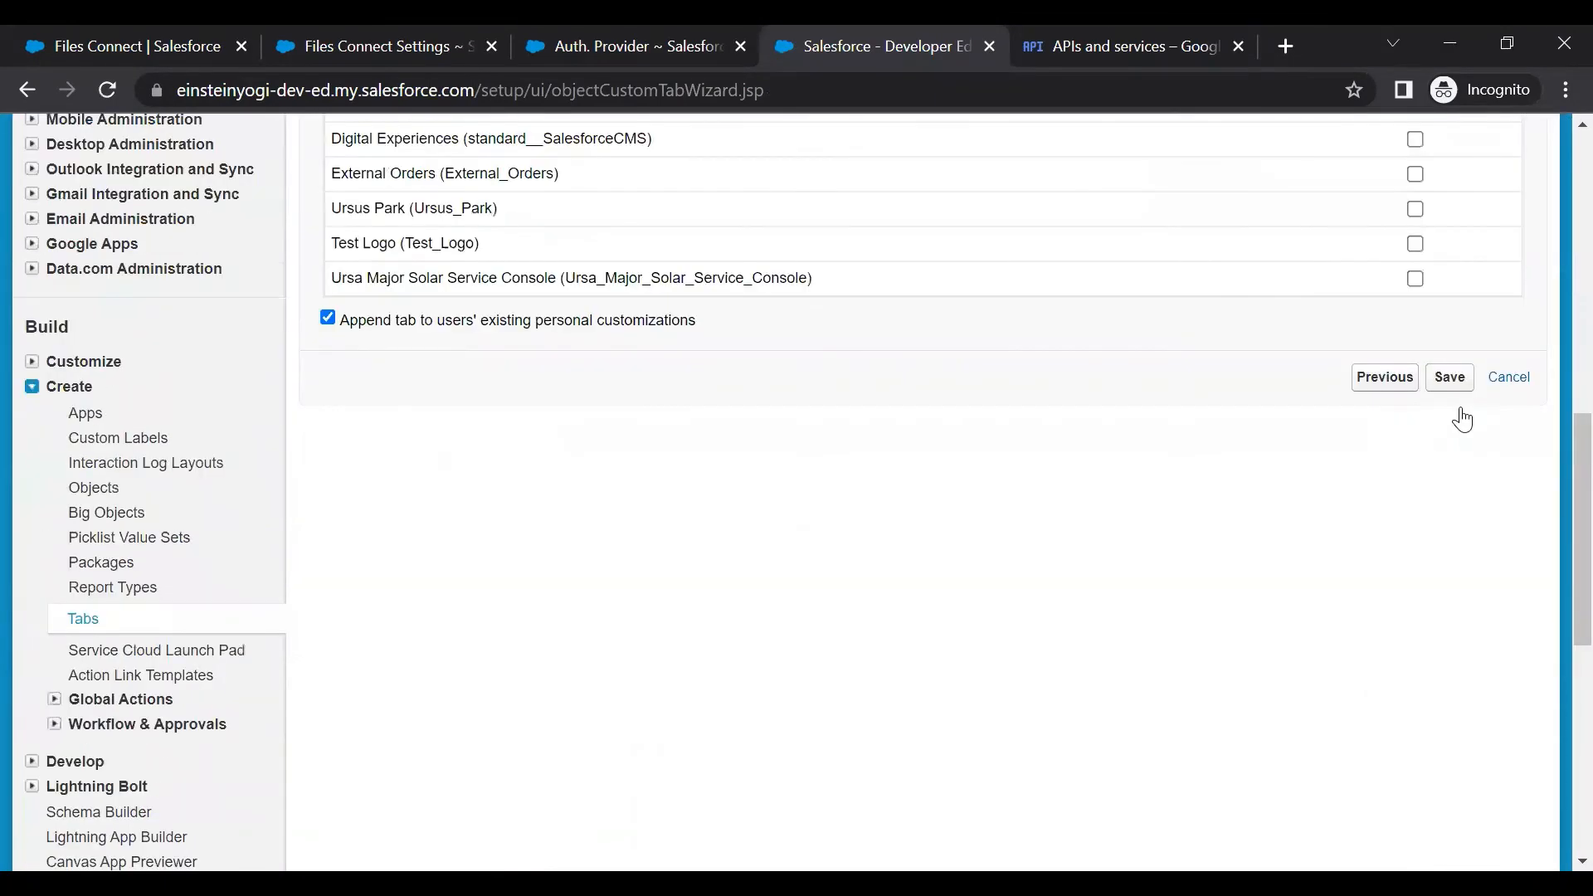
scroll(1459, 410, "up", 1)
left_click(1459, 410)
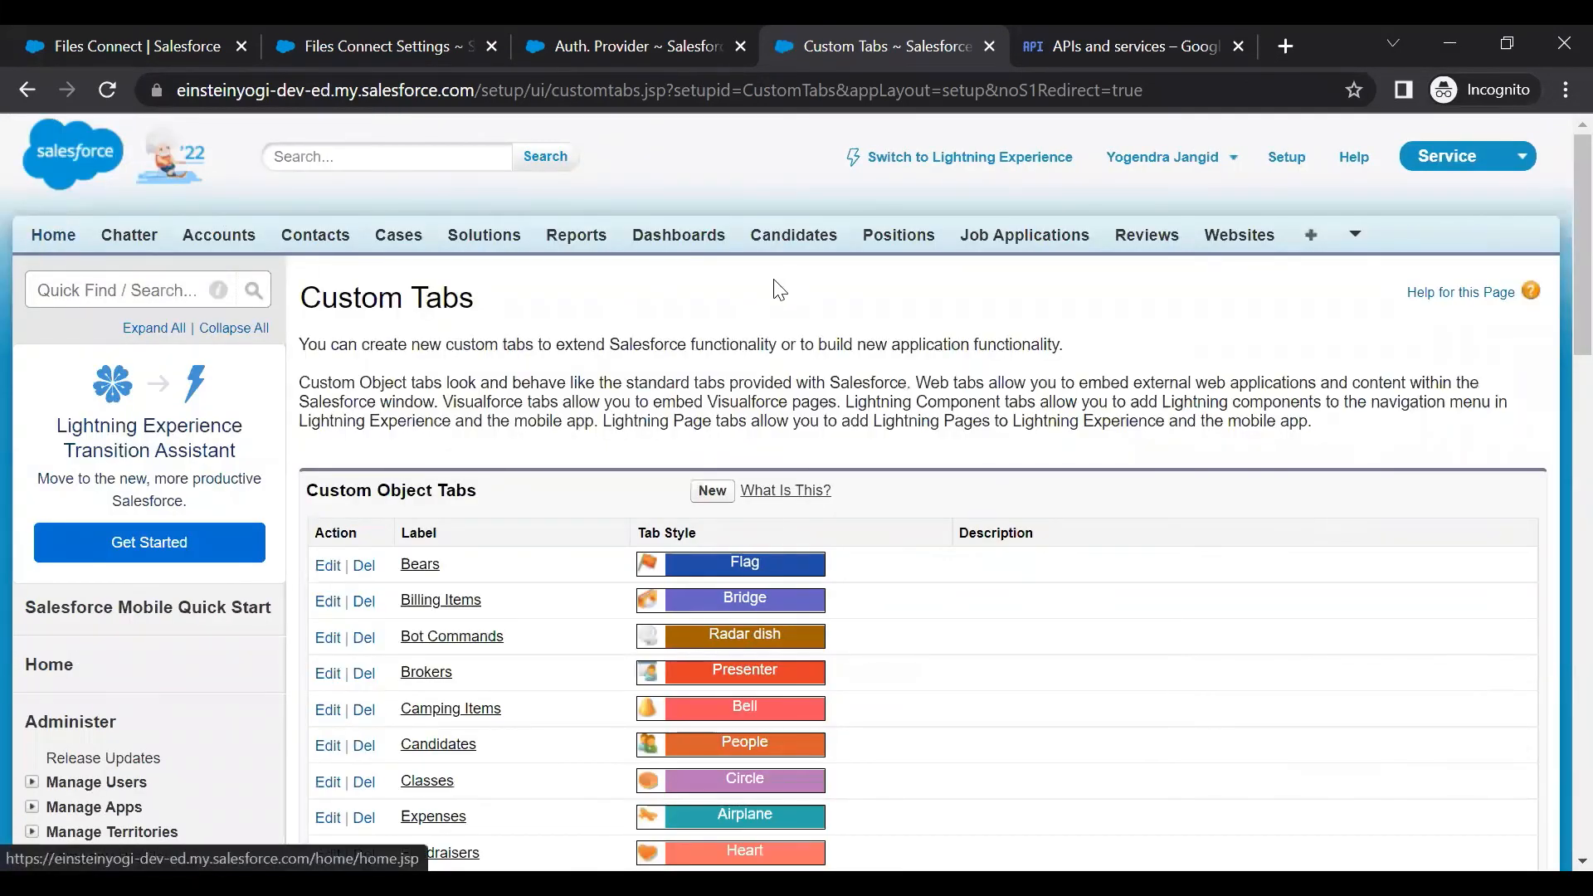
From All Tabs, find 'goog', open the items_GoogleDrive tab and list all its records
left_click(1309, 240)
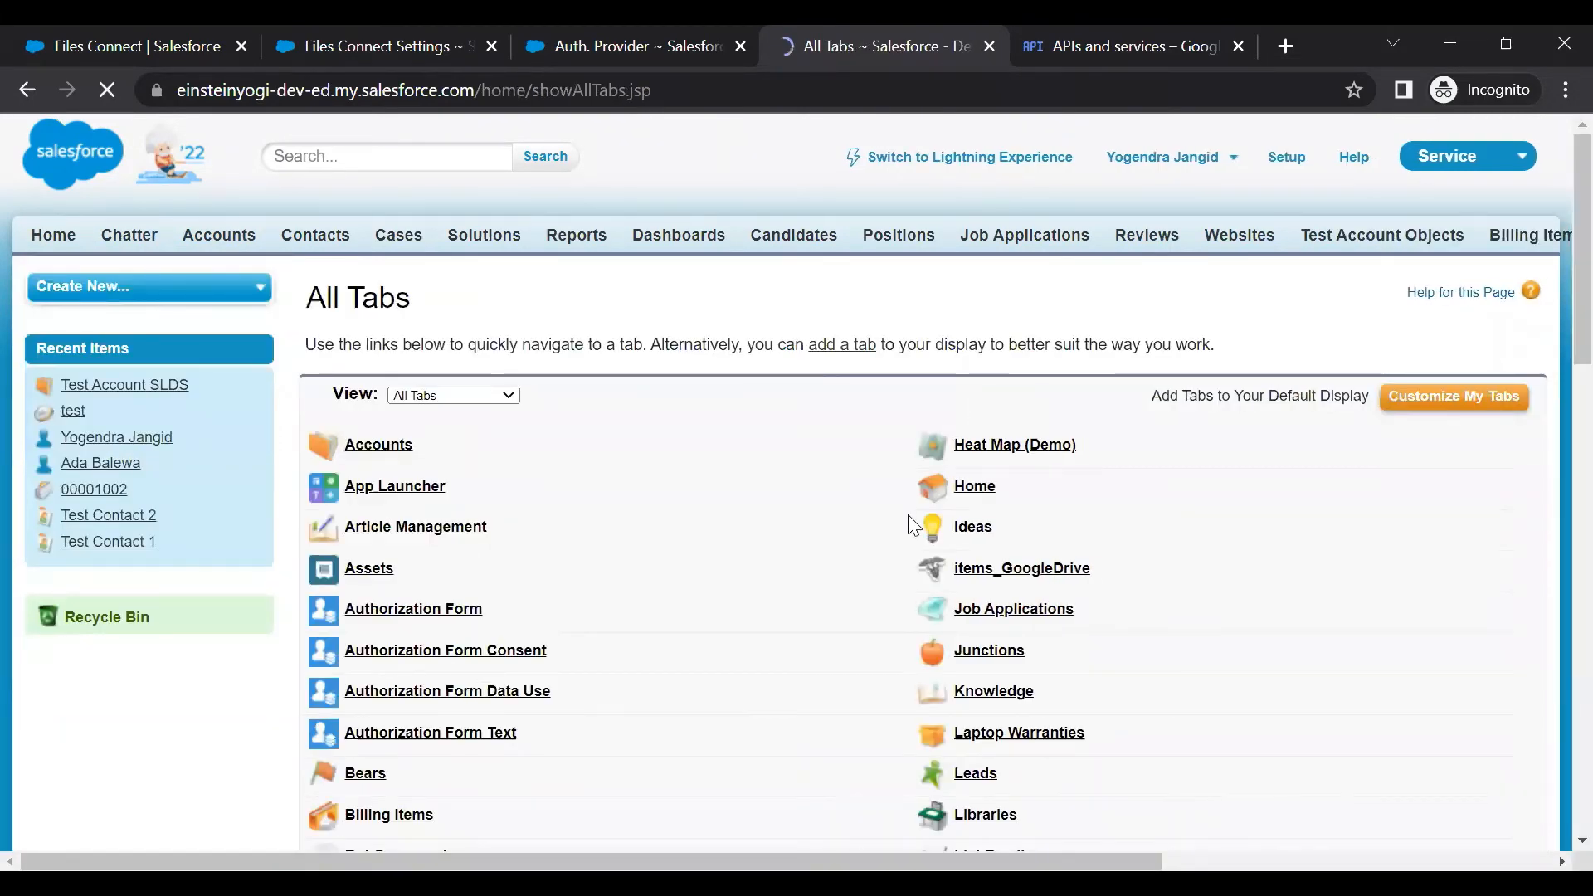
key("ctrl+f")
type("goog")
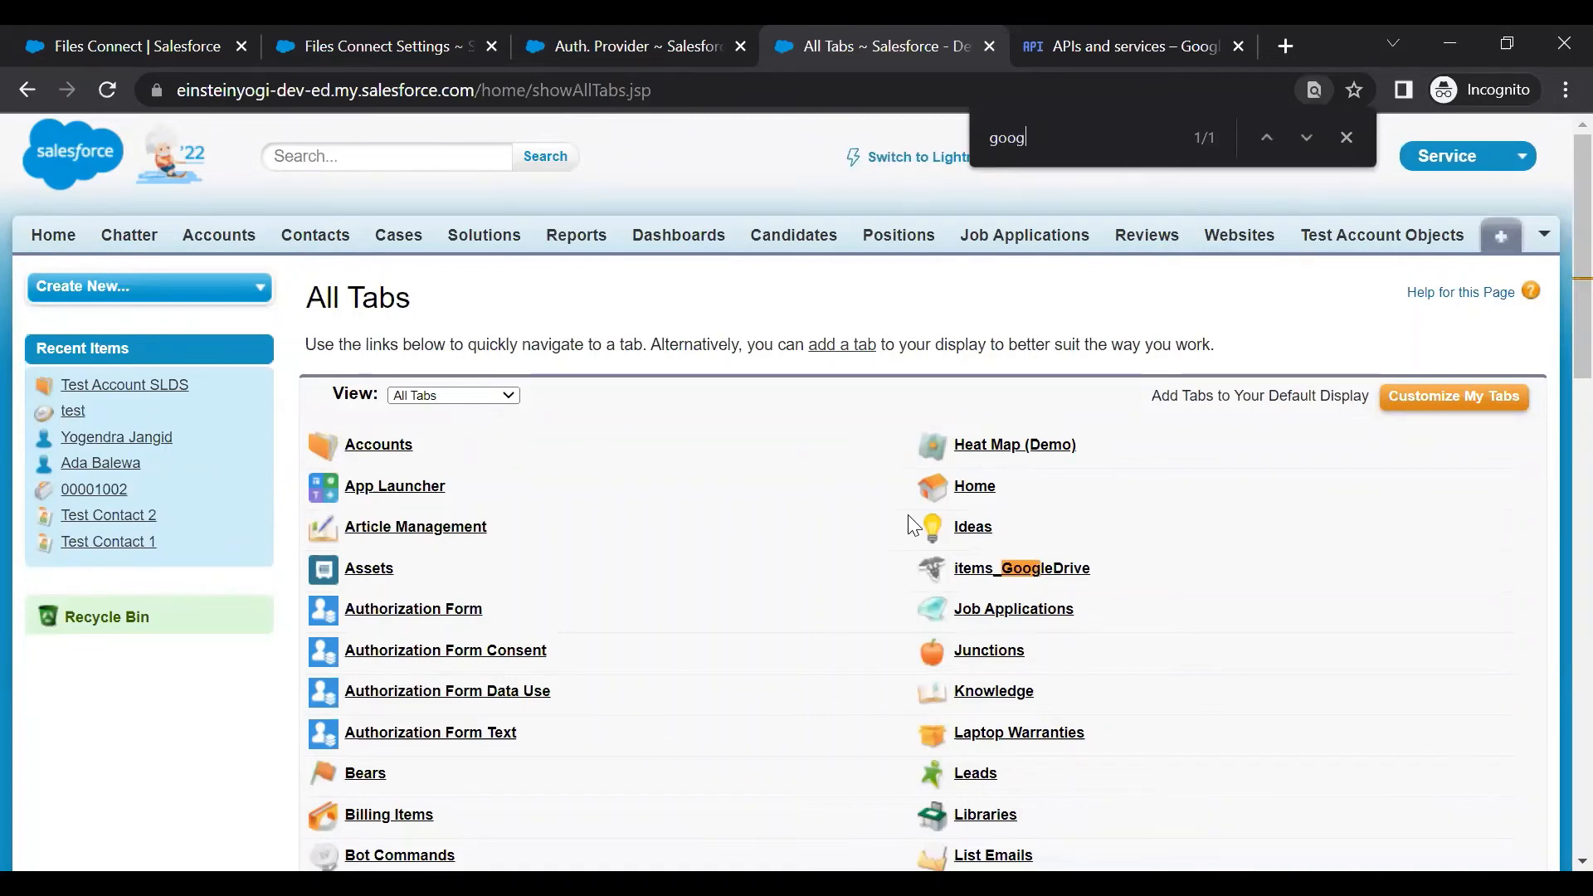
left_click(1006, 571)
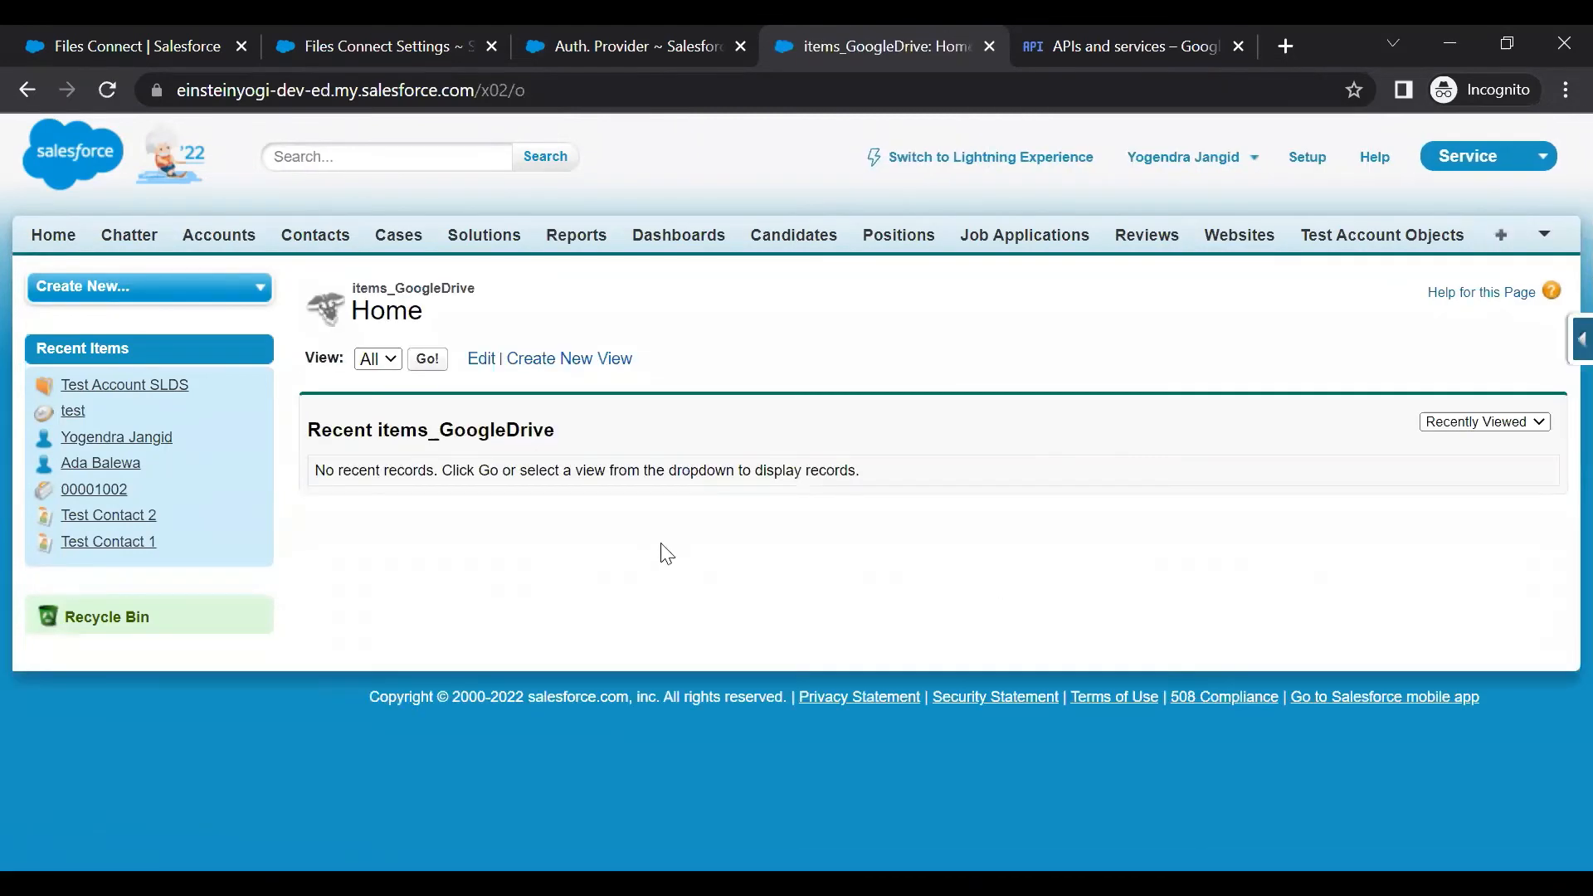
left_click(427, 359)
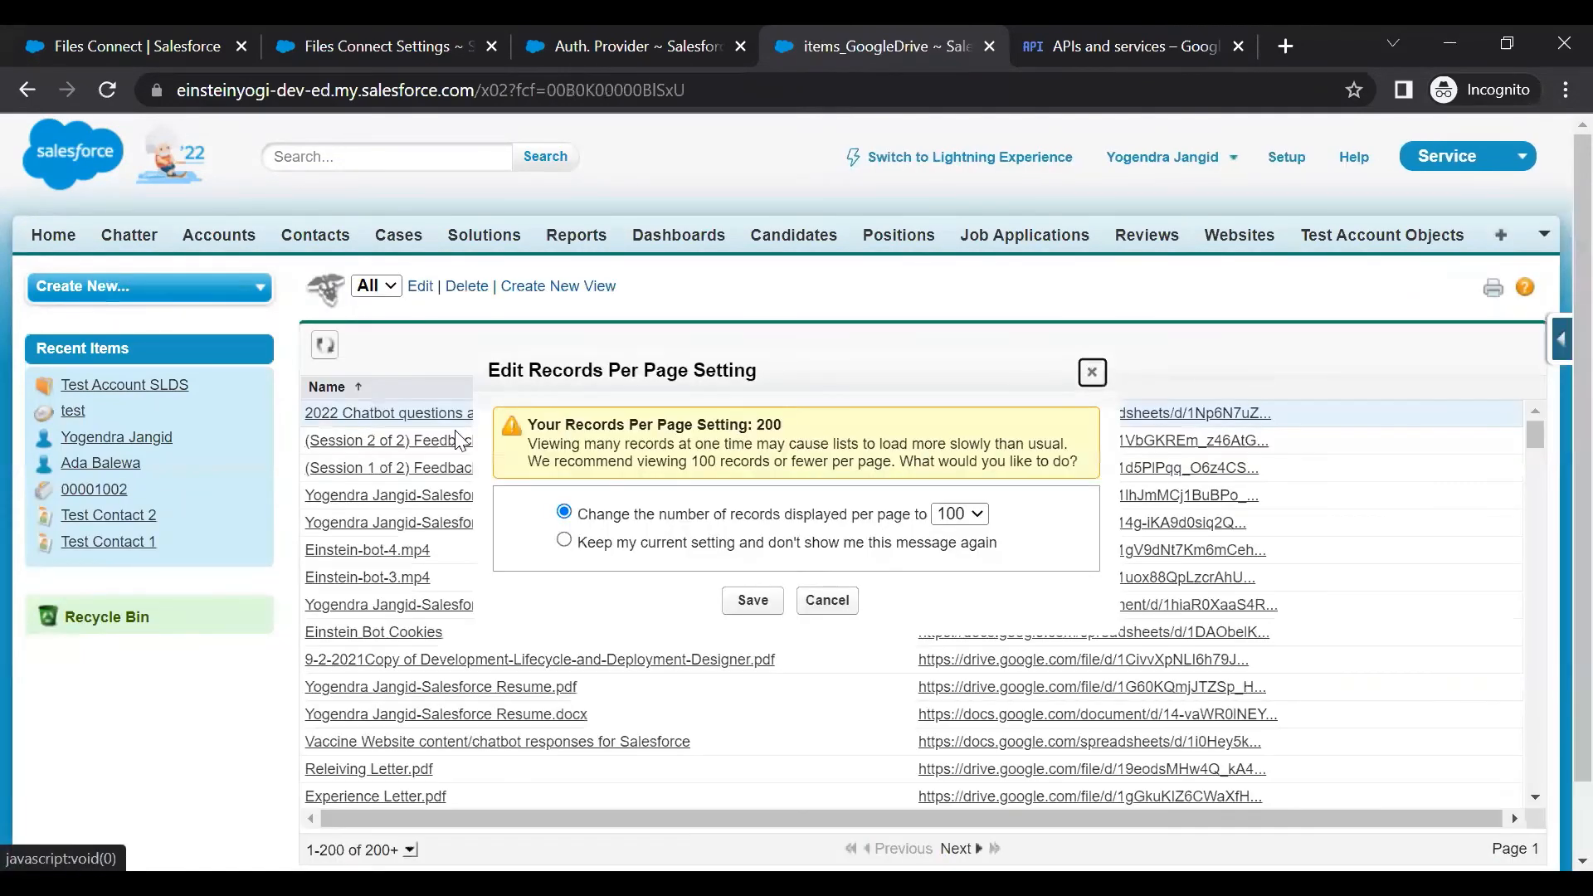
Dismiss the records-per-page warning, inspect the Einstein Bot Cookies record, then return to All Tabs
left_click(811, 600)
scroll(539, 489, "down", 10)
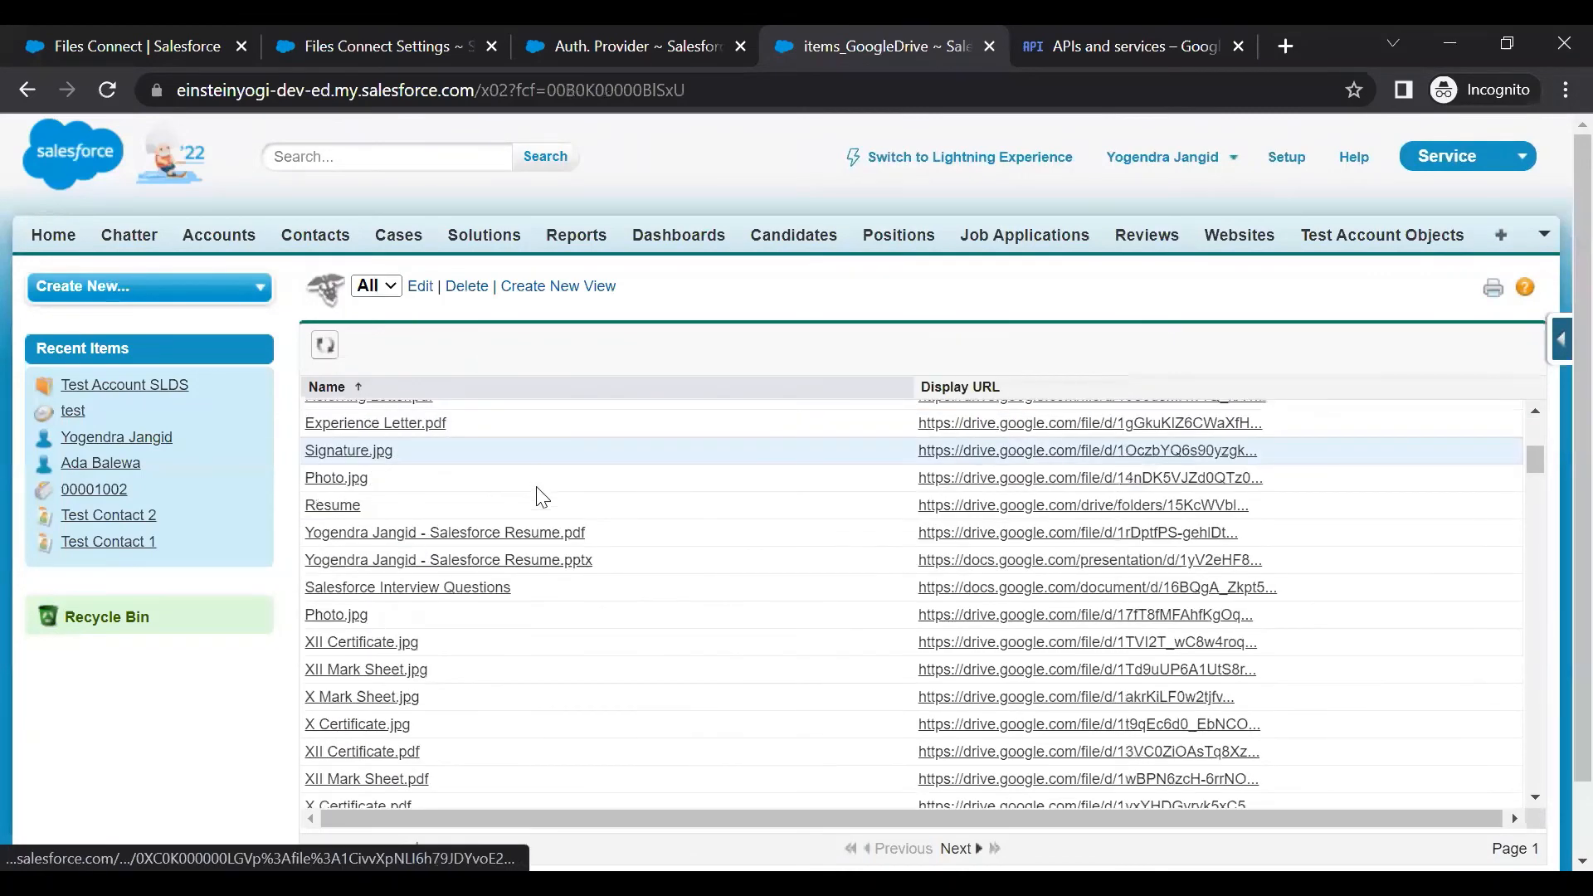
scroll(541, 526, "down", 3)
scroll(540, 528, "up", 15)
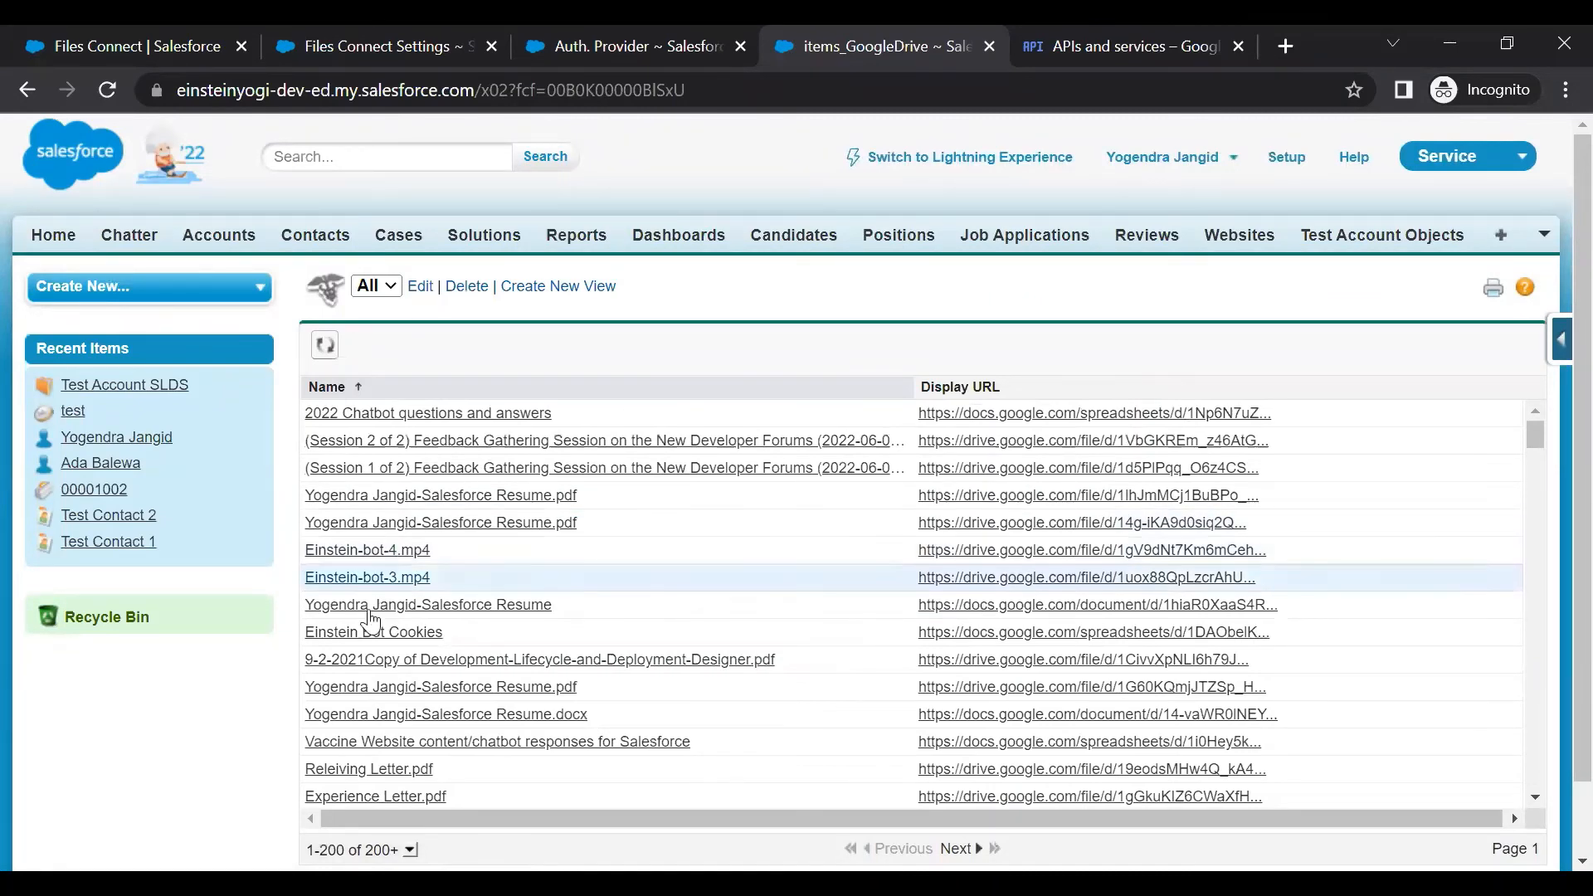
left_click(387, 636)
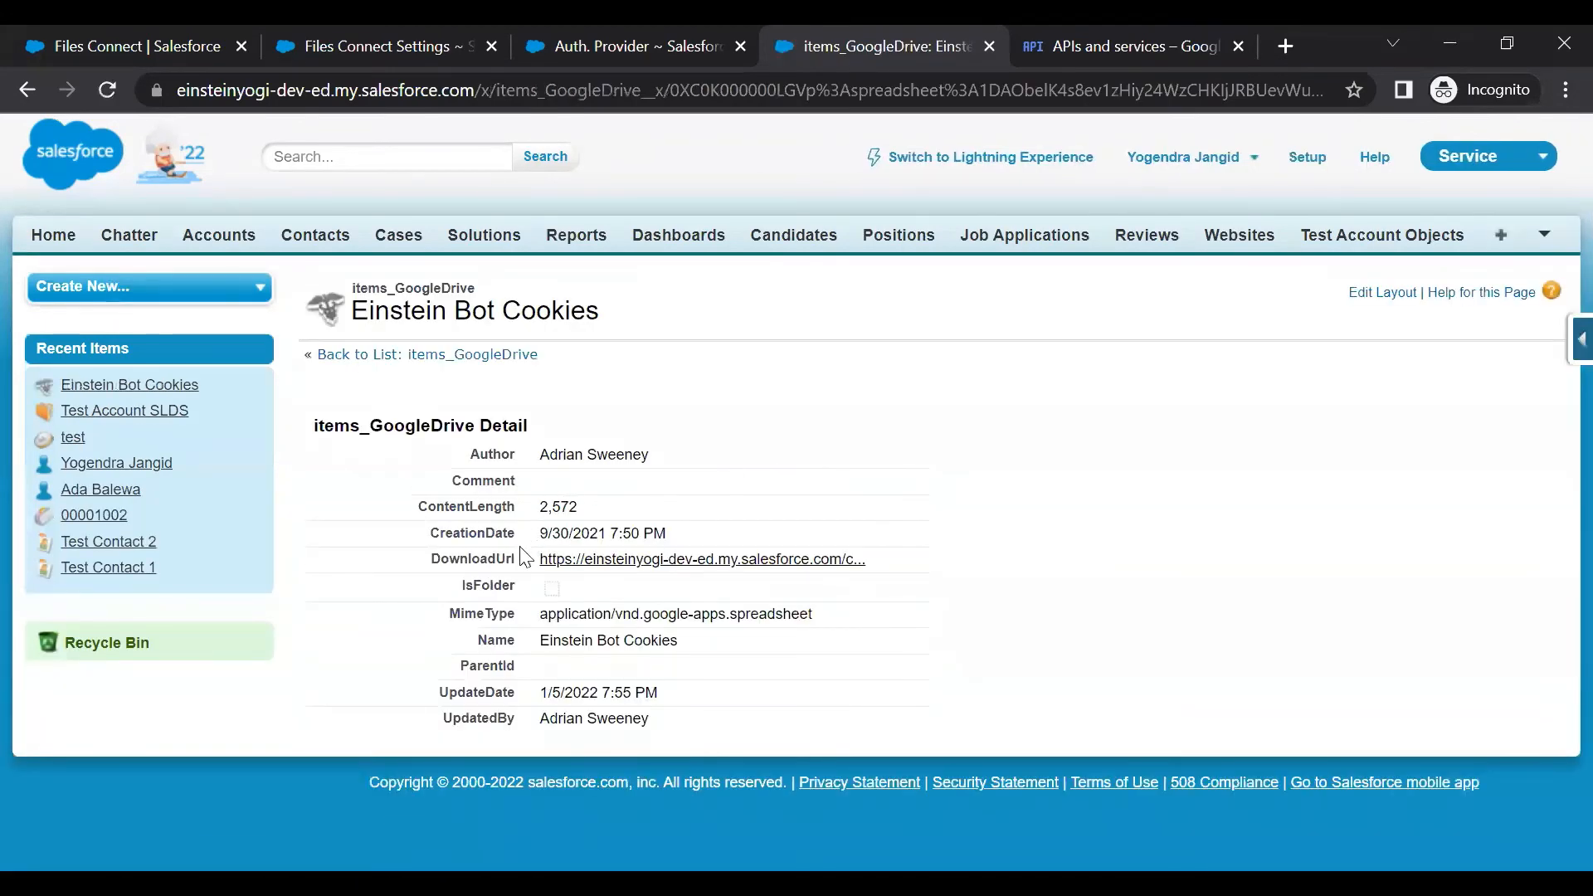
left_click_drag(441, 560, 493, 553)
left_click(492, 554)
double_click(498, 585)
left_click(1500, 235)
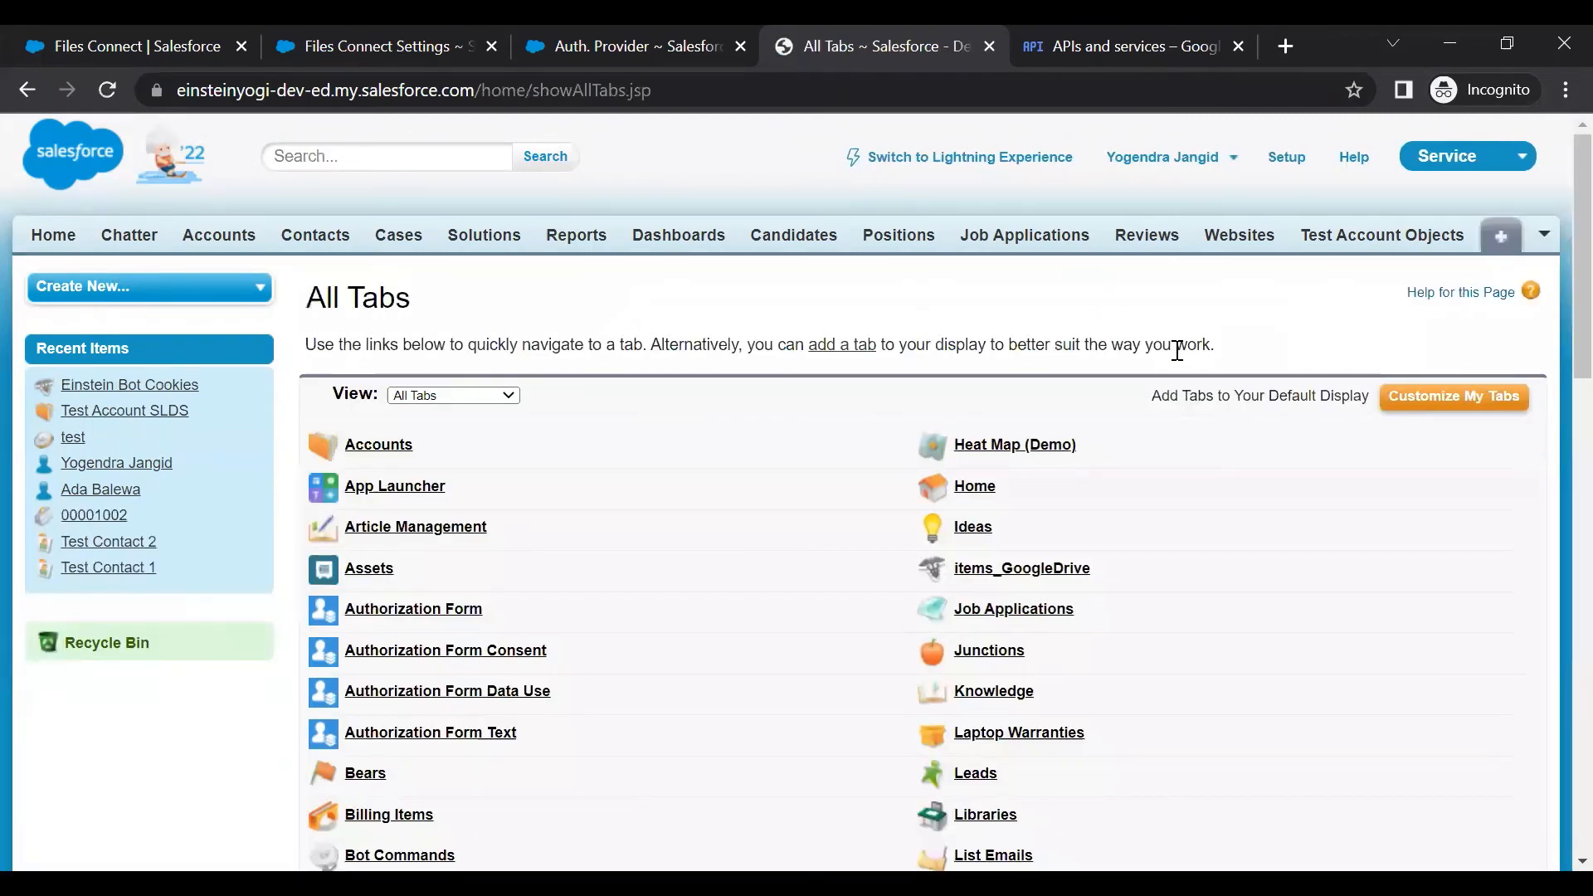
Find the Files tab by searching 'files' on the All Tabs page and open it
scroll(826, 509, "down", 3)
key("ctrl+f")
type("f")
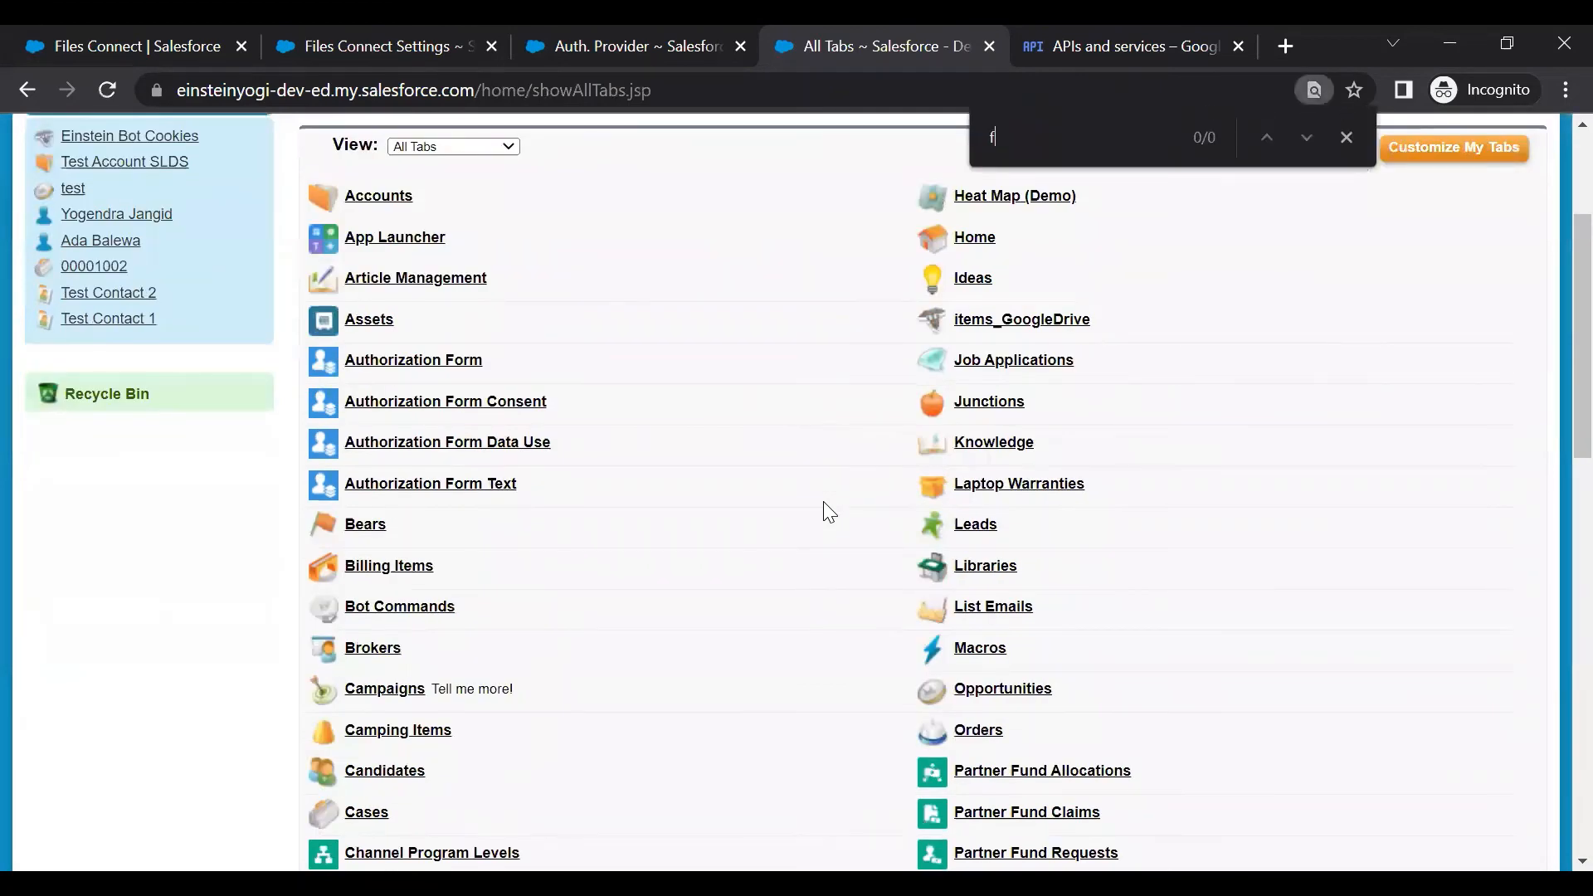
type("iled")
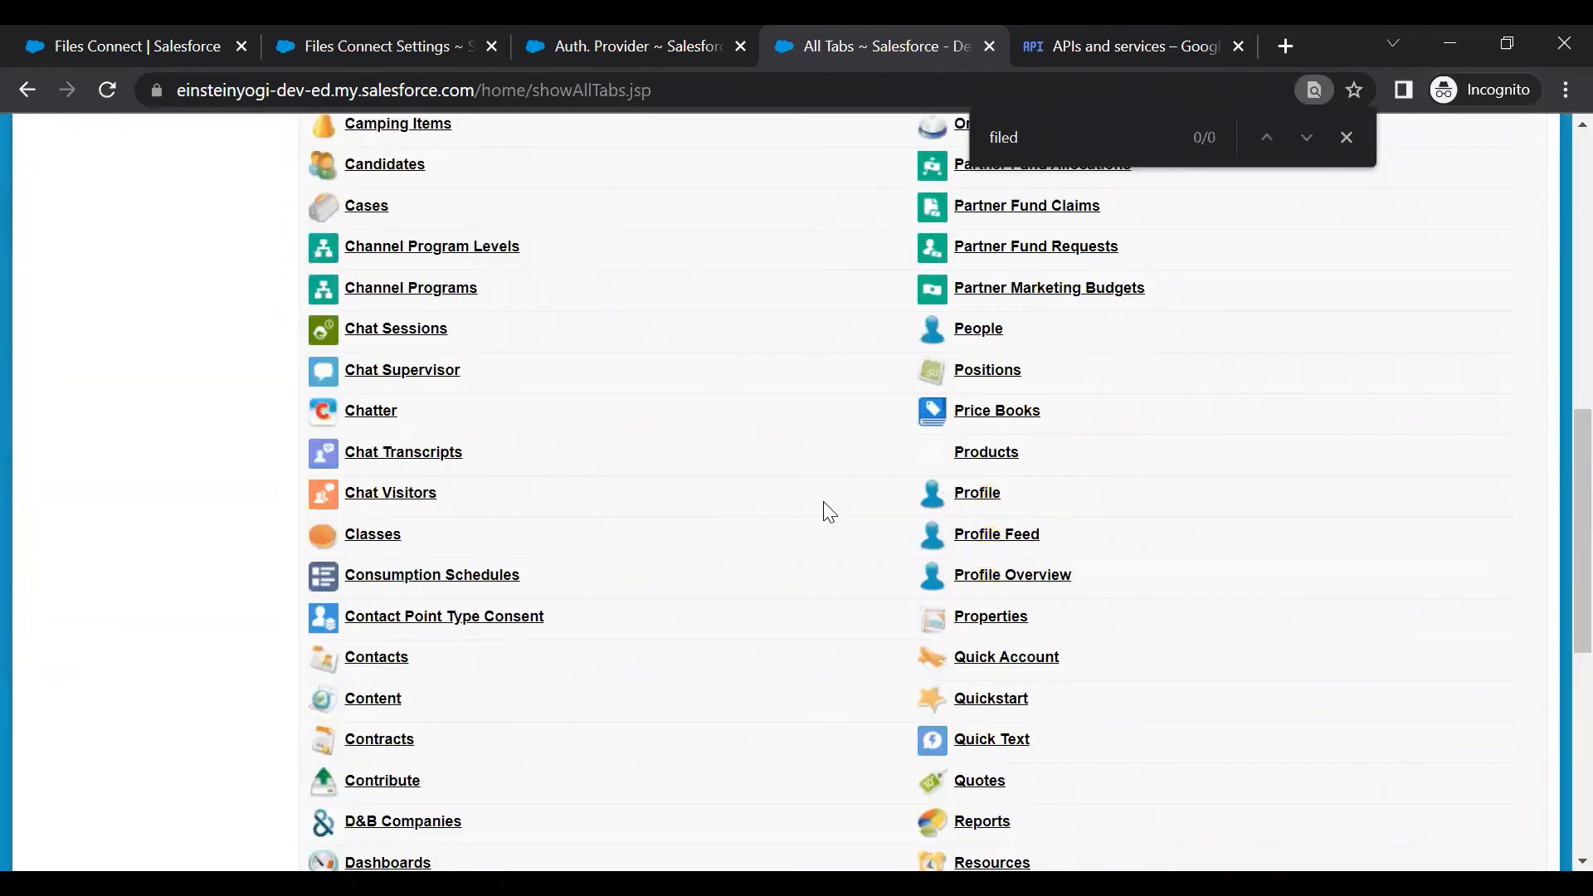
key("BackSpace")
type("s")
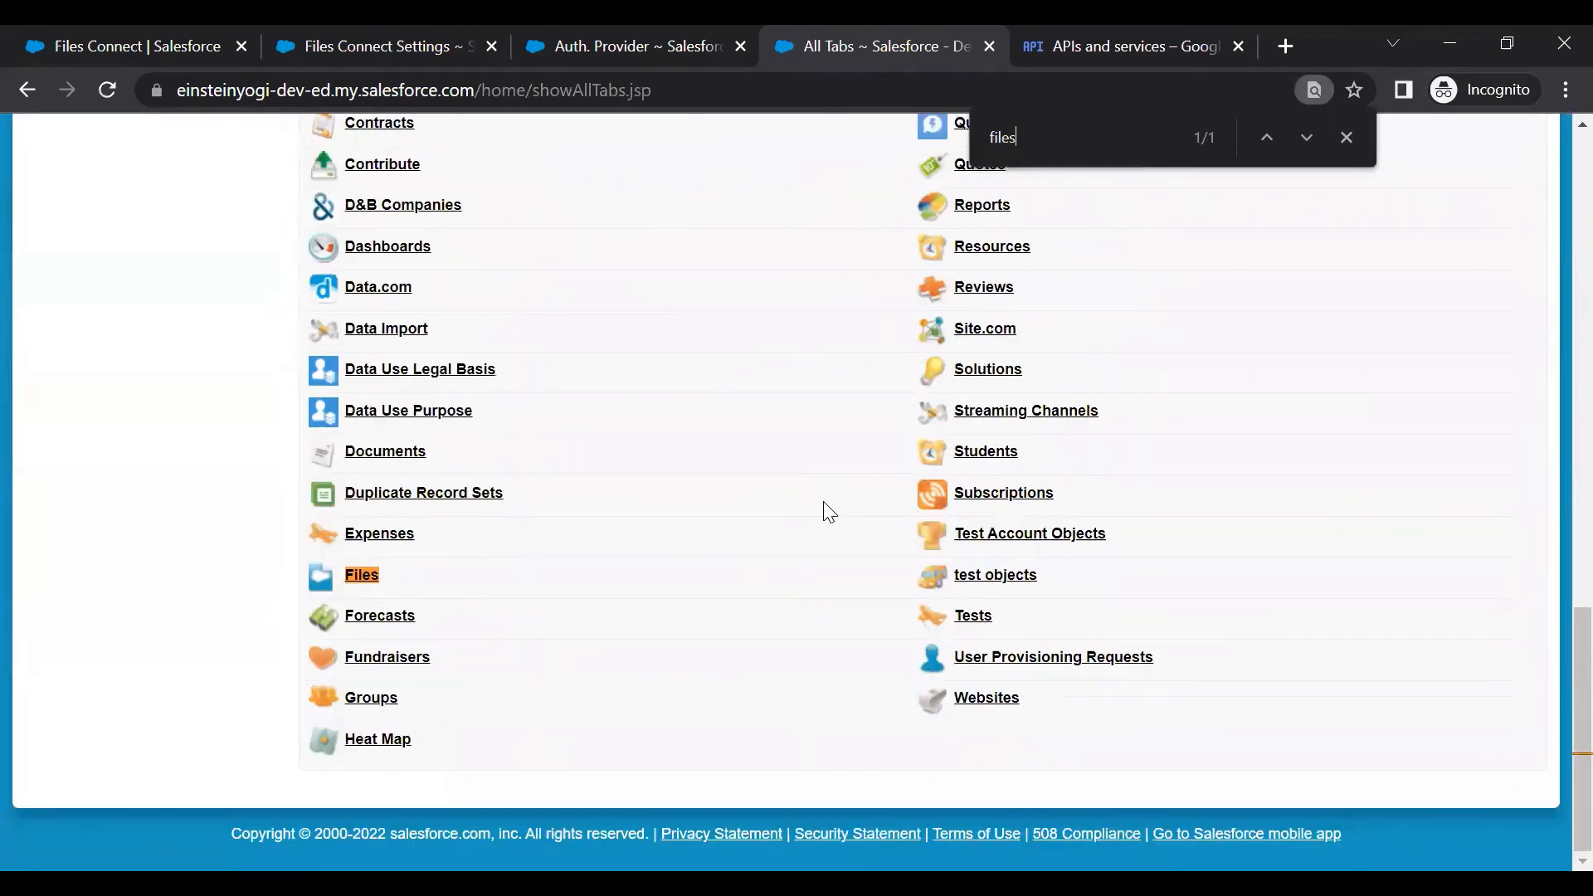
left_click(365, 577)
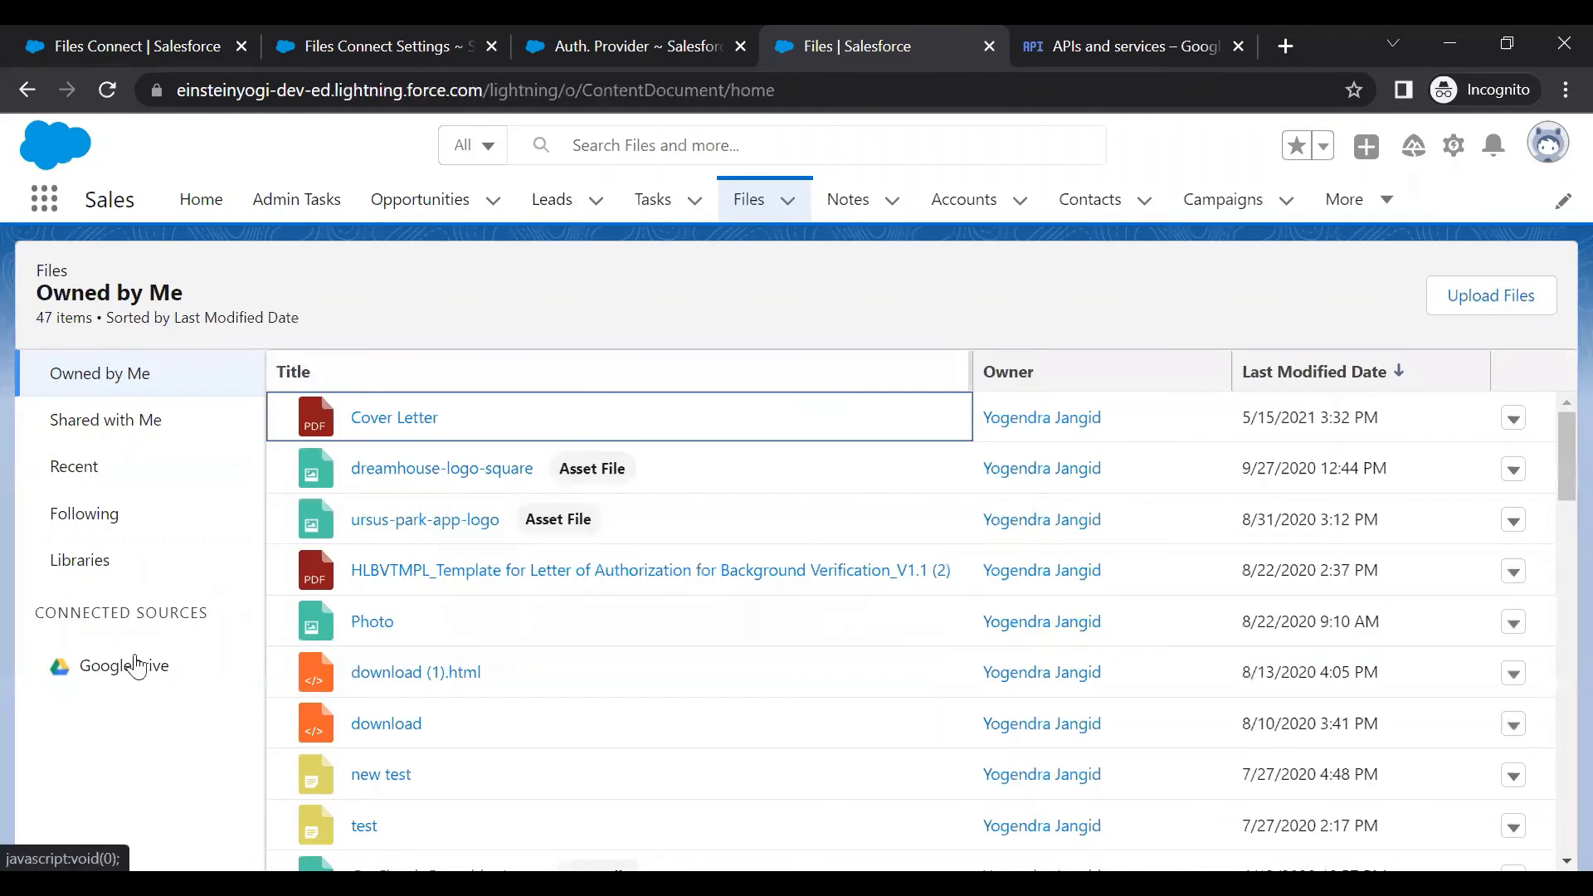
Browse the GoogleDrive connected source's My Drive folder, showing its 11 items
left_click(100, 677)
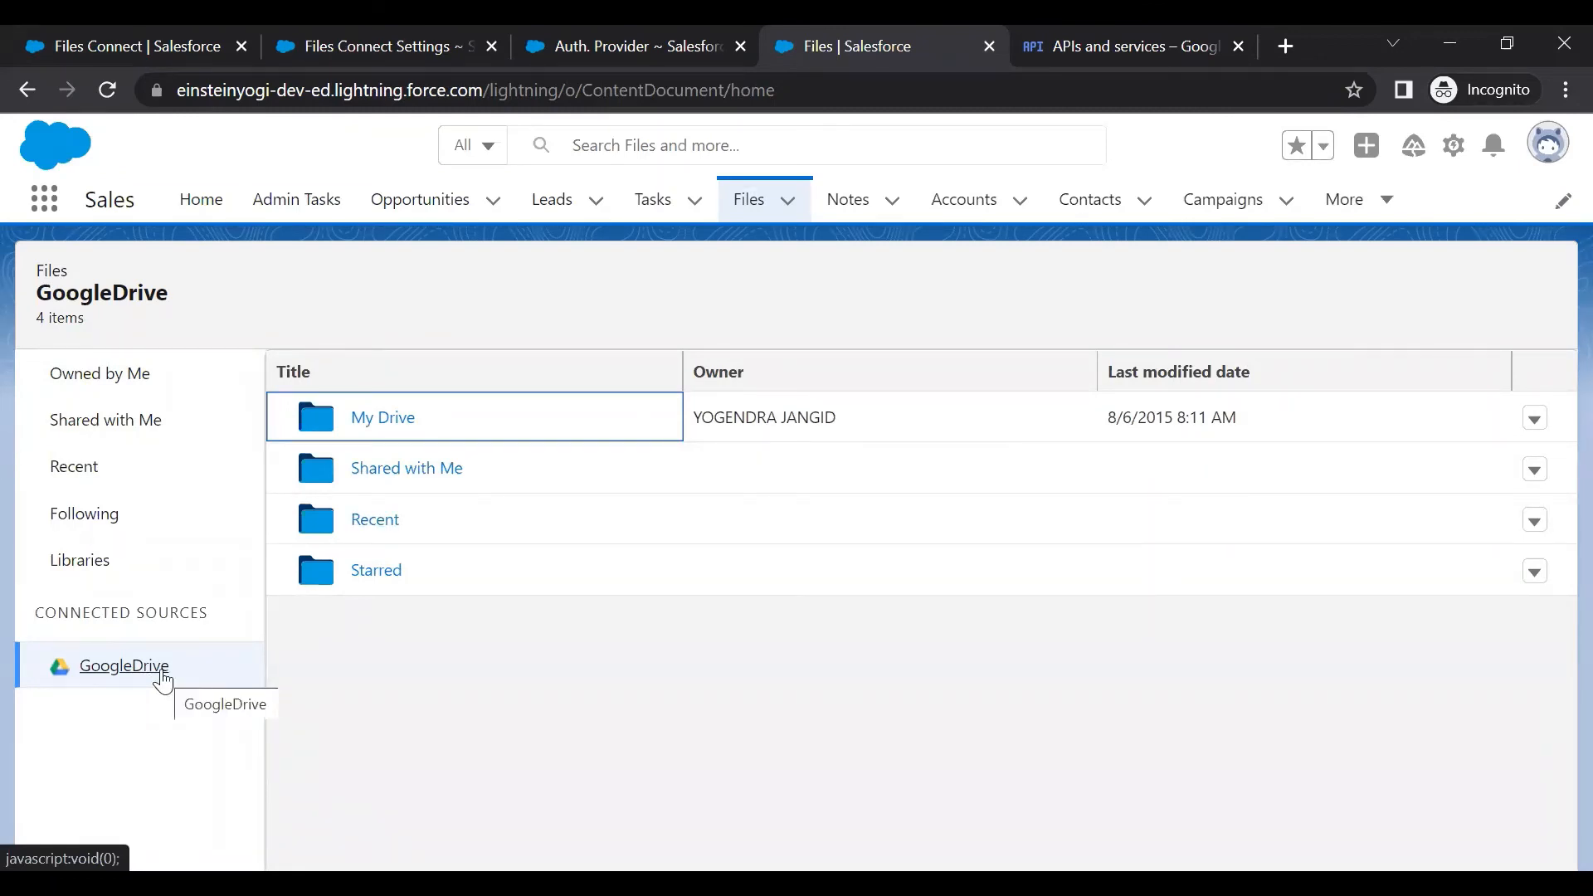
left_click(357, 417)
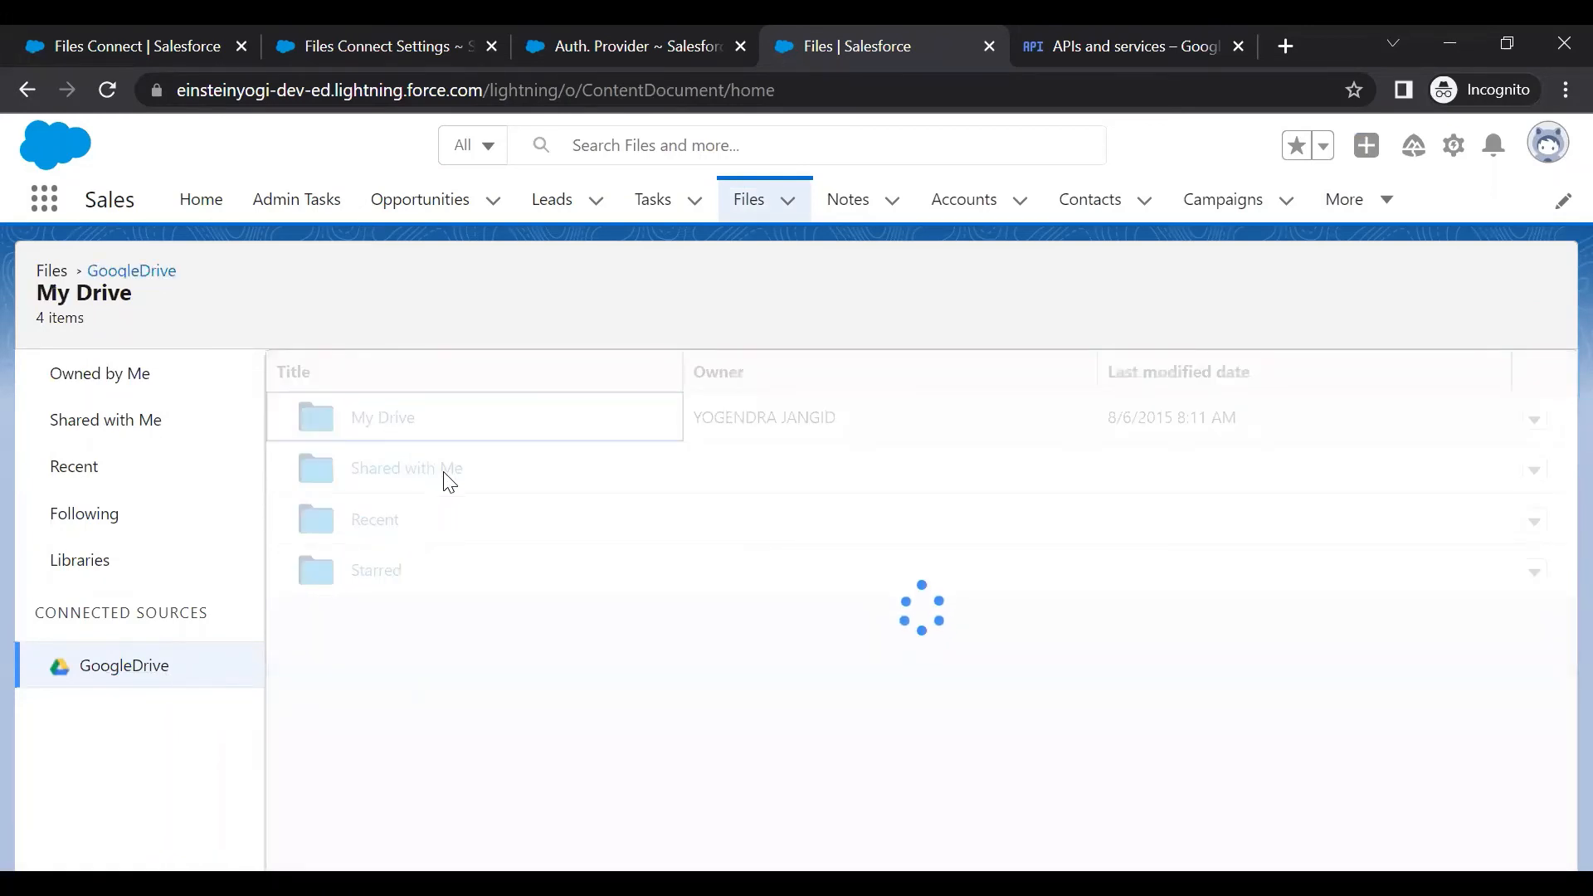
scroll(469, 490, "down", 1)
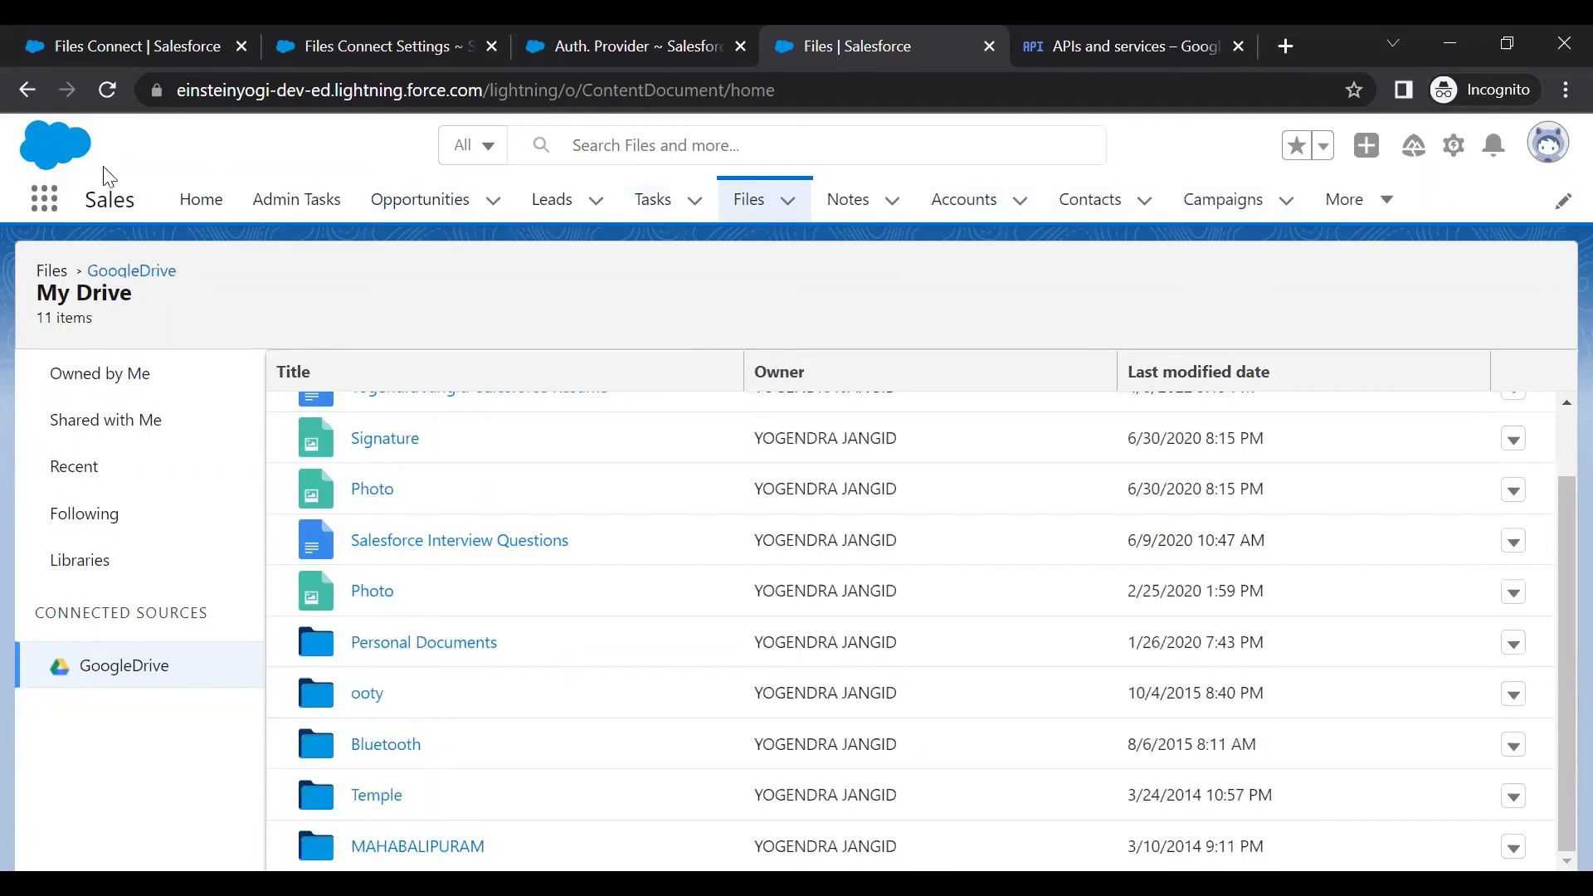
Search 'goo' in the App Launcher, show the All view of items_GoogleDrive, and open Einstein Bot Cookies
left_click(60, 212)
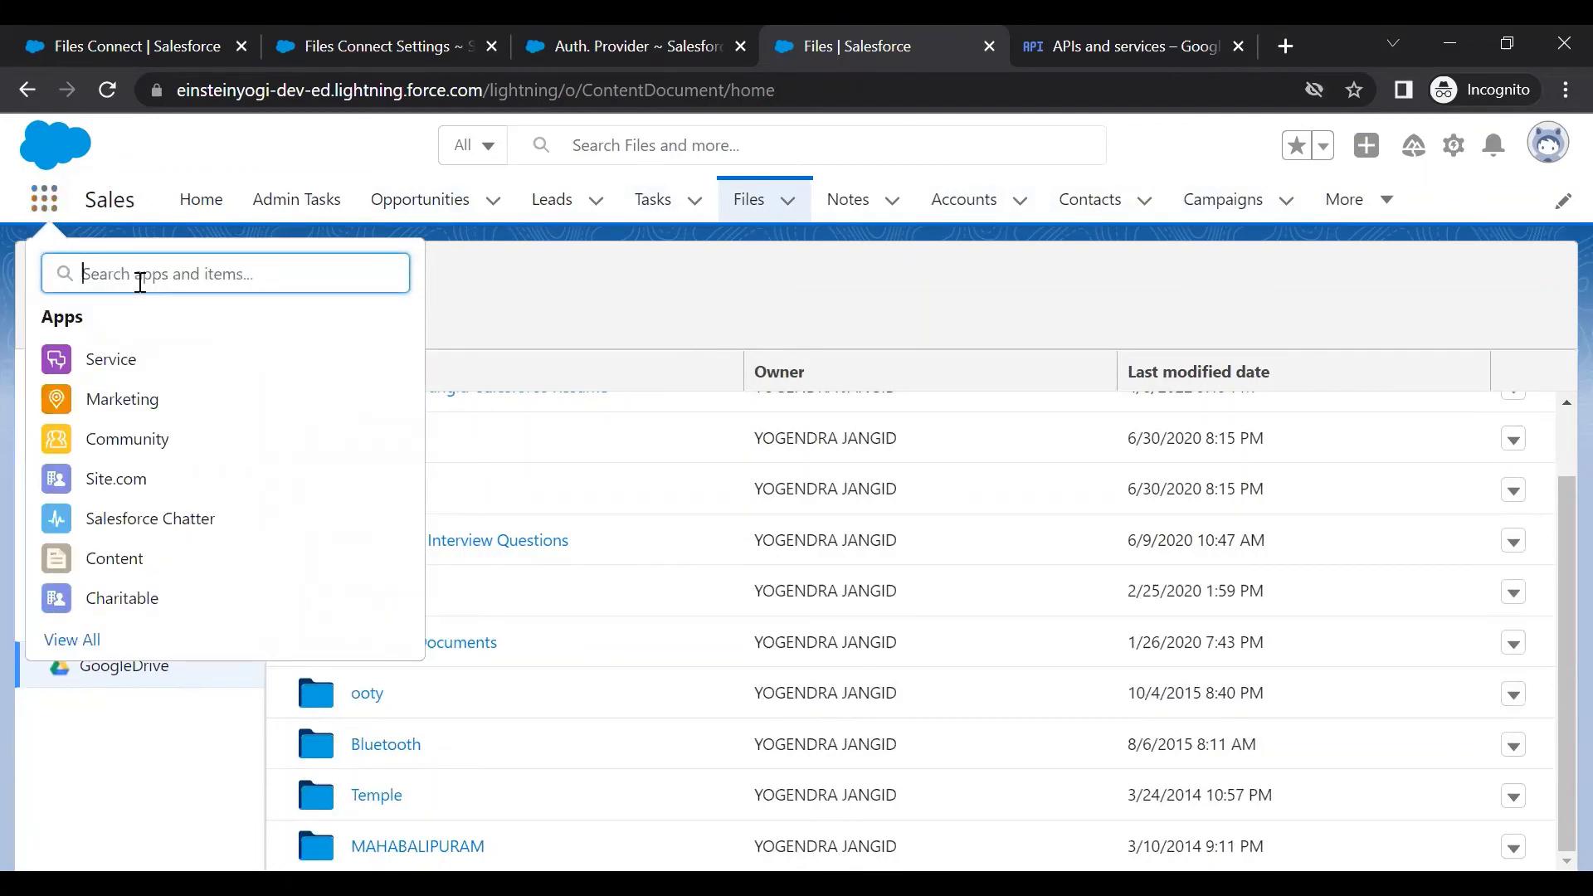
type("goo")
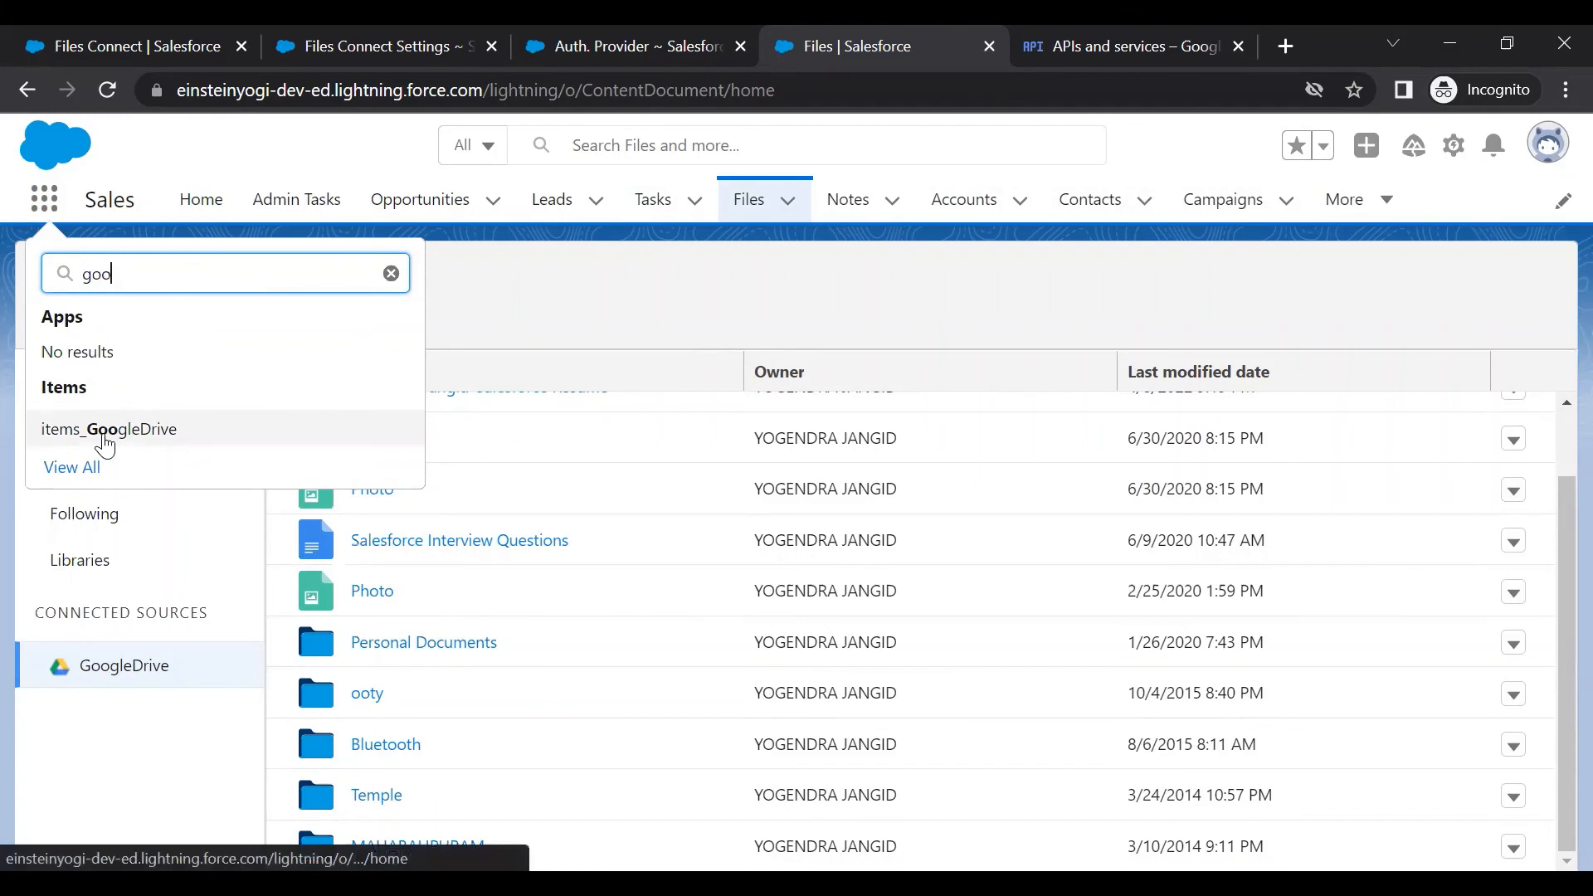
left_click(105, 446)
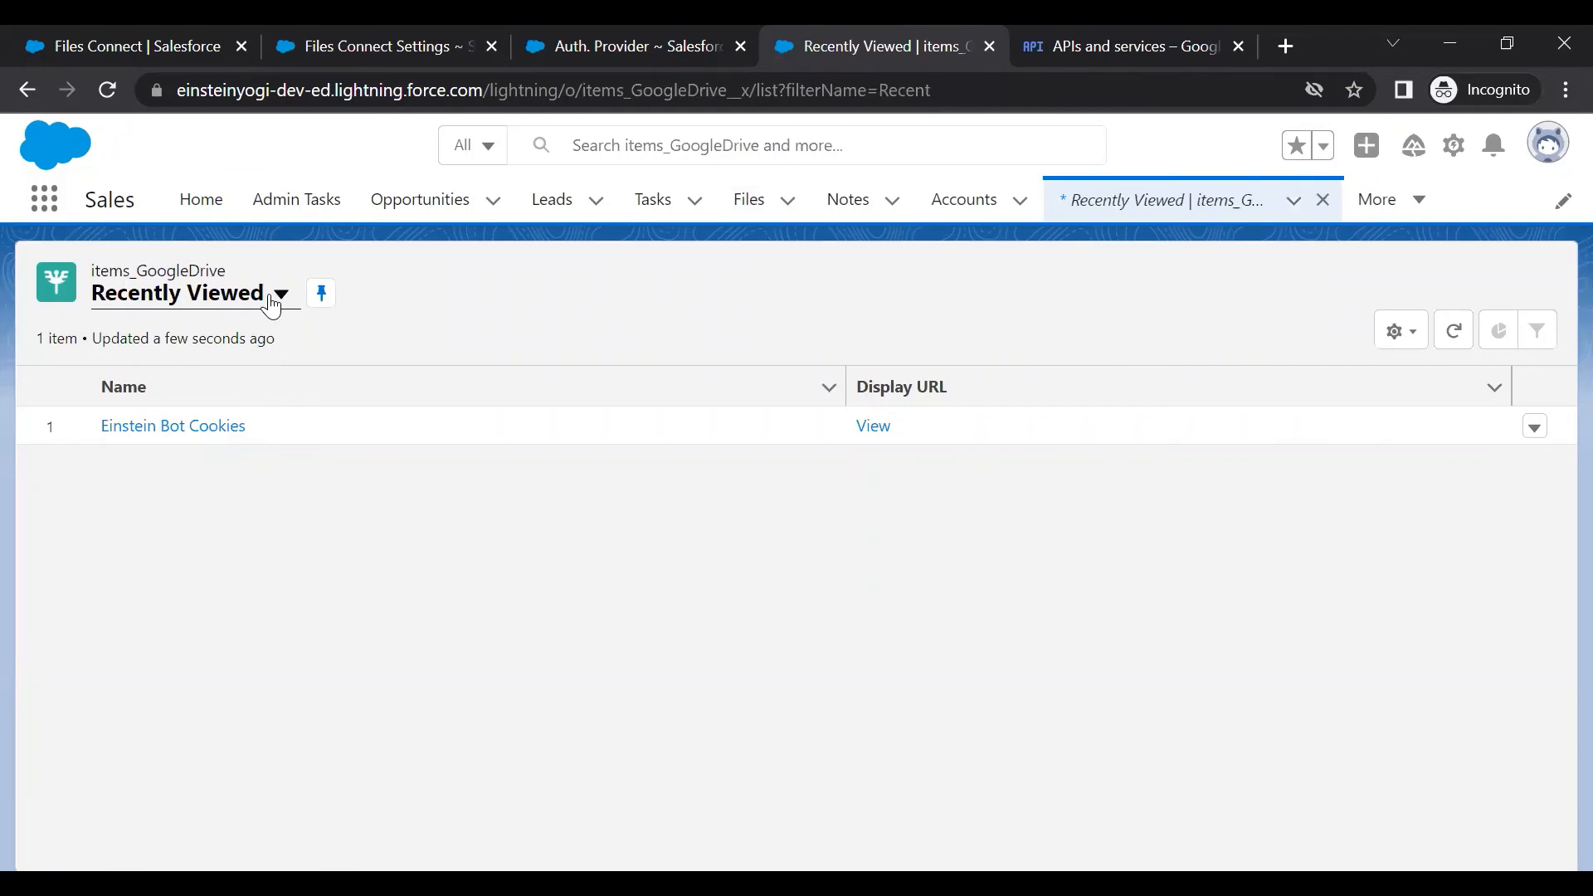
left_click(272, 307)
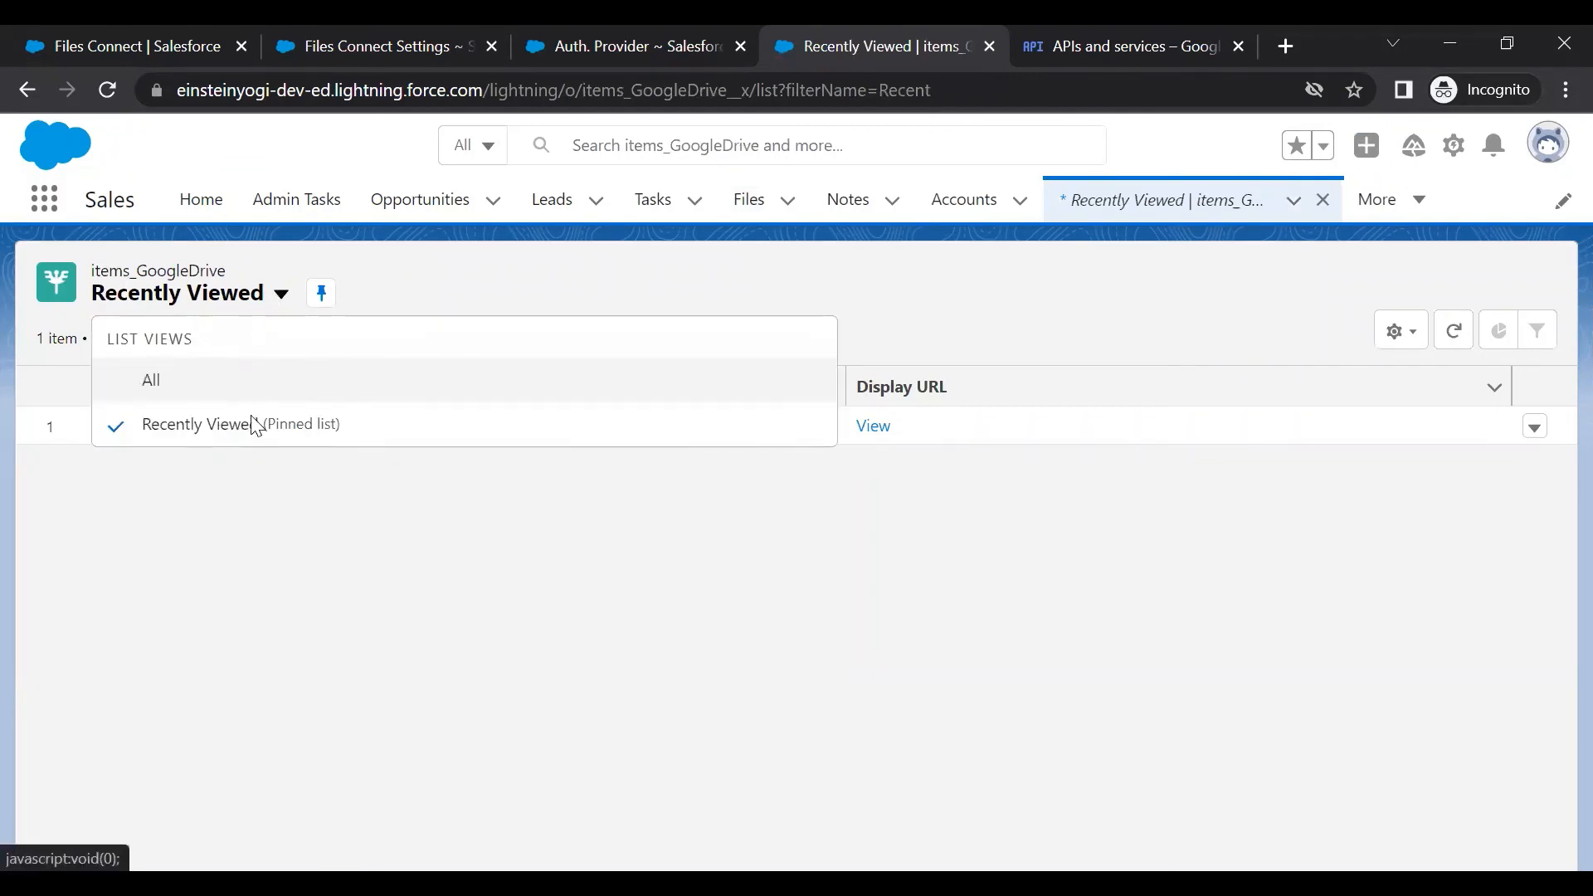
left_click(249, 382)
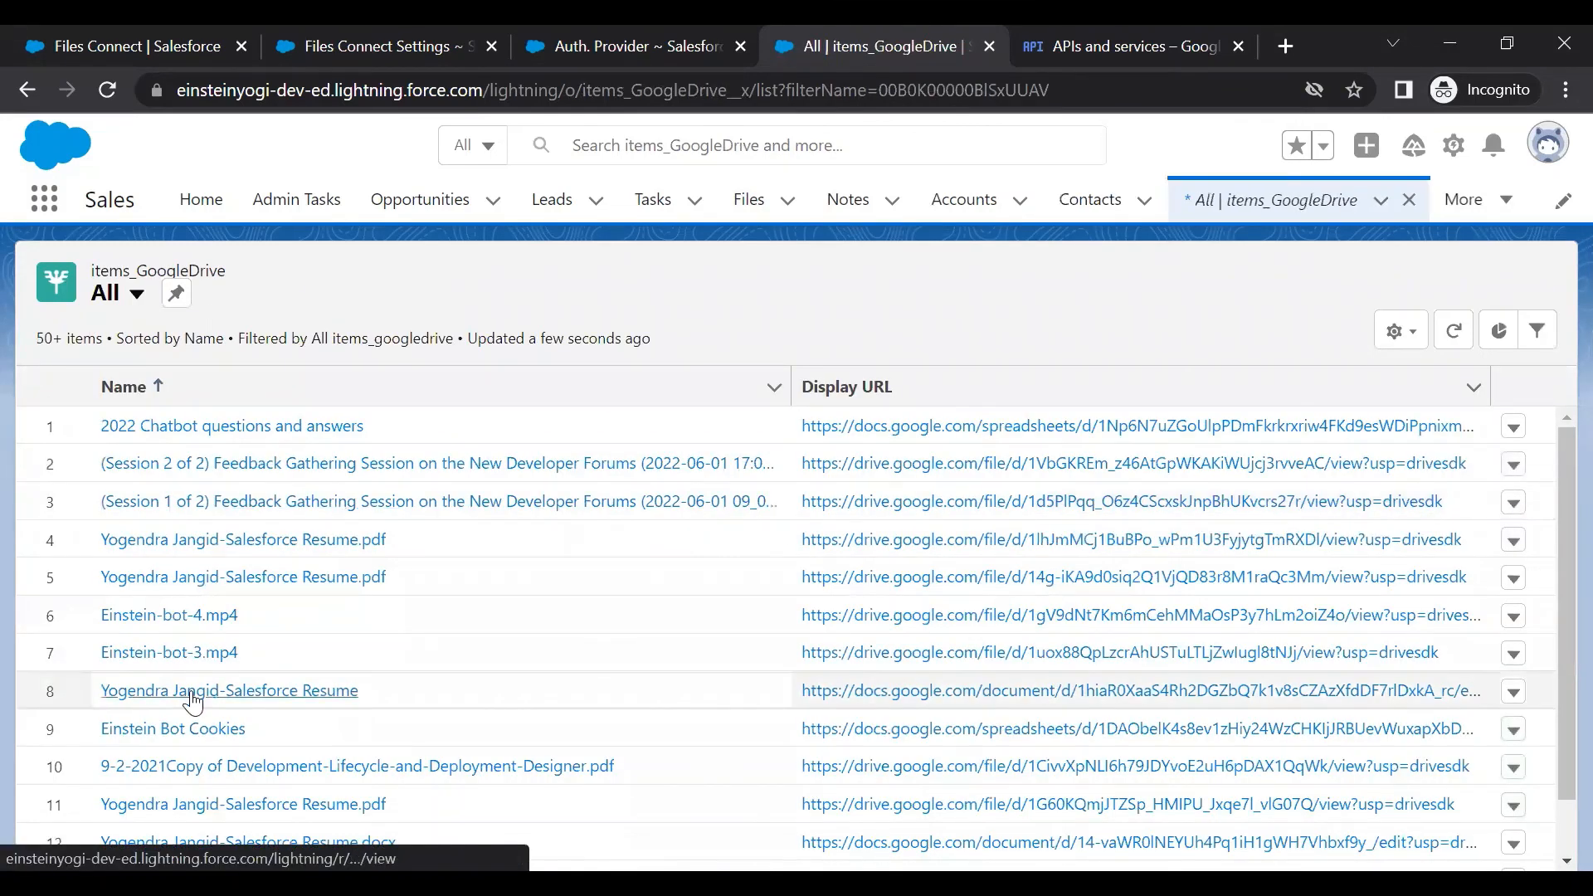
left_click(184, 734)
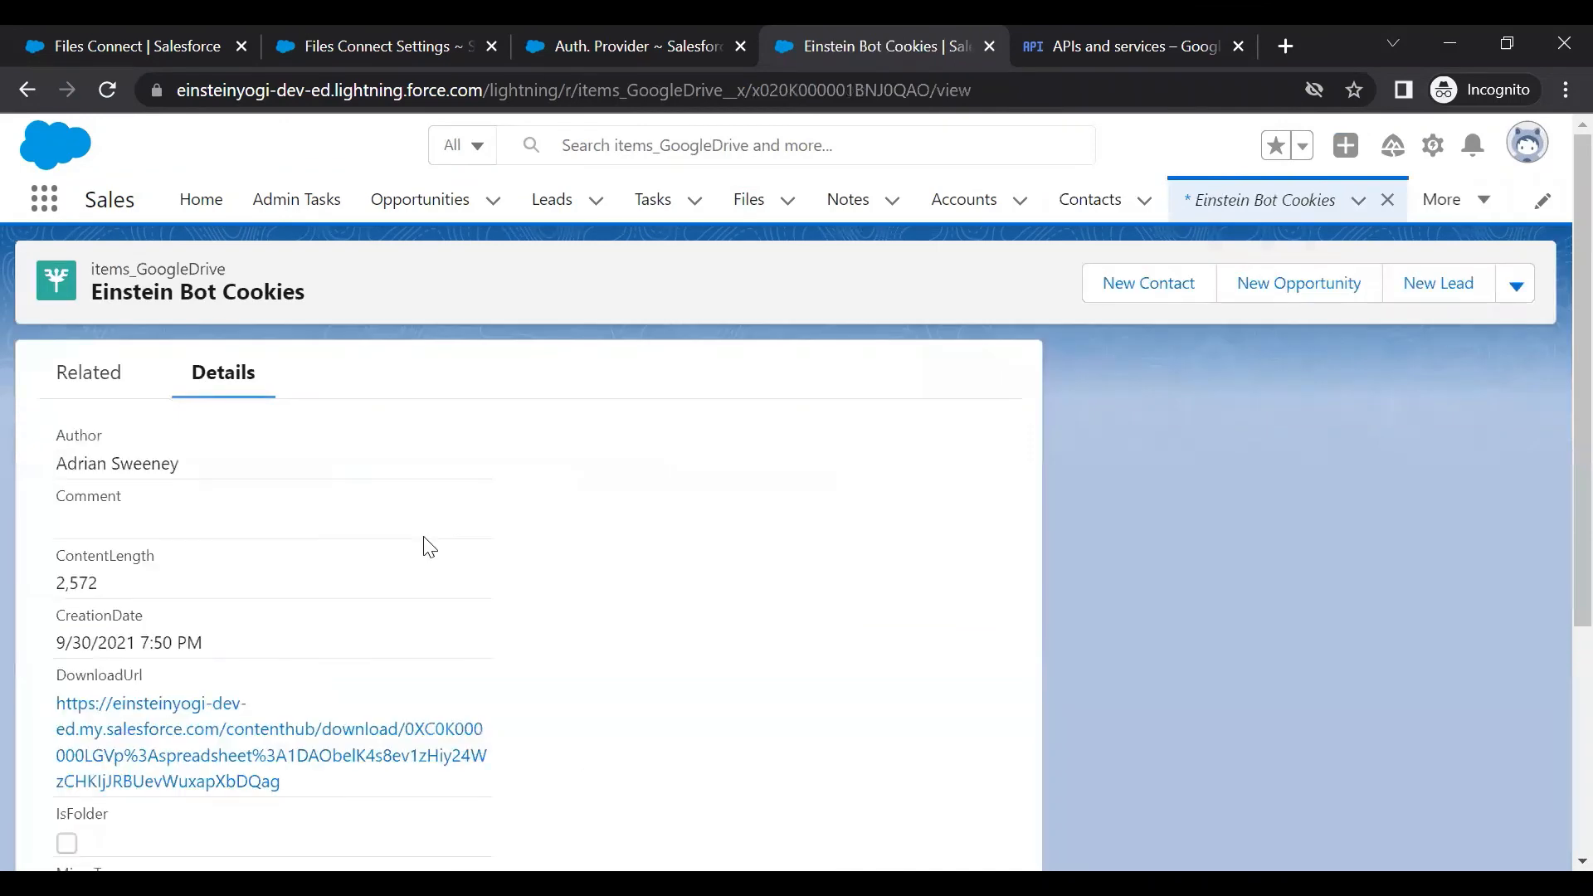
scroll(423, 544, "down", 4)
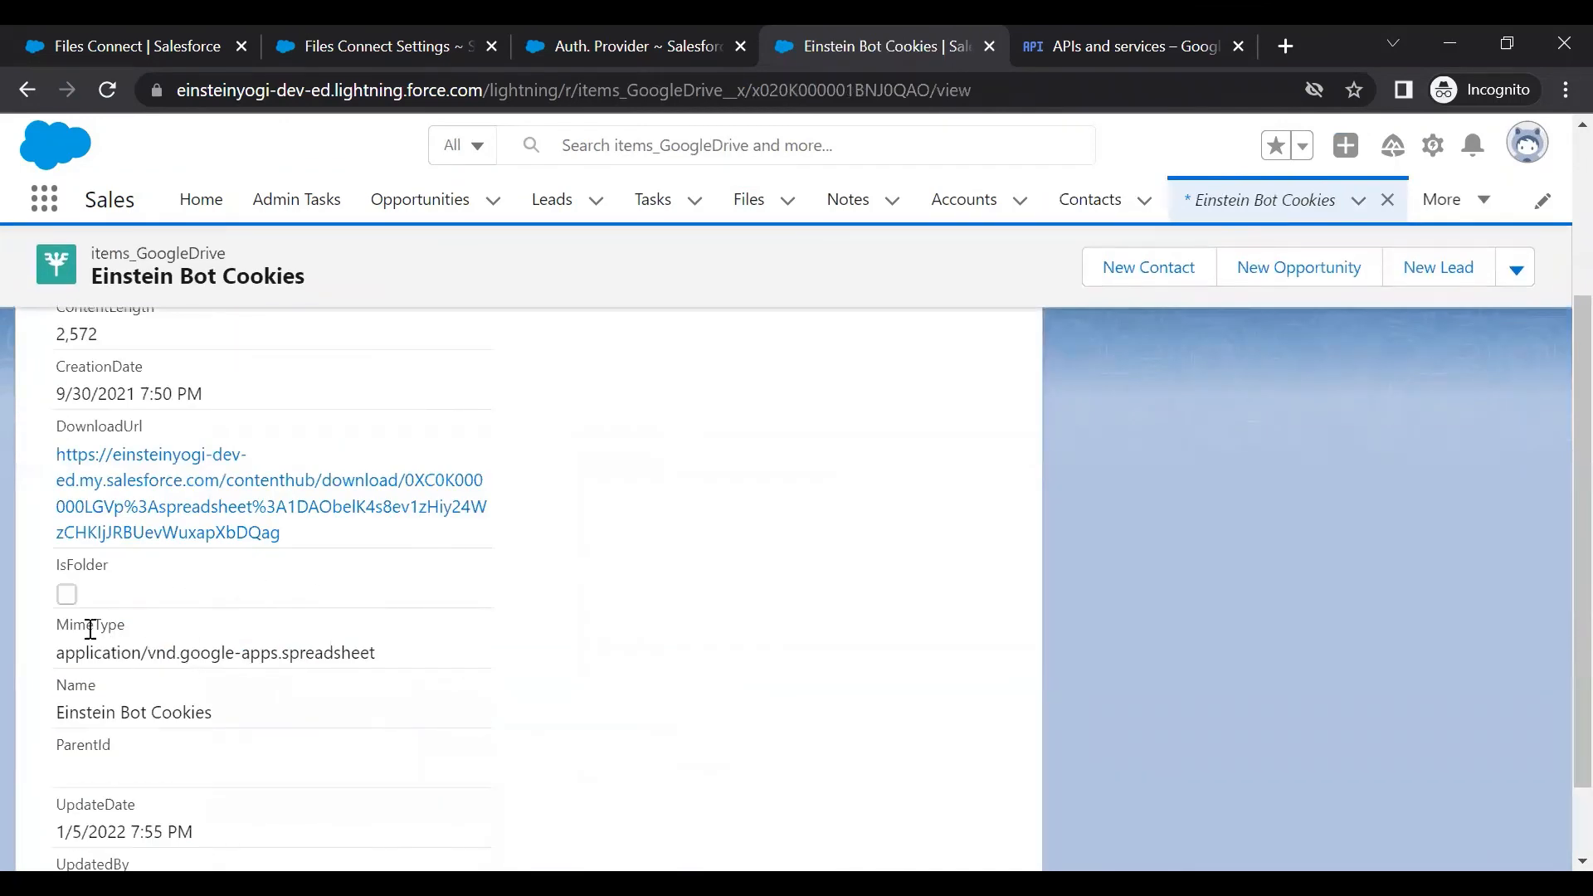